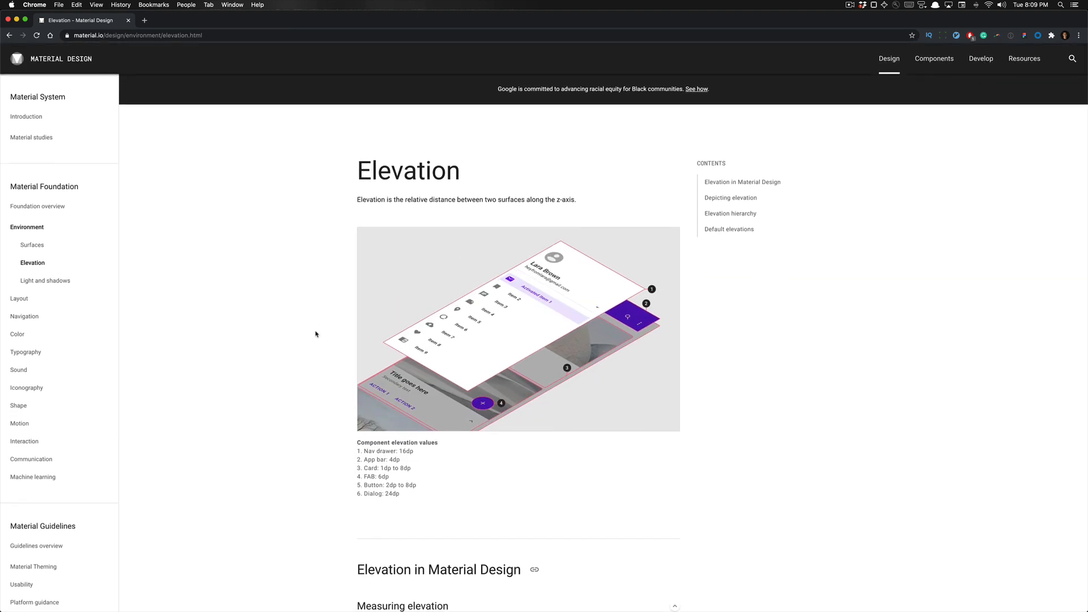
- Search the web for "what is the z-axis" in a new browser tab
scroll(333, 327, down, 1)
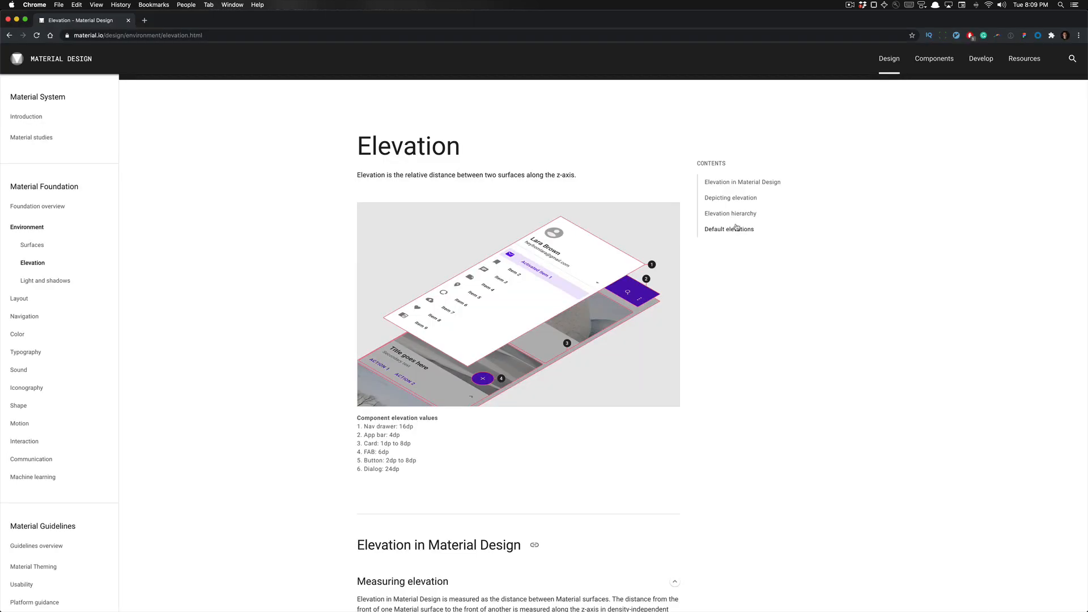
key(super+t)
text(ewh)
key(BackSpace)
key(BackSpace)
key(BackSpace)
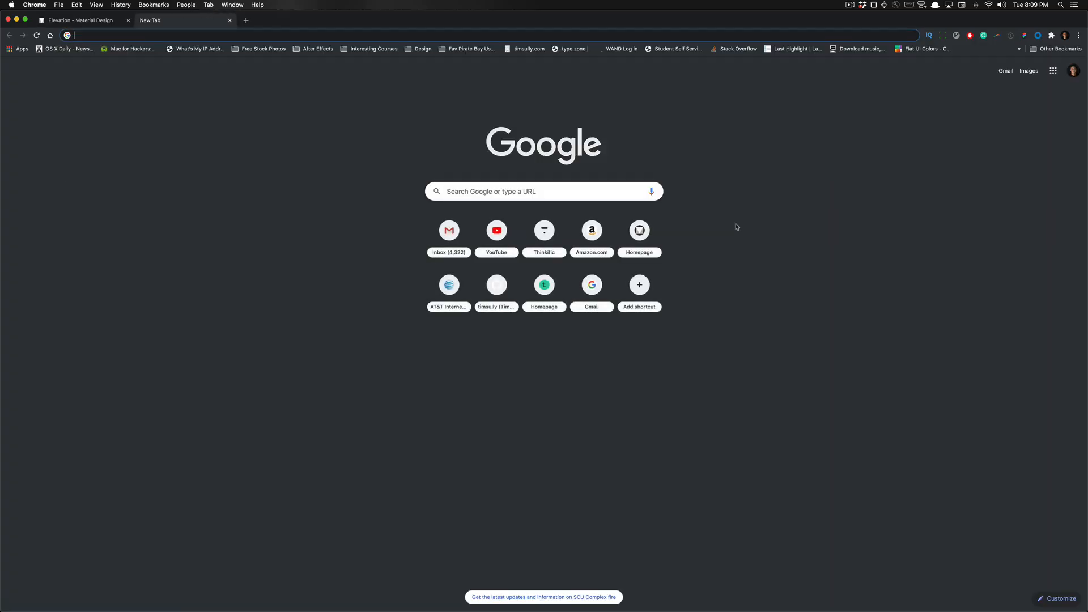
text(what is the )
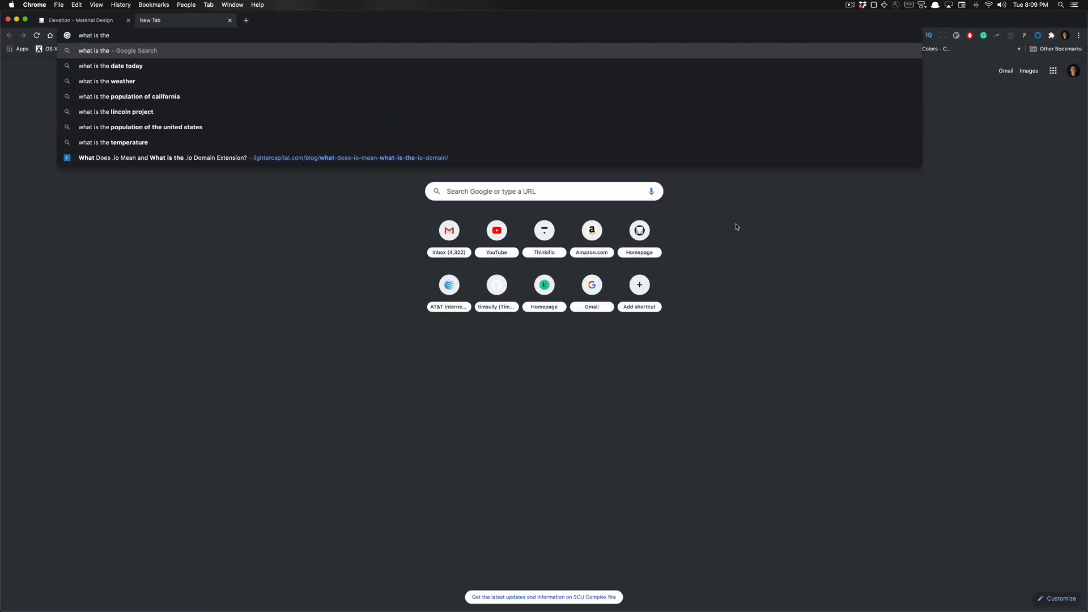
text(z-axis)
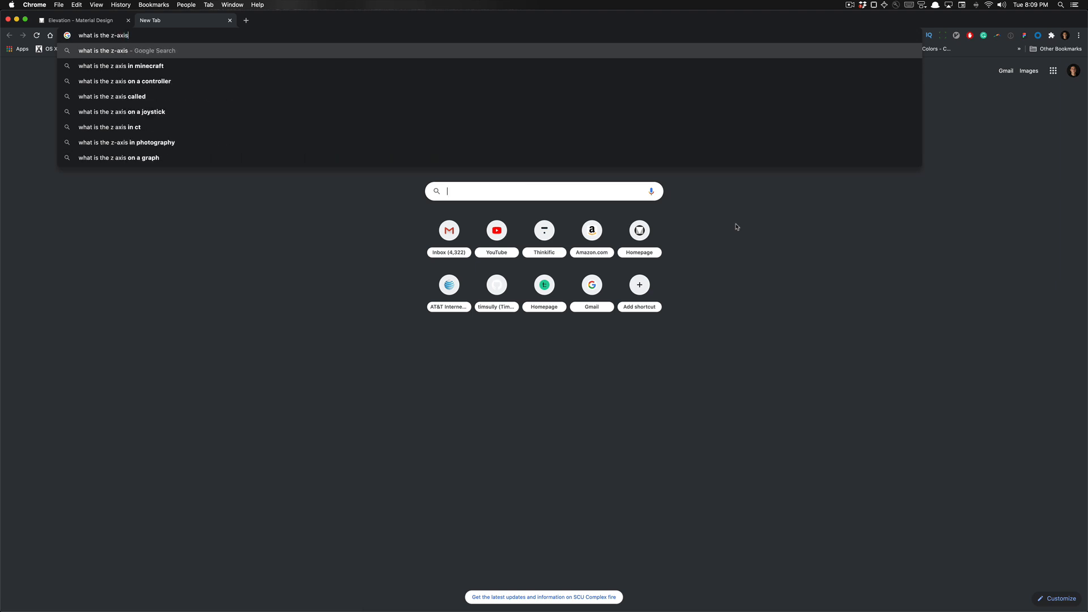
key(Return)
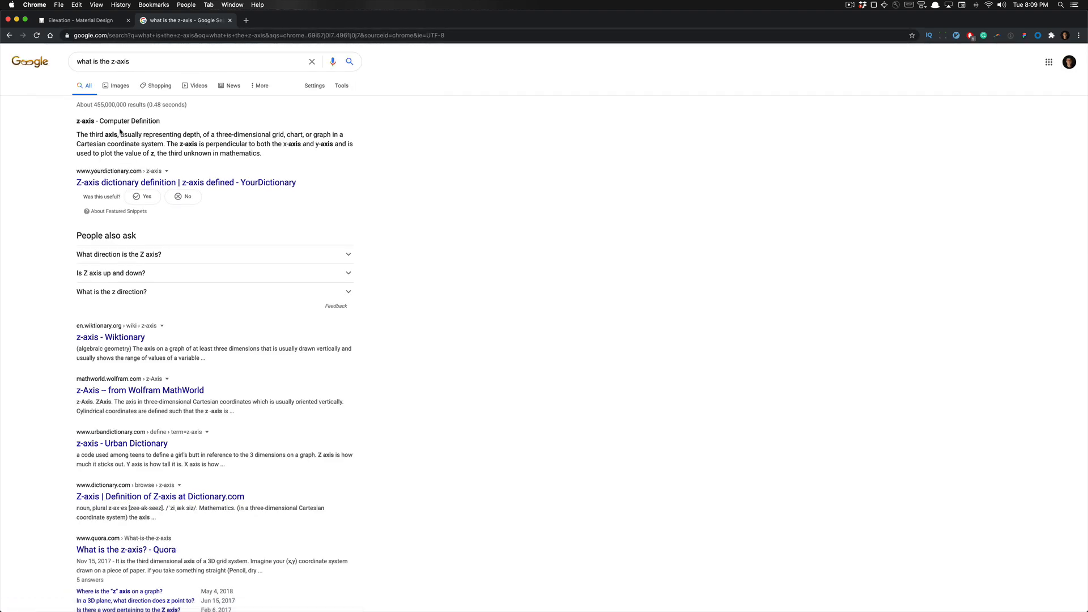
- Read the z-axis definition, highlighting its key phrases, and close the search tab
drag(118, 135, 220, 133)
click(219, 133)
drag(89, 143, 323, 143)
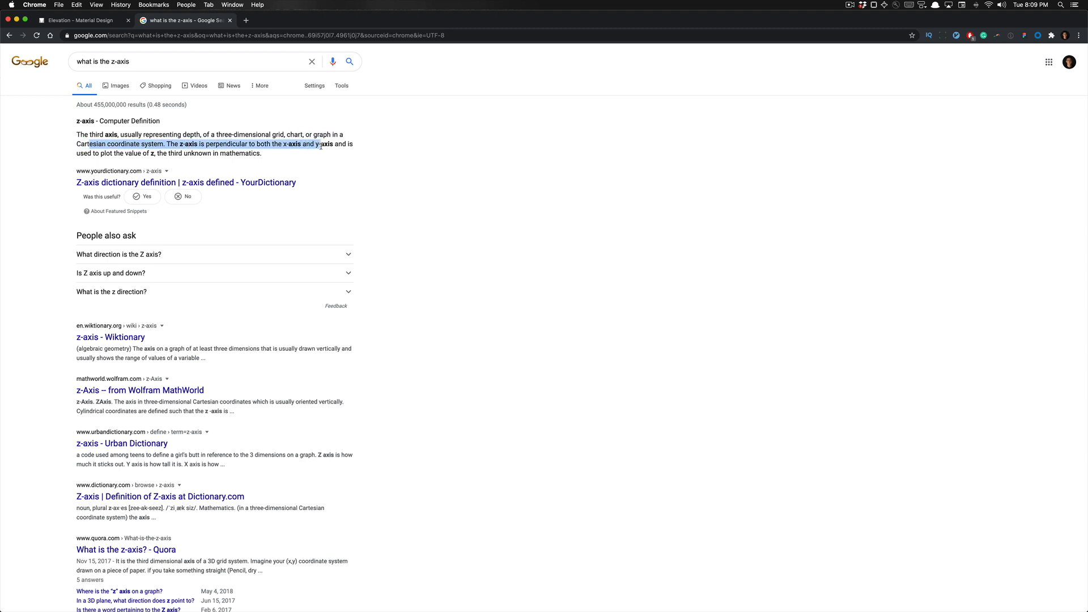
click(427, 137)
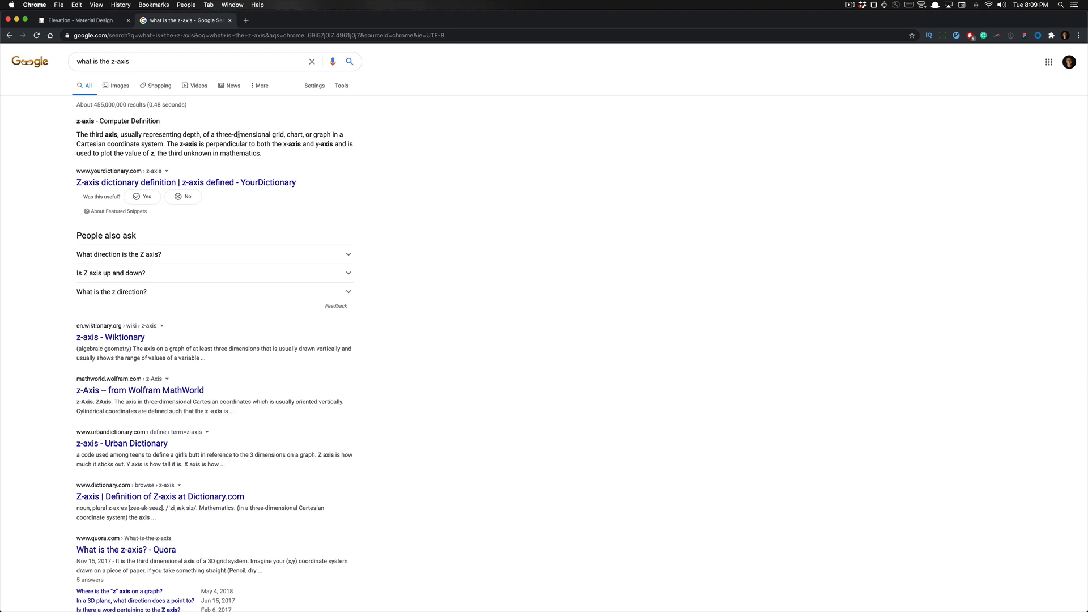
drag(157, 153, 268, 153)
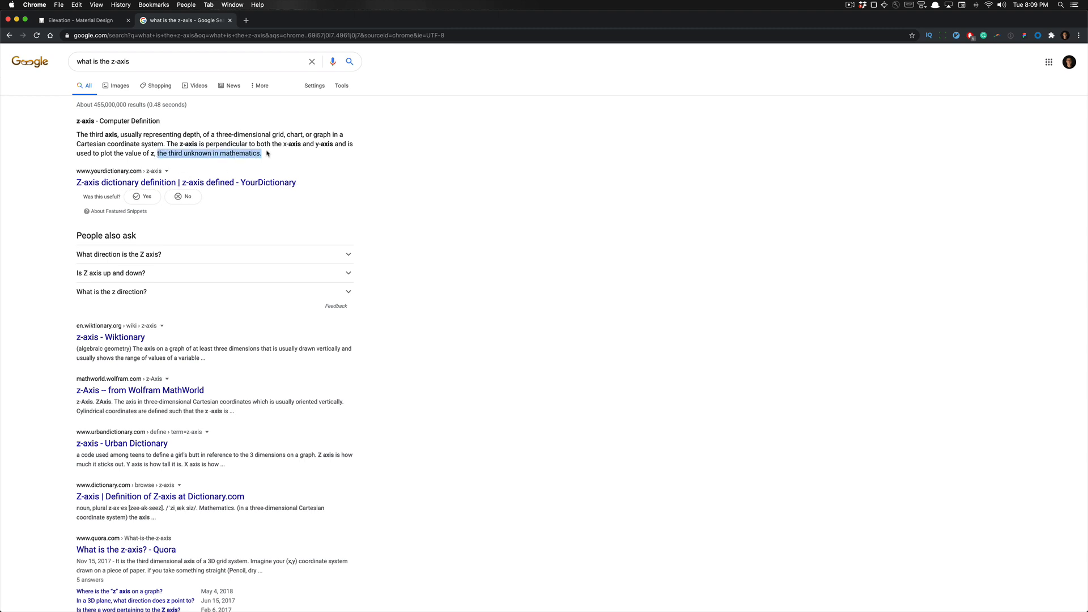
key(super+w)
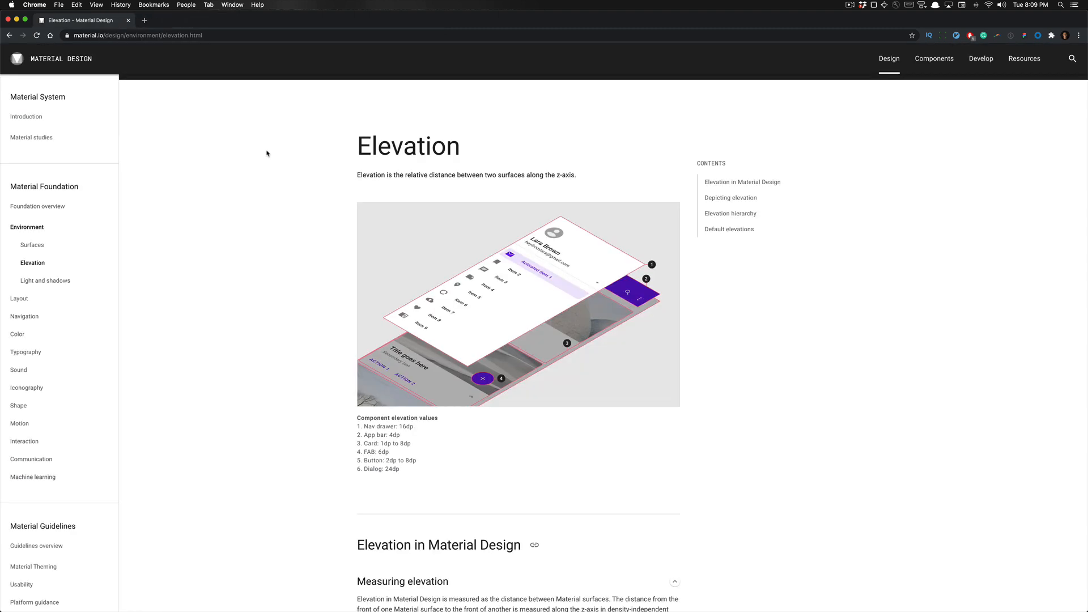
- Switch to the Elevation file in Figma and examine the component elevation diagram beside the video overview
key(super+Tab)
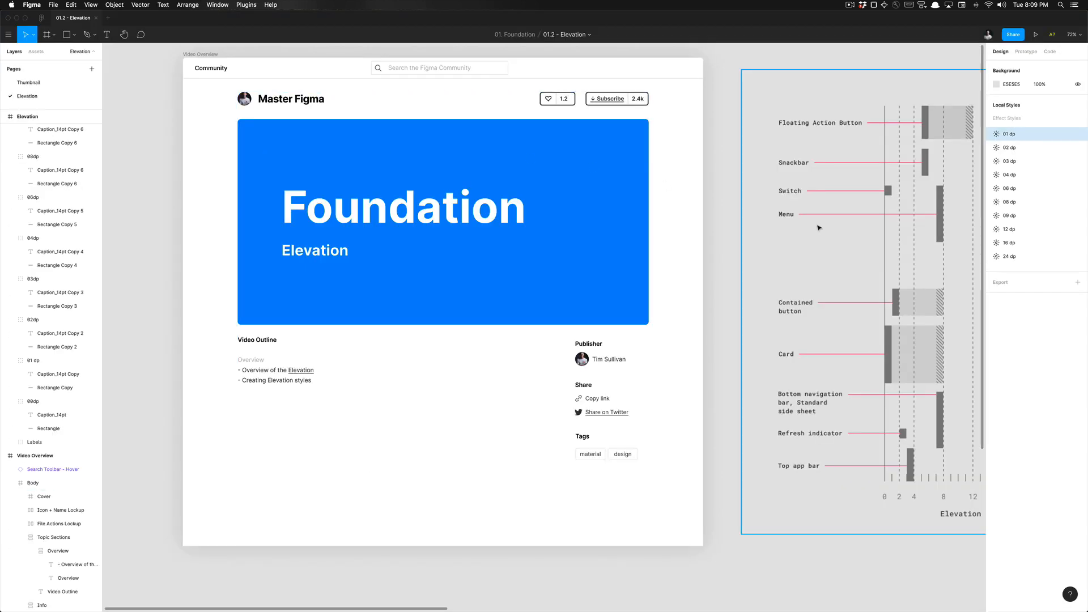
scroll(740, 217, down, 5)
scroll(740, 217, right, 5)
scroll(740, 217, up, 3)
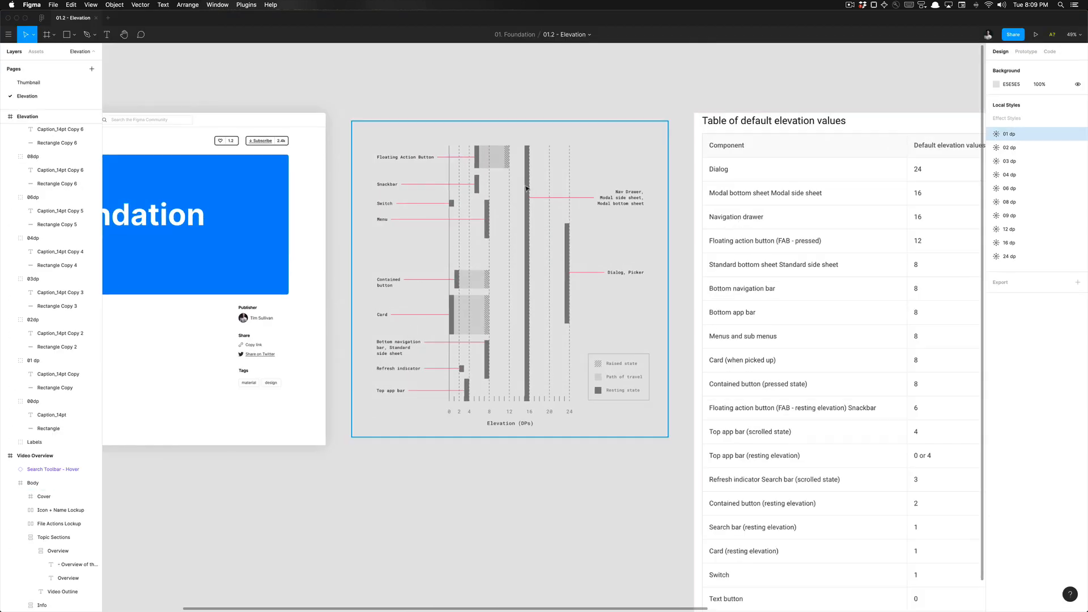
scroll(527, 189, down, 3)
scroll(526, 189, left, 3)
click(566, 237)
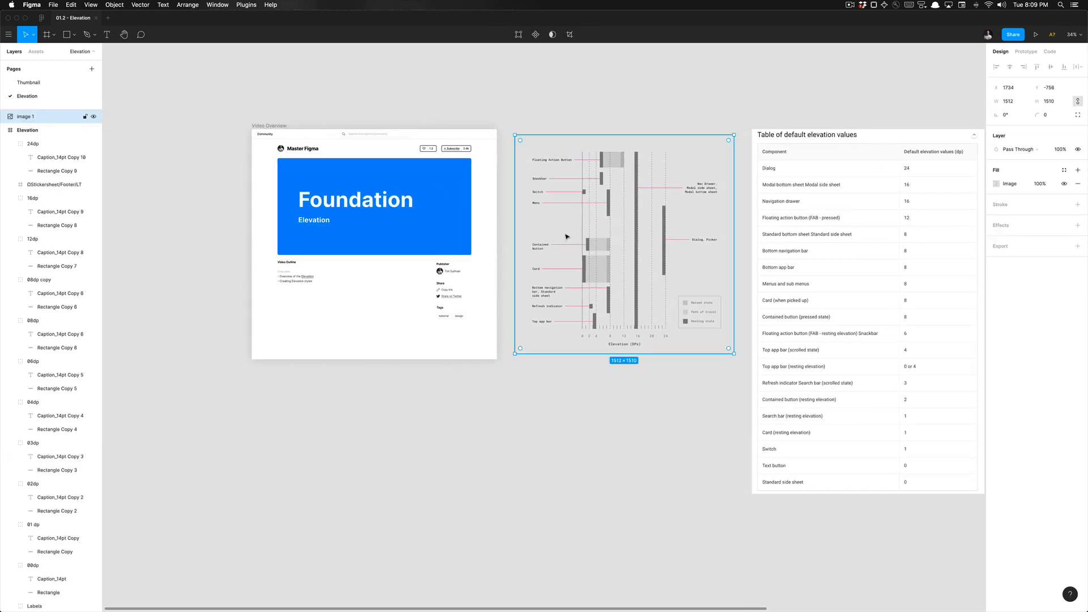
click(284, 437)
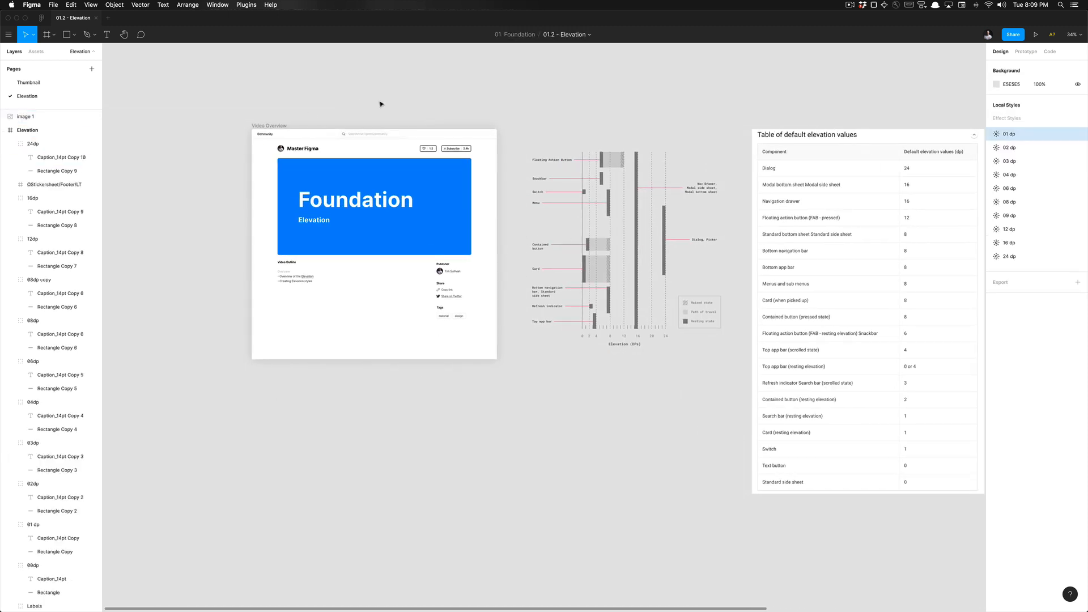
- Draw a frame about 944 × 1050 on the empty canvas above the elevation diagram and table
scroll(380, 104, up, 4)
scroll(380, 103, right, 4)
key(f)
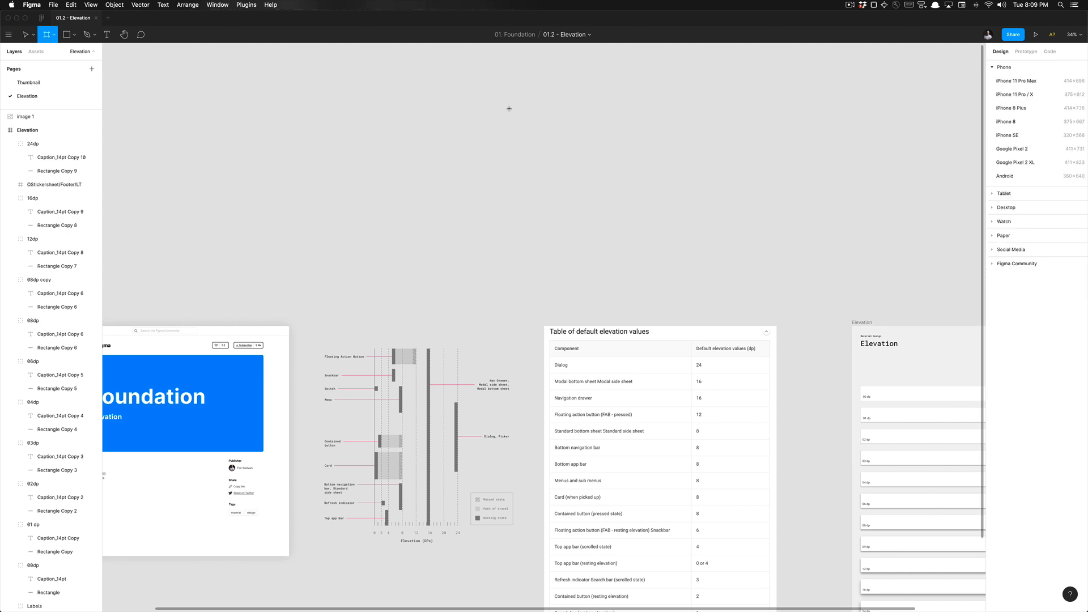
drag(510, 106, 646, 258)
scroll(601, 185, up, 3)
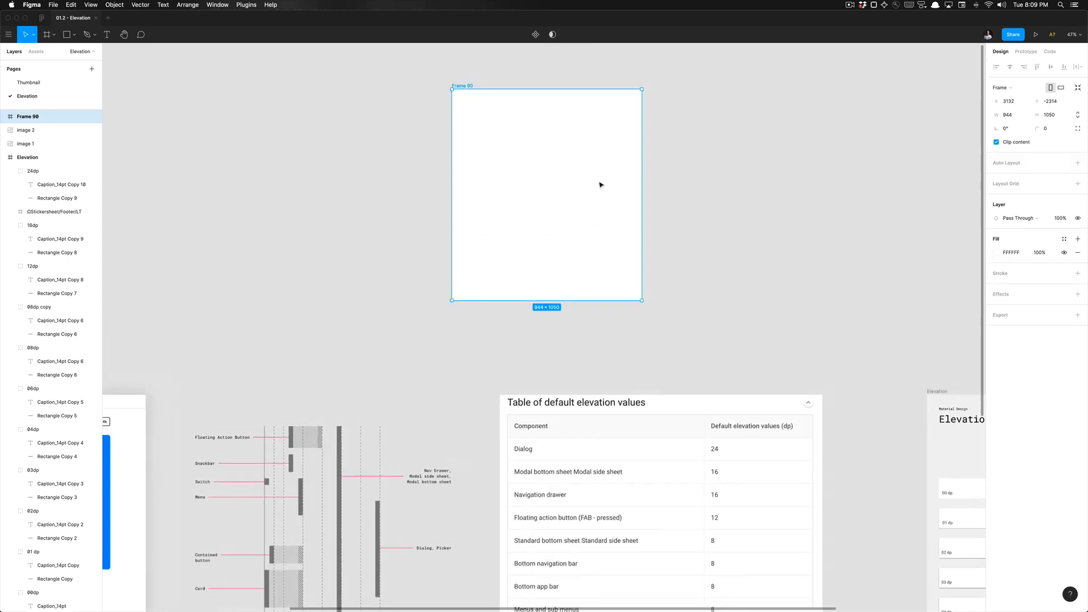
scroll(561, 184, right, 1)
- Draw a grey rectangle about 496 × 91 in the new frame and place a light red copy below it
key(r)
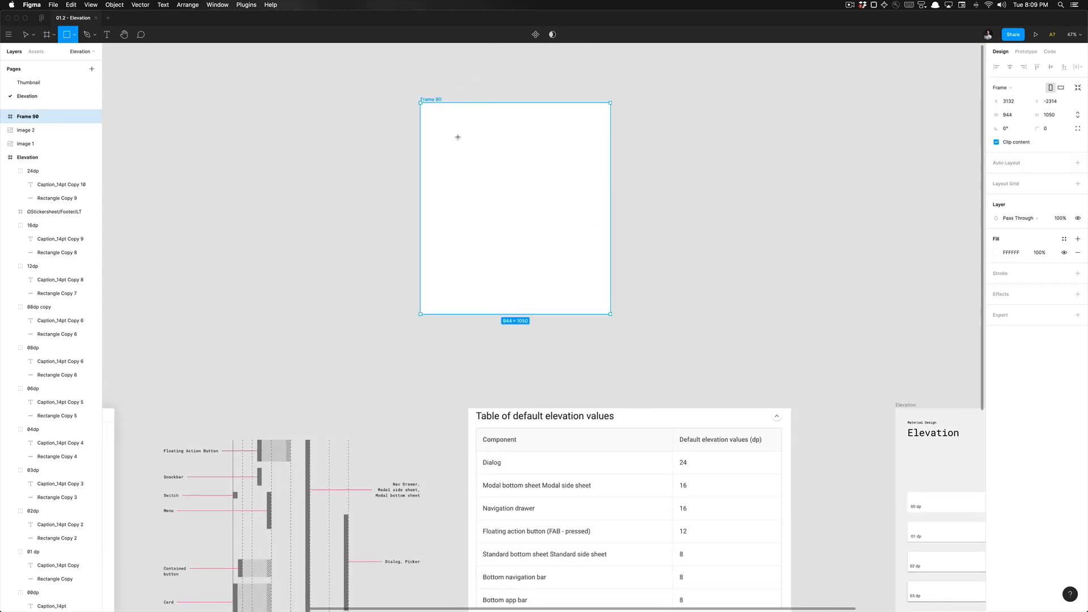
mouse_move(458, 135)
mouse_down()
mouse_move(558, 153)
mouse_move(551, 195)
mouse_up()
click(996, 252)
click(938, 268)
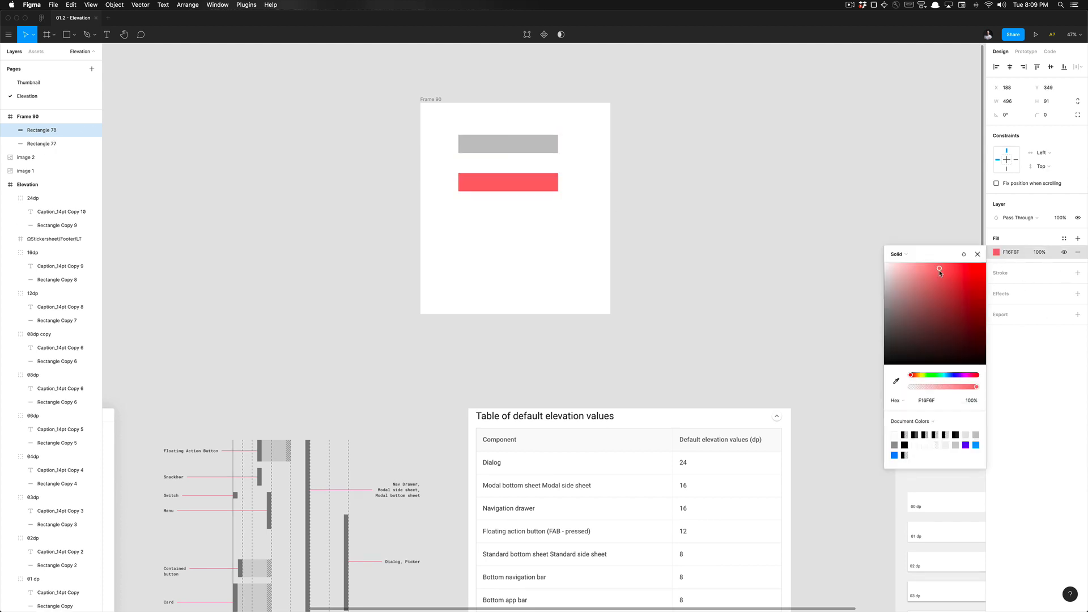
click(510, 194)
click(510, 193)
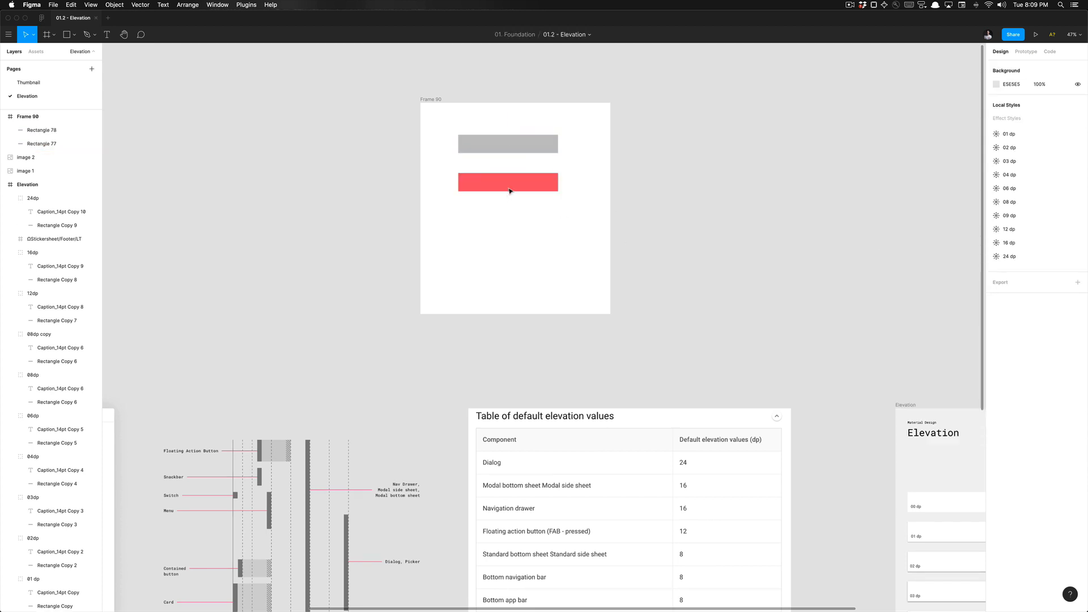
- Move the red rectangle up to Y 229 so that it overlaps the lower edge of the grey rectangle
click(511, 185)
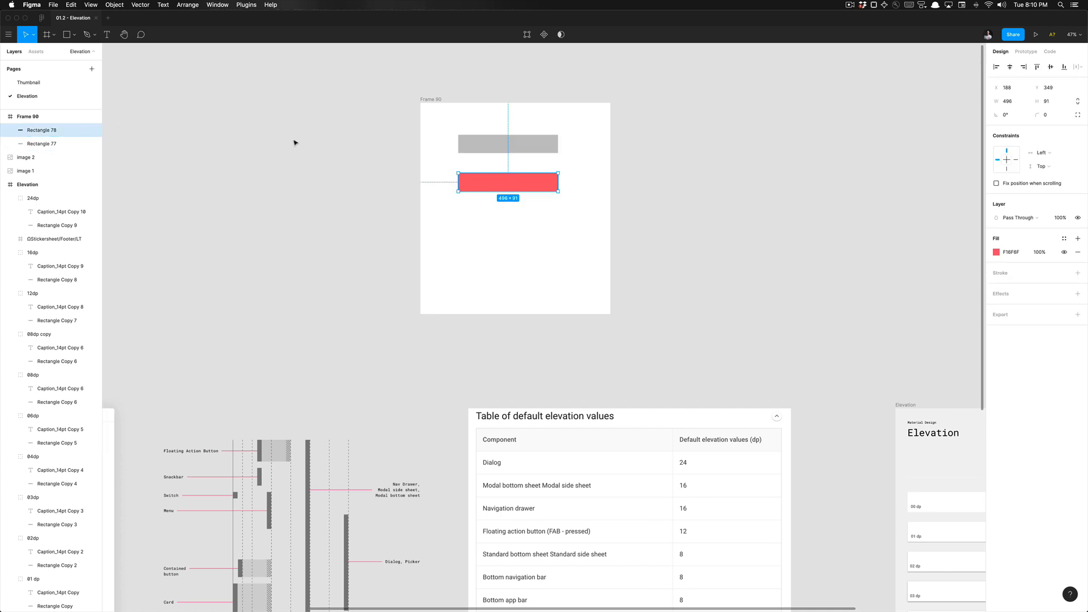
scroll(599, 175, up, 5)
scroll(599, 175, up, 5)
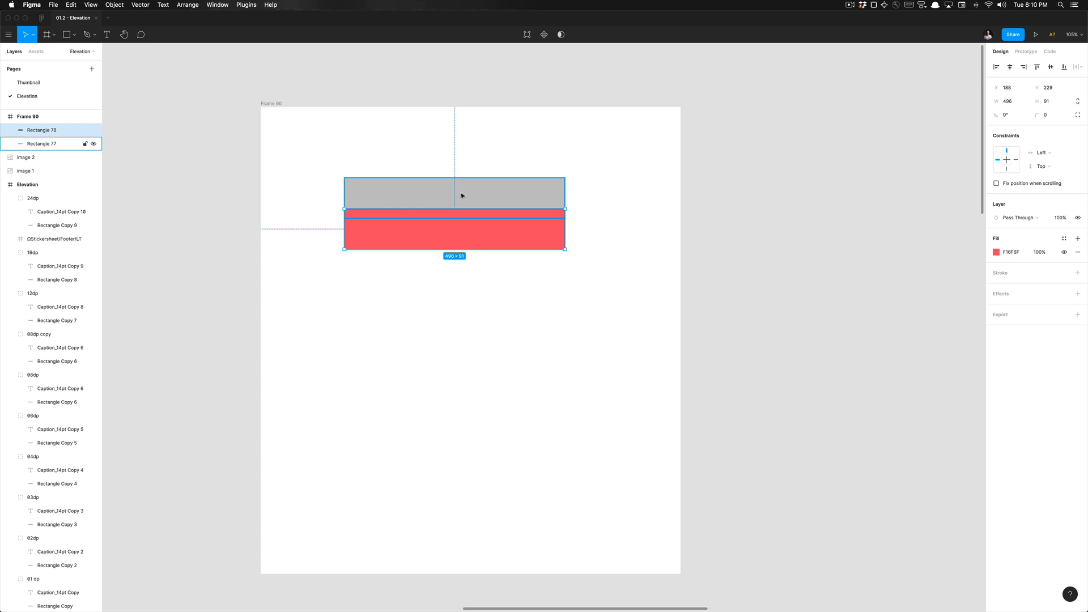
click(478, 288)
click(479, 243)
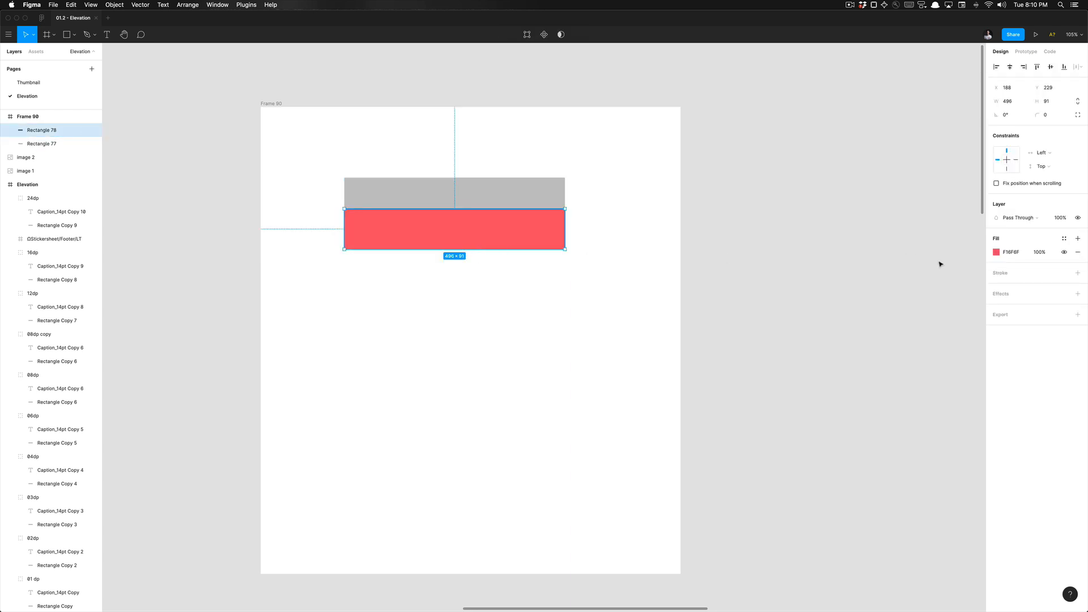
- Set the red rectangle's fill to FF0000
click(996, 251)
text(FF0000)
key(Return)
click(841, 190)
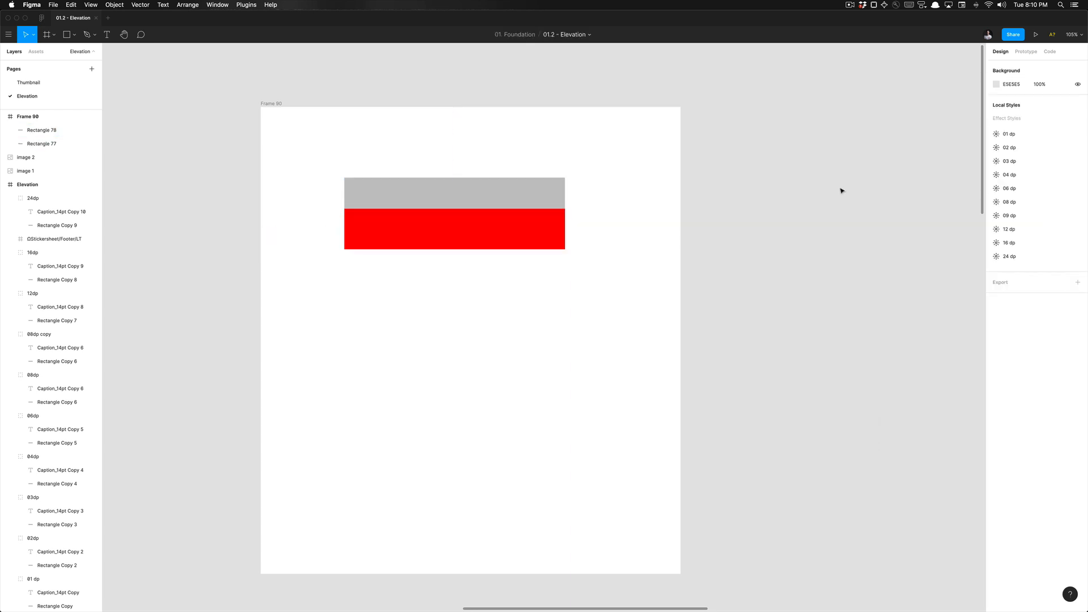
- Move the red rectangle beneath the grey rectangle in the layer order
click(467, 243)
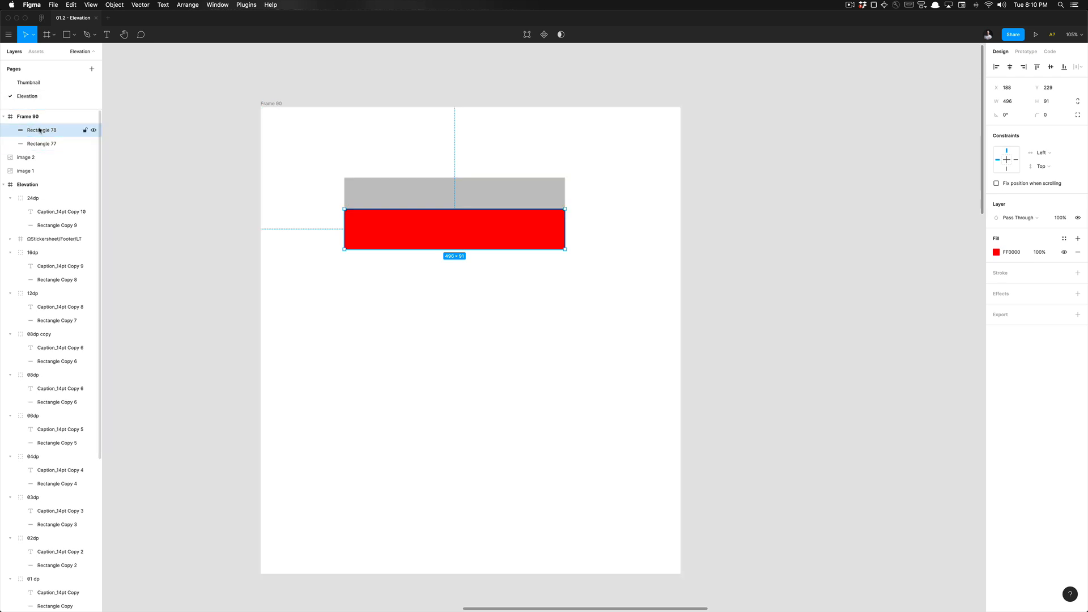
drag(39, 130, 41, 143)
click(498, 396)
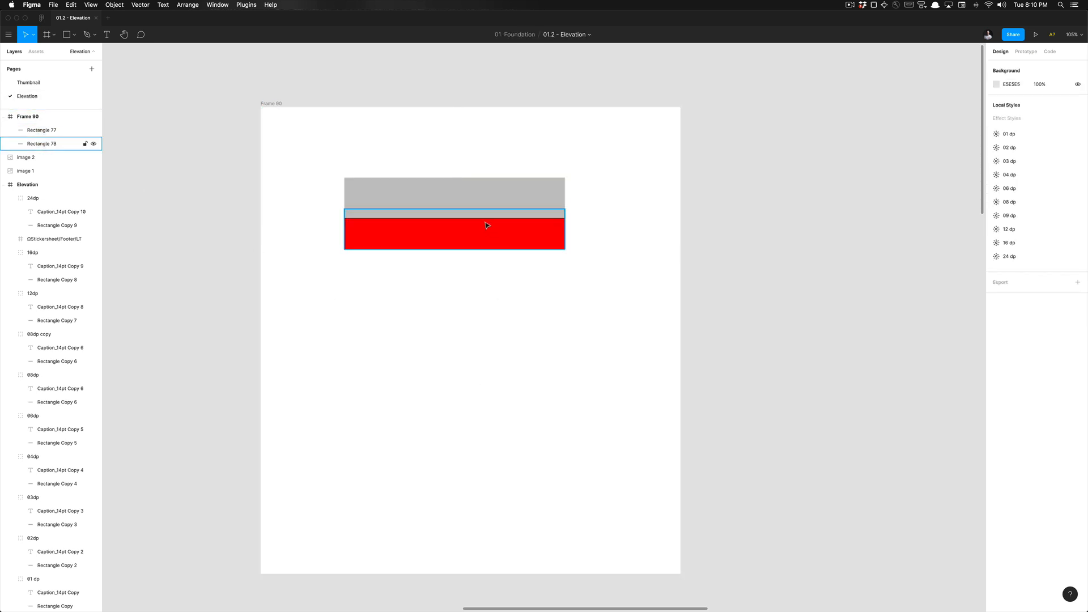
- Select the grey and red rectangles individually and together to examine how their stacking order affects the overlap
click(486, 204)
click(595, 272)
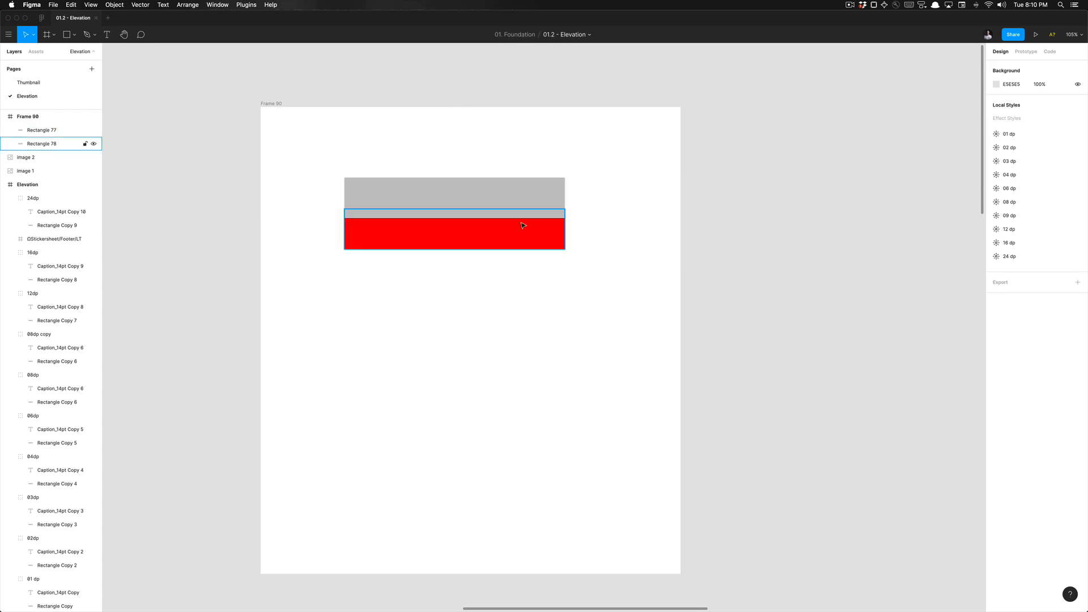
click(485, 230)
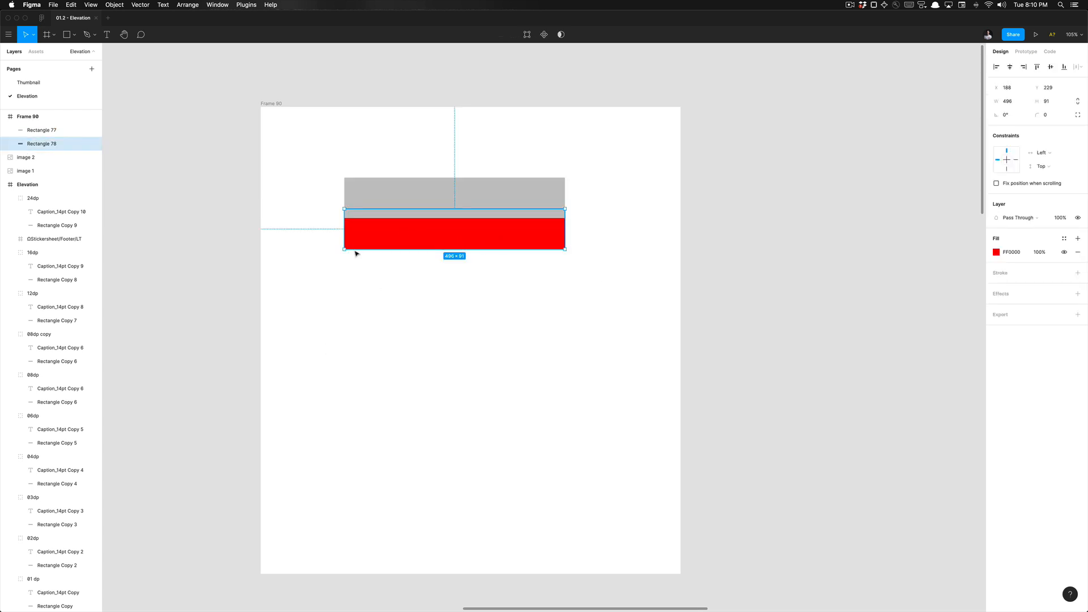
click(453, 197)
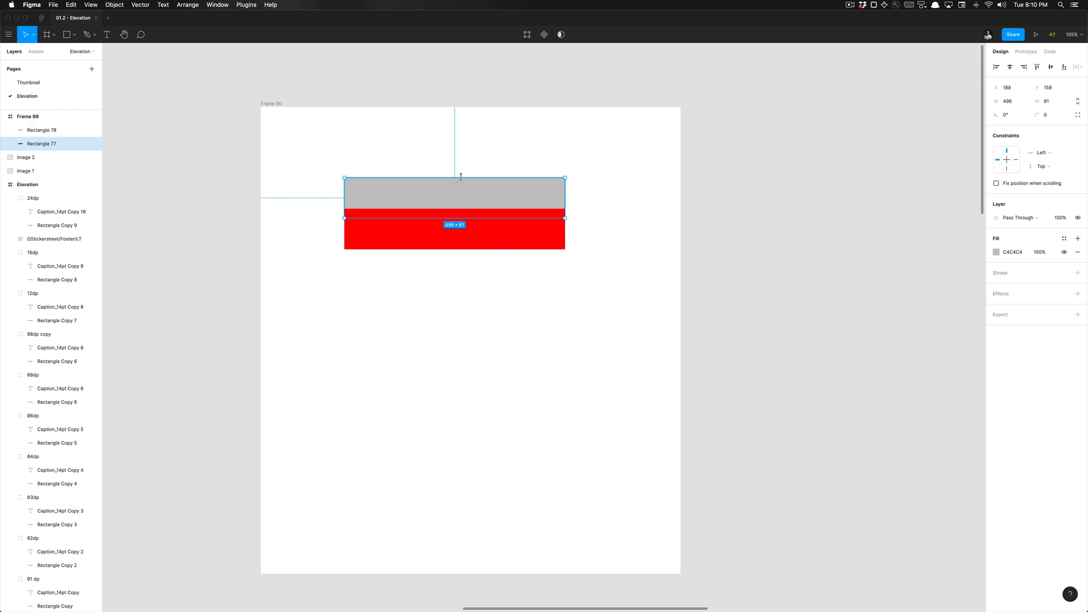
drag(430, 160, 410, 150)
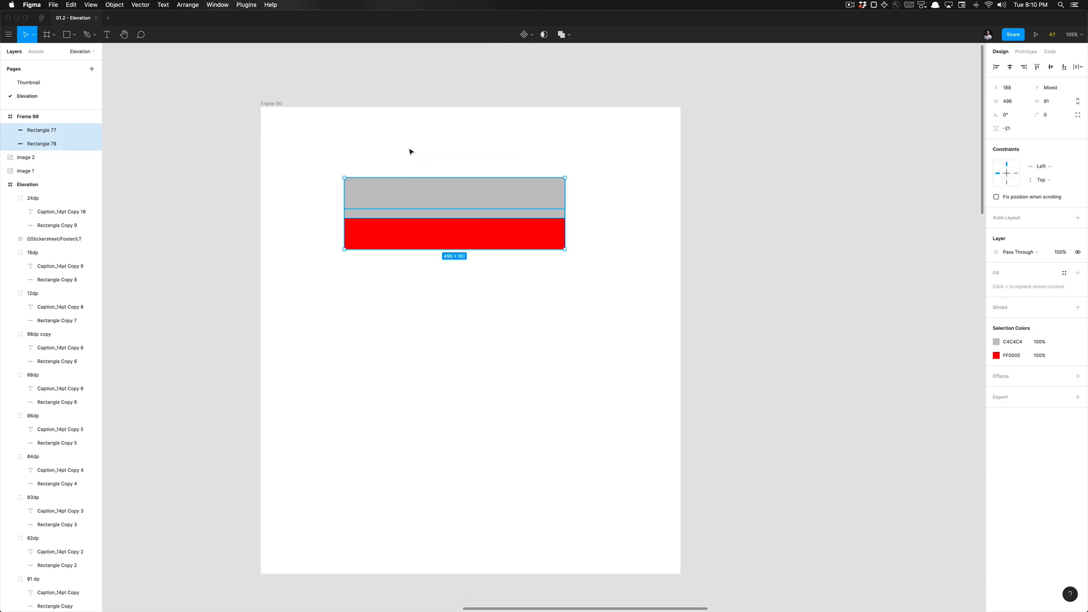
click(391, 149)
drag(319, 150, 593, 348)
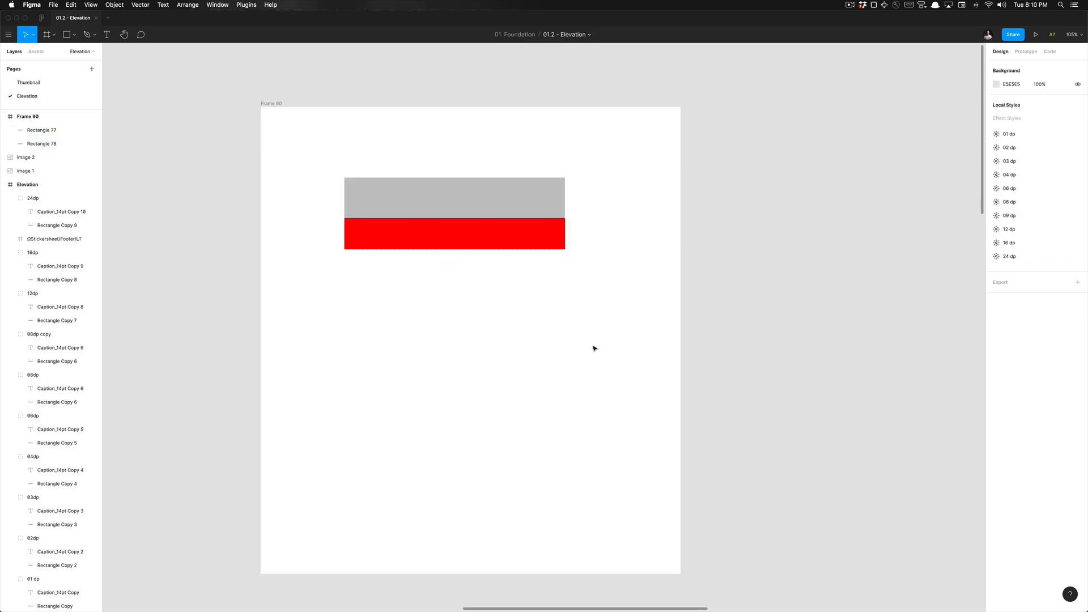
- Delete the demonstration frame together with its two rectangles
scroll(593, 348, down, 5)
click(485, 257)
key(Delete)
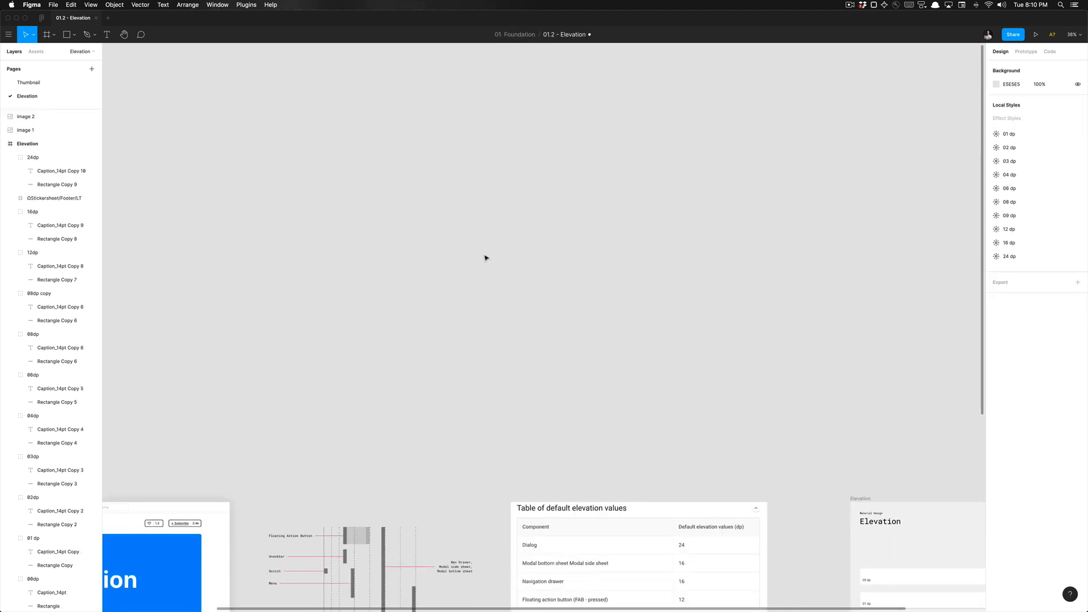
- Examine the elevation diagram, the table of default elevation values and the Elevation sheet with its 00 dp to 24 dp samples
scroll(485, 257, down, 5)
scroll(486, 256, left, 2)
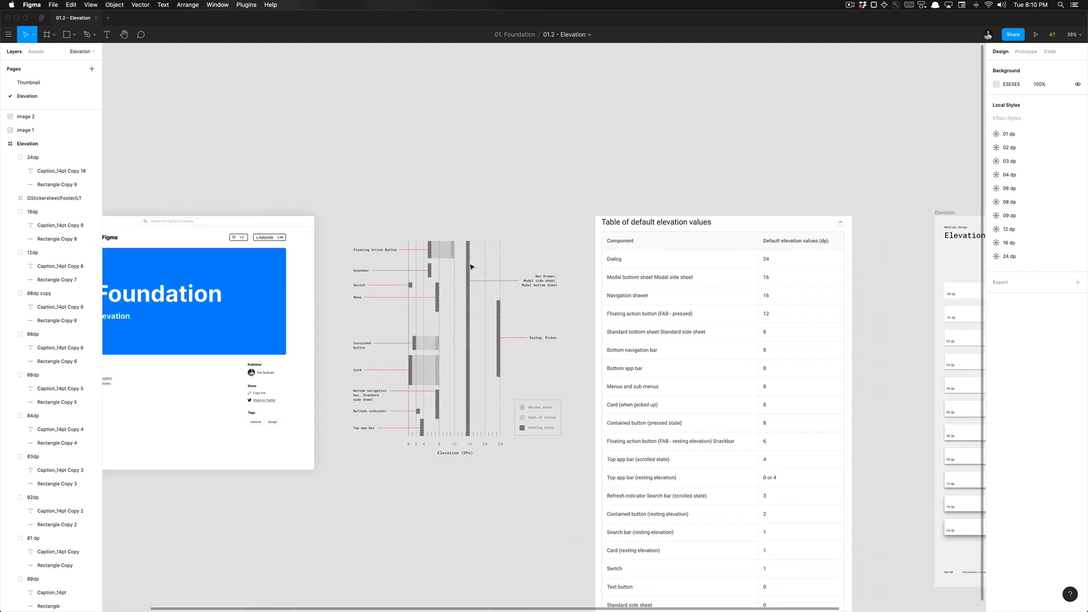
scroll(418, 175, right, 7)
scroll(417, 176, down, 3)
scroll(358, 176, up, 3)
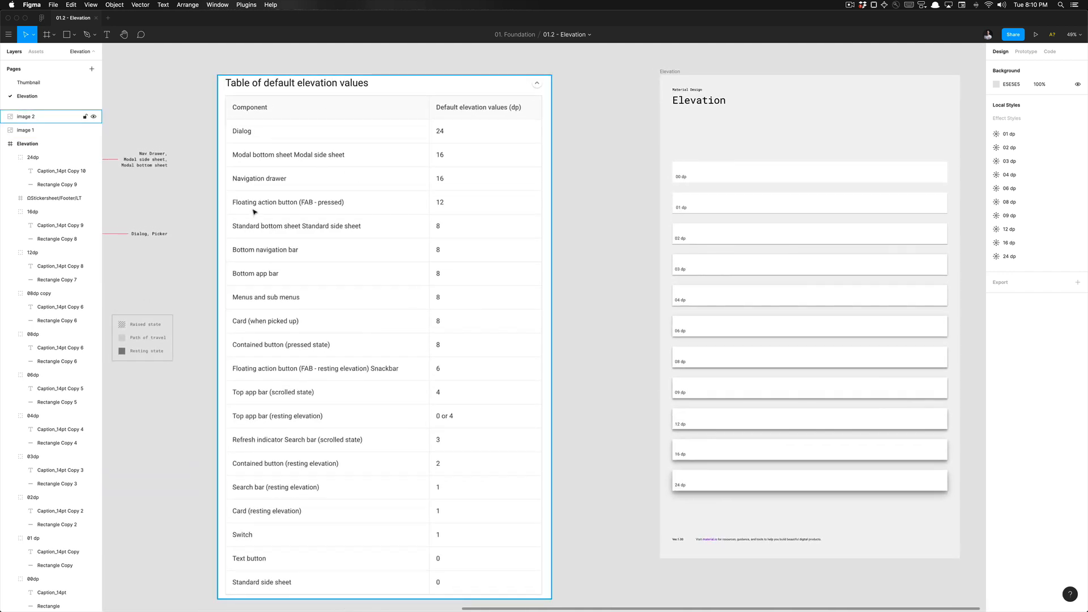
scroll(258, 170, down, 2)
scroll(258, 170, left, 2)
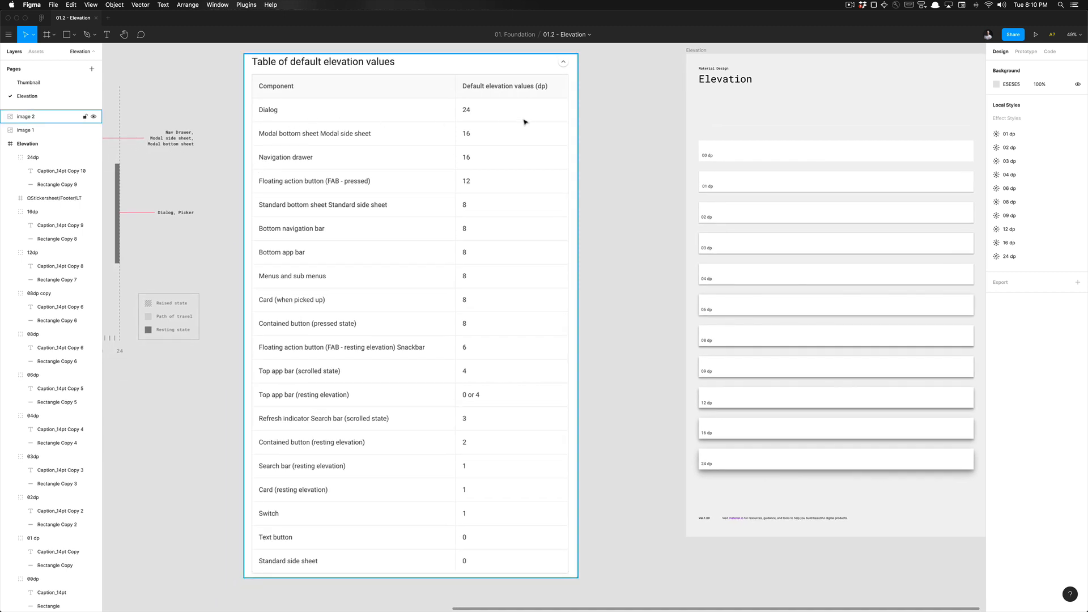
scroll(699, 210, right, 5)
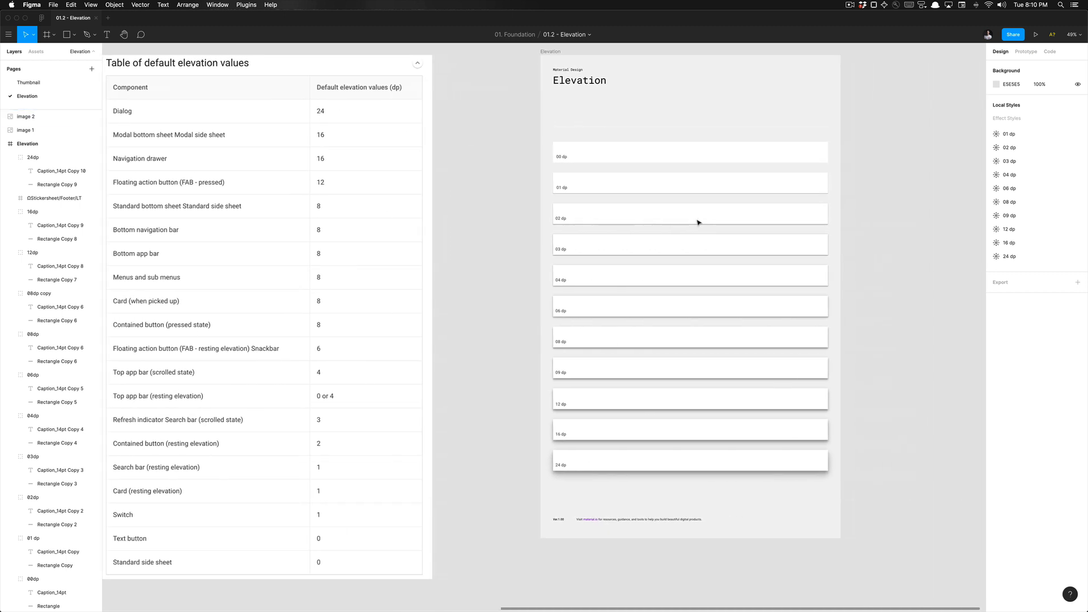
scroll(568, 119, down, 2)
scroll(568, 119, right, 2)
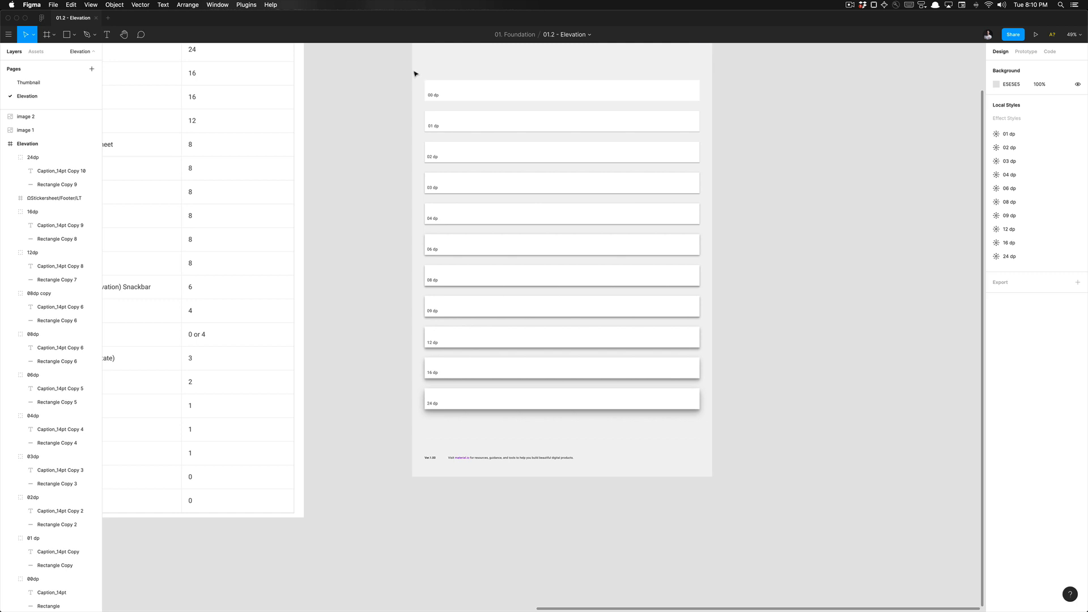
- Review the 00 dp to 24 dp shadow samples, the default elevation table, the elevation diagram and the outline on the Video Overview frame
drag(416, 73, 711, 424)
click(711, 425)
scroll(798, 151, right, 3)
scroll(799, 150, up, 1)
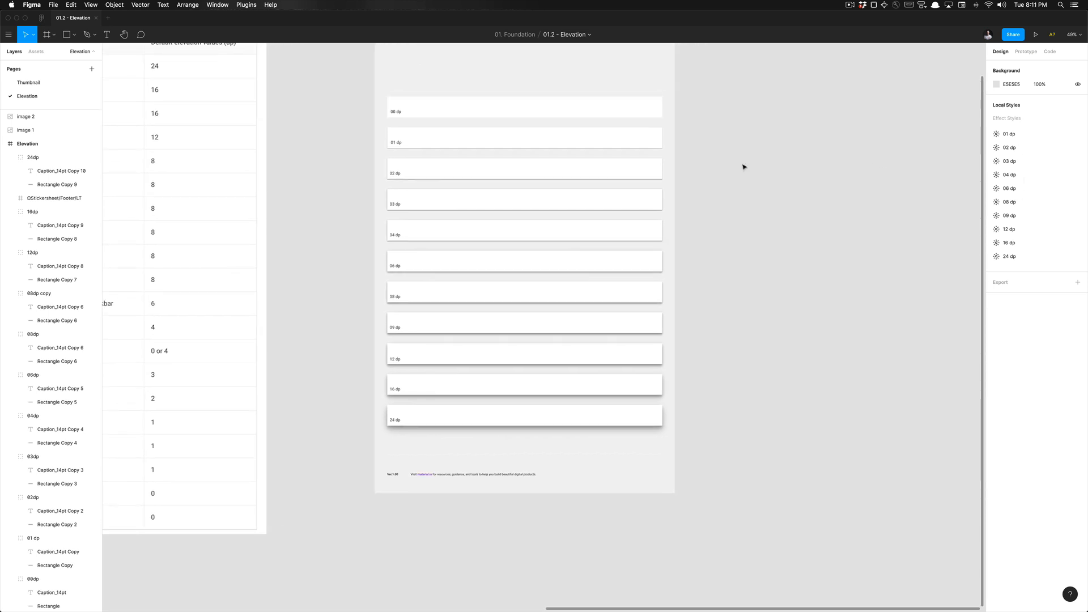
scroll(744, 167, left, 10)
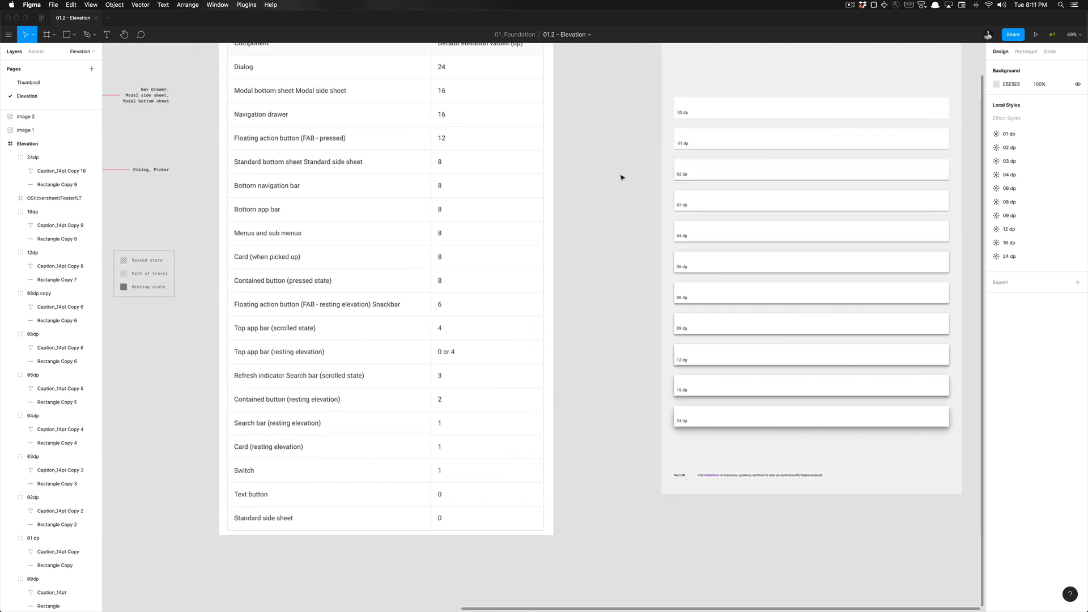
scroll(621, 177, left, 18)
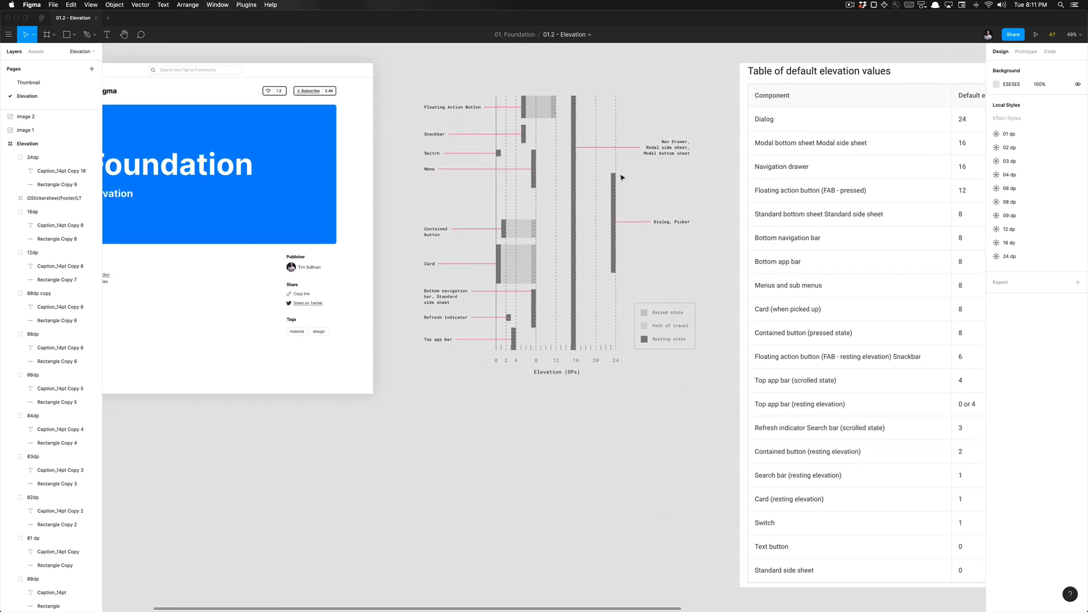
scroll(621, 178, left, 12)
scroll(391, 372, right, 4)
scroll(391, 371, up, 5)
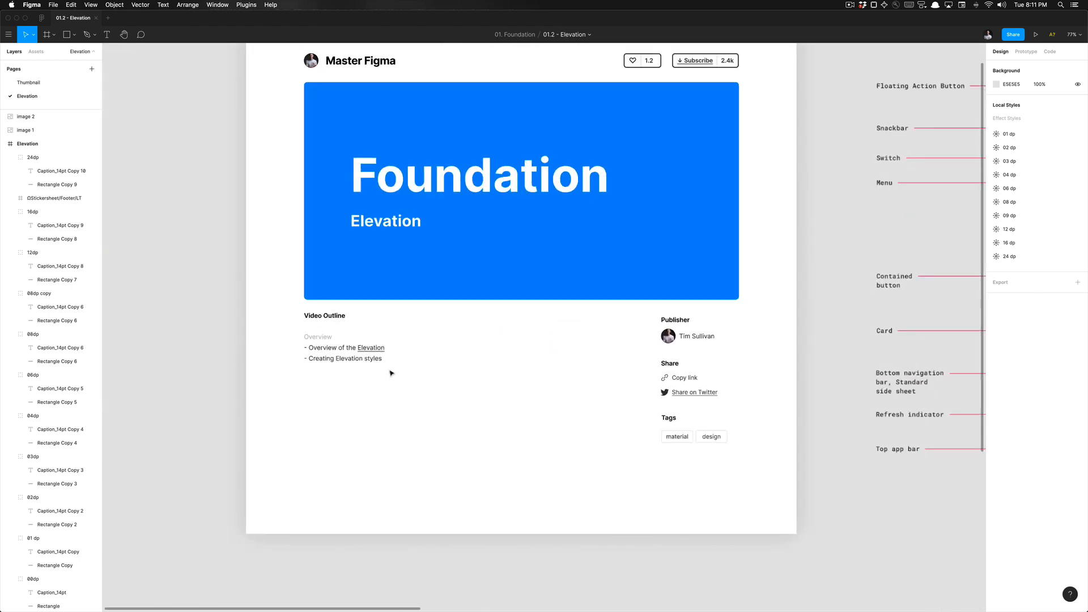
scroll(391, 372, down, 2)
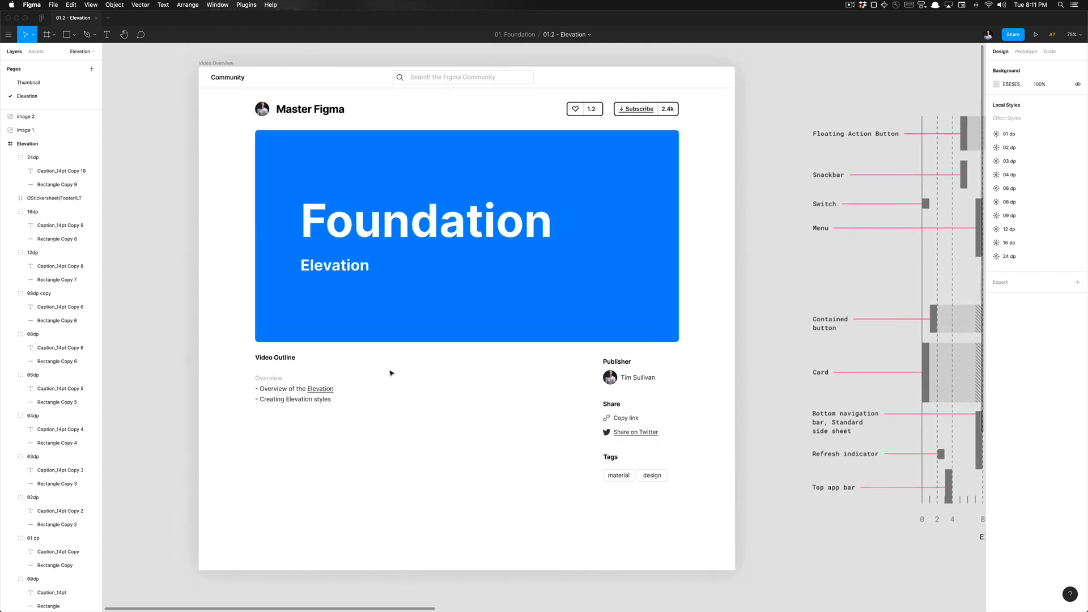
- Switch to Chrome and examine the Measuring elevation section of the Material Design Elevation page, including its 1dp and 8dp surface diagram
key(super+Tab)
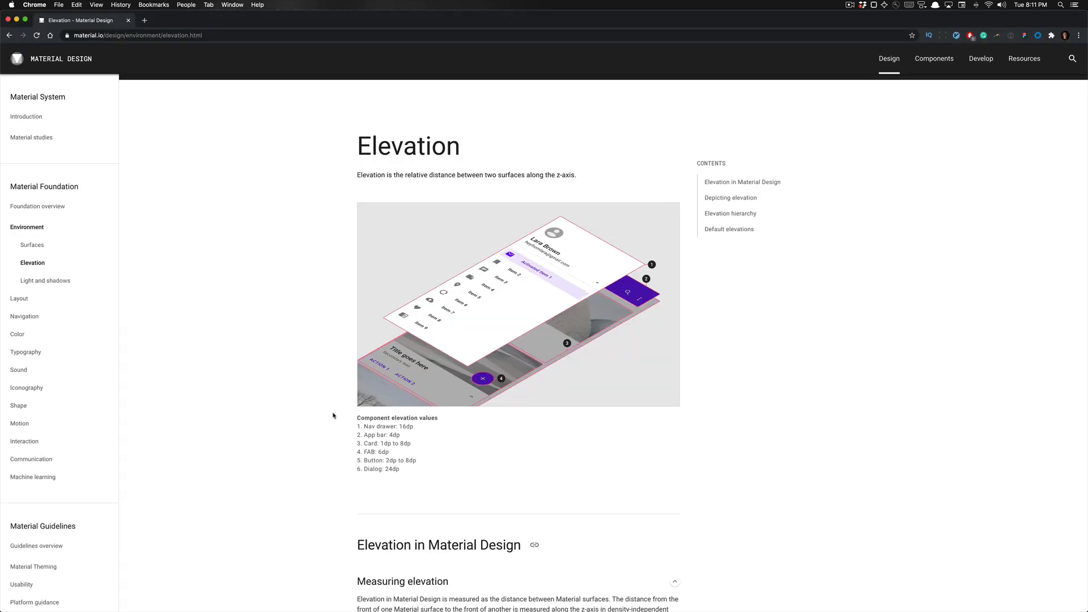
scroll(333, 416, down, 3)
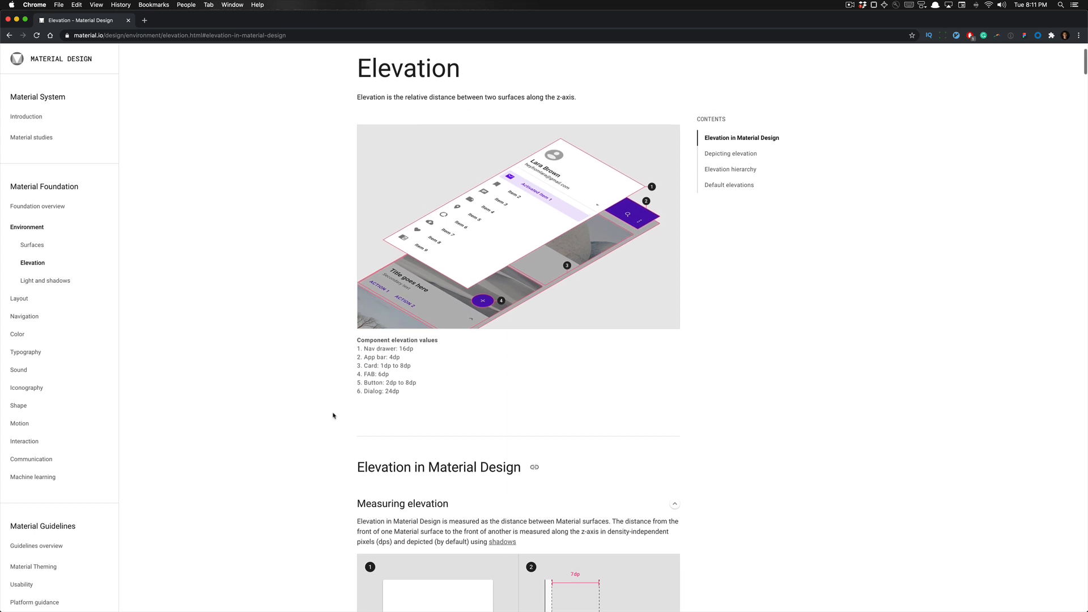
scroll(333, 416, down, 5)
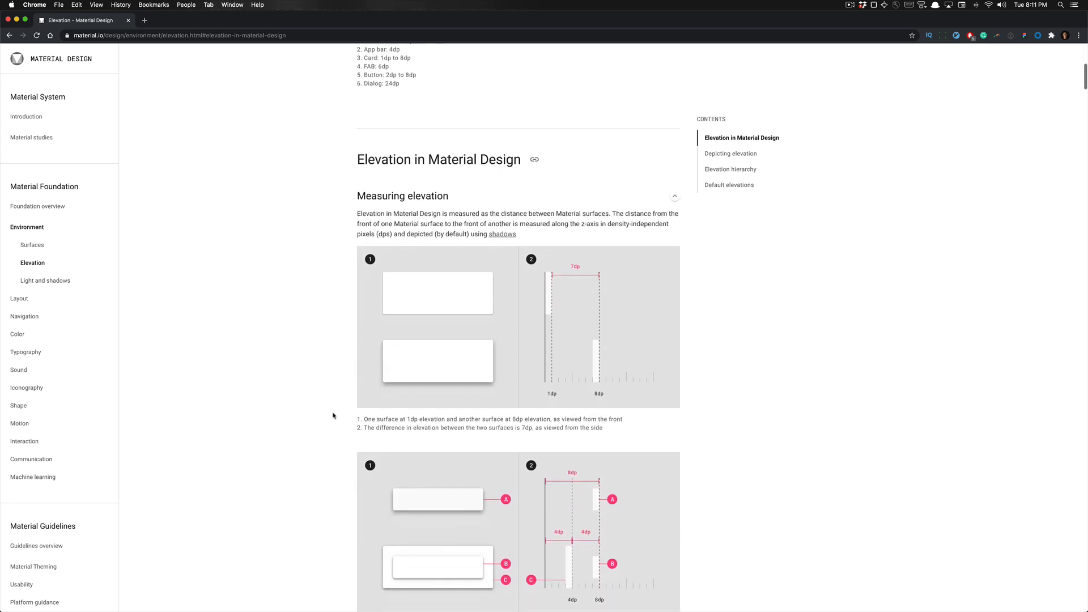
scroll(333, 415, down, 2)
scroll(333, 415, down, 1)
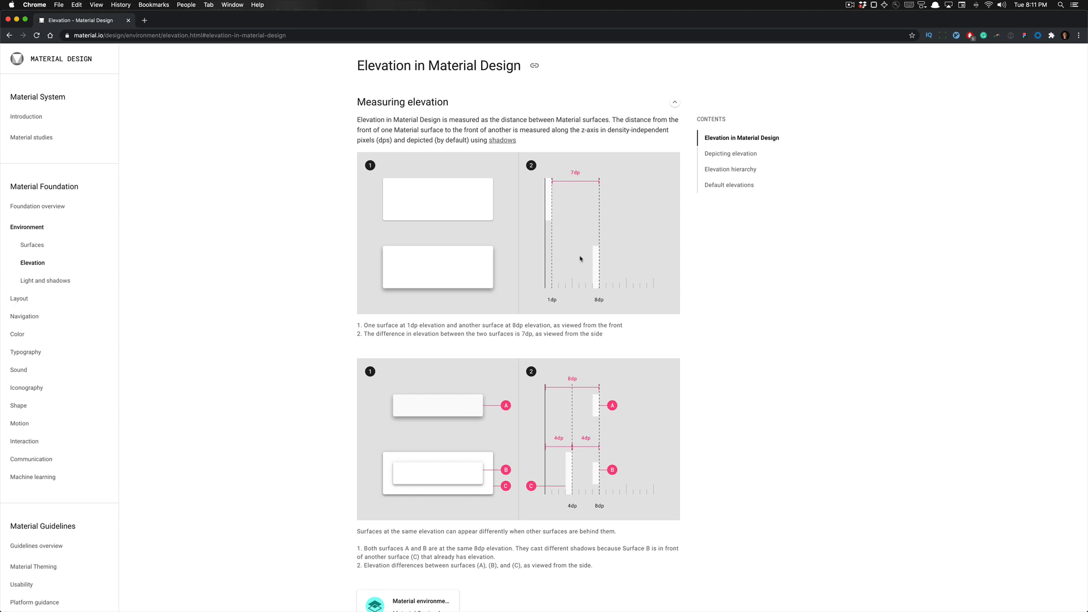
key(super+Tab)
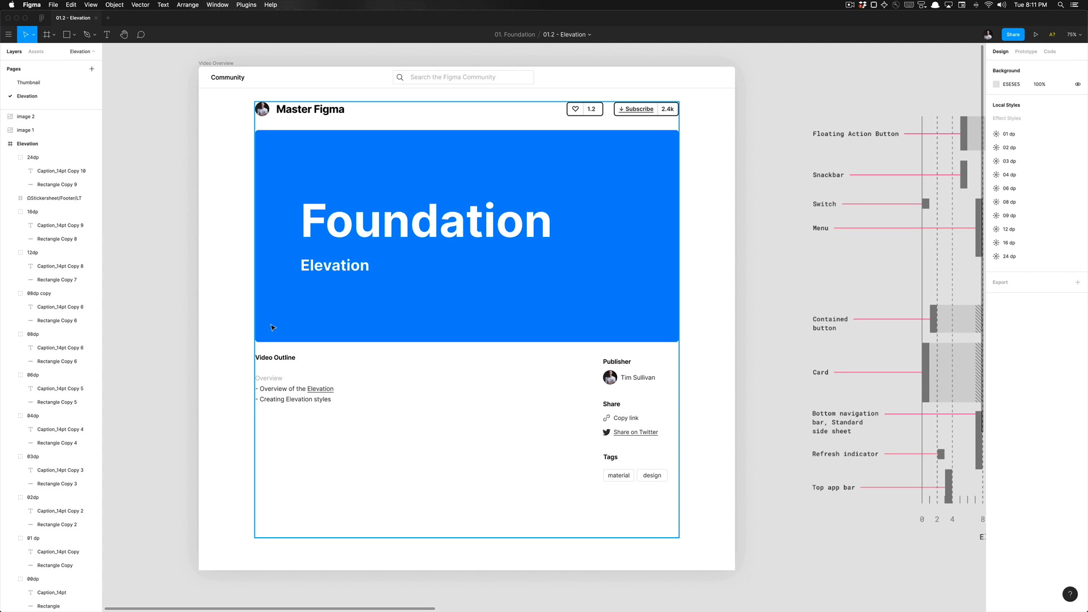
key(super+Tab)
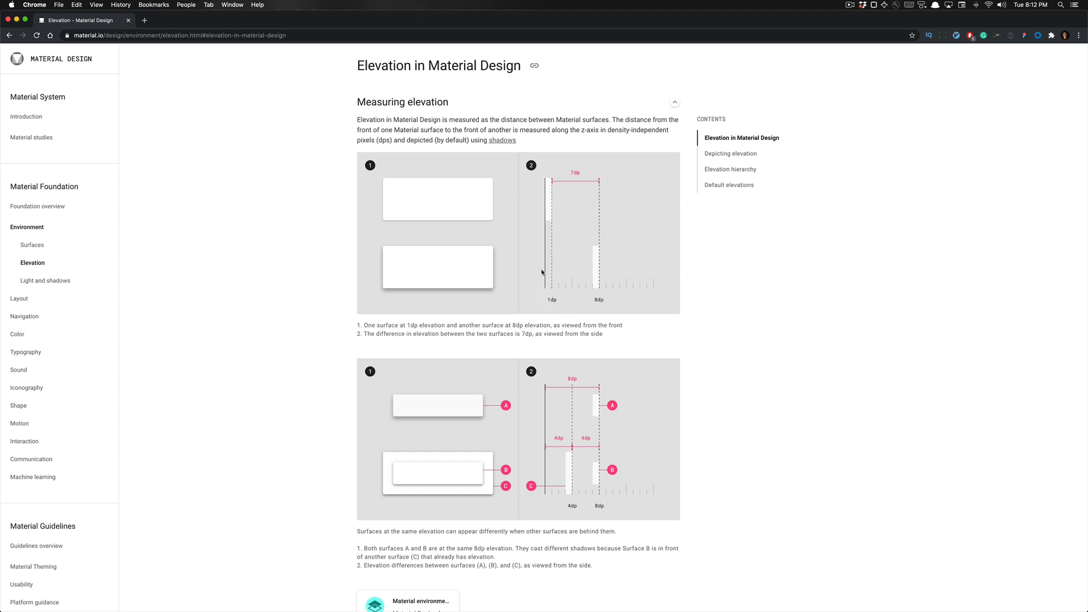
- Examine the diagram of surfaces A, B and C, comparing the shadows cast at the same elevation with and without a surface behind
scroll(572, 236, down, 1)
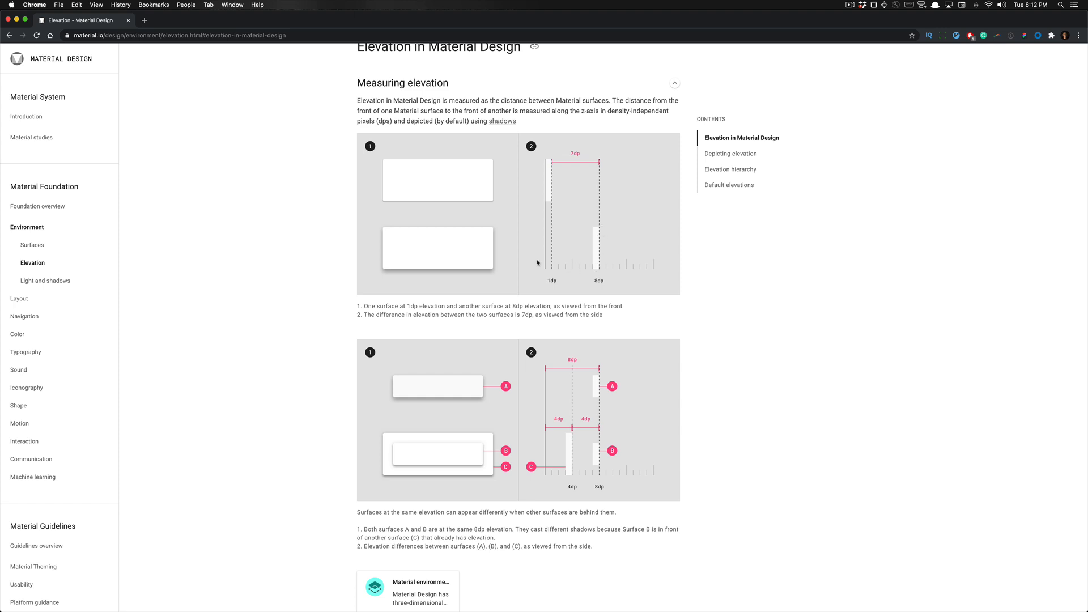
scroll(363, 284, down, 4)
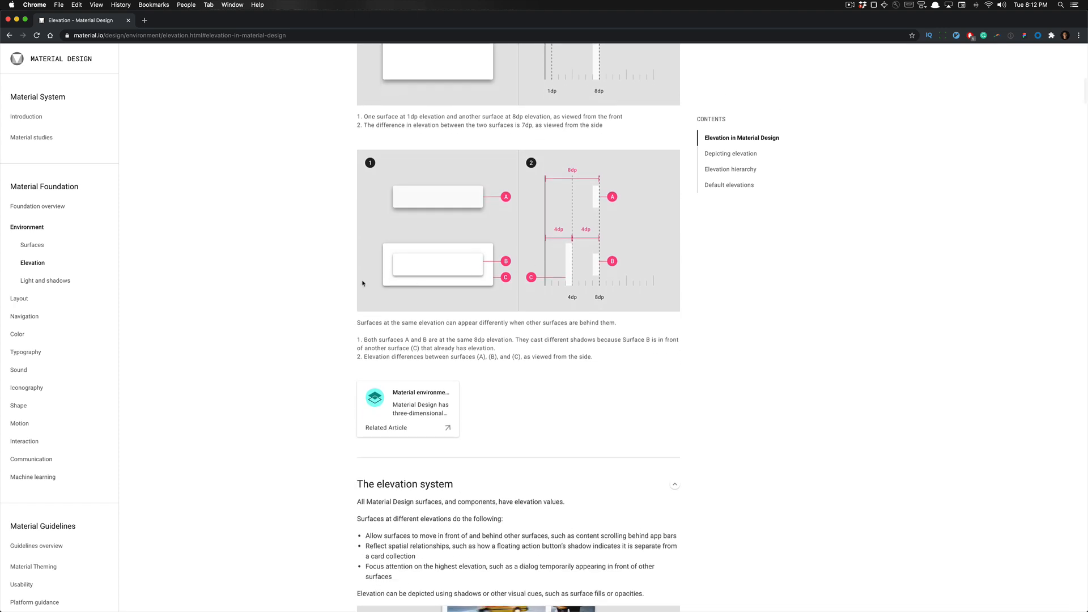
scroll(363, 283, down, 1)
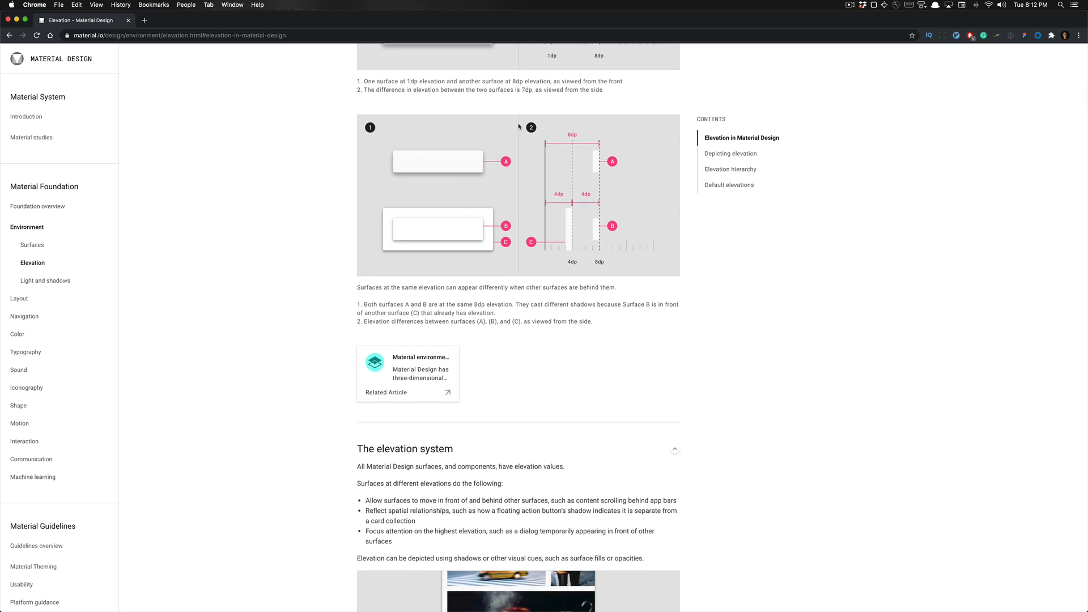
scroll(443, 197, down, 2)
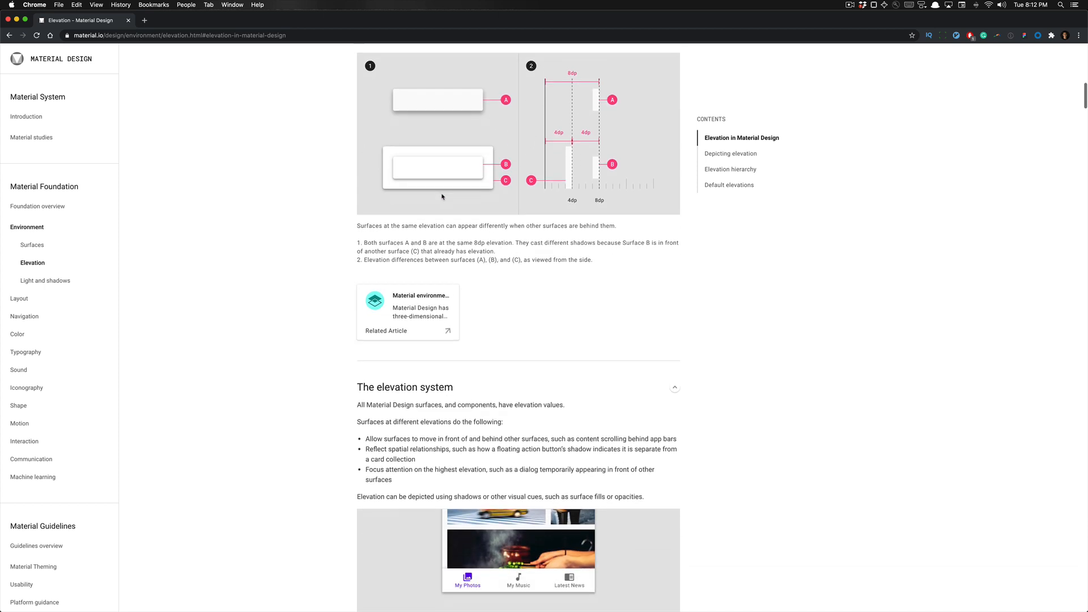
scroll(454, 255, up, 1)
scroll(458, 280, up, 1)
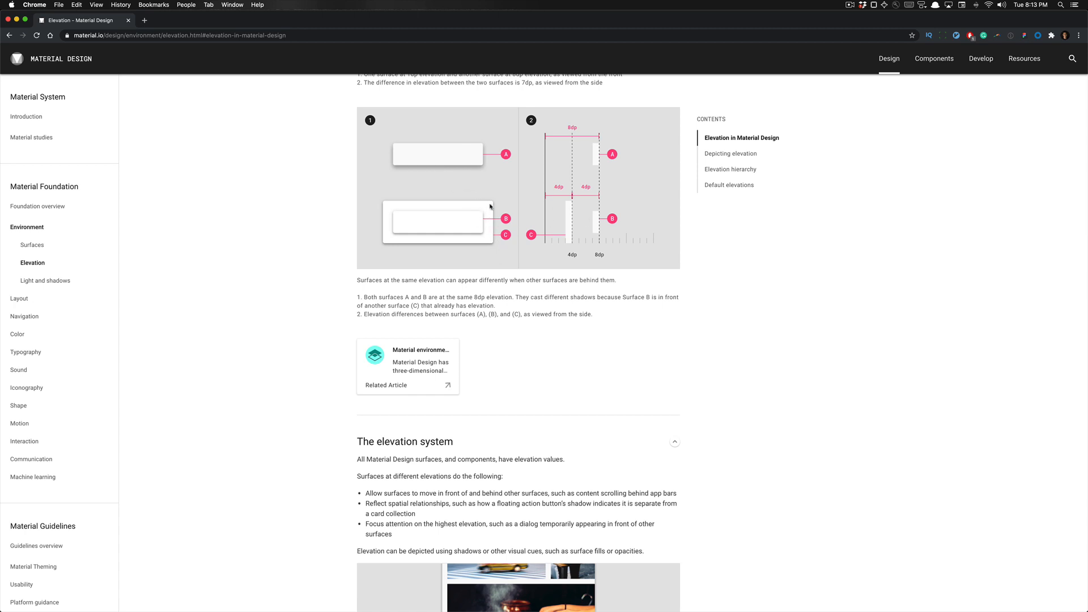
- Read the elevation system section and its examples of depicting elevation with shadows, surface fills and opacity
scroll(491, 201, down, 4)
scroll(492, 198, down, 3)
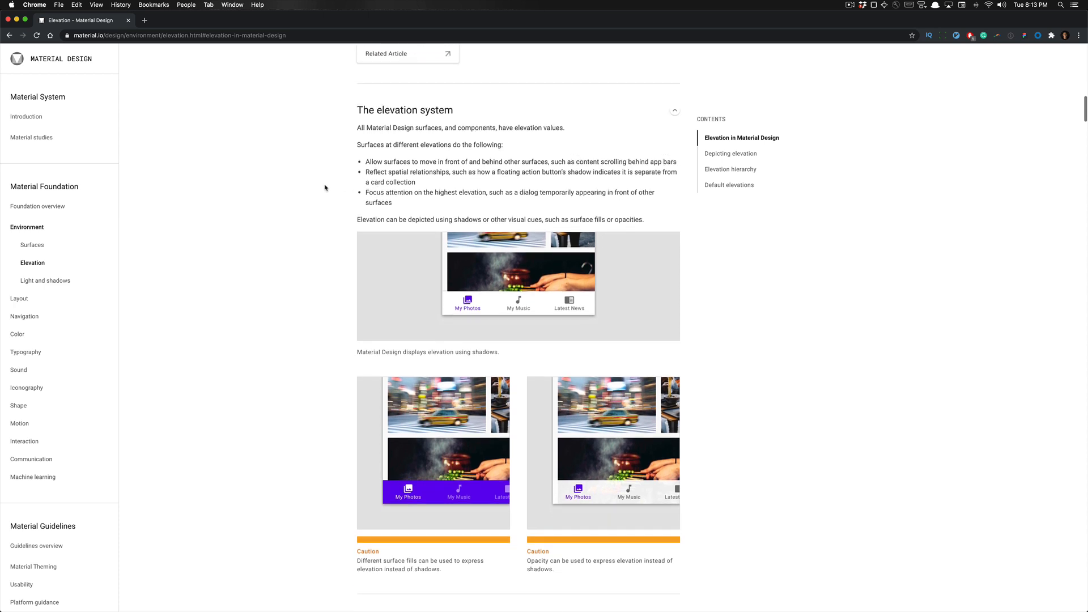
scroll(326, 187, down, 1)
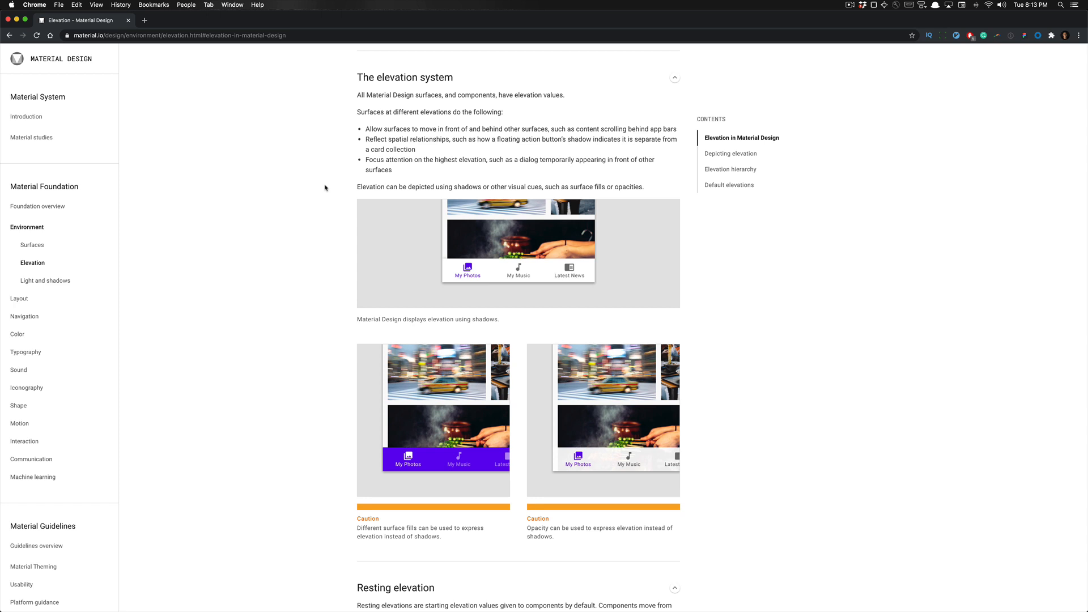
scroll(326, 187, down, 1)
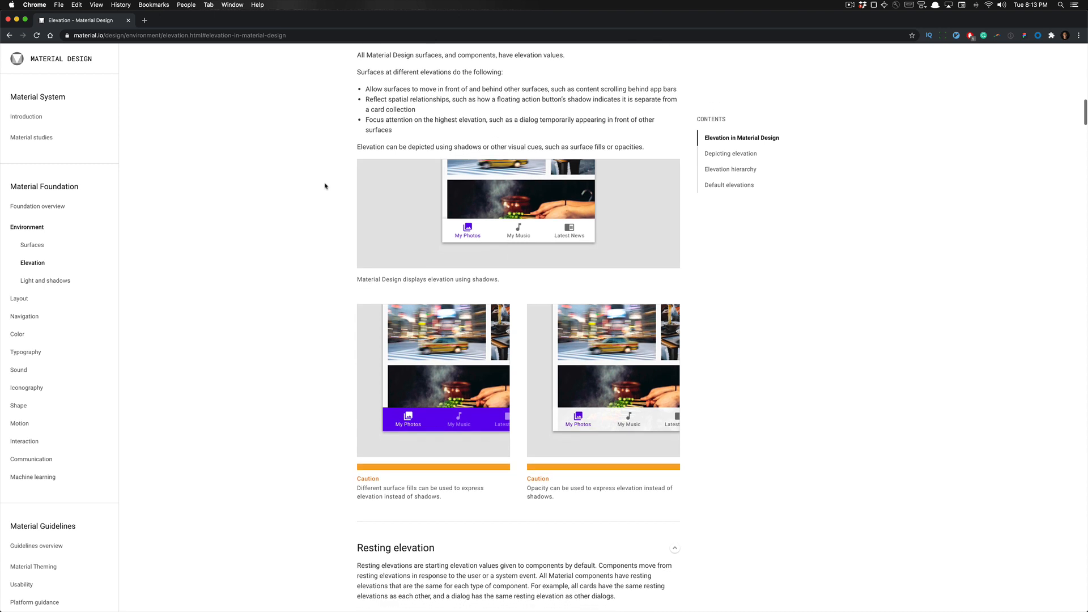
scroll(326, 184, down, 1)
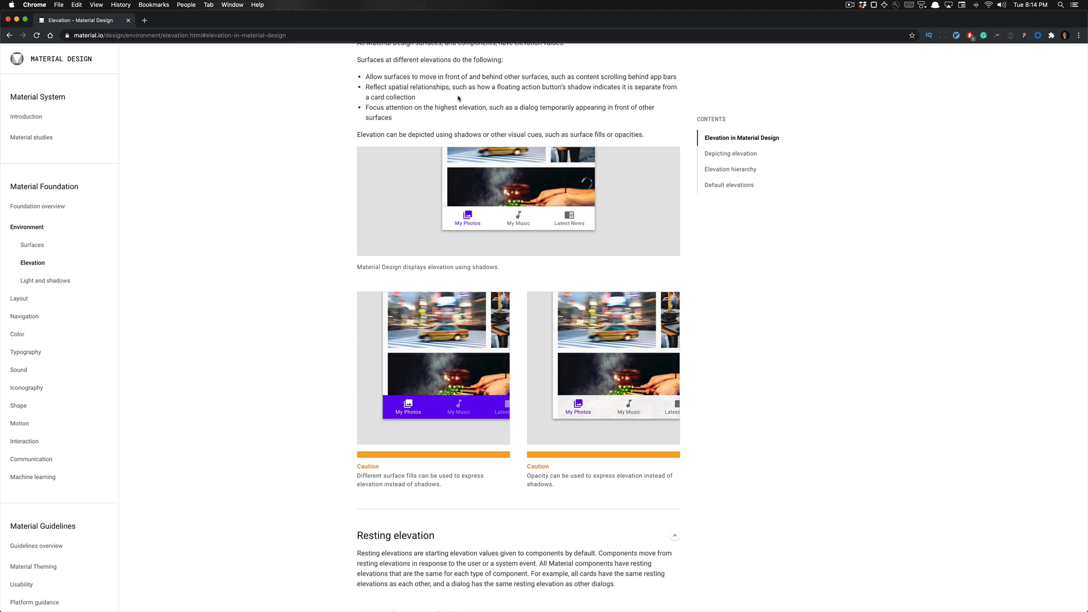
scroll(459, 98, down, 2)
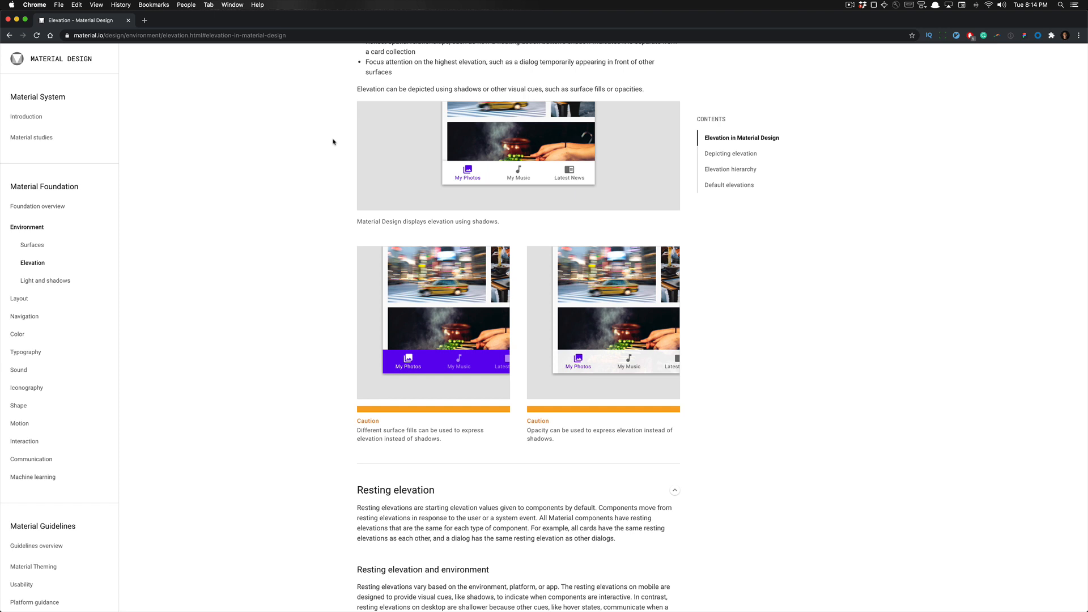
drag(517, 59, 522, 73)
click(521, 72)
- Read the Resting elevation section and examine the mobile diagram of the app bar, cards and floating action button
scroll(315, 264, down, 3)
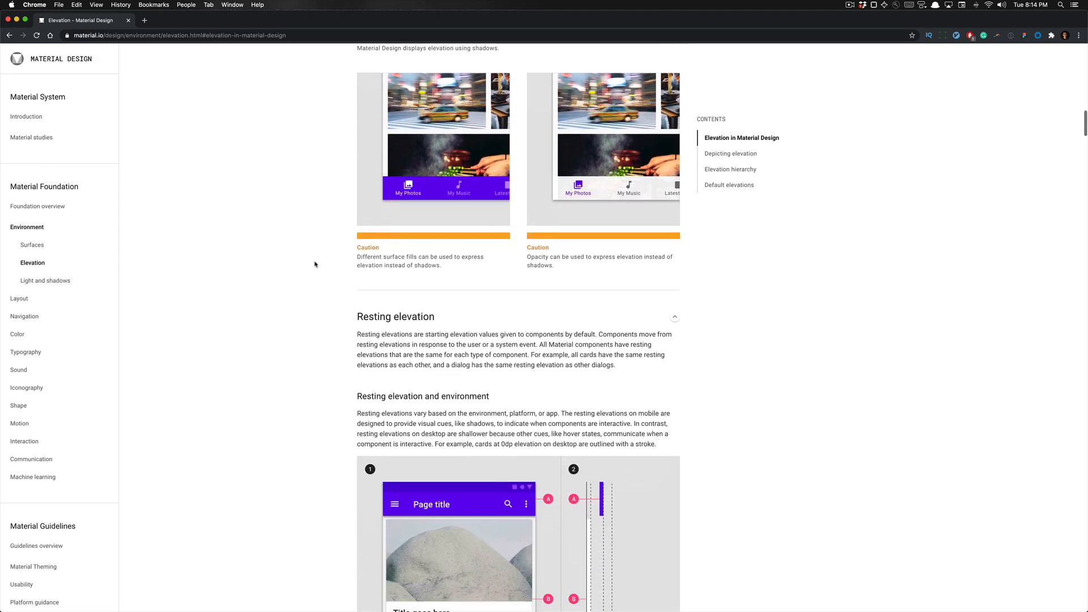
scroll(315, 264, down, 5)
scroll(315, 264, up, 1)
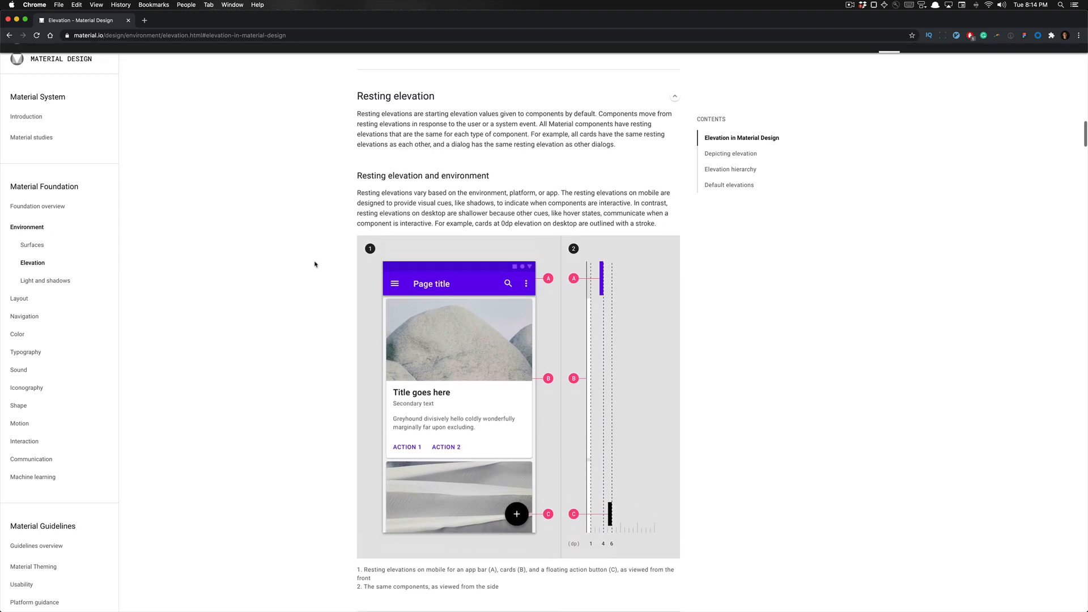
scroll(315, 264, down, 1)
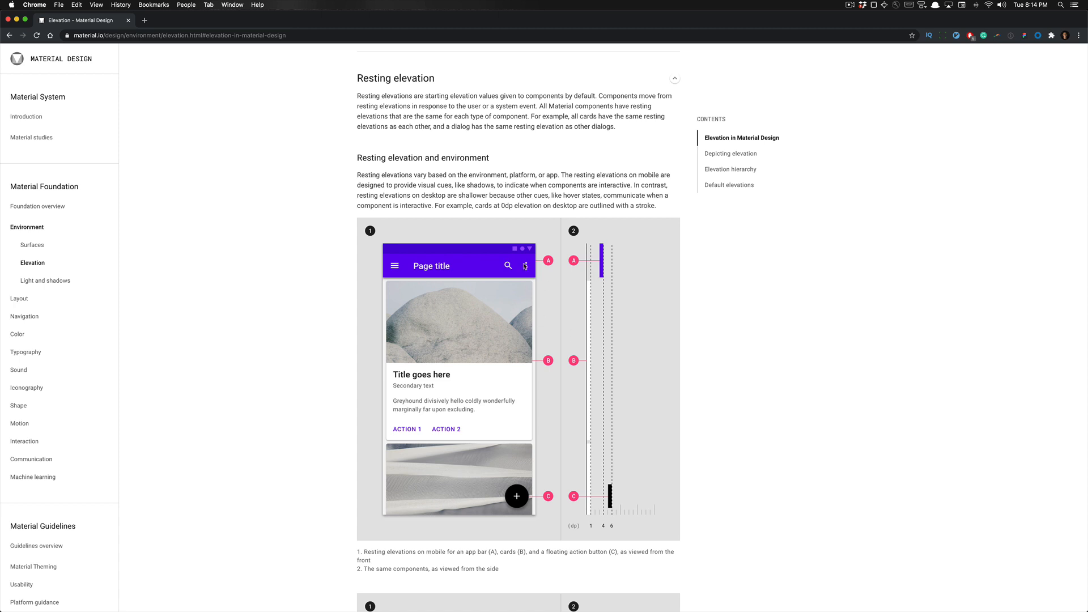
scroll(431, 267, down, 1)
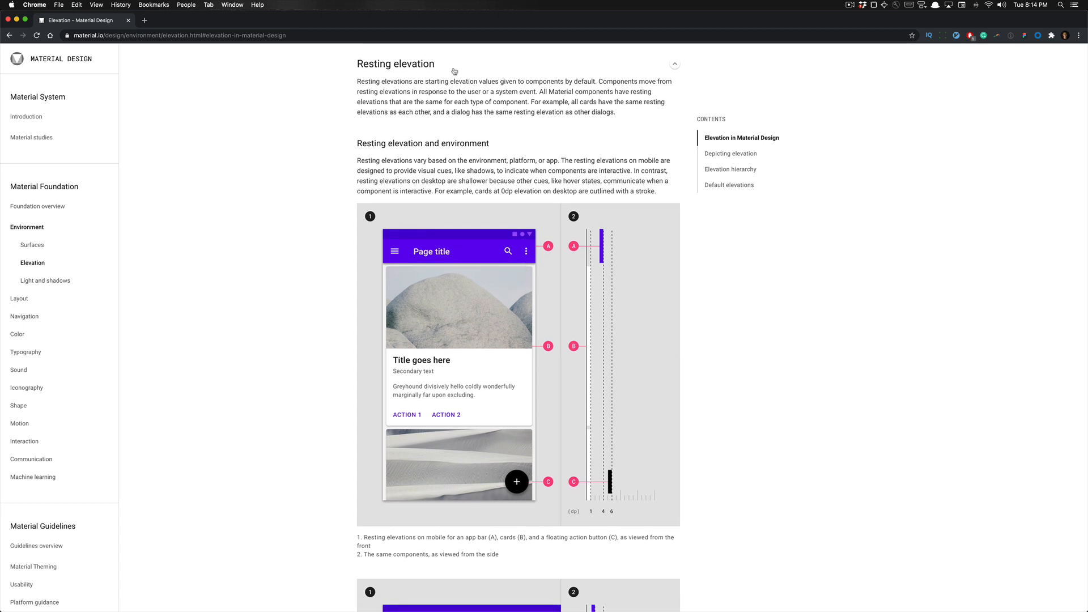
drag(397, 82, 582, 111)
click(583, 111)
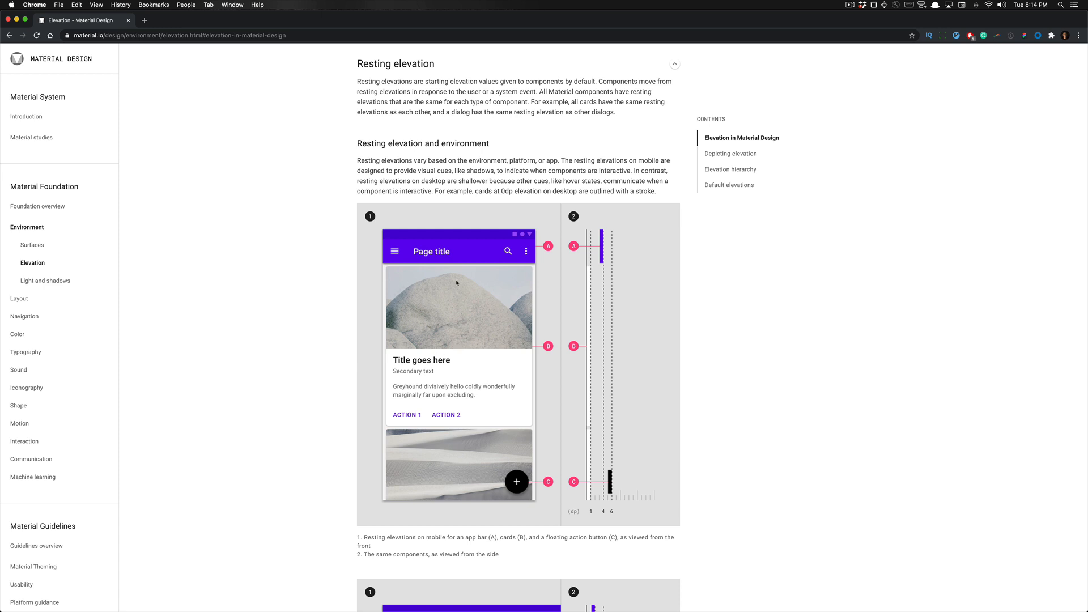
scroll(457, 282, down, 2)
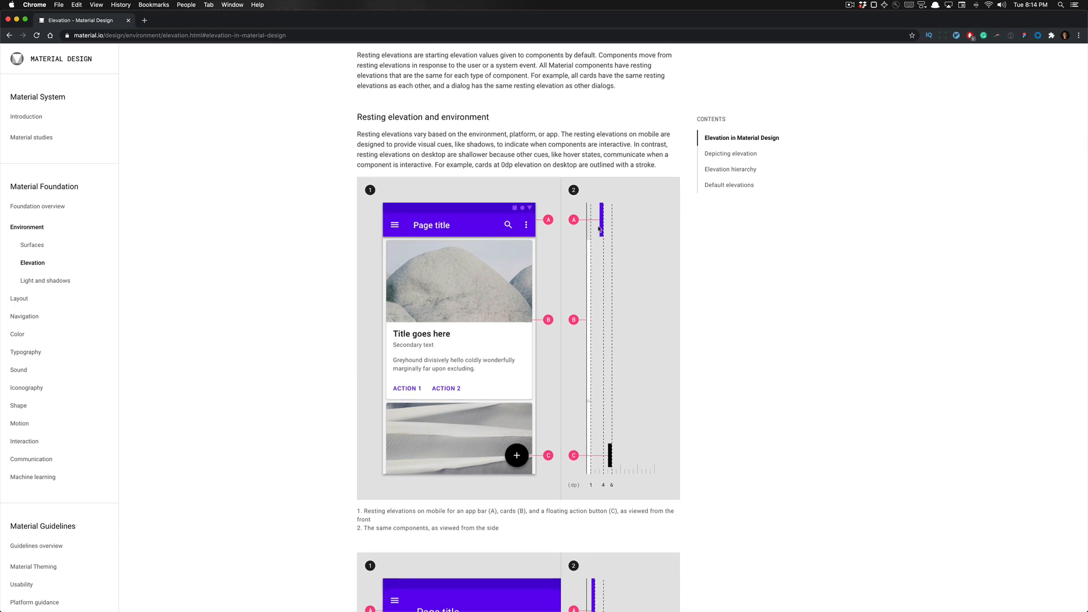
scroll(592, 368, down, 2)
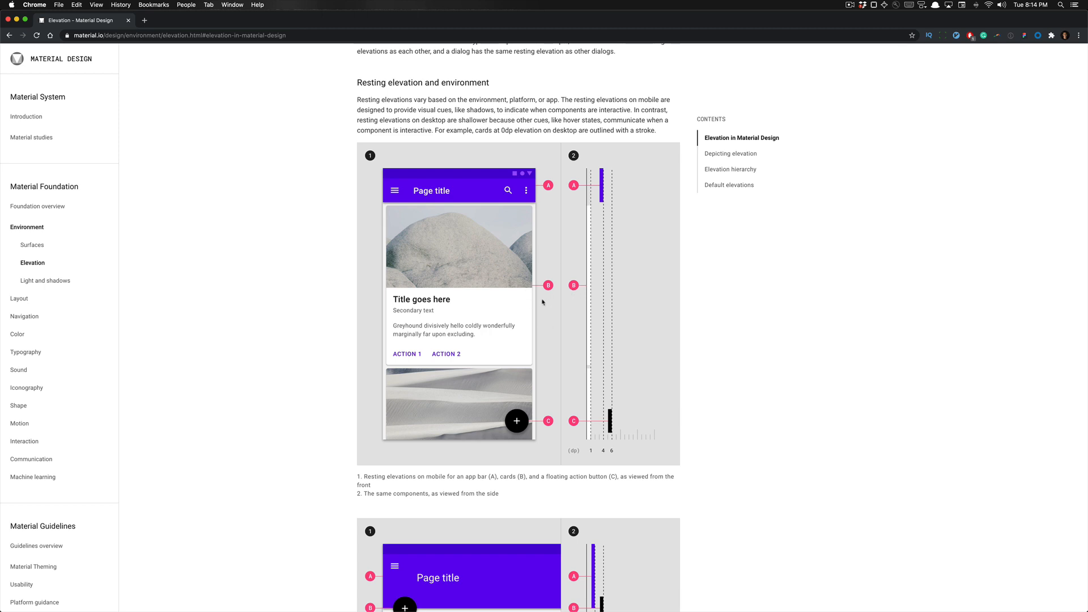
scroll(505, 296, down, 6)
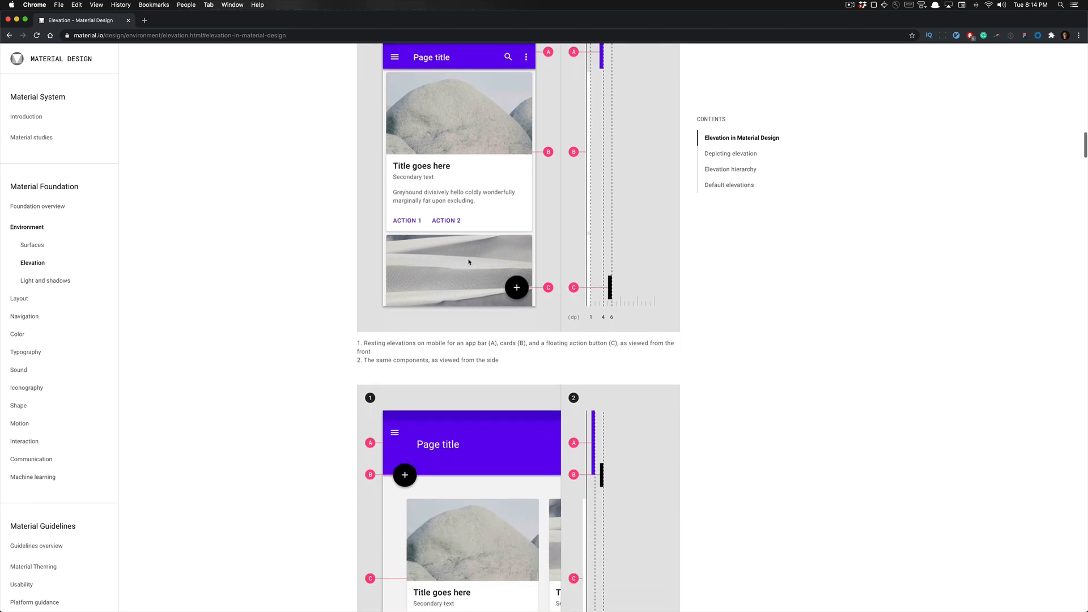
scroll(515, 243, up, 3)
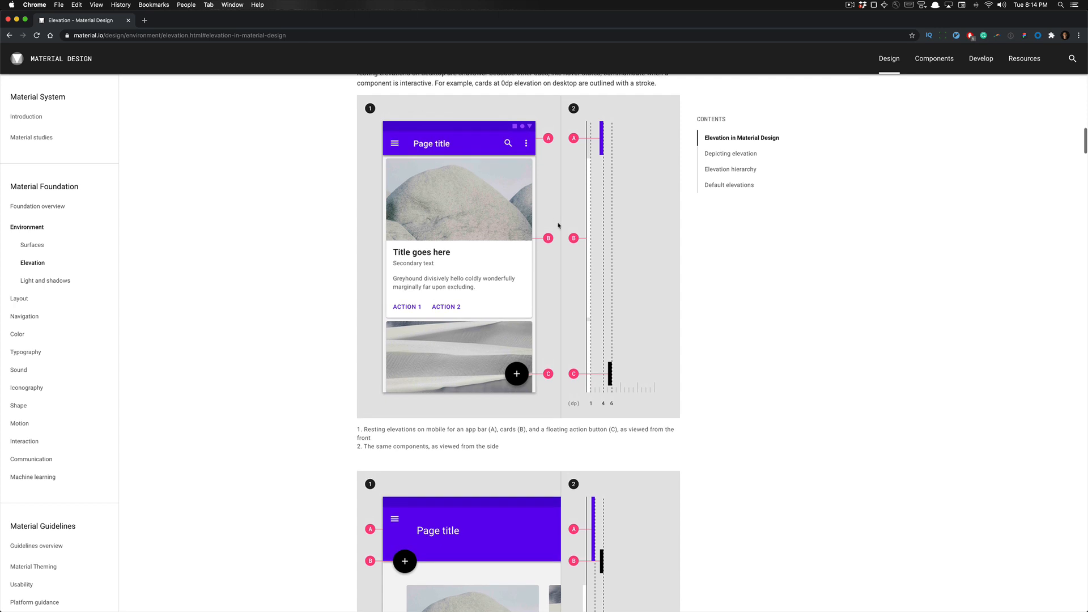
scroll(558, 225, up, 2)
scroll(549, 236, down, 1)
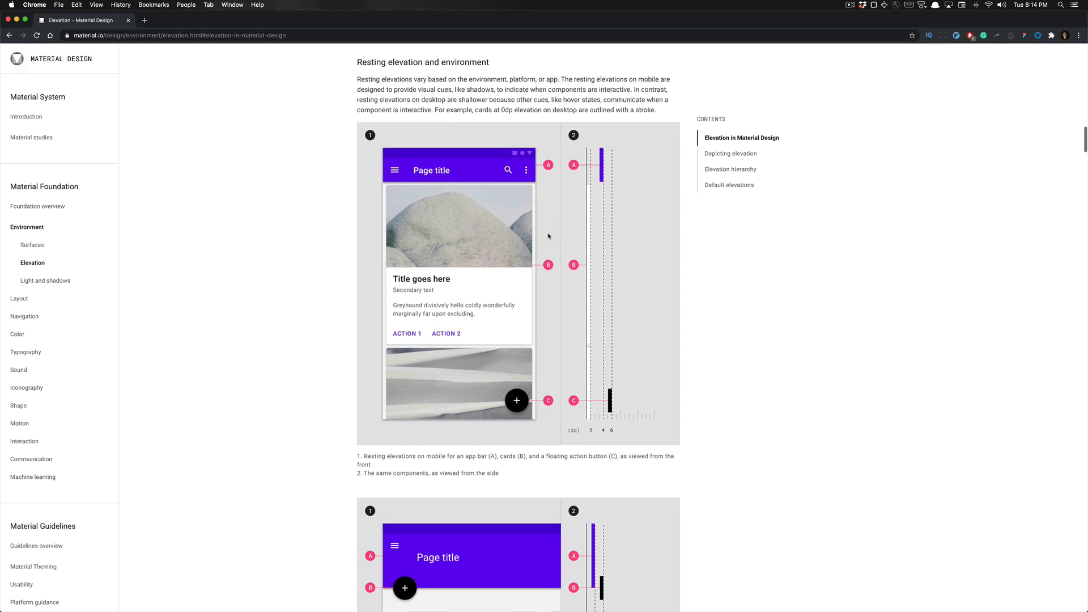
- Play the button animation in the Changing elevation section of the page
scroll(548, 236, down, 15)
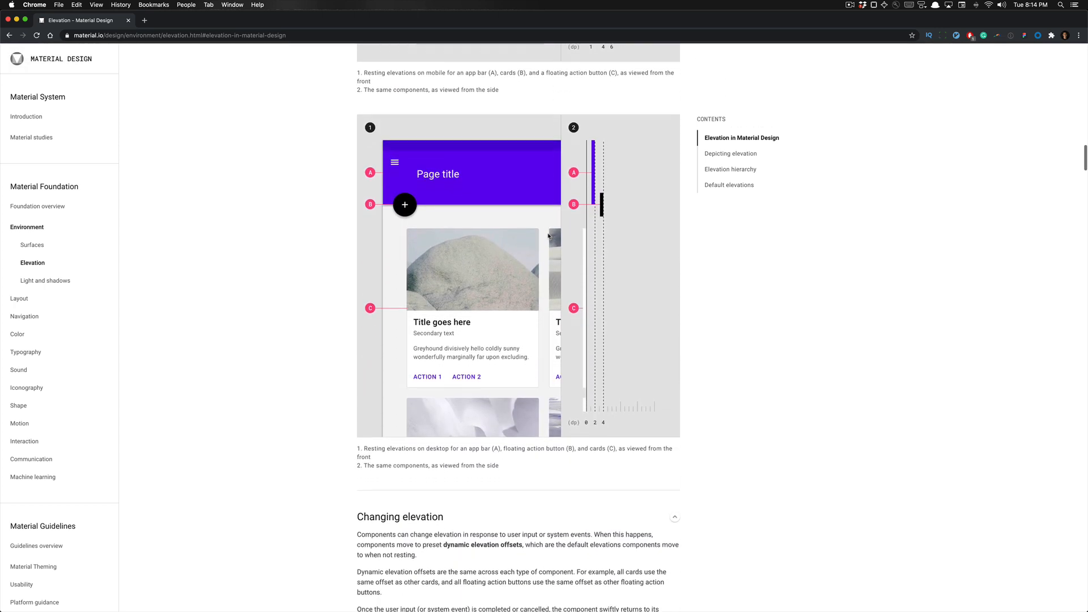
scroll(548, 235, down, 14)
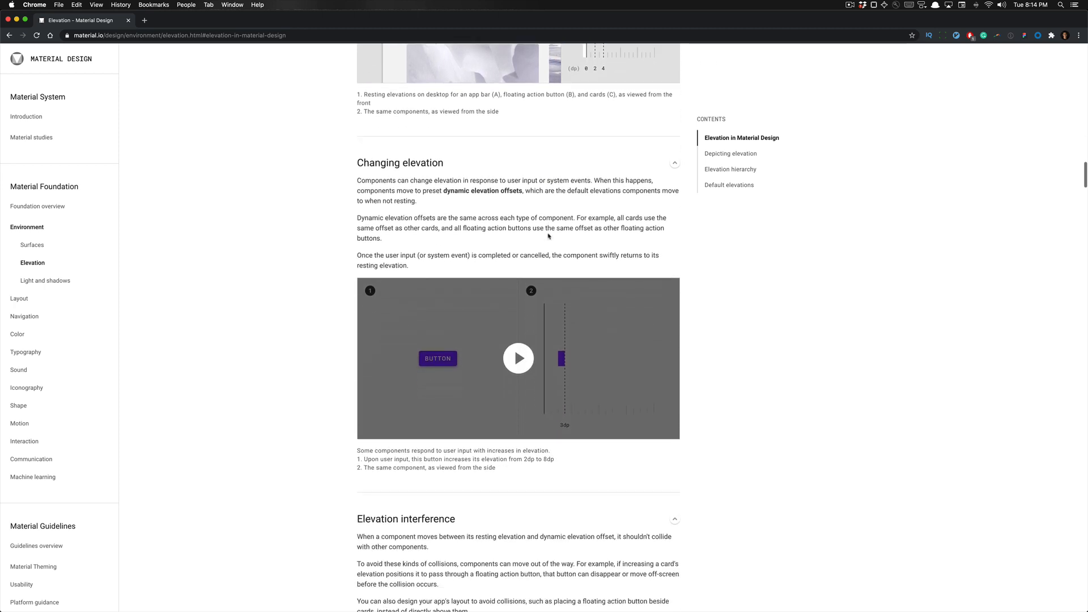
scroll(548, 235, down, 1)
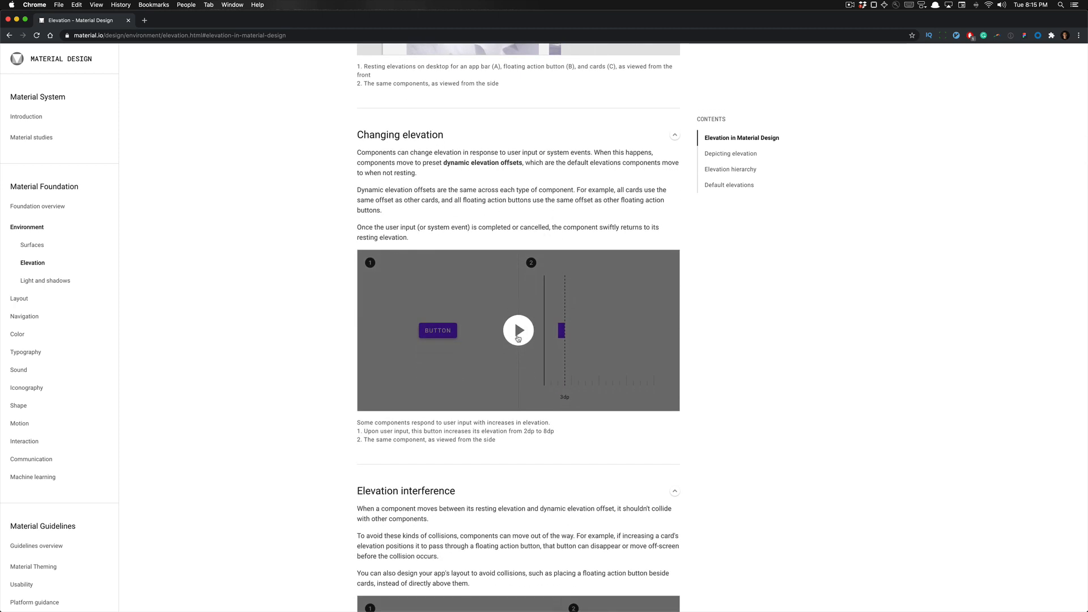
click(518, 338)
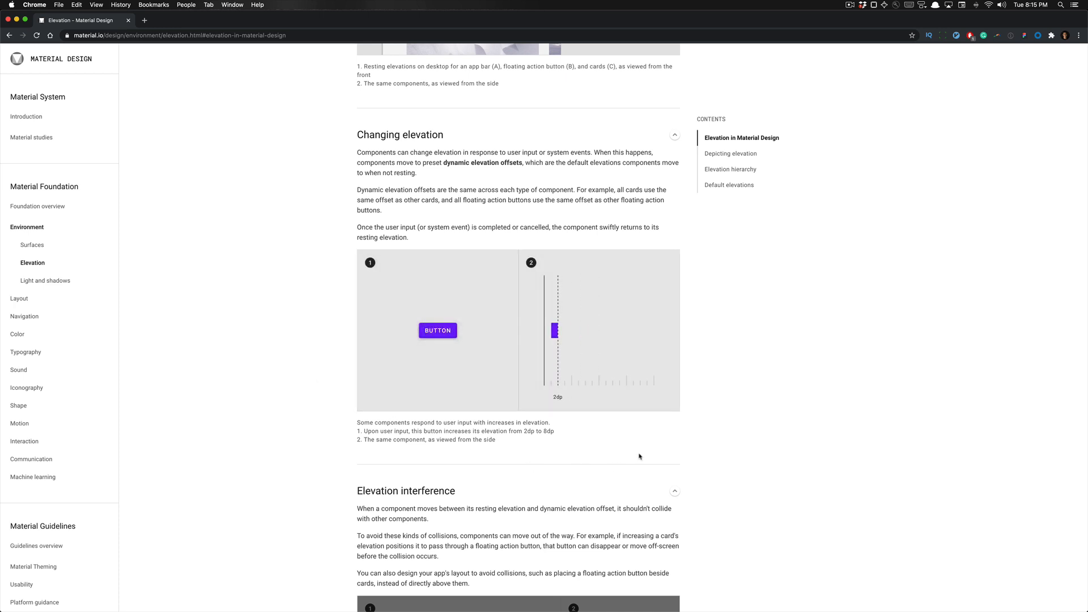
- Watch the button rise in the Changing elevation animation, then stop the playback
mouse_move(583, 393)
scroll(690, 329, down, 1)
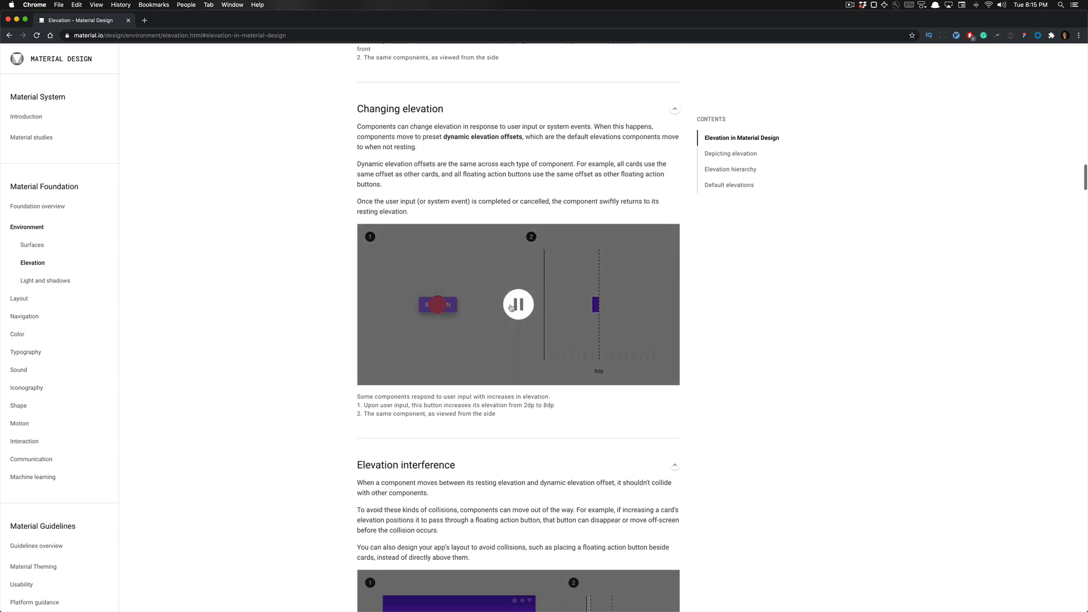
click(494, 303)
- Read the Elevation interference section and play its animation of the card stream and floating action button
scroll(464, 285, down, 5)
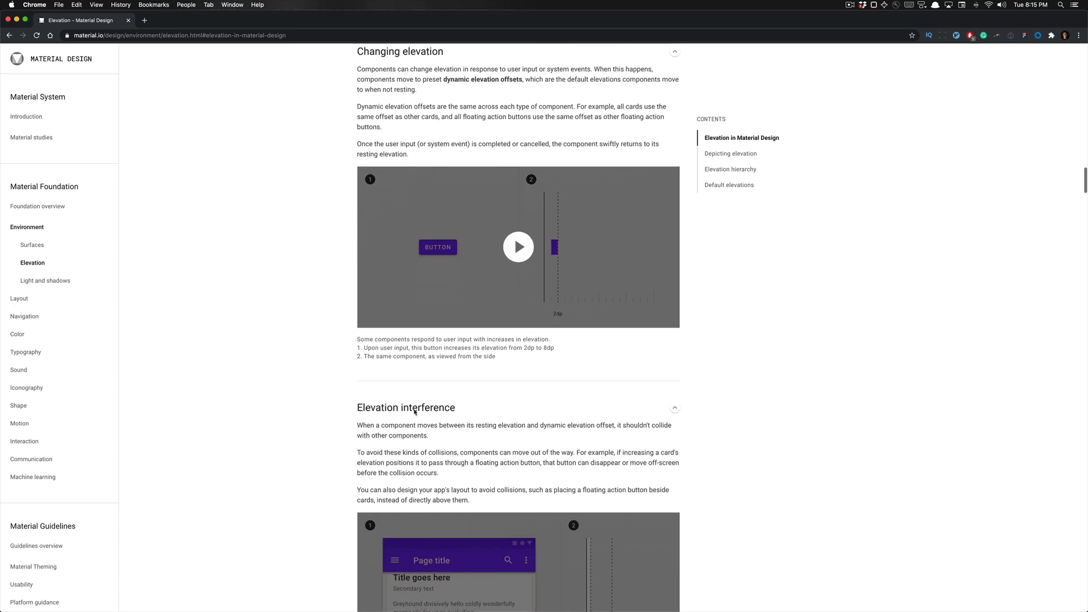
scroll(464, 284, down, 4)
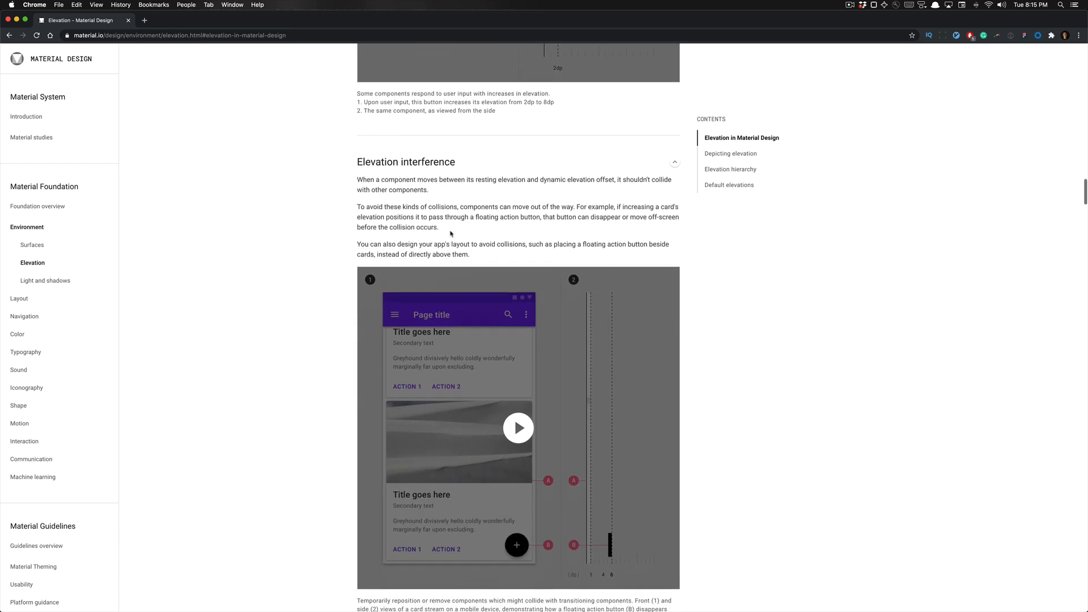
scroll(375, 150, down, 1)
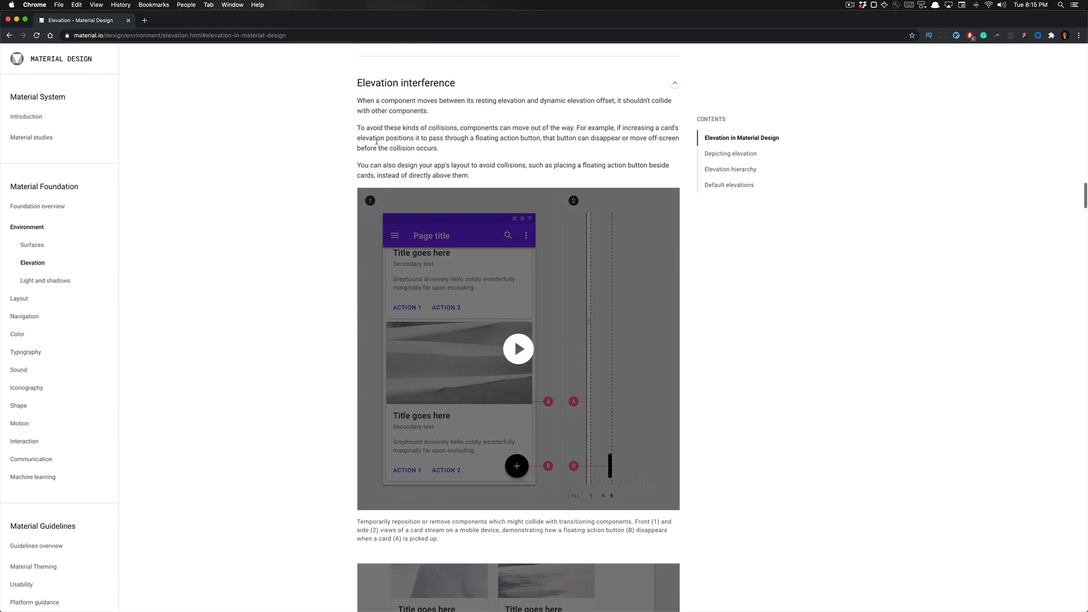
scroll(374, 142, down, 1)
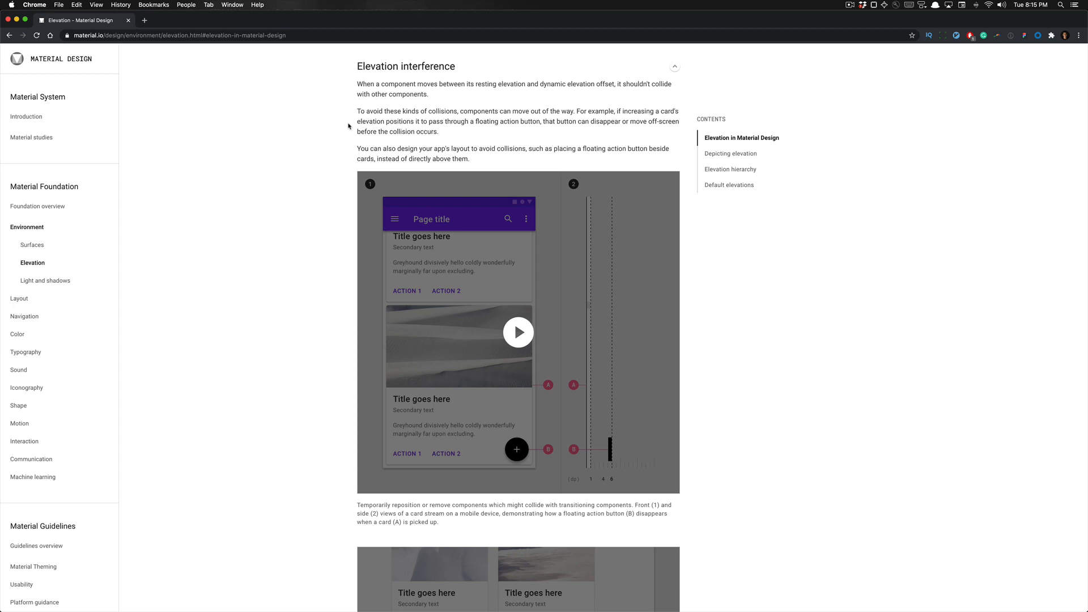
scroll(348, 126, down, 1)
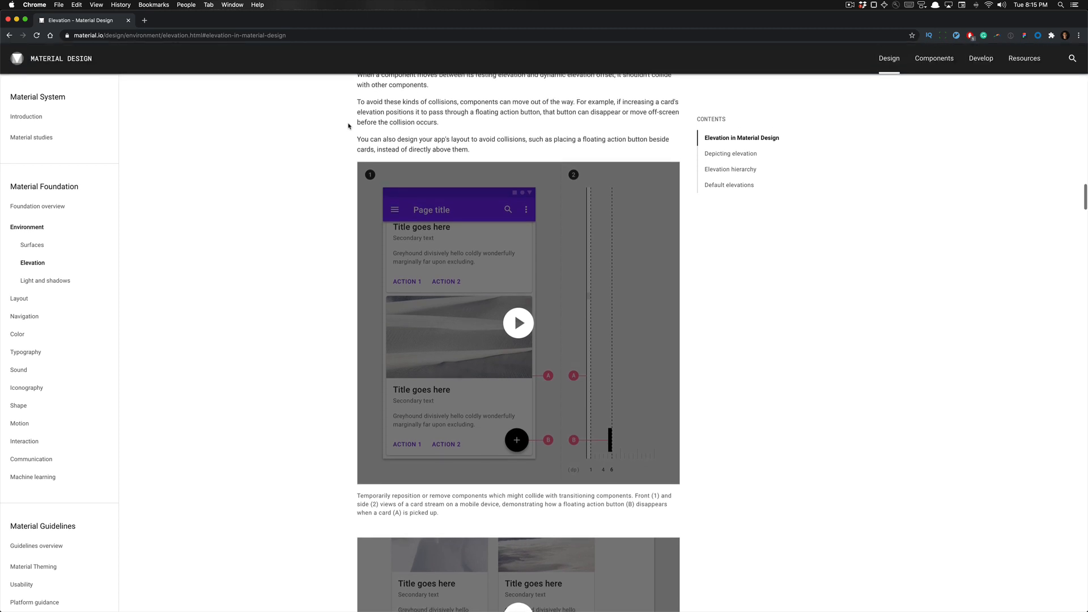
click(515, 319)
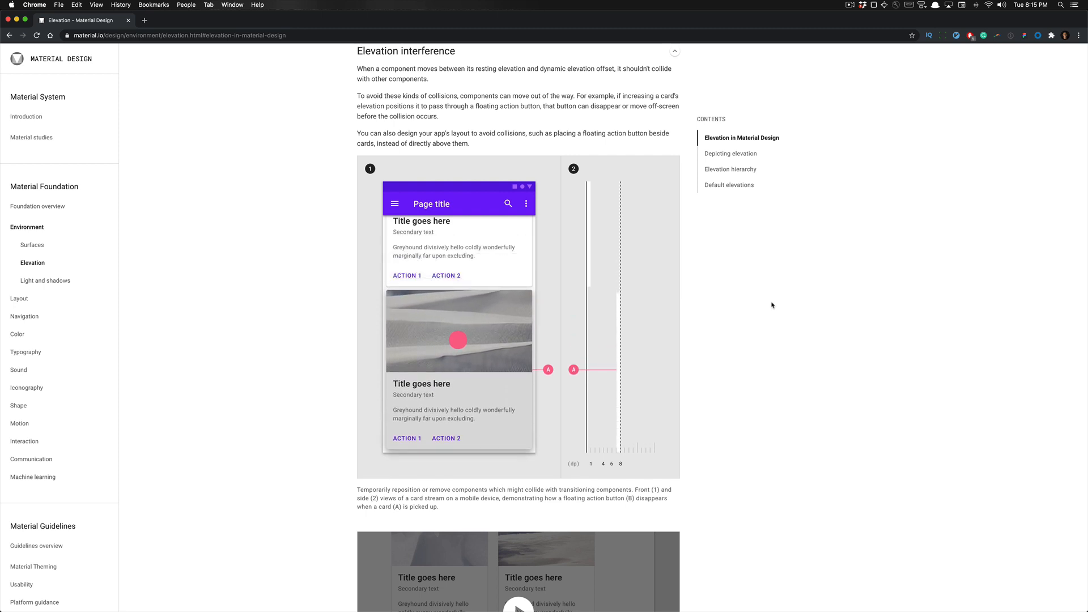
- Play the second Elevation interference animation, about designing an app to minimize elevation-based interference
scroll(771, 305, down, 2)
scroll(772, 305, down, 5)
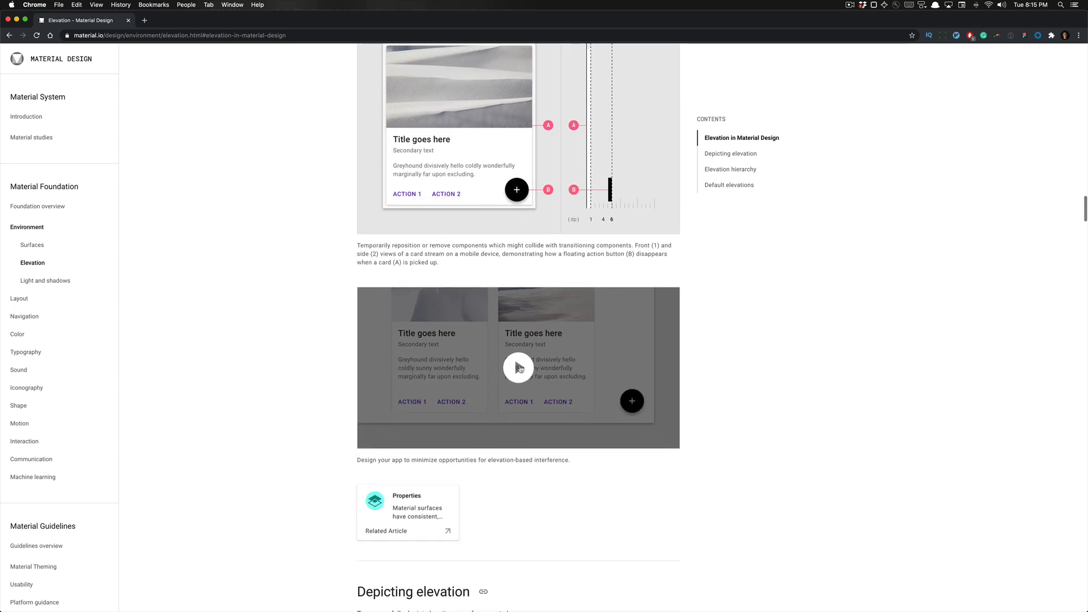
click(366, 364)
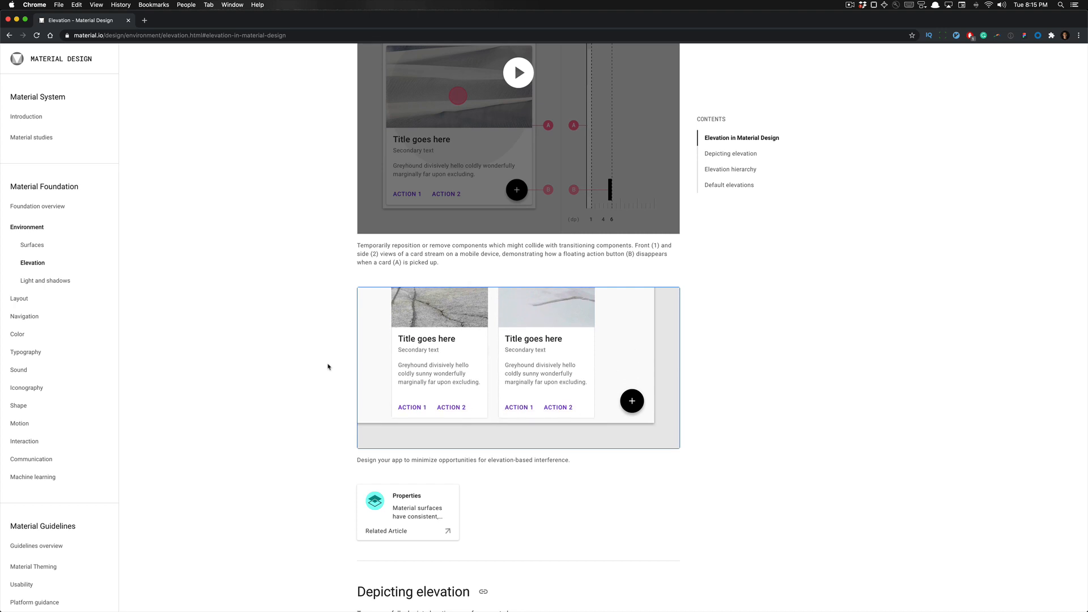
- Read the Depicting elevation section on surface edges and surface overlap, comparing its shadow, color and opacity examples
scroll(328, 367, down, 1)
scroll(328, 366, down, 4)
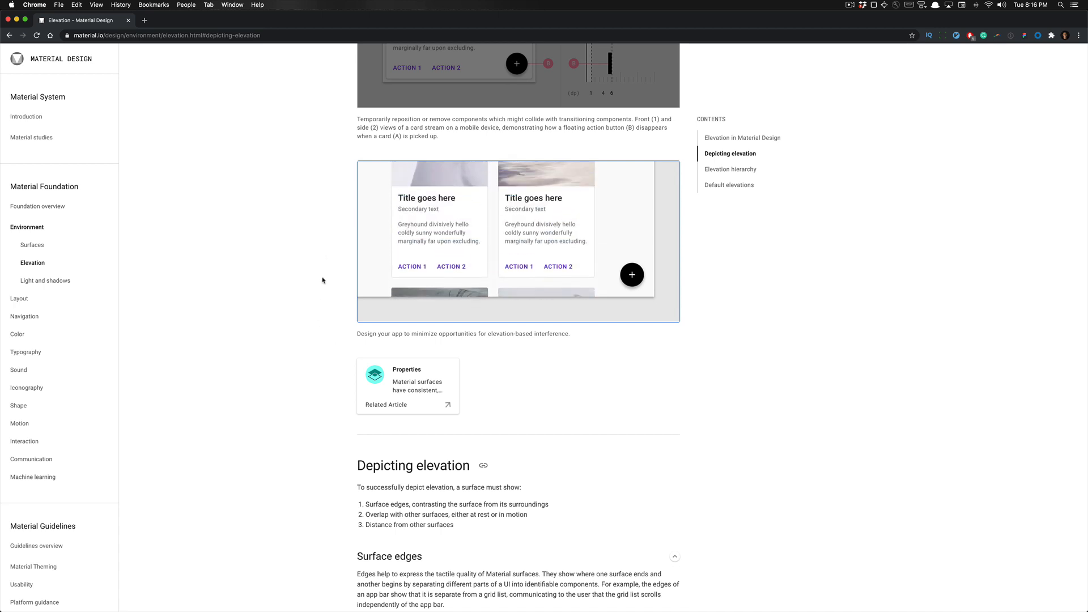
scroll(328, 277, down, 7)
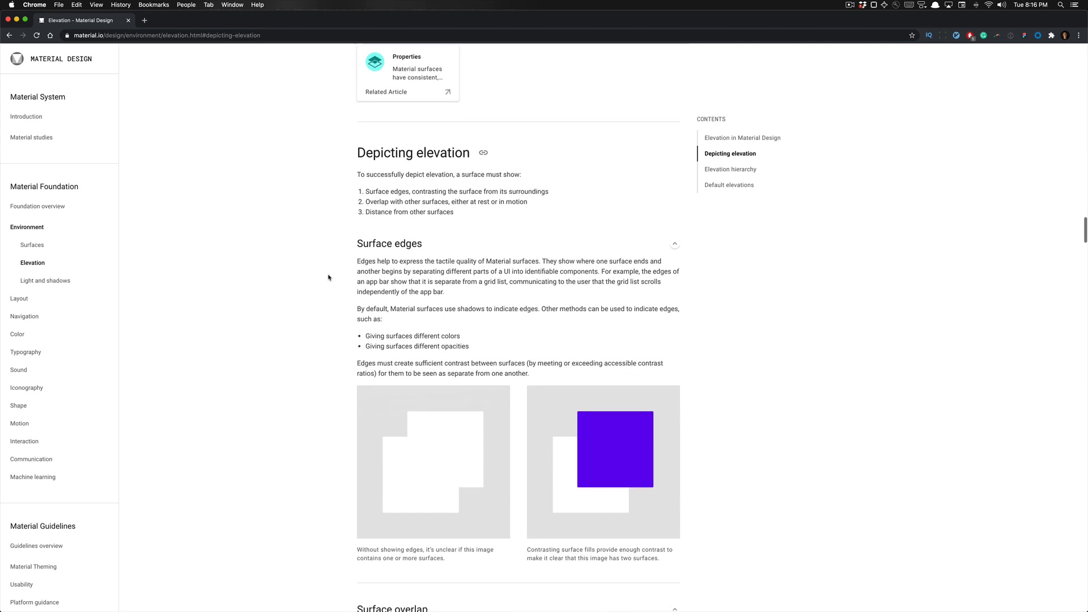
scroll(328, 277, down, 8)
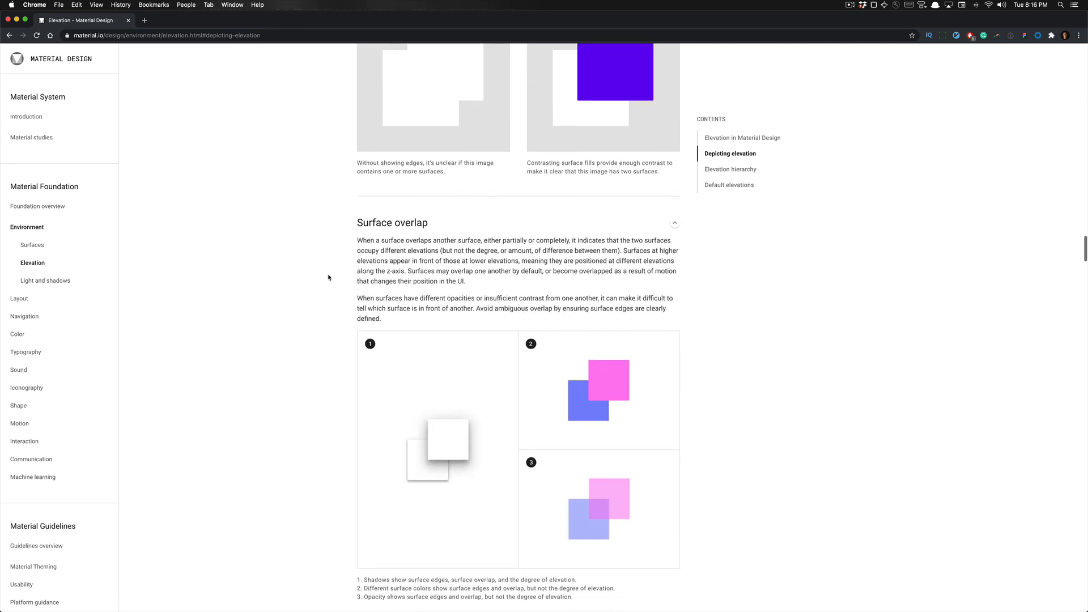
scroll(328, 277, up, 1)
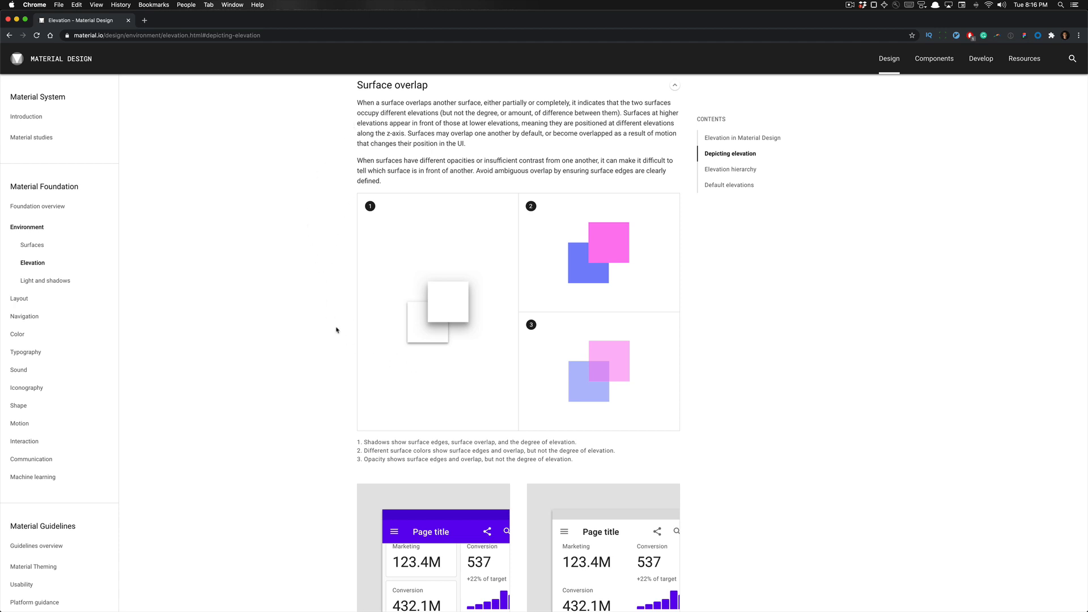
scroll(338, 328, down, 9)
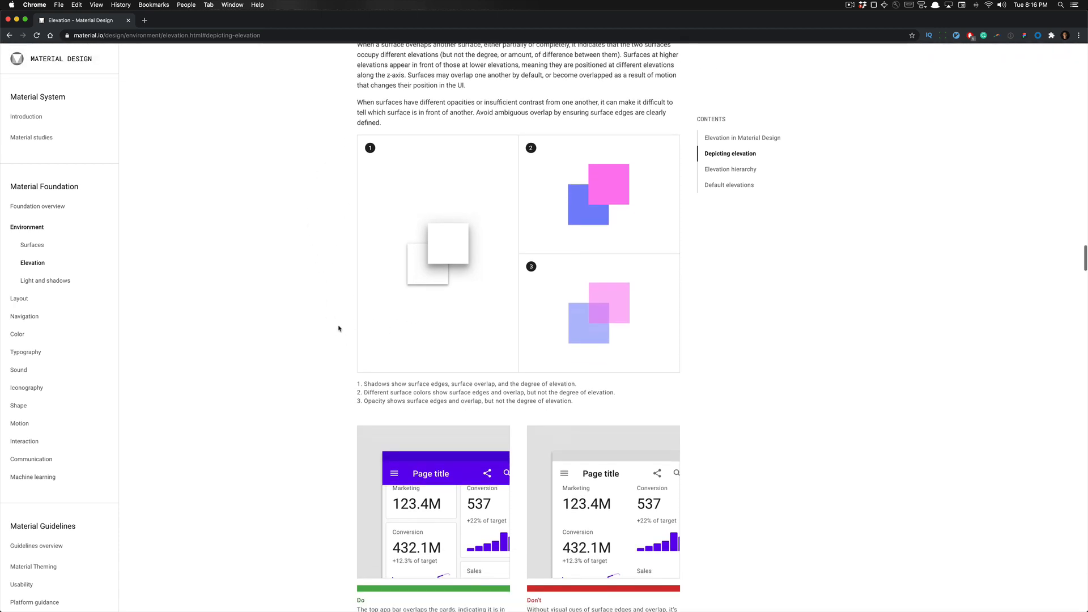
scroll(339, 328, down, 5)
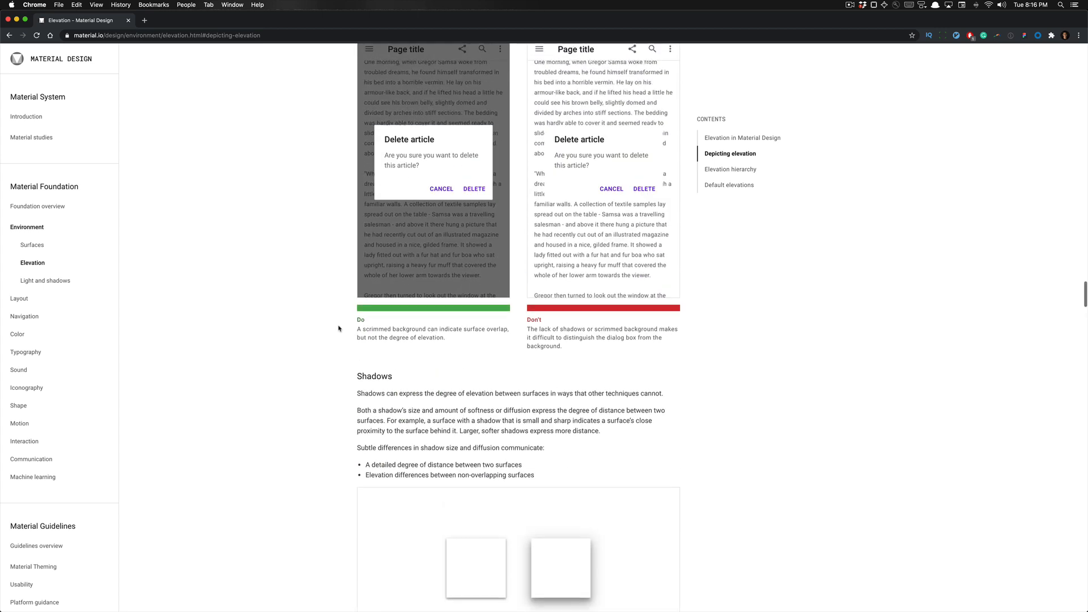
- Read the Distance section and compare the Do and Don't examples for scrimmed backgrounds and shadows
scroll(338, 328, up, 4)
scroll(338, 328, down, 1)
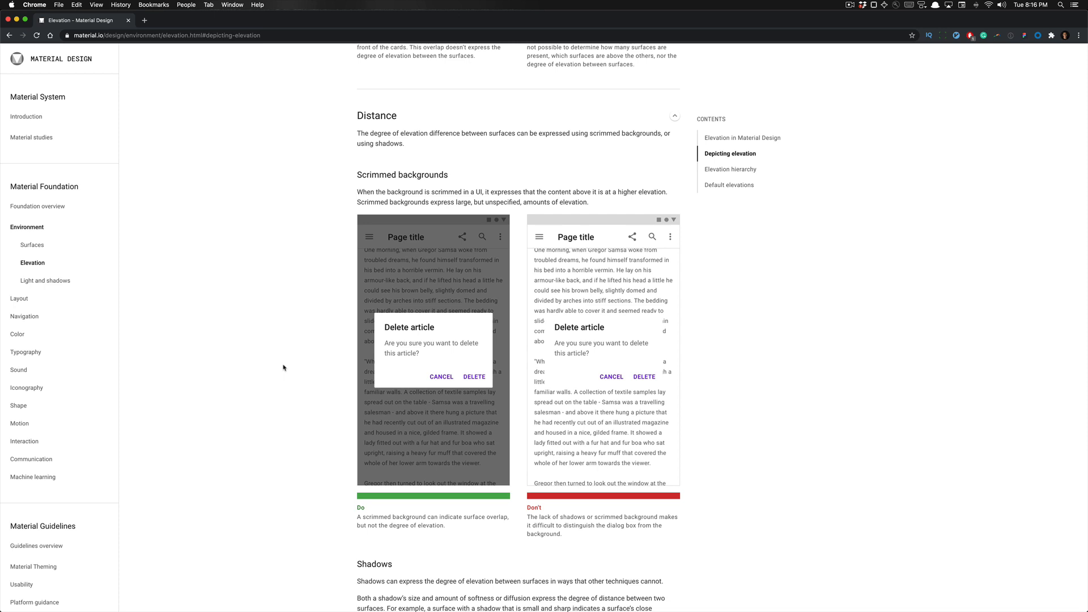
scroll(283, 368, down, 2)
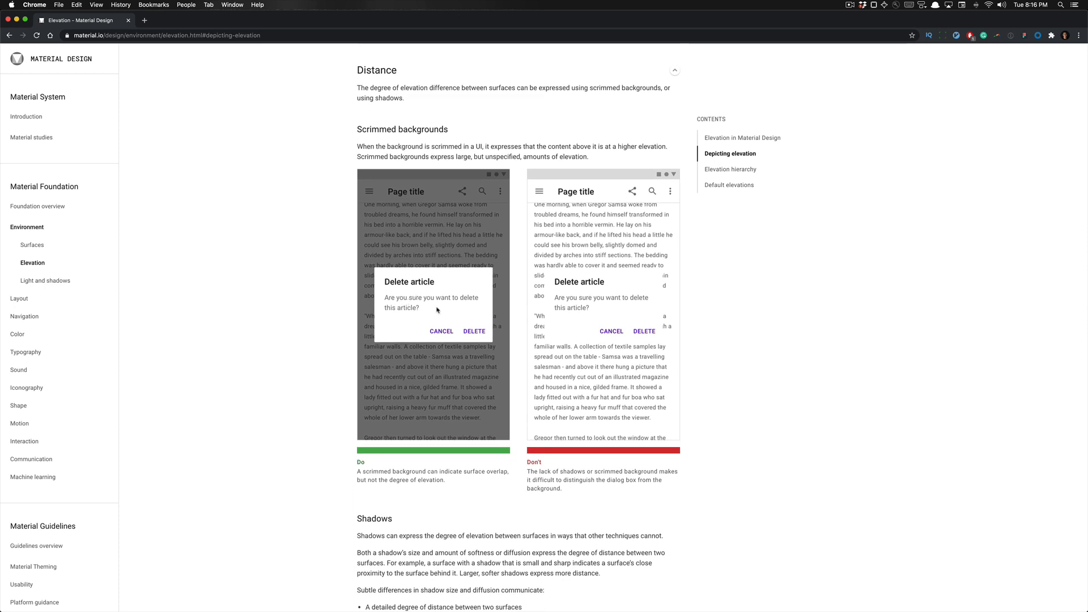
scroll(430, 306, down, 2)
scroll(433, 301, down, 6)
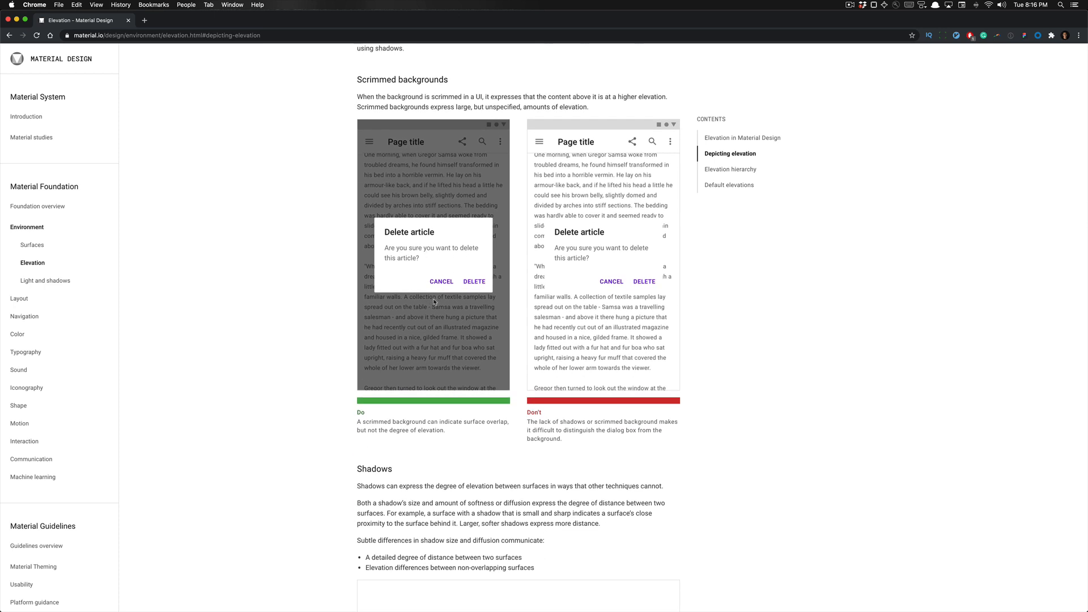
scroll(434, 301, down, 15)
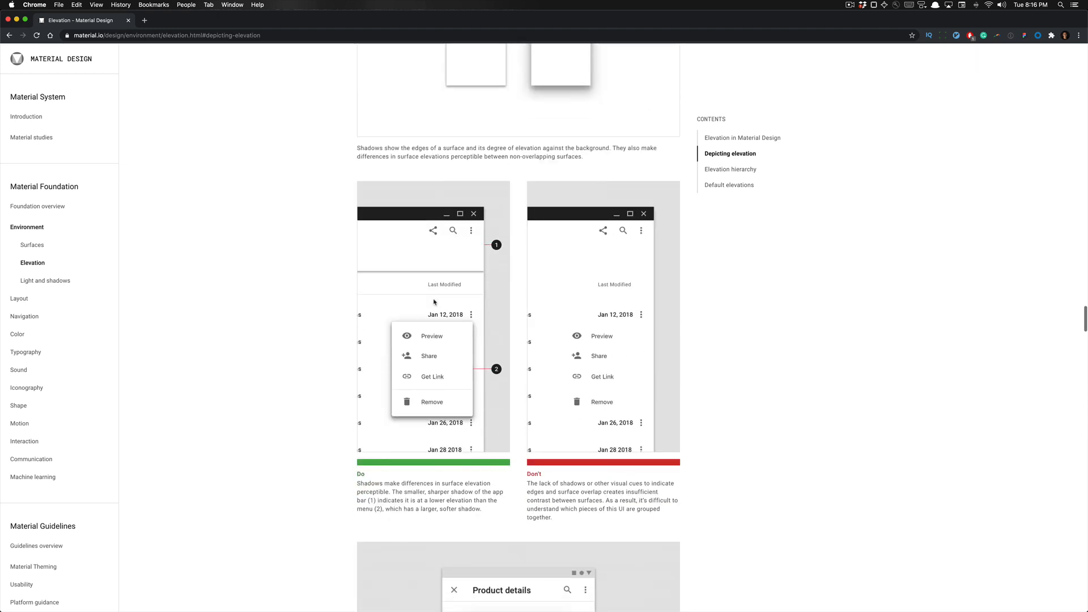
- Find the Motion and elevation section and play the Changes in shadows card animation
scroll(433, 302, down, 13)
scroll(434, 302, up, 2)
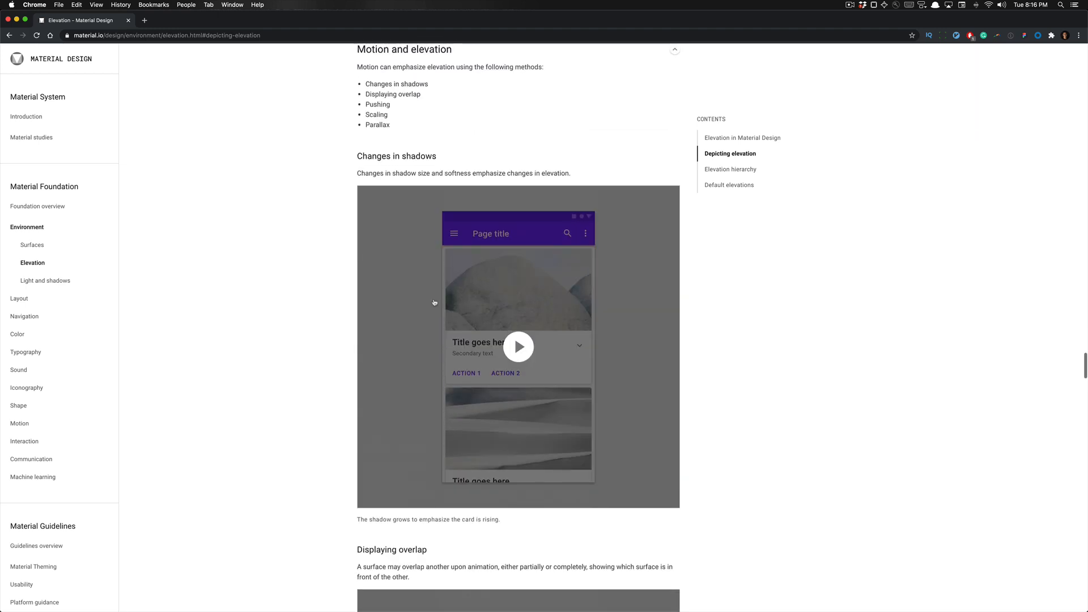
scroll(316, 323, up, 1)
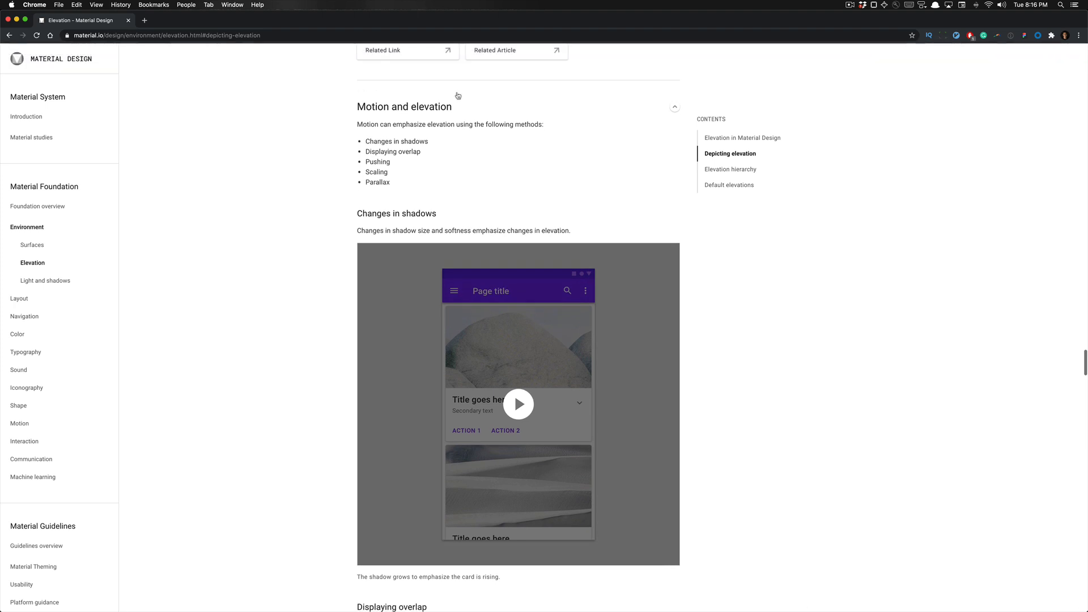
click(518, 404)
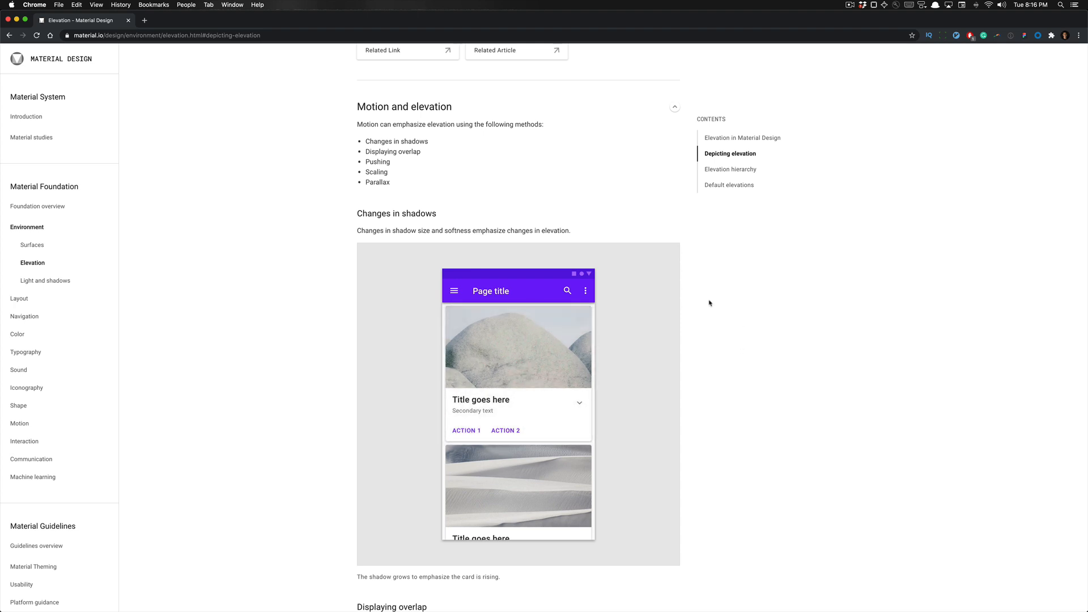
- Skim the remaining motion examples and go to the Elevation hierarchy section to review content at different elevations and on coplanar surfaces
scroll(721, 329, down, 7)
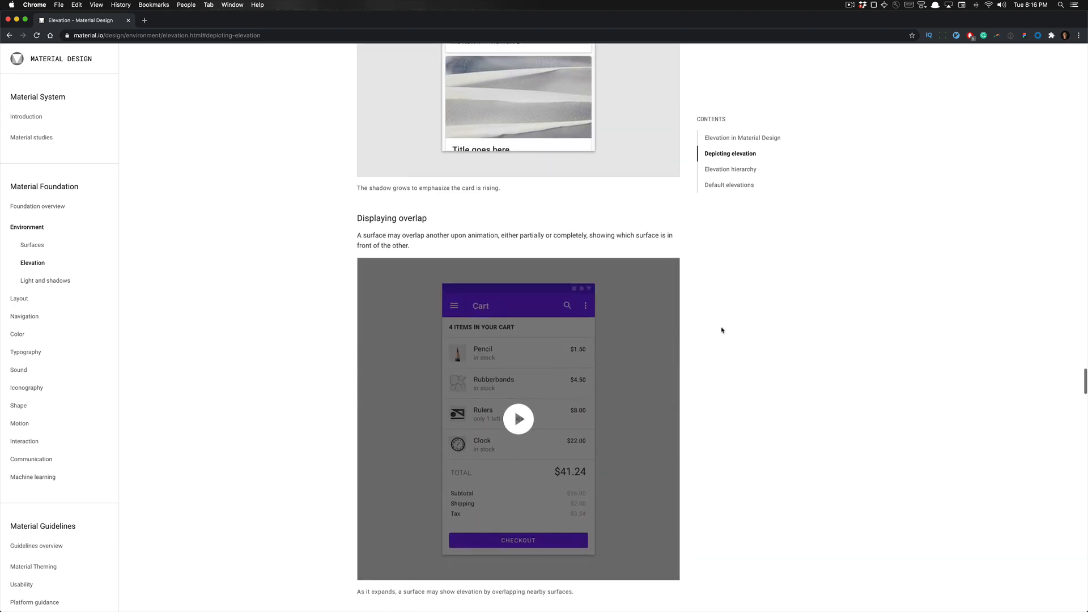
scroll(721, 329, down, 20)
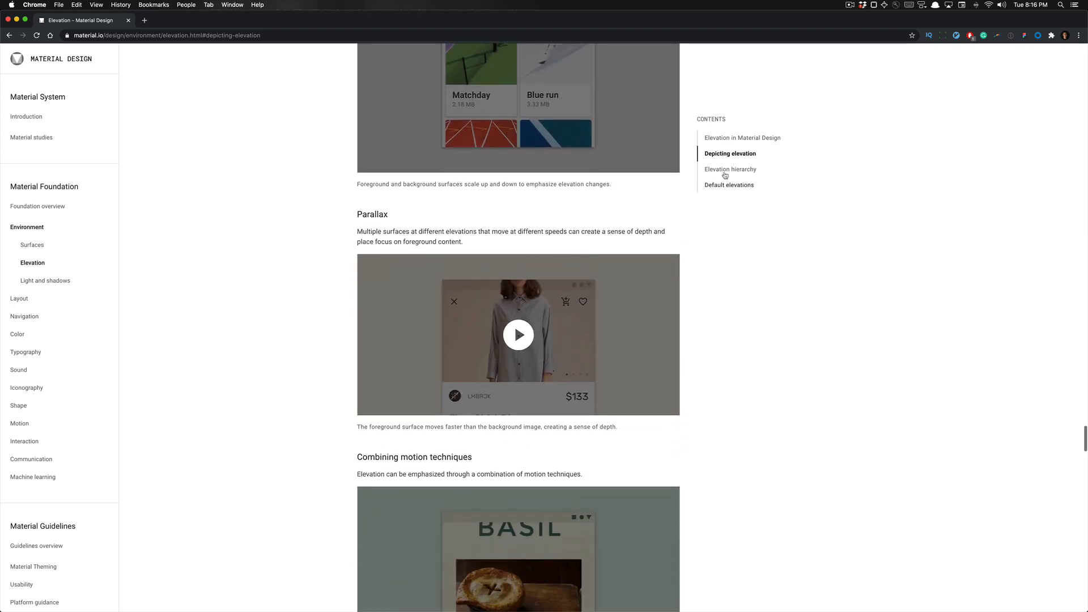
click(725, 170)
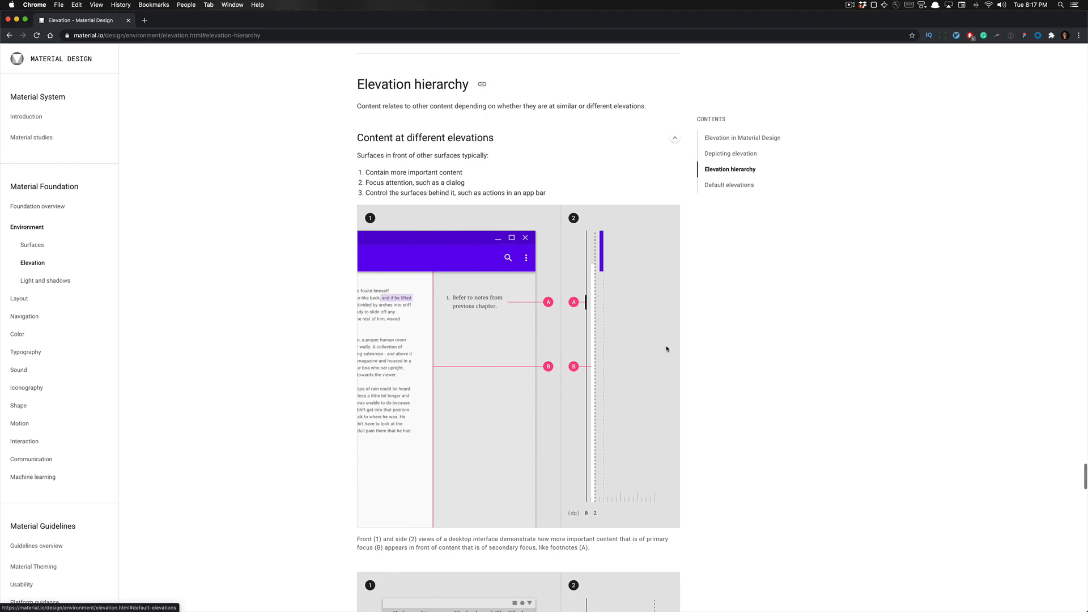
scroll(666, 349, down, 14)
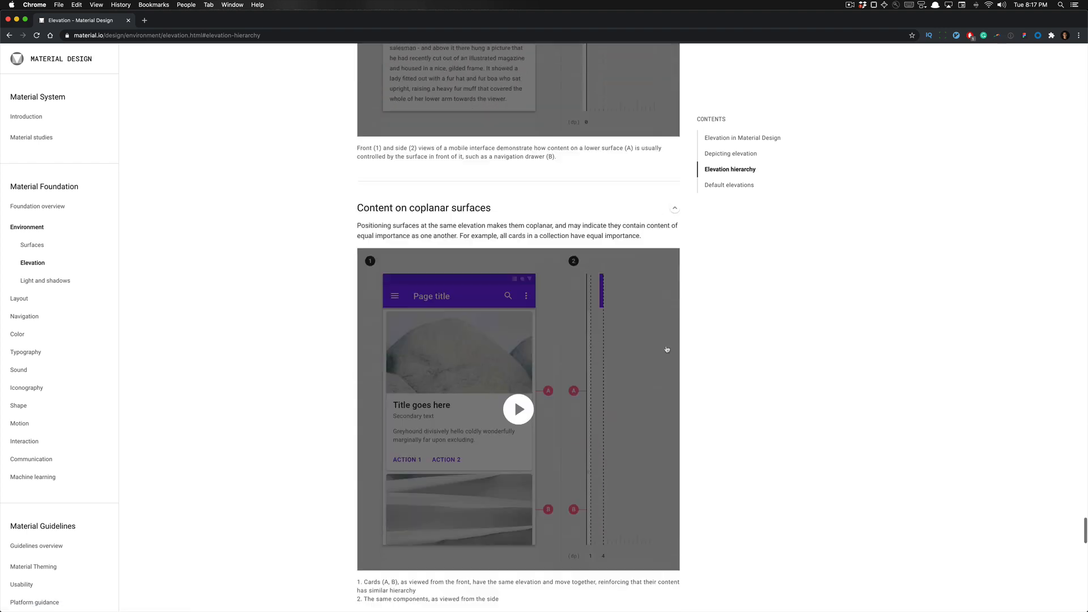
- Examine the diagram of default elevation values in the Default elevations section
scroll(666, 349, down, 20)
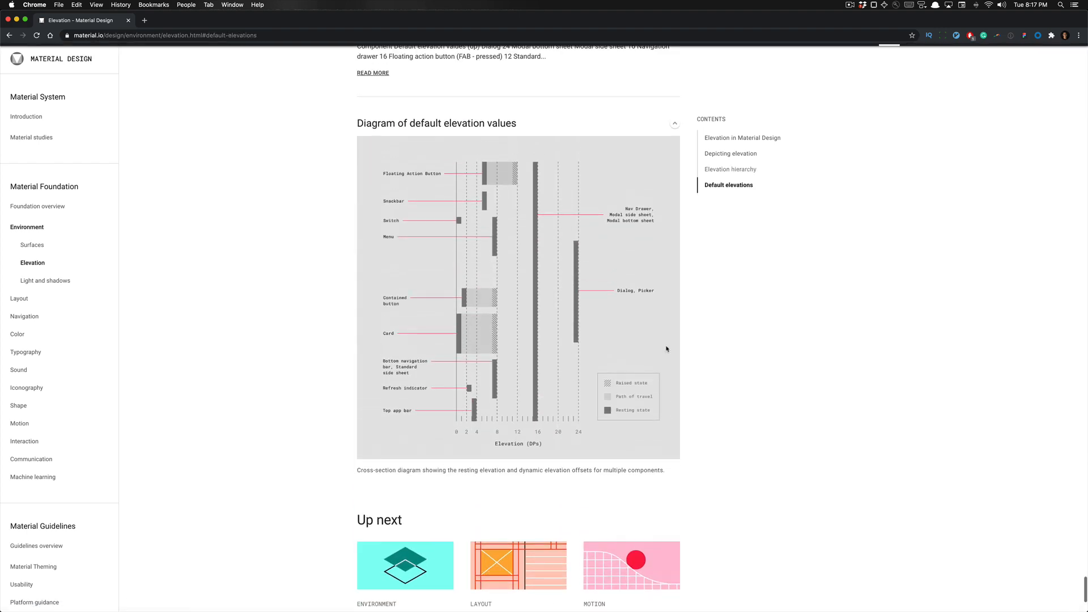
scroll(299, 228, down, 2)
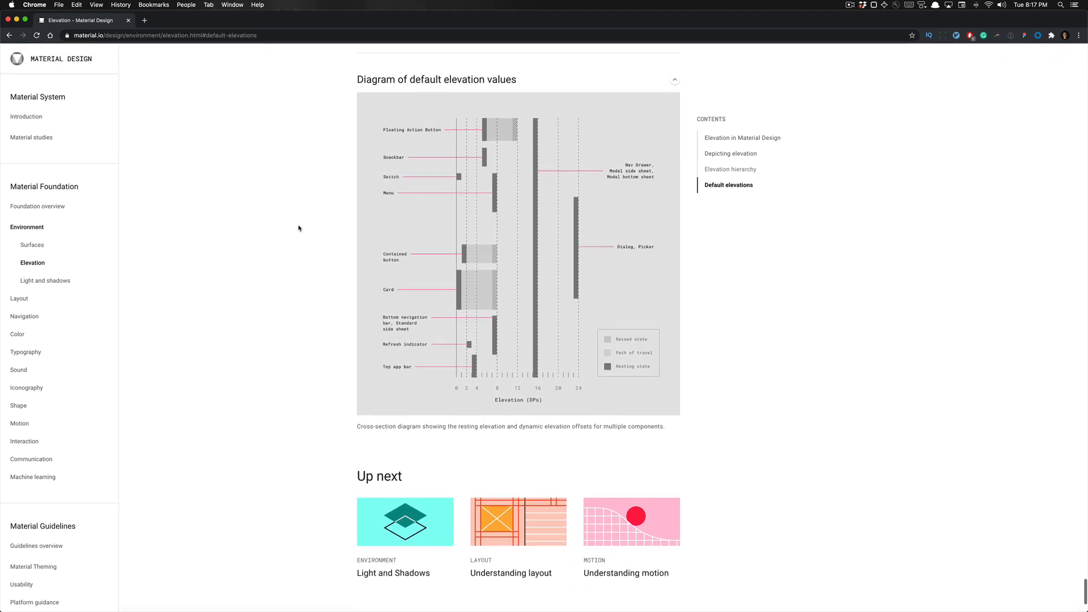
scroll(299, 228, up, 1)
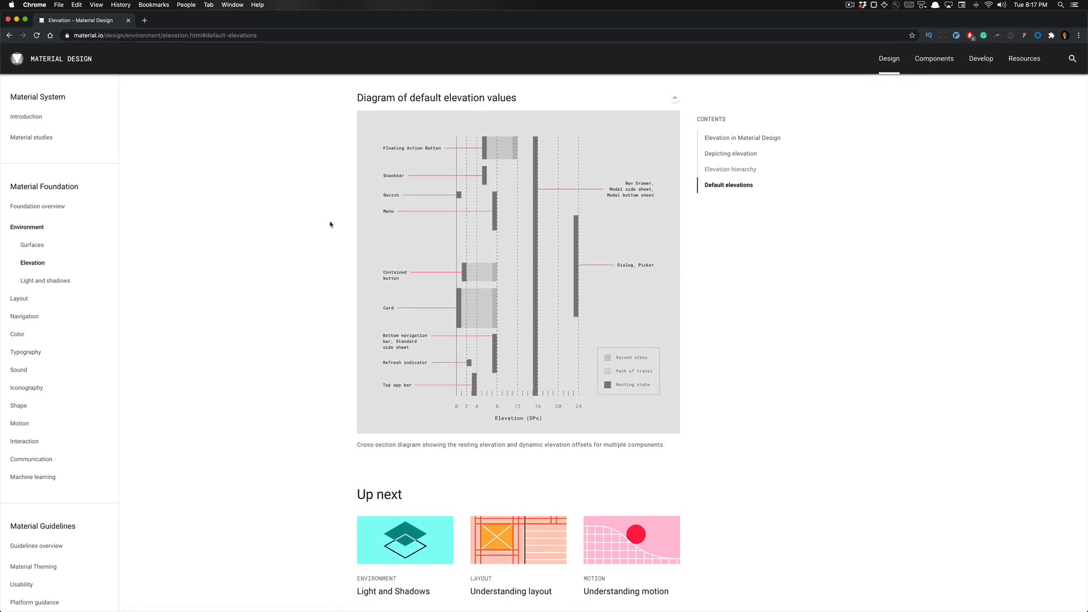
- Switch to Figma and examine the elevation diagram and the table of default elevation values on the canvas
key(super+Tab)
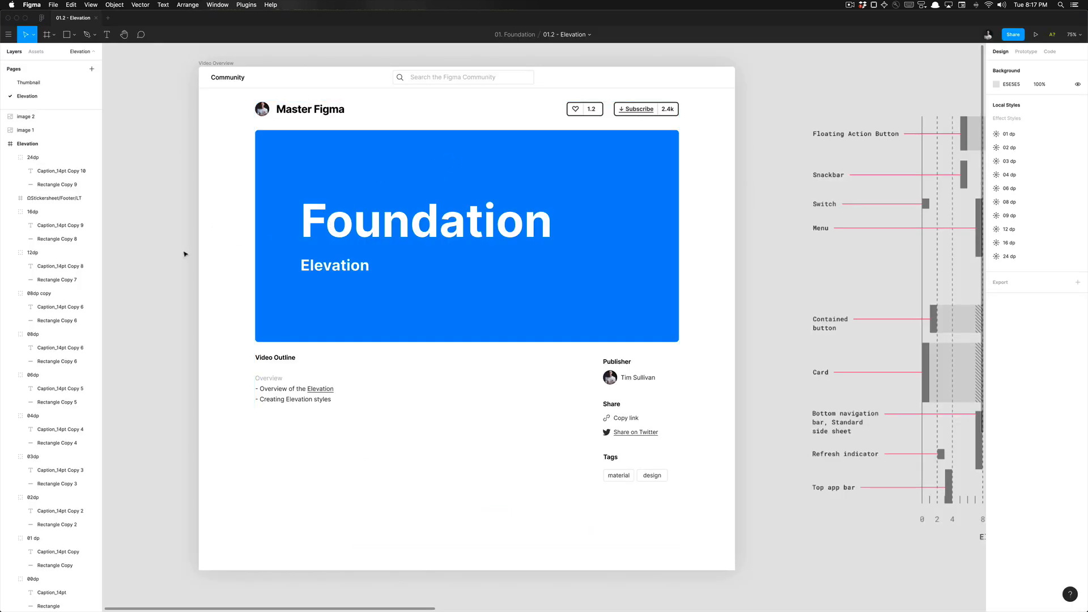
scroll(493, 270, right, 15)
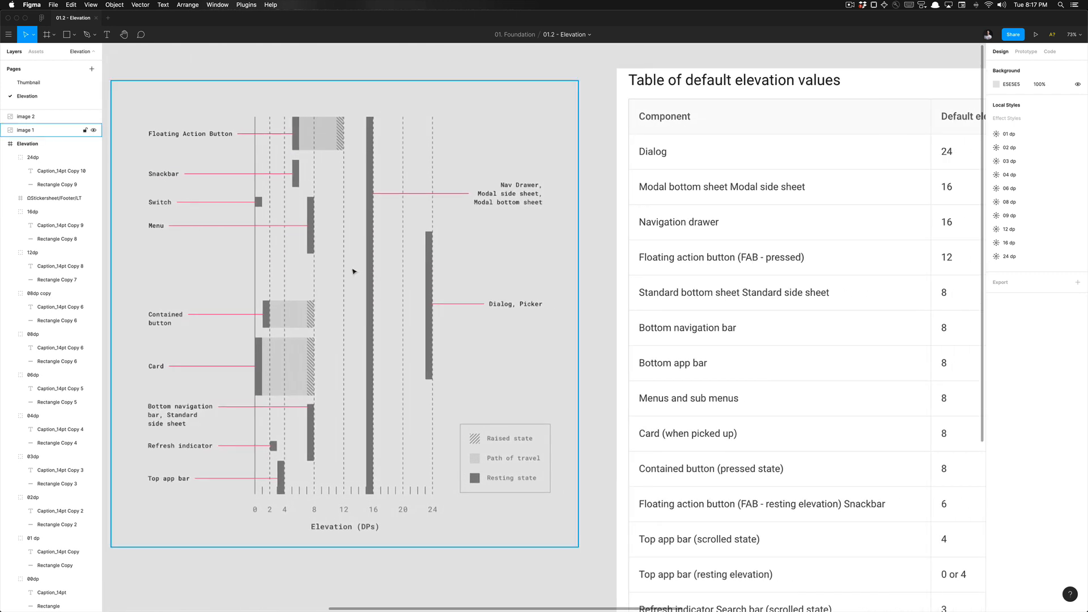
scroll(353, 272, down, 2)
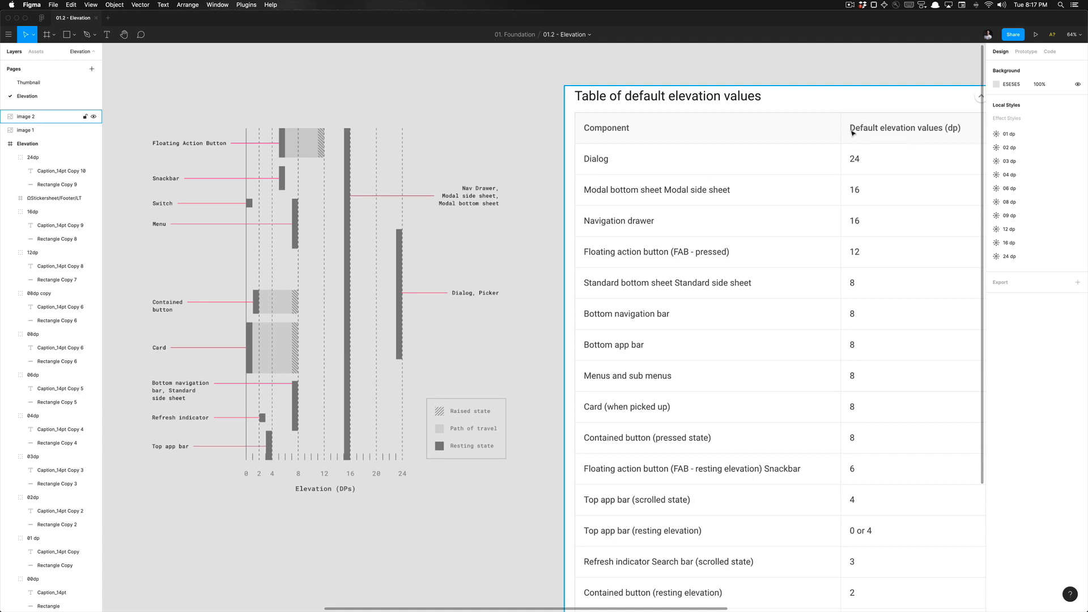
scroll(791, 249, down, 5)
scroll(772, 247, up, 2)
scroll(740, 233, right, 2)
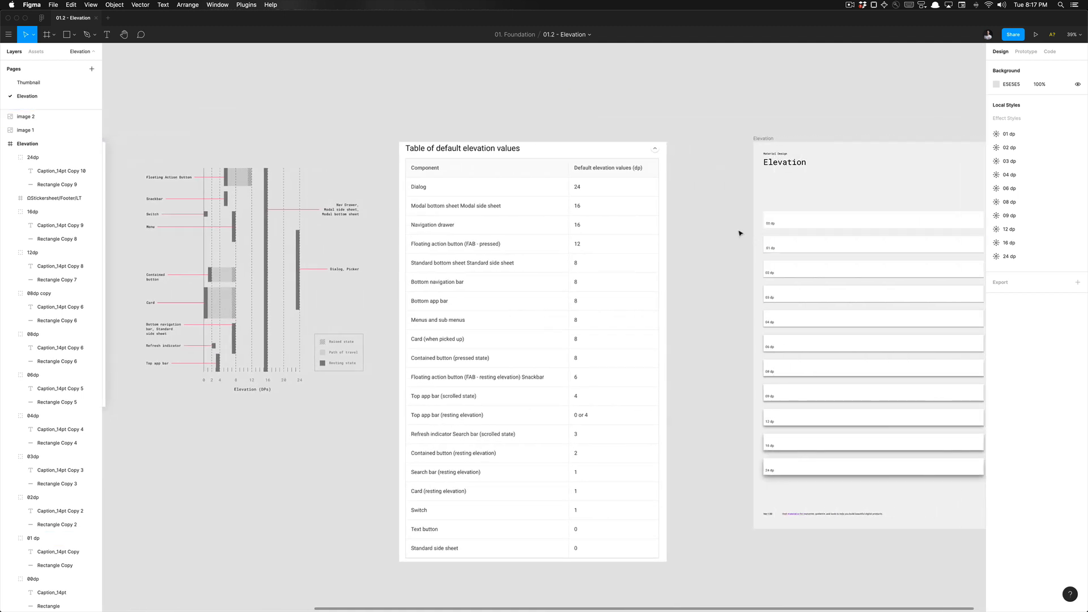
- Select the Elevation frame beside the table of default elevation values
scroll(689, 229, right, 5)
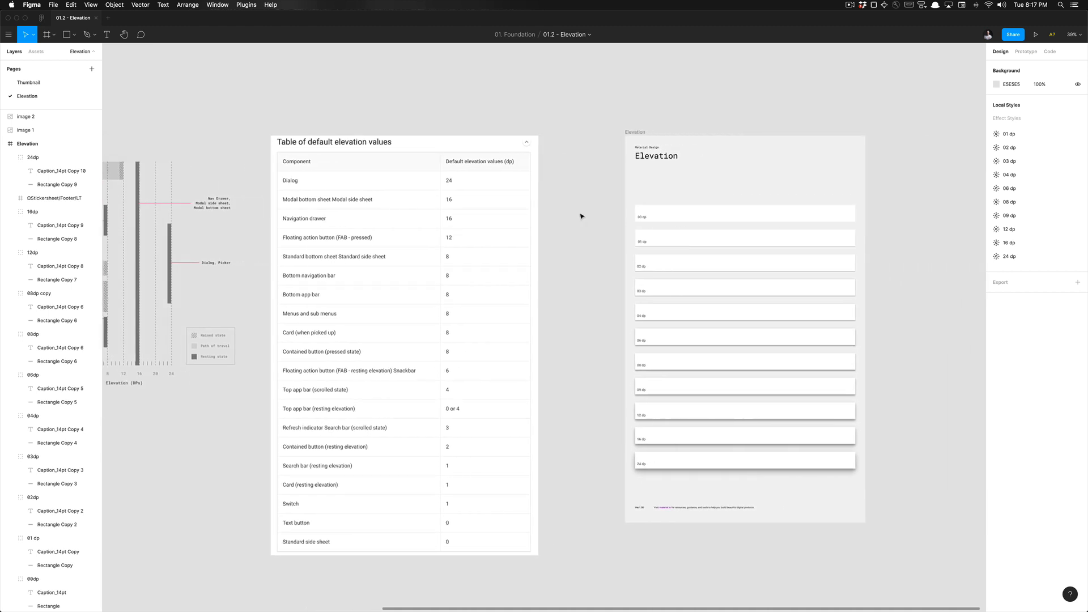
click(638, 136)
scroll(636, 134, right, 15)
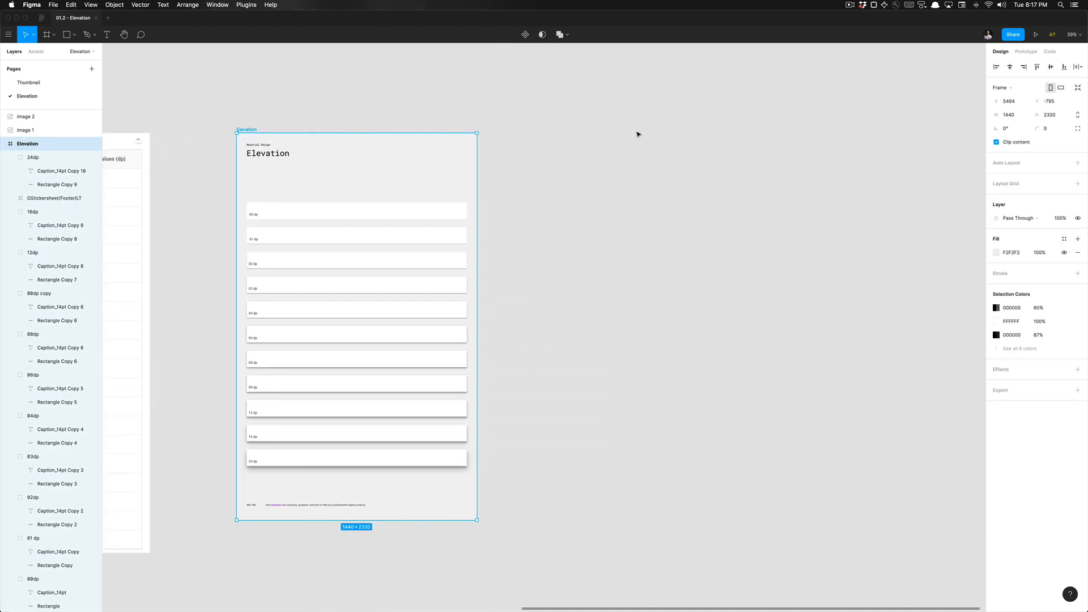
- Inspect the 01 dp sample in the Elevation frame and the 01 dp entry among the local effect styles
scroll(336, 172, left, 4)
click(355, 188)
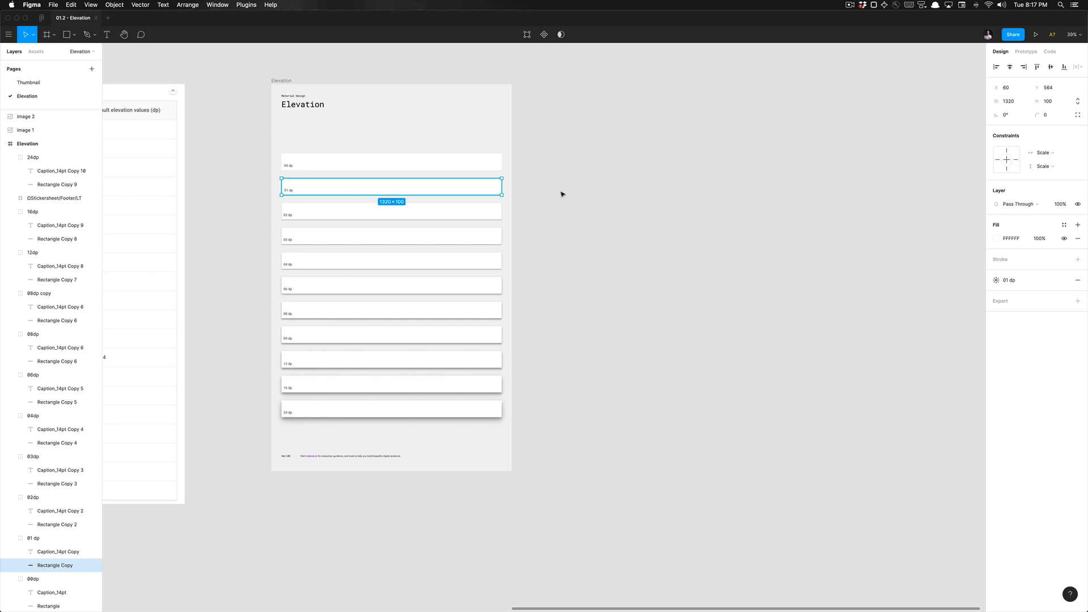
click(379, 162)
click(369, 186)
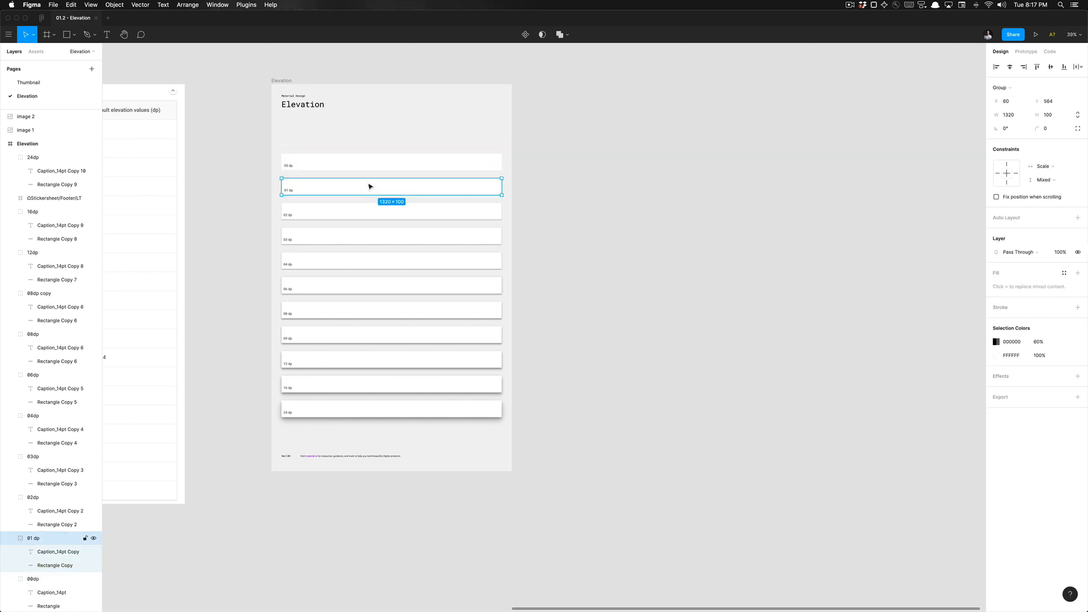
click(742, 184)
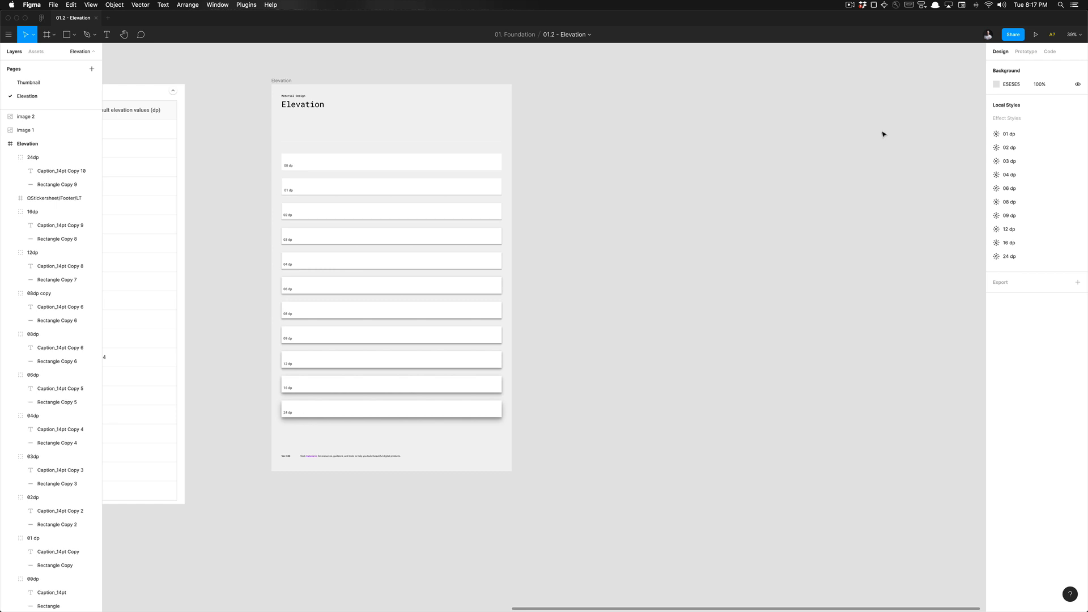
click(1044, 133)
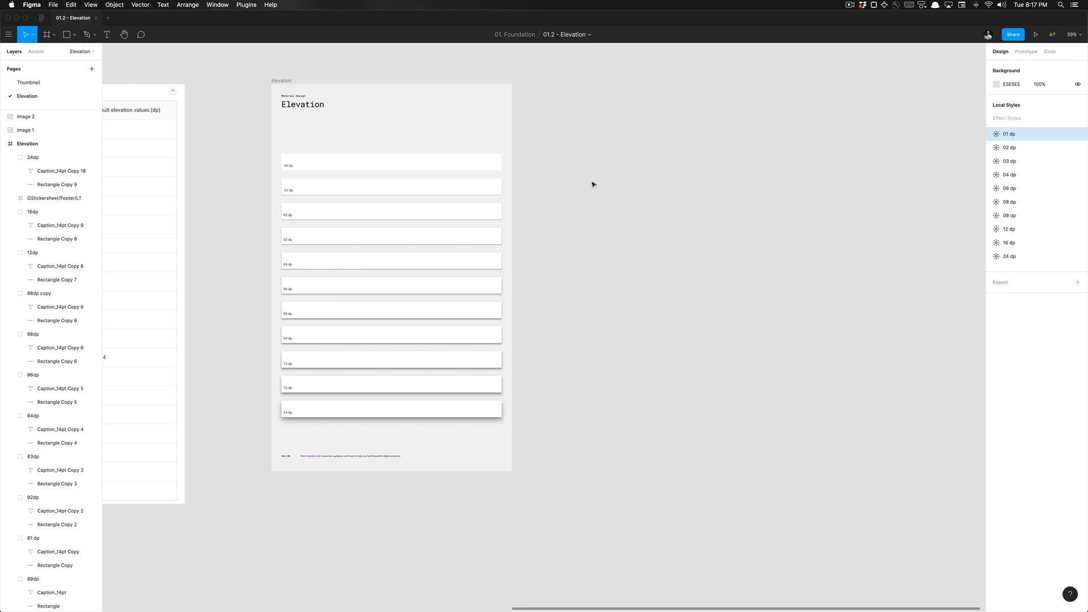
- Go through the elevation samples from 01 dp to 04 dp in the Elevation frame
click(484, 189)
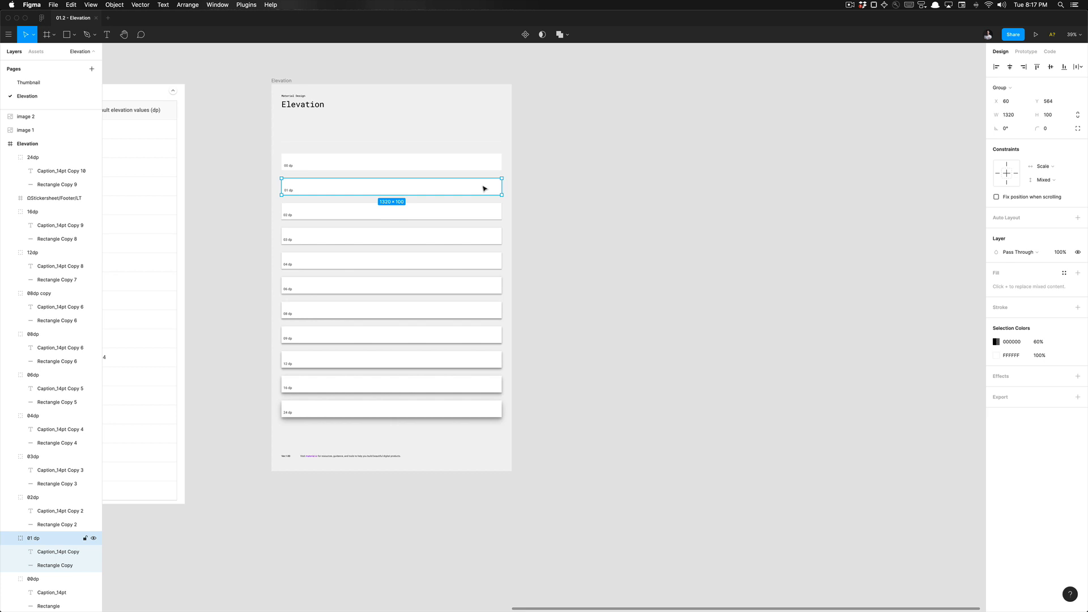
click(445, 214)
click(433, 235)
click(429, 262)
click(419, 285)
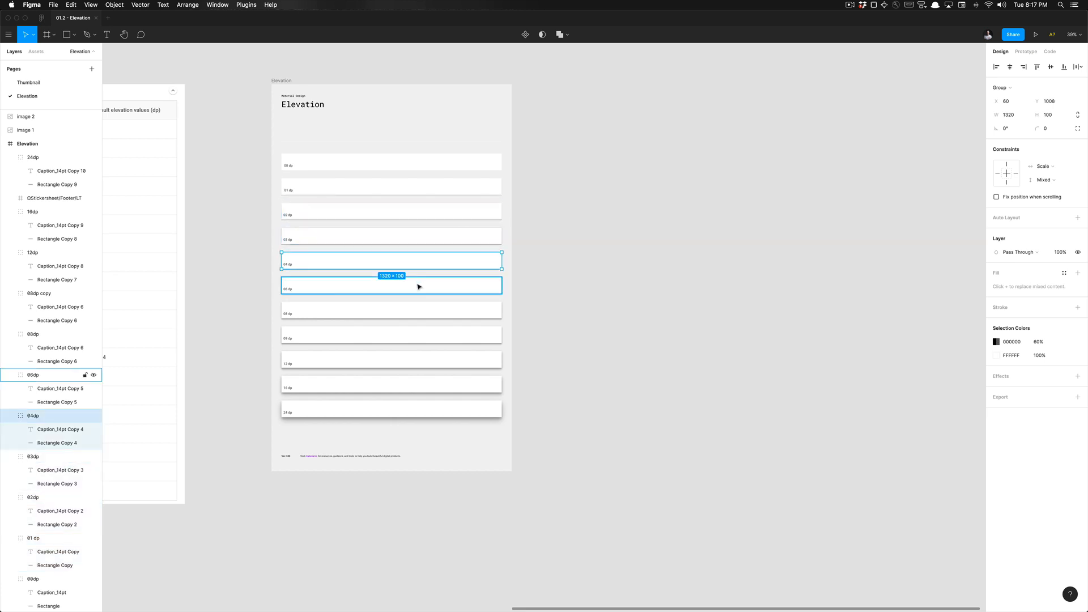
click(545, 283)
scroll(547, 285, left, 3)
scroll(368, 170, up, 3)
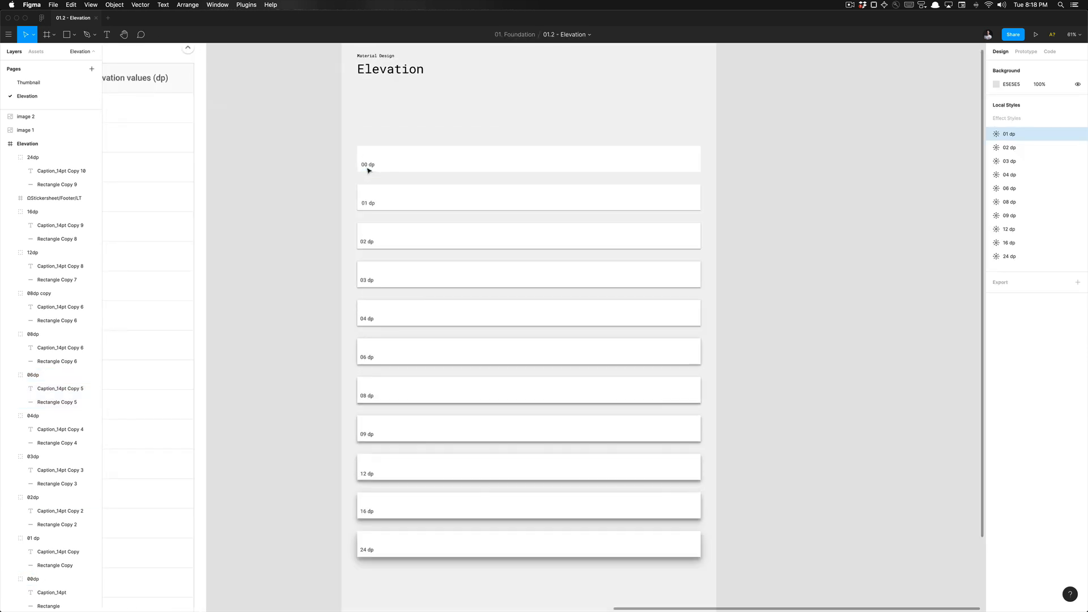
- Examine the 00 dp and 01 dp samples up close to compare their shadows
scroll(369, 170, down, 3)
scroll(370, 170, up, 4)
scroll(369, 171, down, 3)
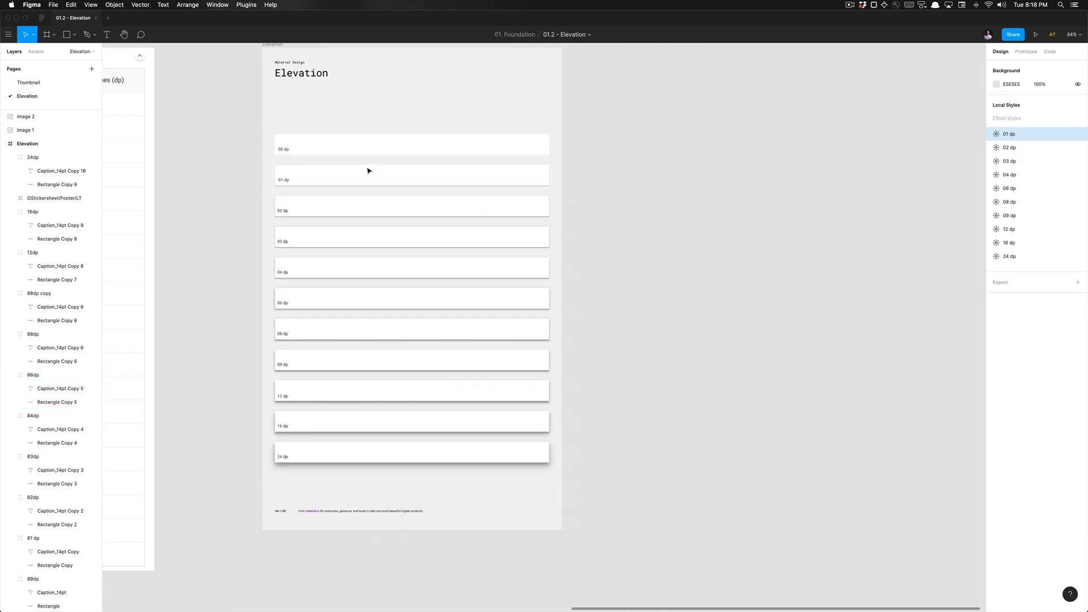
click(358, 149)
click(600, 176)
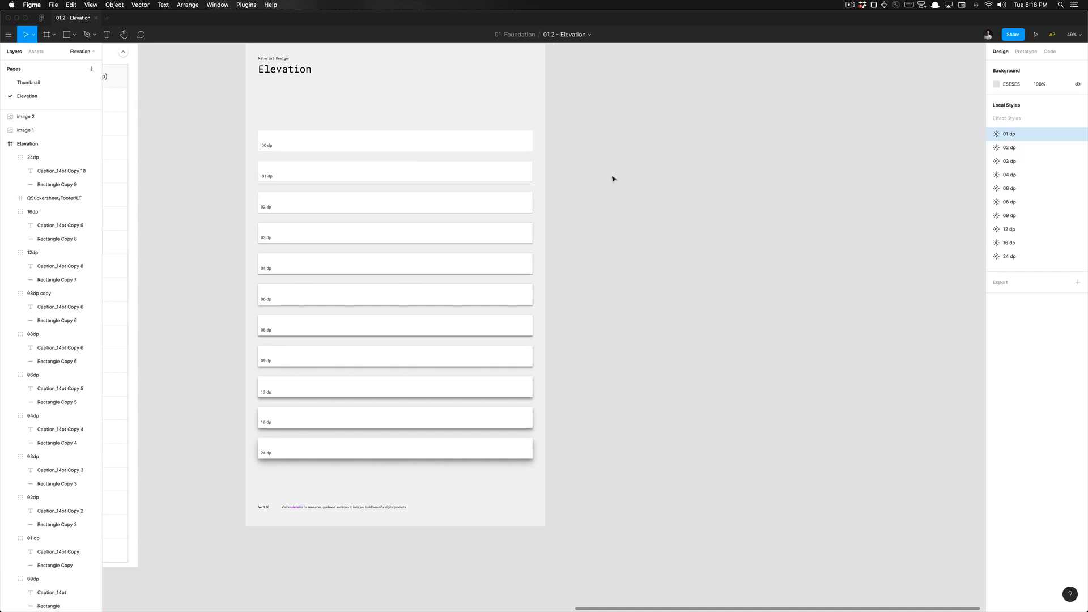
scroll(612, 177, up, 1)
scroll(612, 177, left, 1)
double_click(454, 161)
click(667, 192)
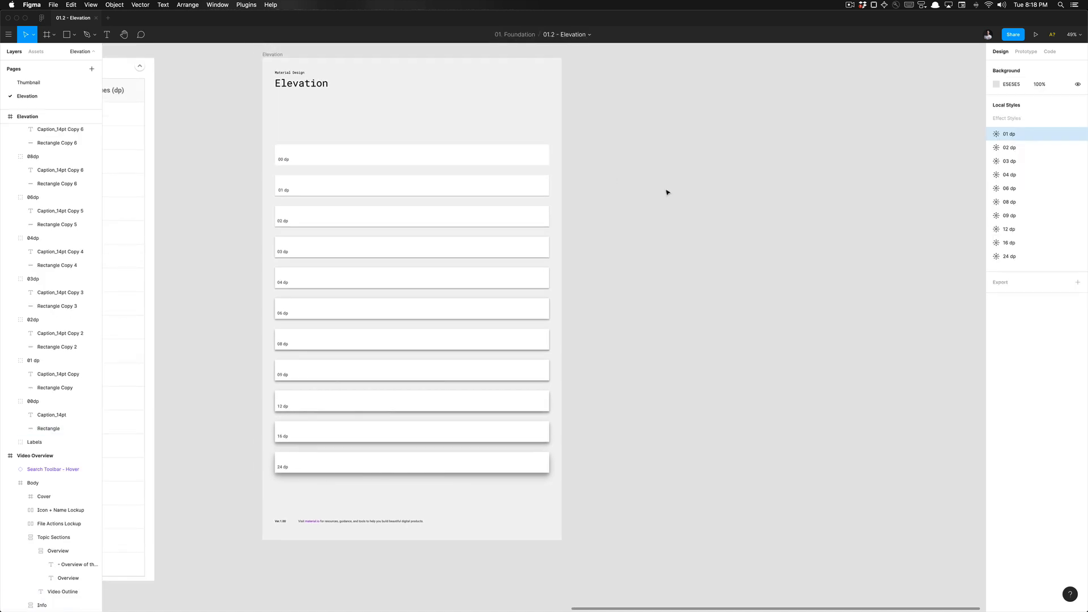
click(520, 161)
click(626, 163)
click(414, 159)
click(606, 205)
click(547, 195)
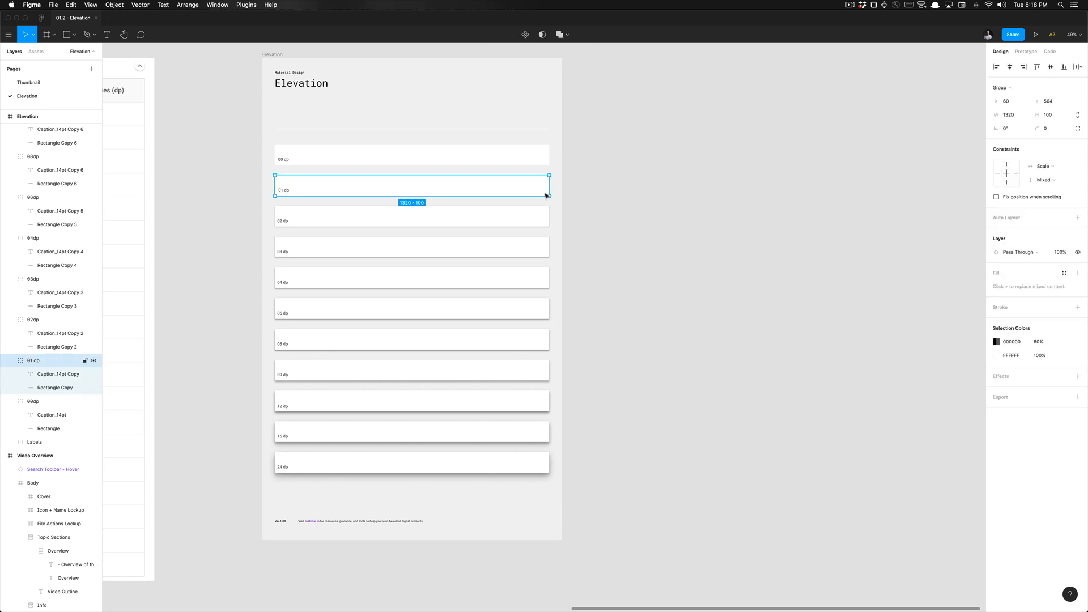
- Examine the table of default elevation values, focusing on the components with the lowest elevations
scroll(547, 196, left, 10)
scroll(470, 295, up, 5)
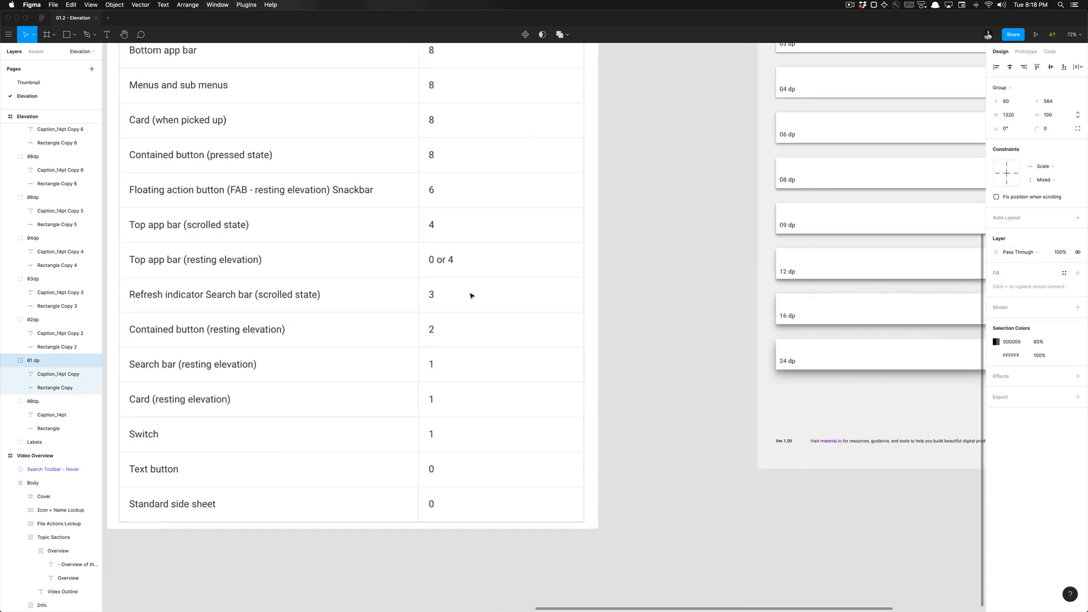
scroll(471, 295, down, 3)
scroll(471, 295, left, 1)
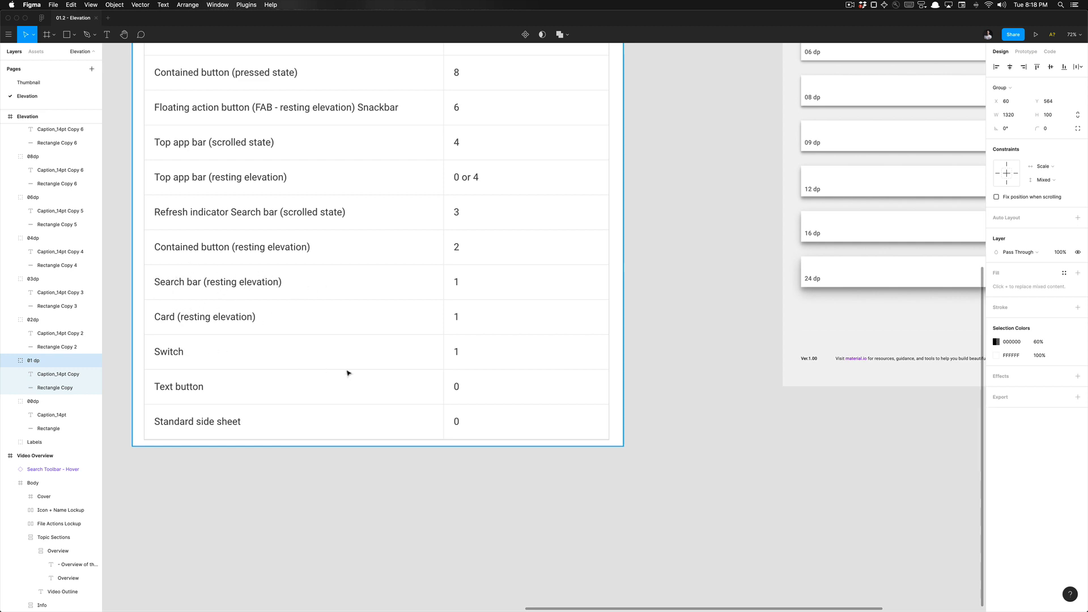
scroll(347, 371, down, 5)
click(432, 451)
scroll(431, 455, right, 3)
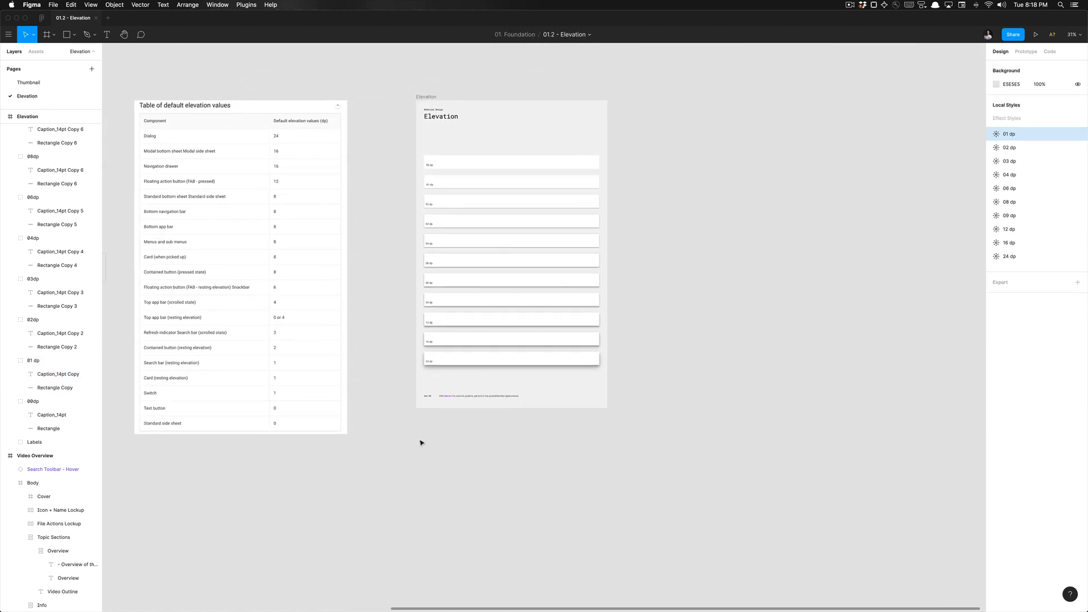
scroll(297, 415, up, 3)
scroll(295, 431, left, 2)
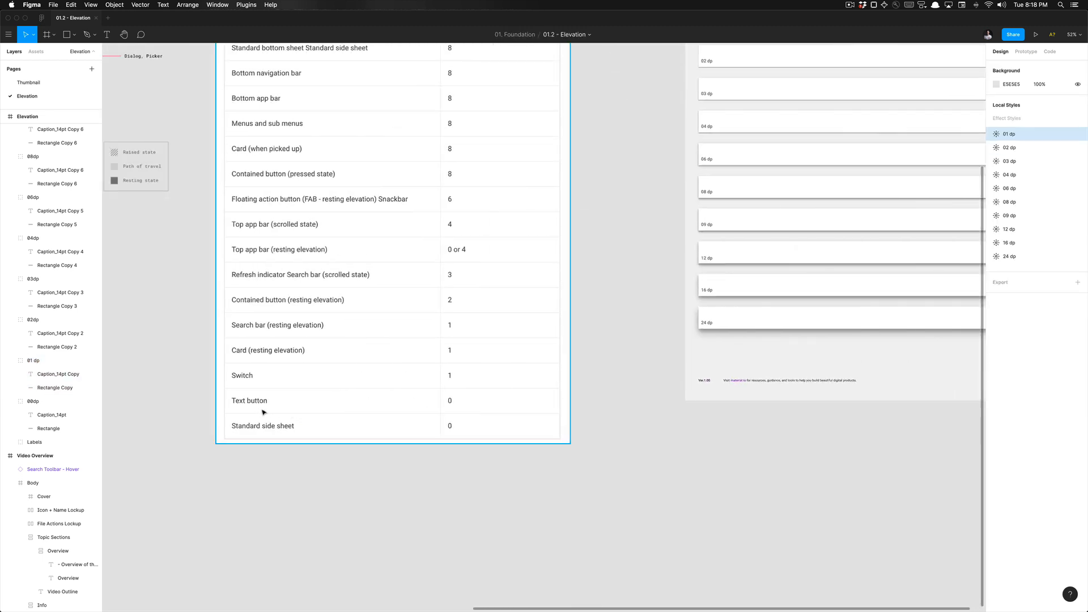
scroll(404, 476, down, 4)
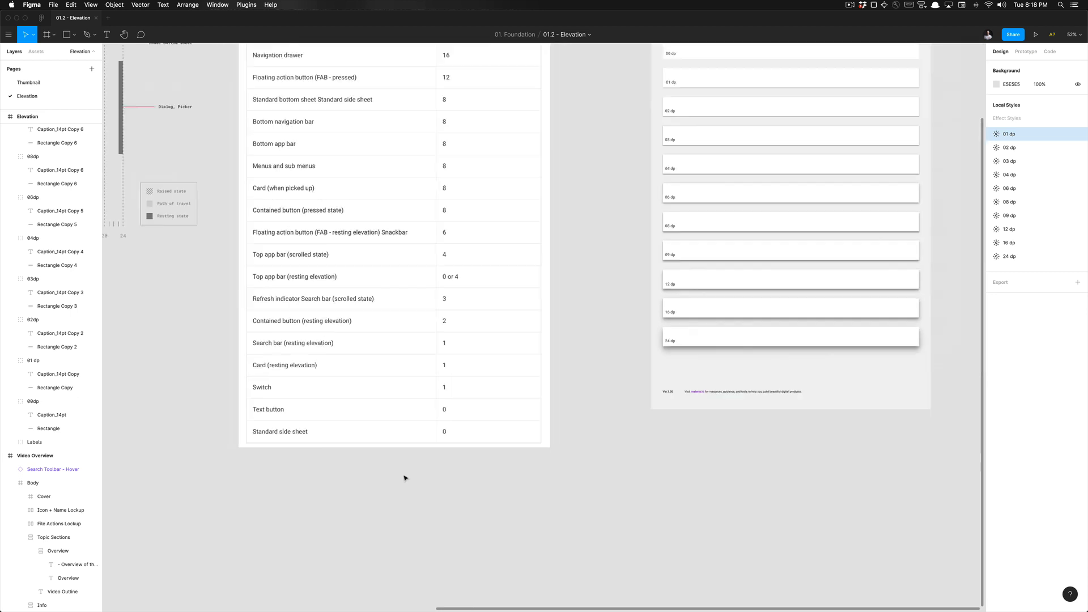
scroll(405, 478, right, 2)
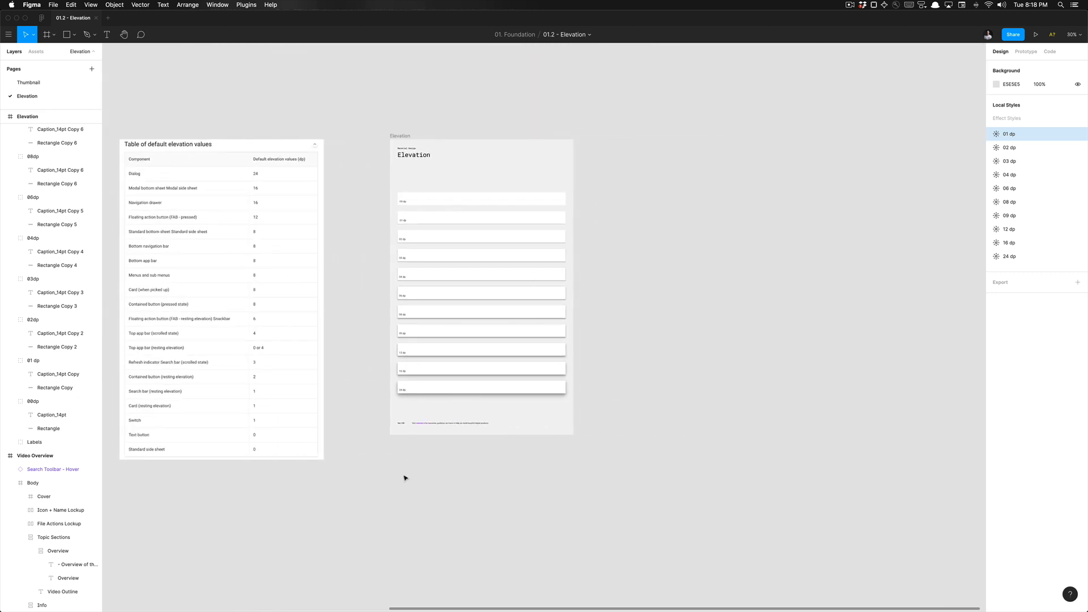
- Duplicate the 01 dp sample's rectangle onto the empty canvas beside the Elevation frame
scroll(444, 138, up, 2)
scroll(445, 138, right, 3)
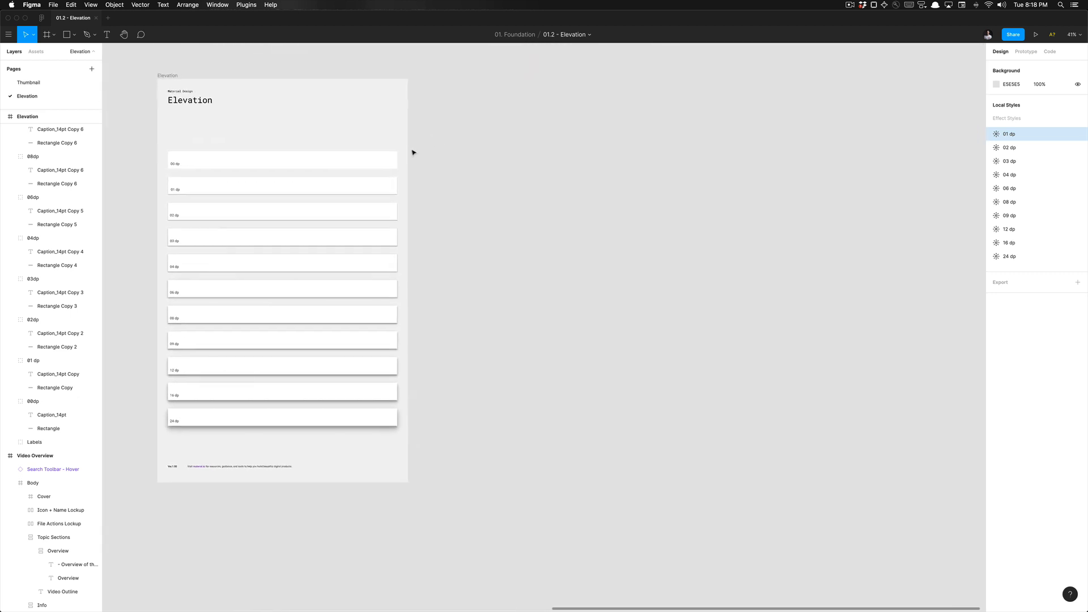
scroll(299, 188, up, 1)
double_click(257, 186)
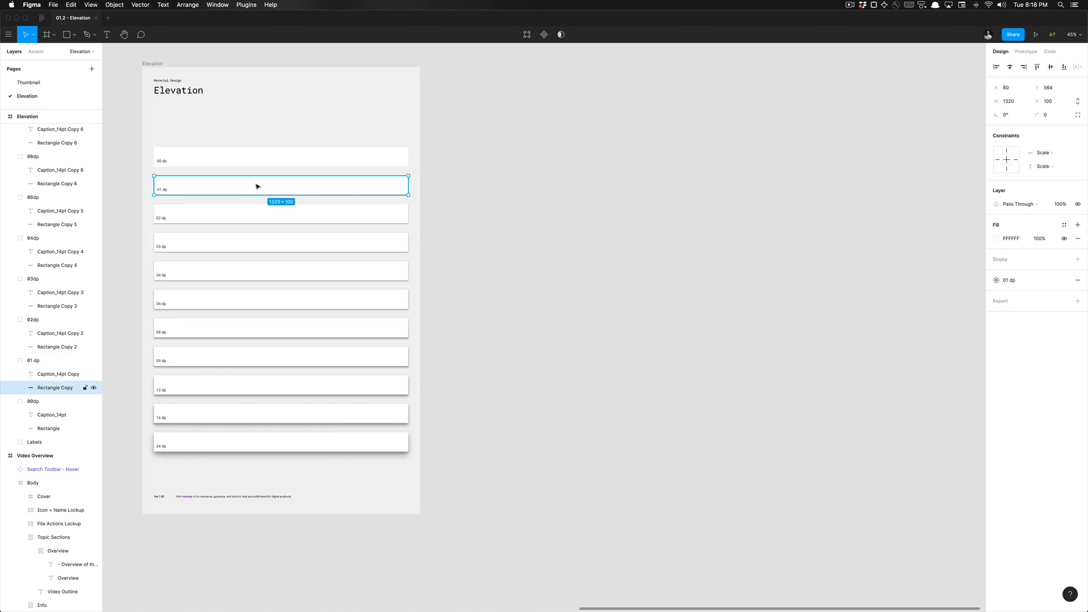
drag(262, 187, 573, 184)
click(524, 238)
scroll(525, 237, right, 1)
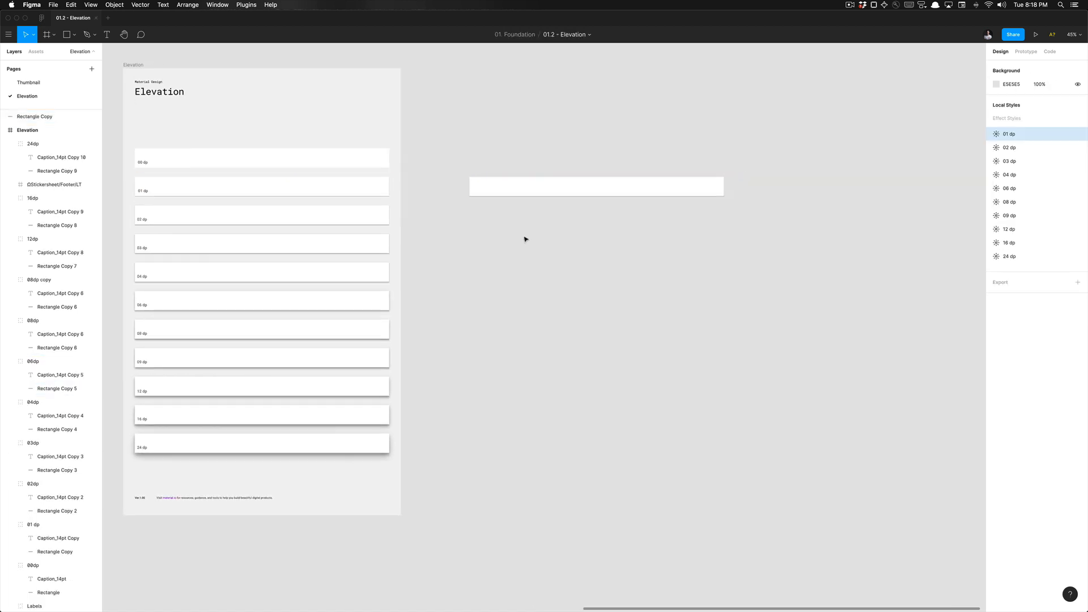
- Detach the 01 dp effect style from the duplicated rectangle
scroll(525, 239, right, 2)
click(498, 189)
scroll(498, 189, right, 3)
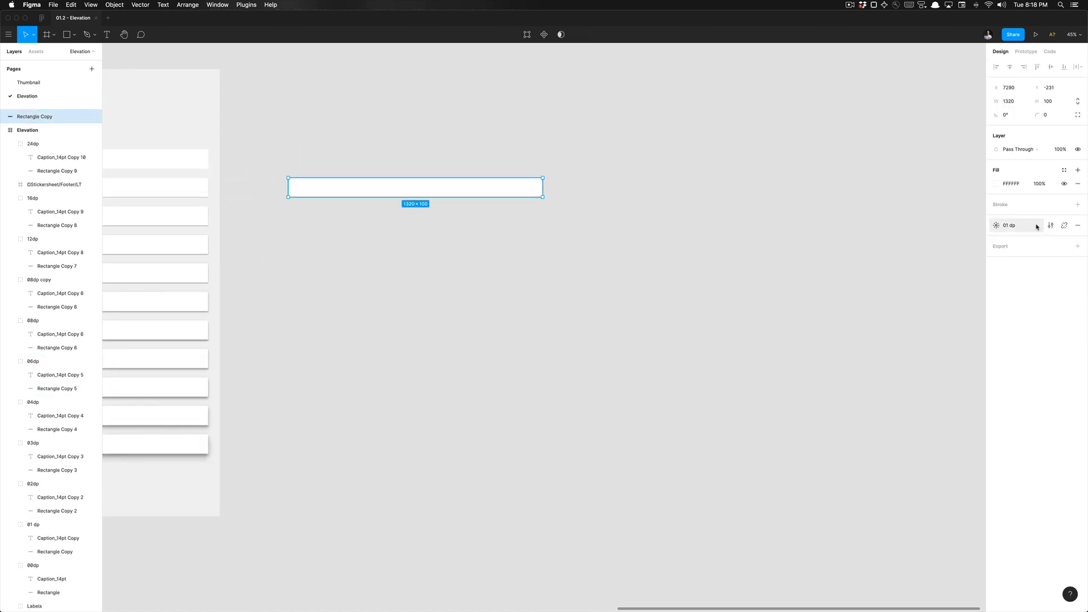
click(1063, 225)
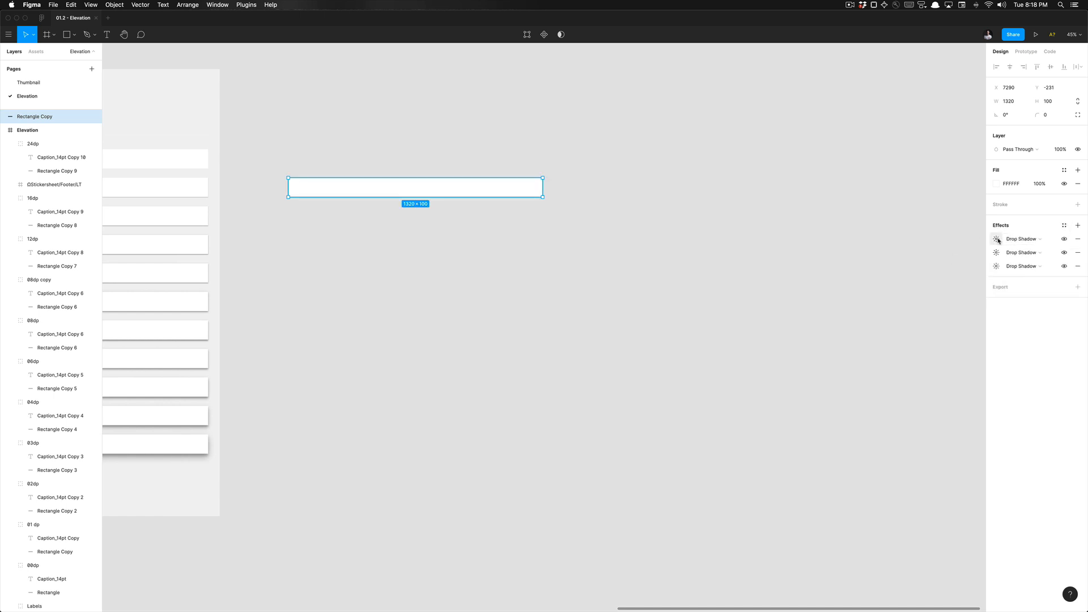
click(765, 228)
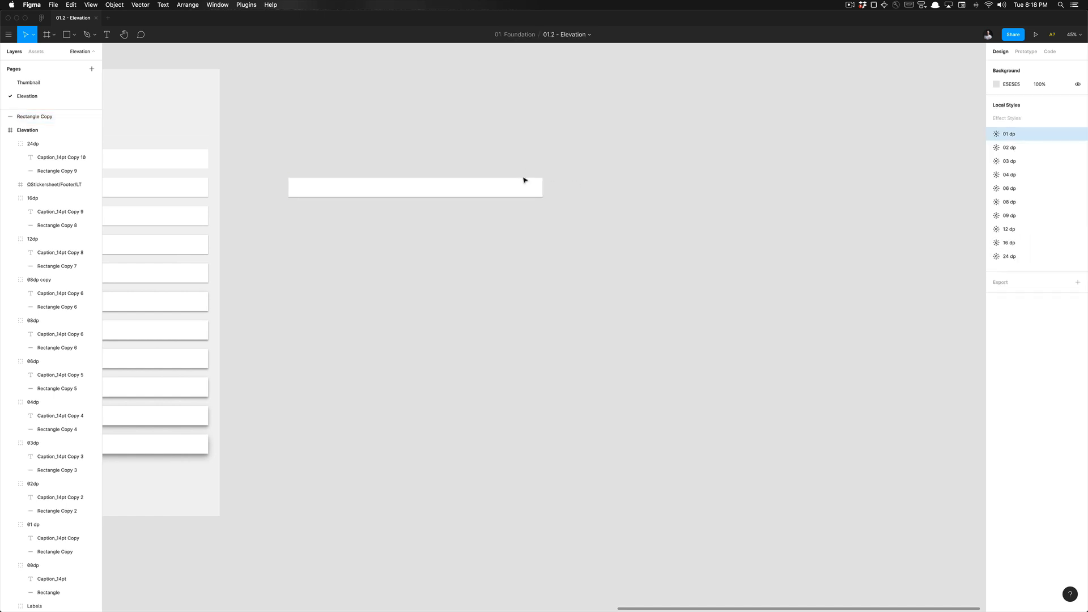
- Duplicate the detached rectangle beside itself and remove all three drop shadows from the new copy
click(522, 181)
drag(408, 189, 651, 197)
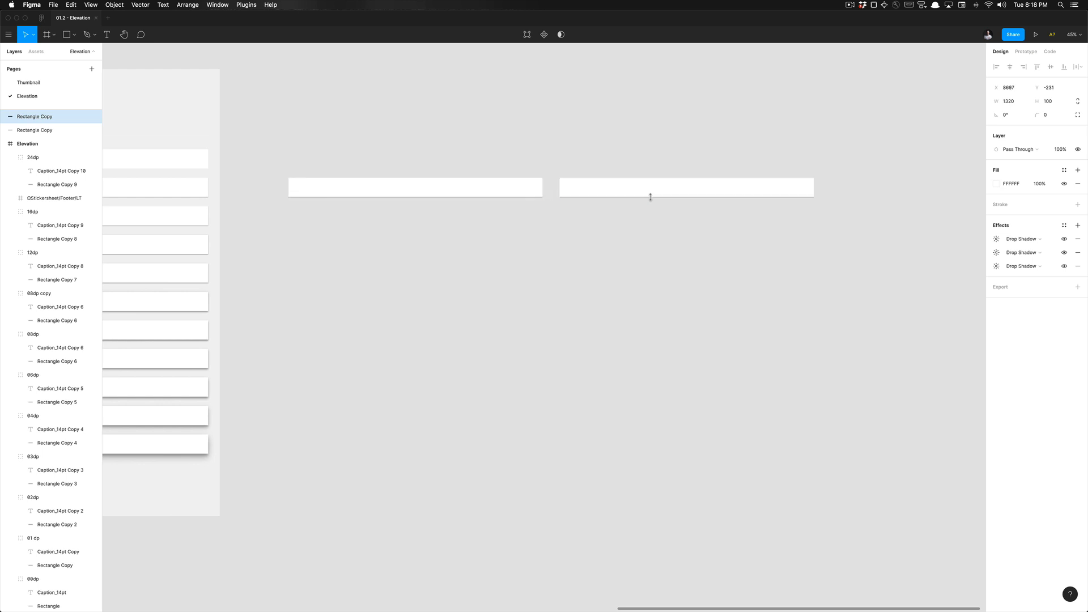
click(1077, 238)
click(1078, 238)
click(1077, 238)
click(705, 325)
- Compare the shadowed and shadowless rectangles up close and inspect the shadowed rectangle's first Drop Shadow settings
scroll(563, 250, up, 5)
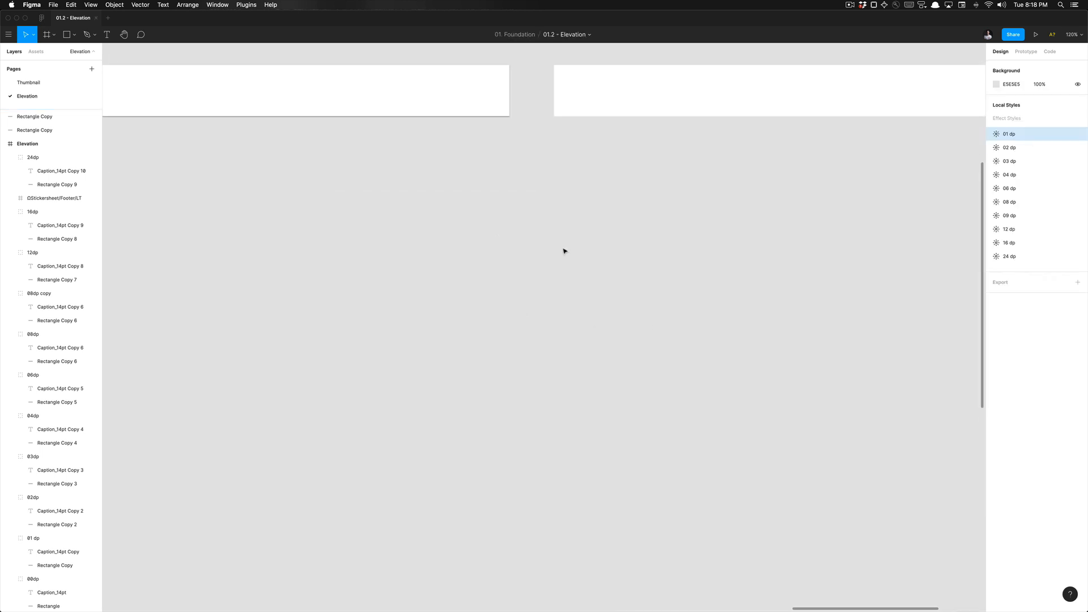
scroll(478, 371, up, 5)
click(487, 343)
scroll(486, 344, down, 5)
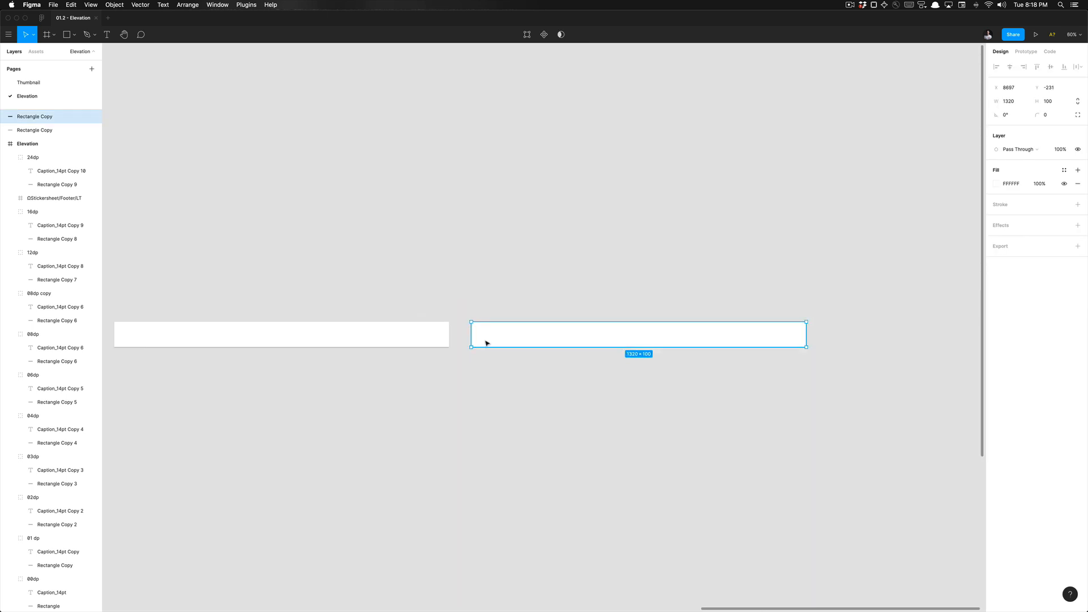
click(421, 338)
click(996, 239)
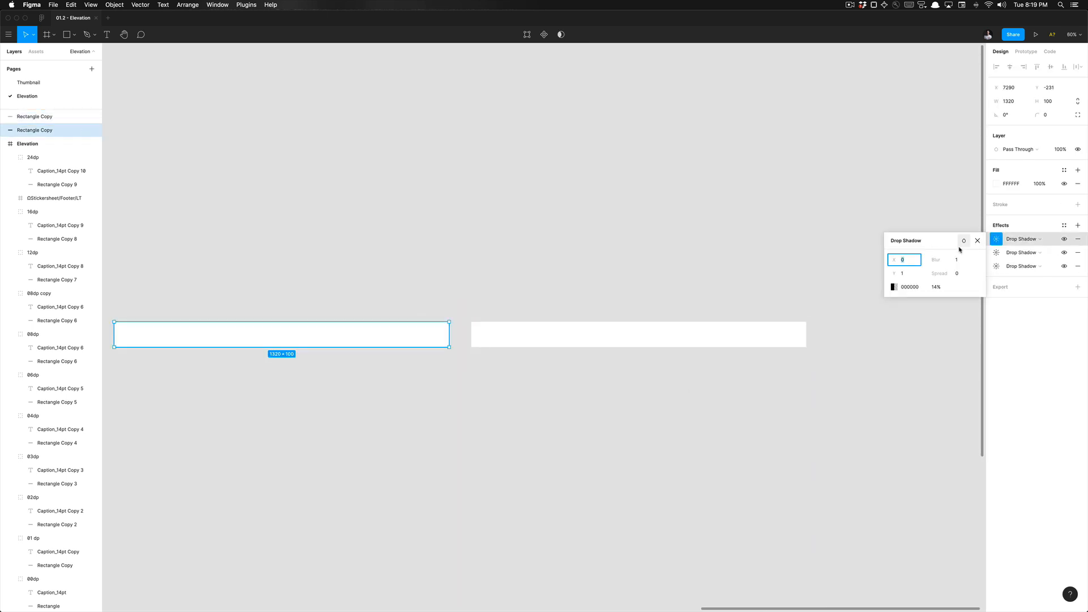
click(981, 243)
click(996, 240)
click(977, 242)
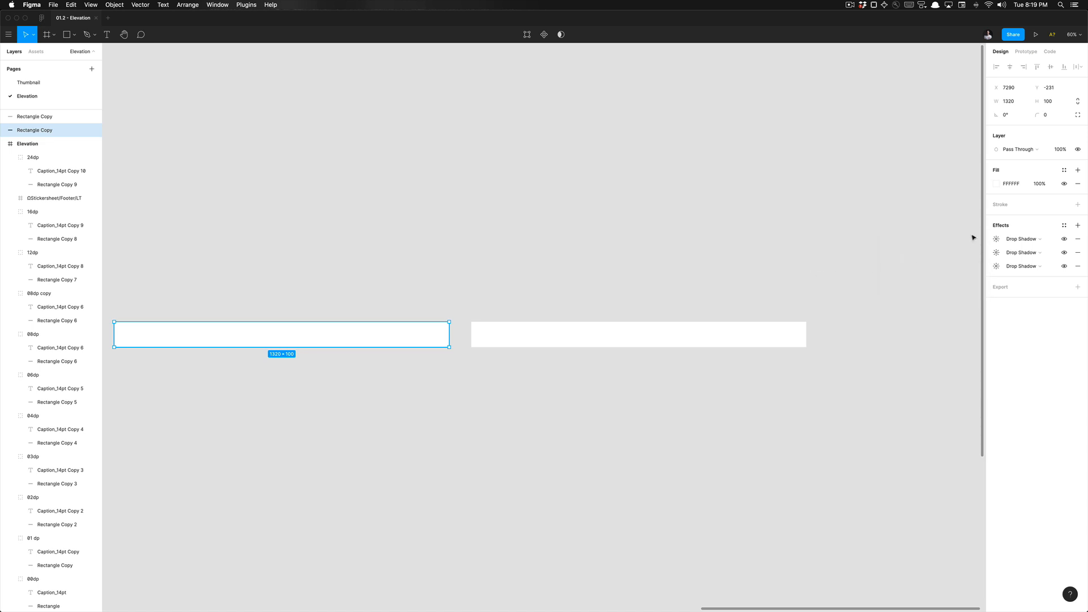
- Capture the shadowed rectangle's first Drop Shadow settings as a screenshot and paste it above the rectangles
click(994, 239)
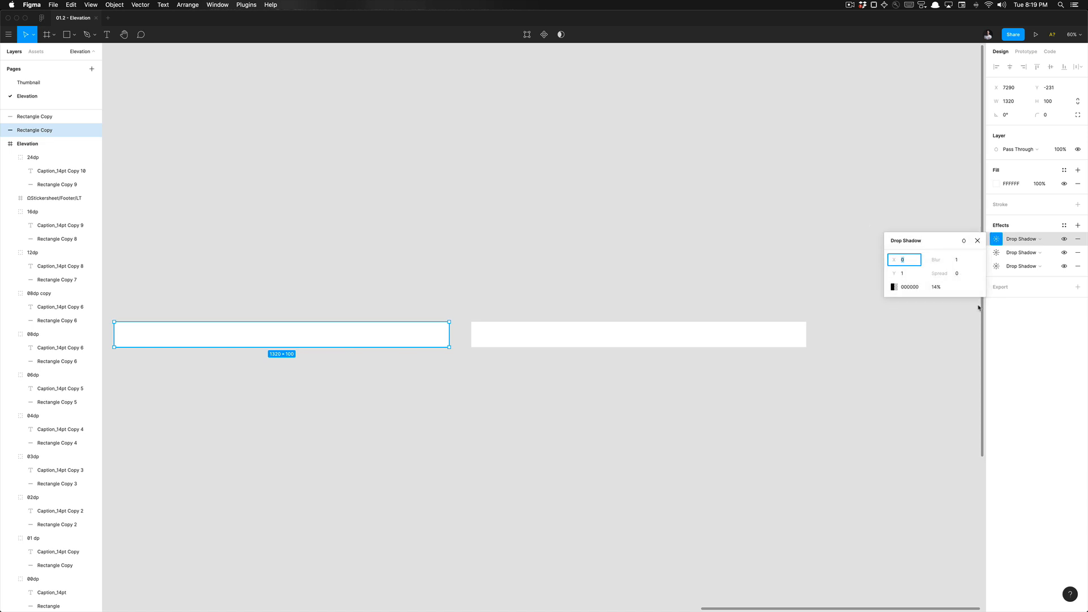
click(546, 272)
key(super+v)
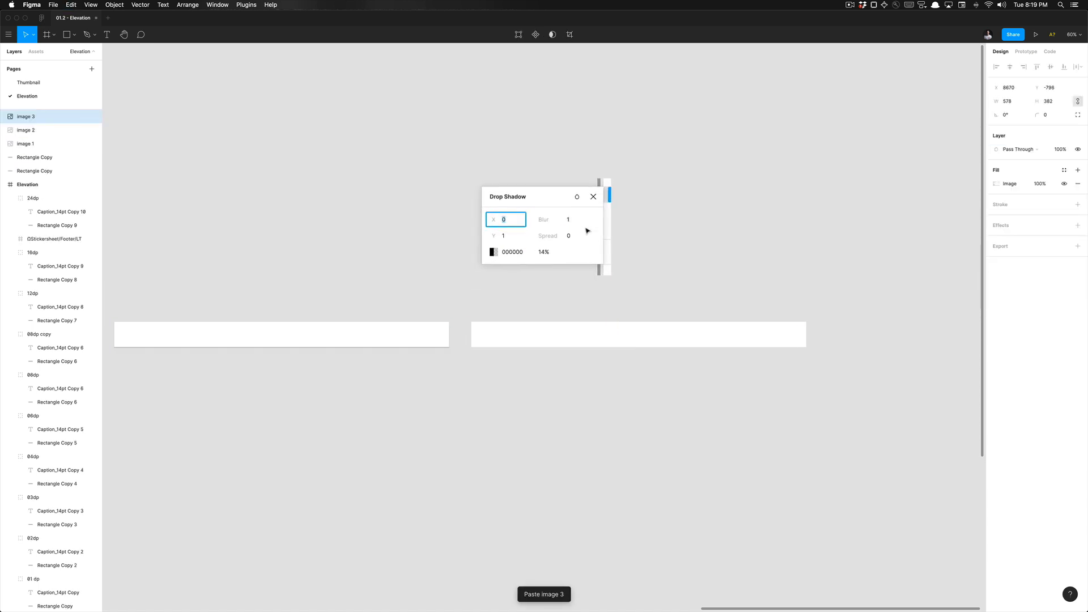
- Capture a screenshot of the shadowed rectangle's second Drop Shadow settings
click(436, 337)
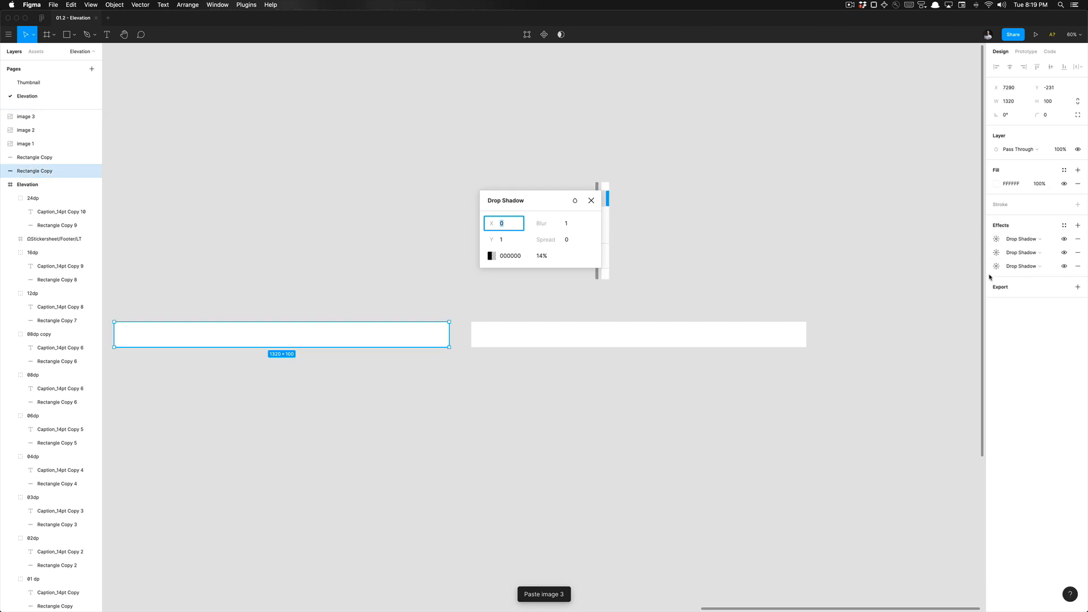
click(995, 252)
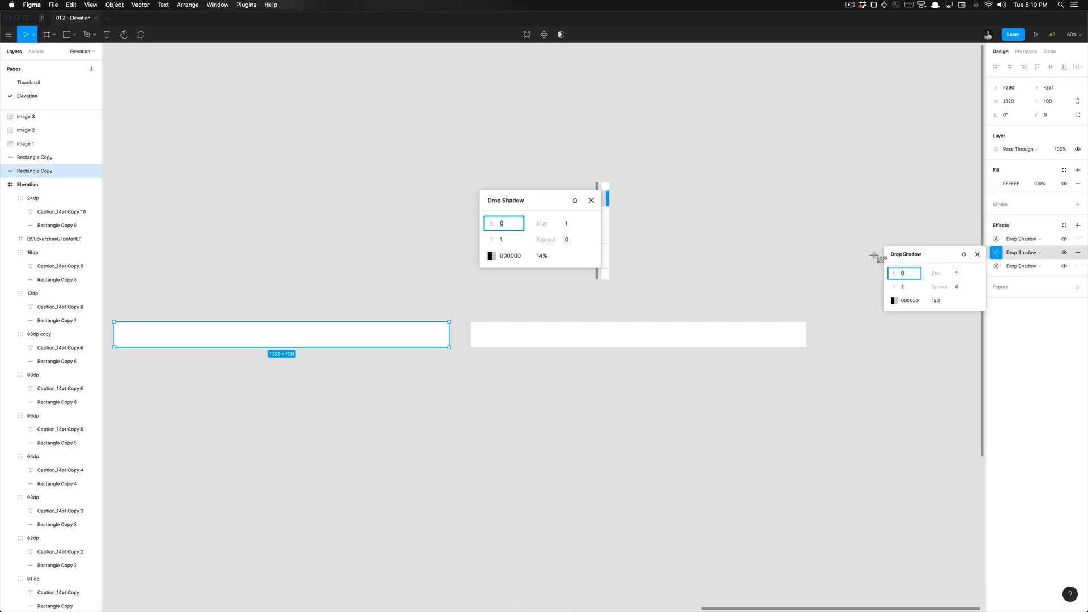
key(super+shift+4)
drag(867, 235, 989, 316)
click(978, 254)
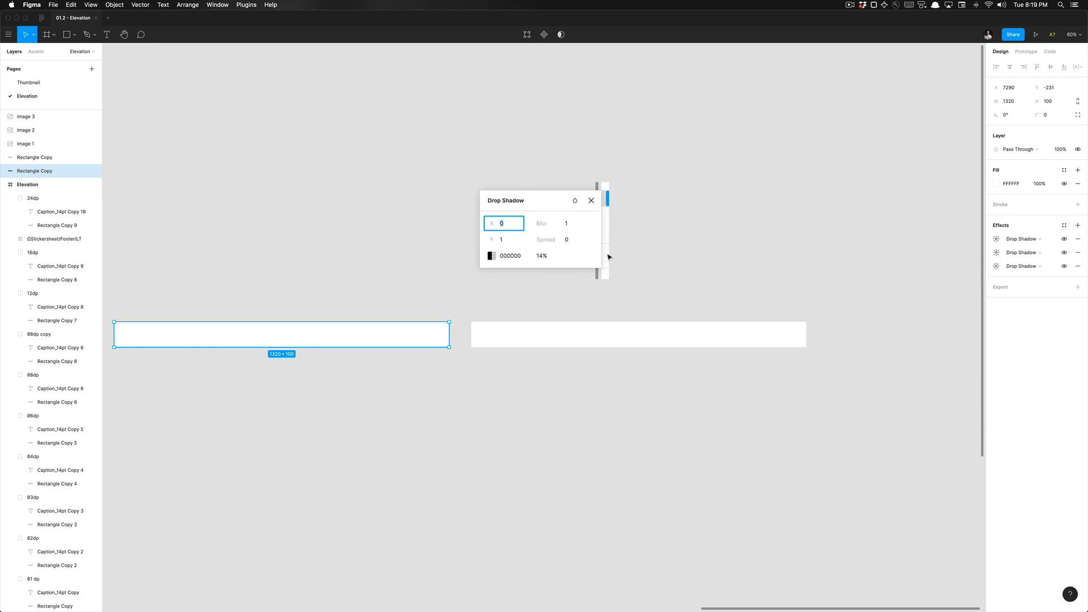
- Undo the last change to the existing settings image and paste the second Drop Shadow screenshot as a separate image
key(super+v)
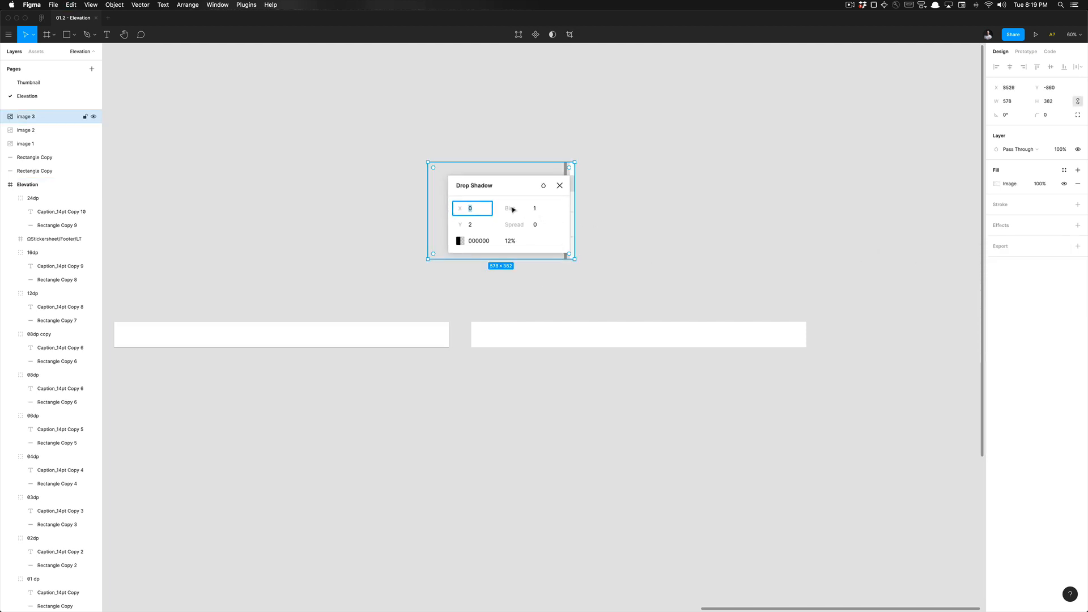
drag(512, 210, 566, 209)
key(super+z)
key(super+v)
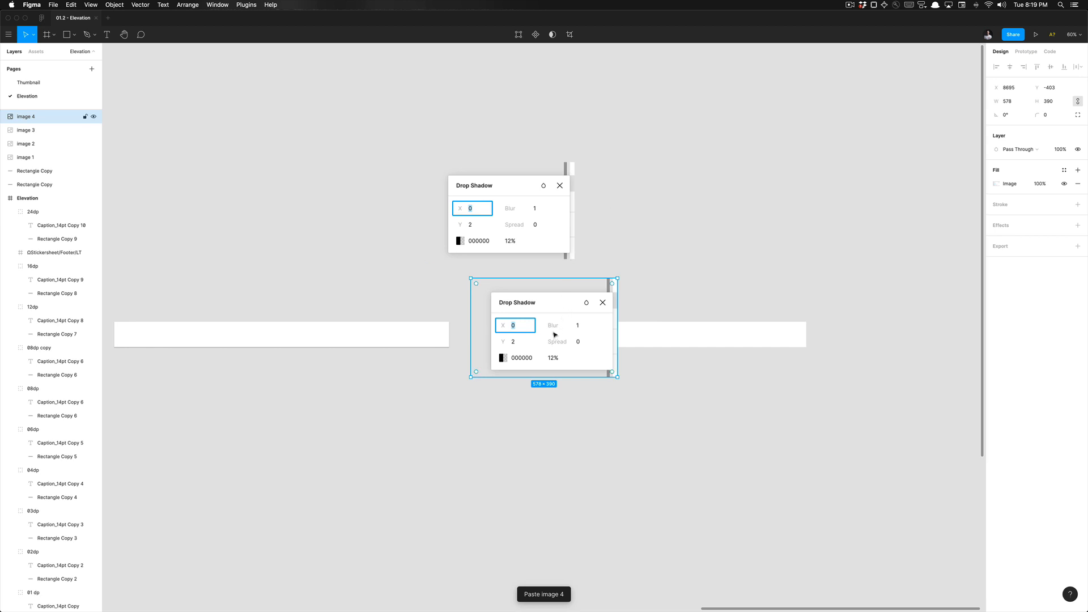
- Undo the recent image edits to restore the first Drop Shadow screenshot, and paste the second screenshot beside it
drag(555, 335, 666, 220)
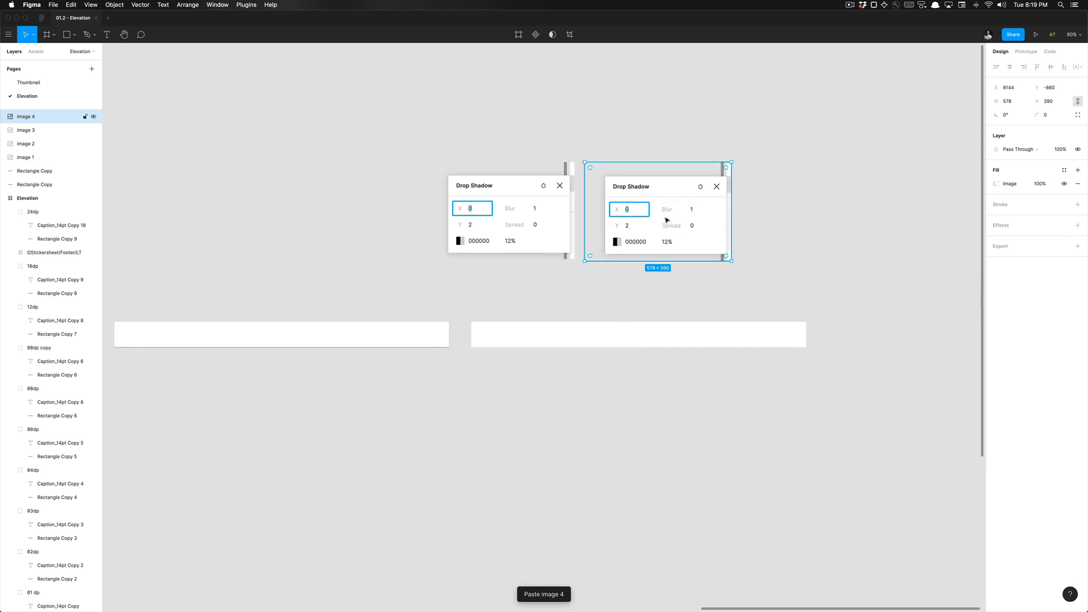
key(super+z)
key(super+z)
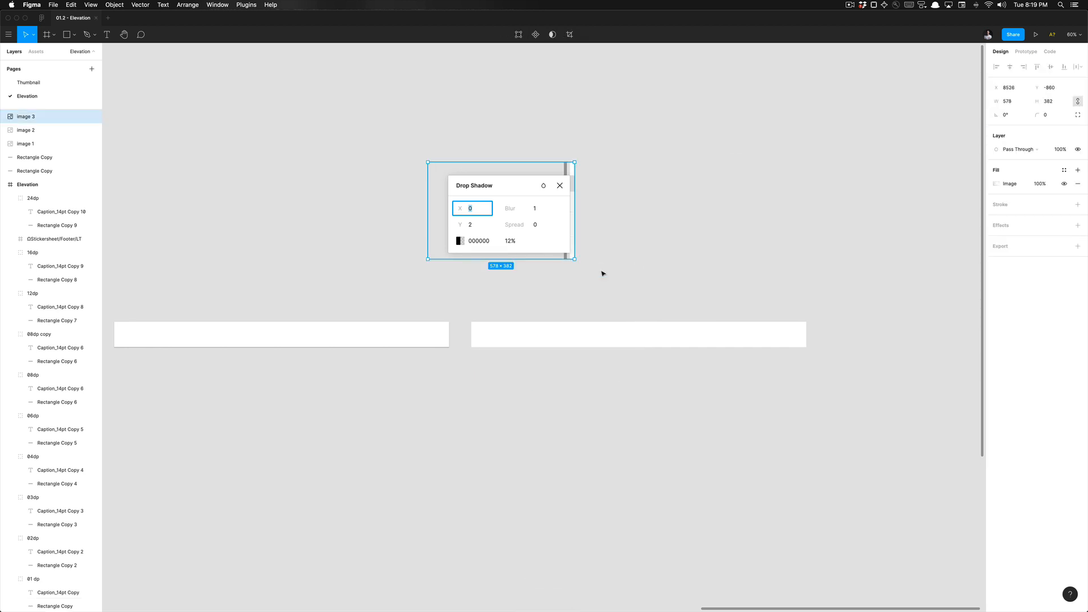
key(super+z)
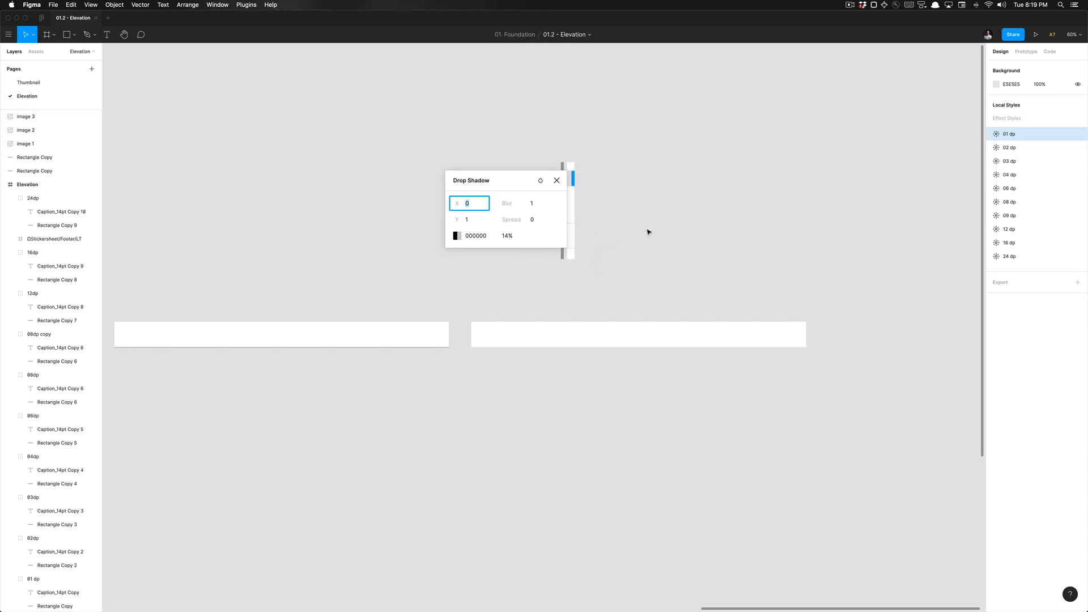
key(super+v)
drag(564, 336, 687, 228)
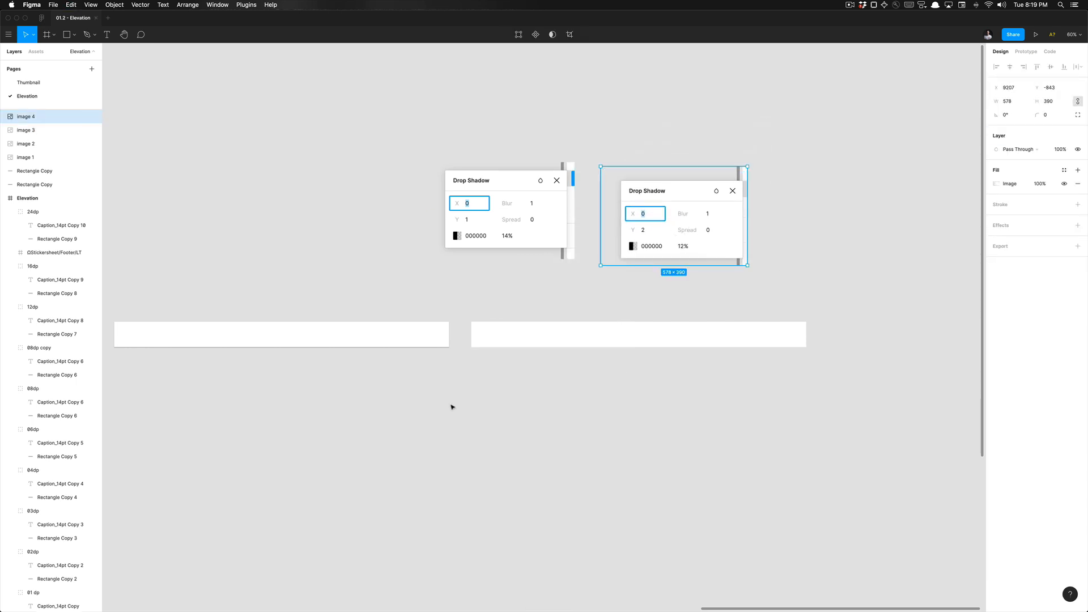
- Capture the shadowed rectangle's third Drop Shadow settings as a screenshot and paste it beside the other two
click(361, 344)
click(996, 267)
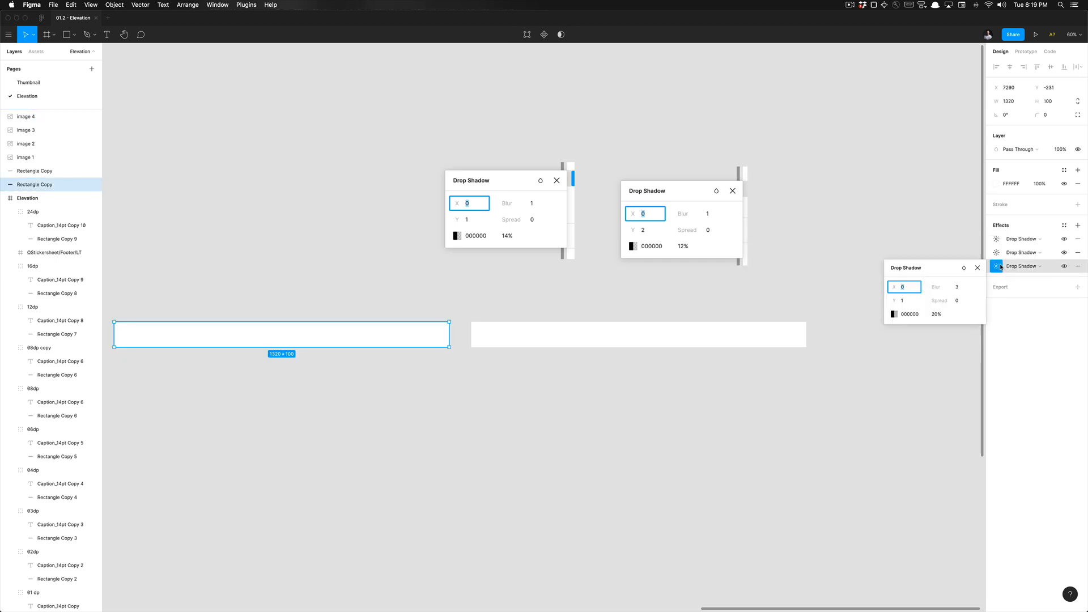
key(super+shift+4)
drag(873, 252, 1010, 339)
click(786, 196)
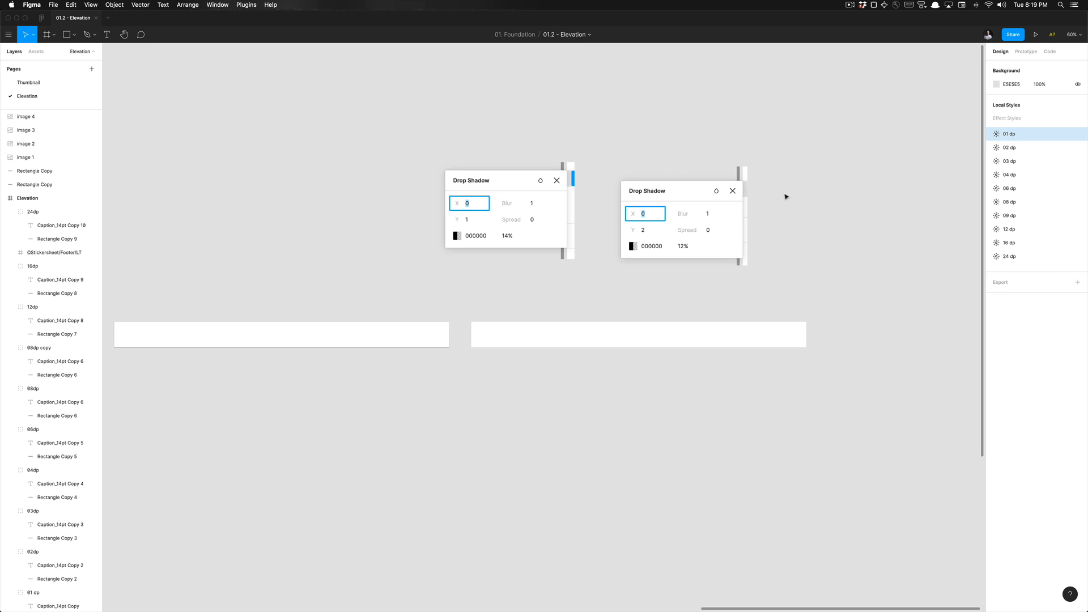
key(super+v)
drag(538, 314, 839, 200)
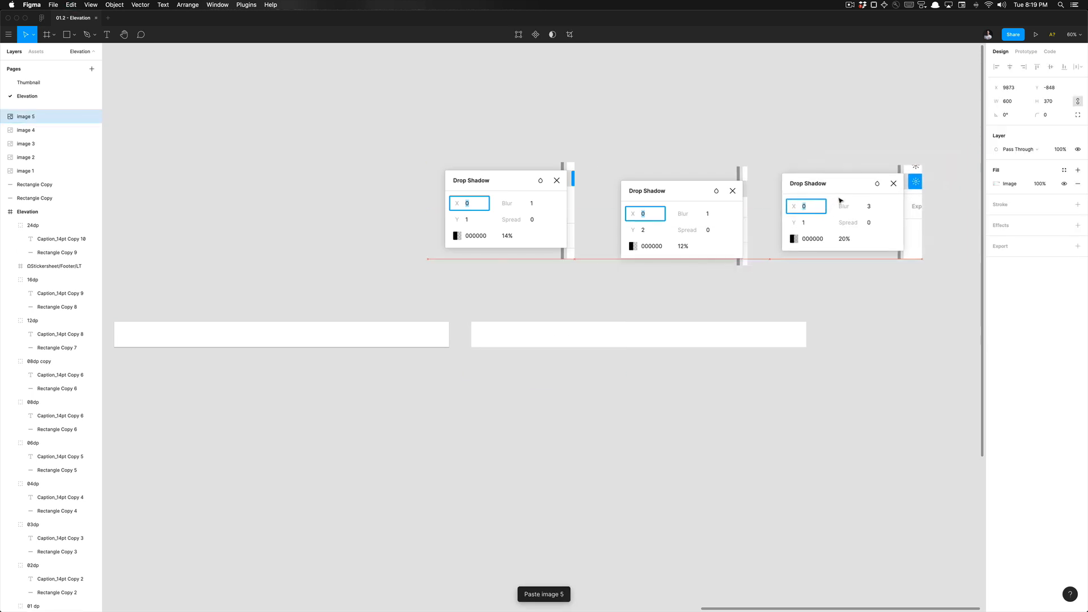
- Examine the copied shadowed rectangle and its source, the 01 dp row in the Elevation frame
click(401, 337)
scroll(611, 290, left, 5)
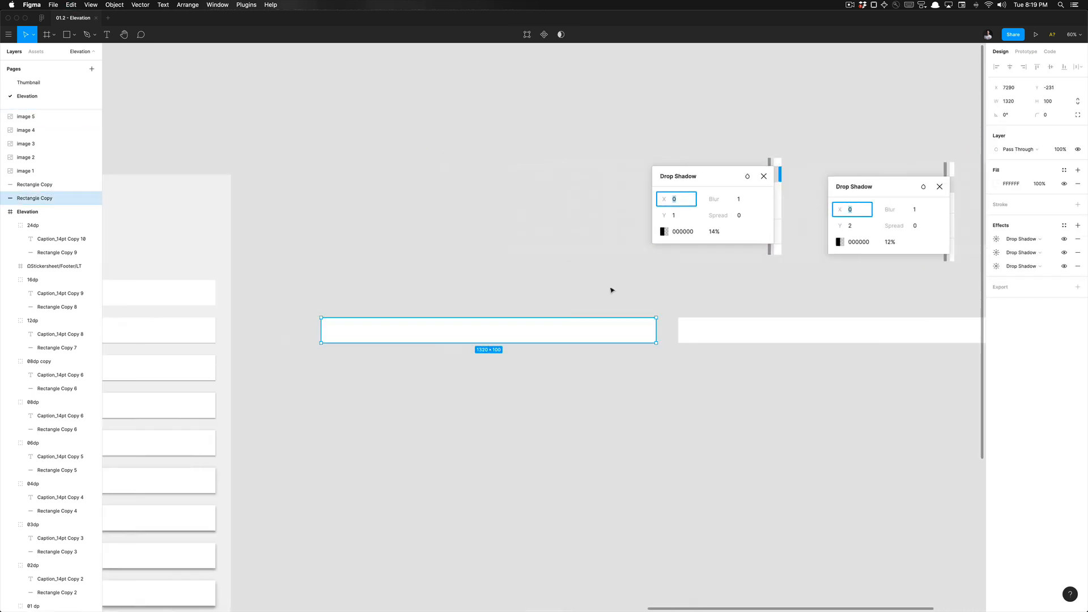
scroll(611, 290, left, 10)
click(557, 312)
scroll(557, 312, right, 3)
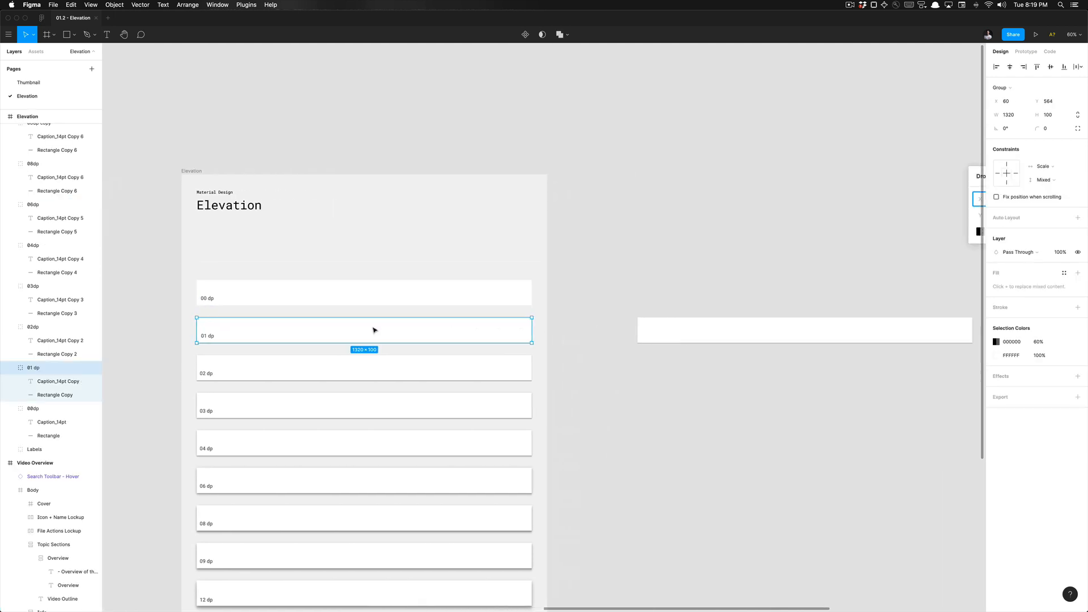
scroll(623, 403, right, 15)
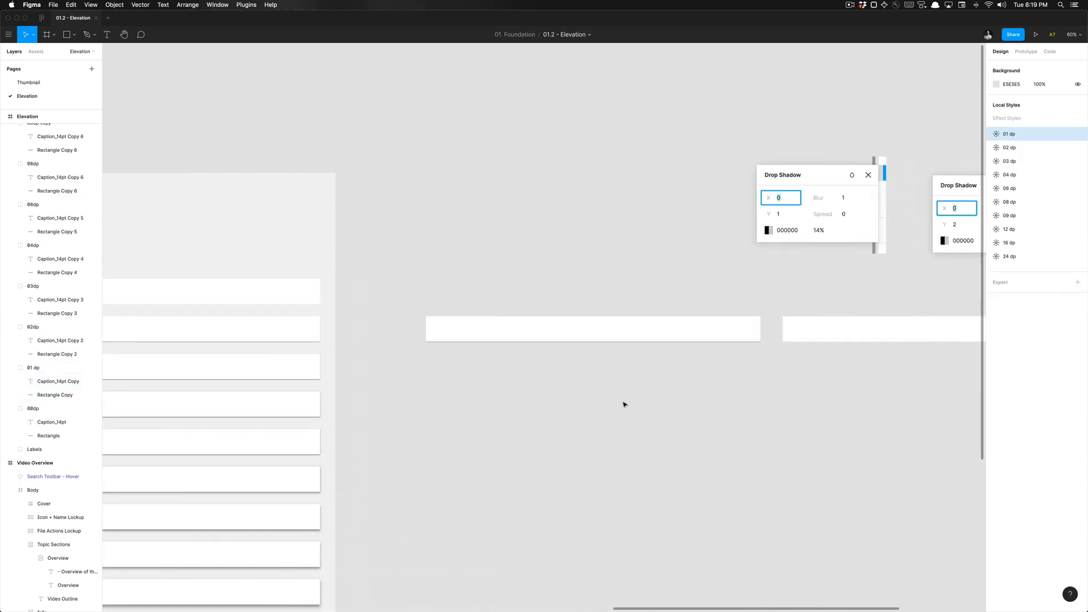
- Add a Drop Shadow effect to the shadowless rectangle
click(616, 326)
scroll(616, 326, right, 7)
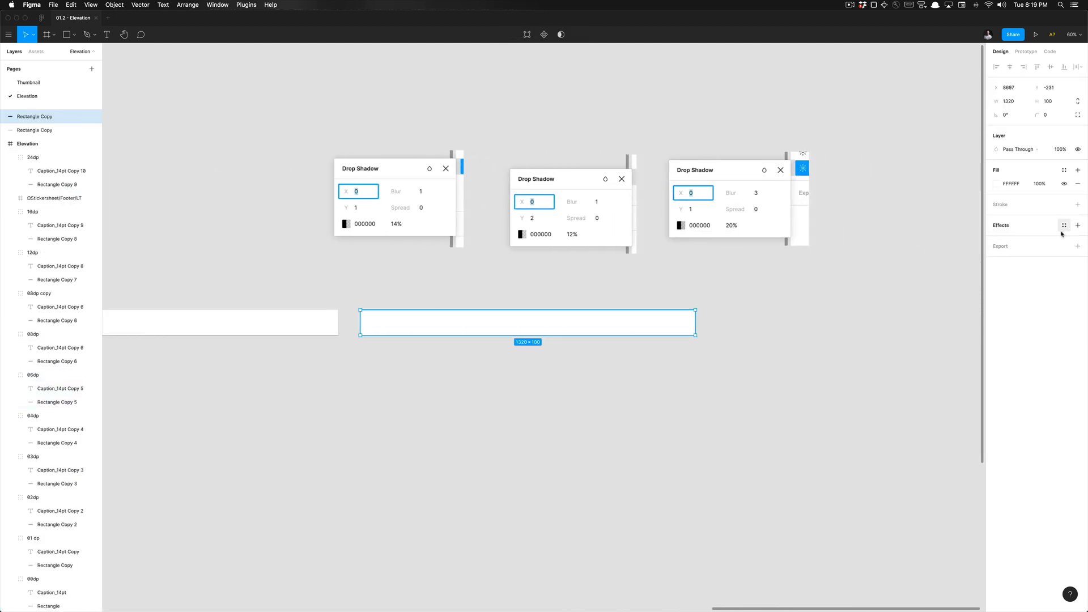
click(1063, 225)
click(1068, 227)
click(1077, 226)
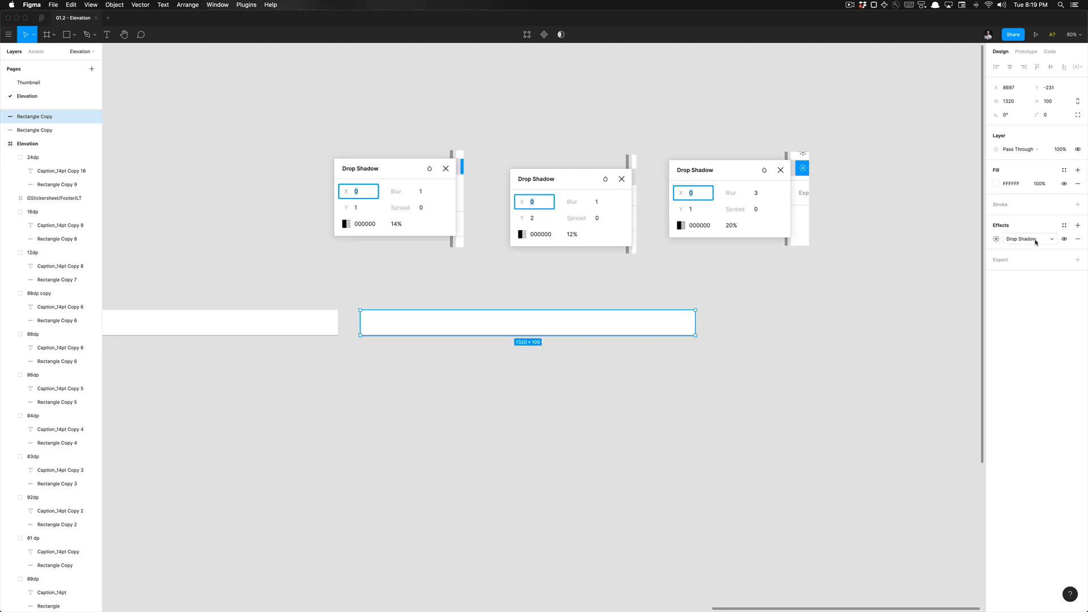
click(1035, 242)
click(1029, 243)
click(894, 316)
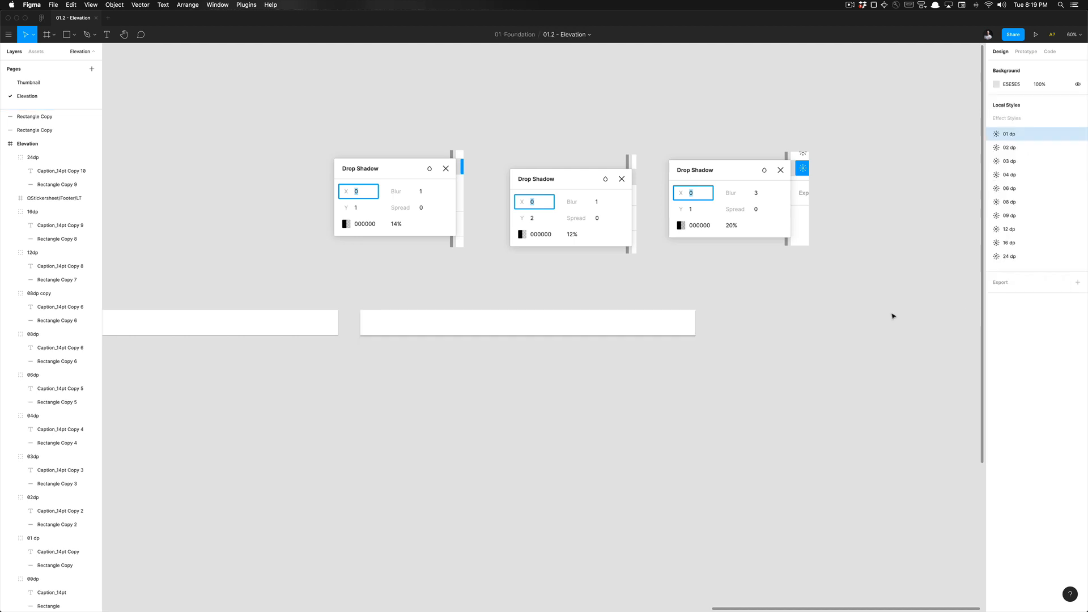
- Set the new drop shadow's Y offset to 1 and its opacity to 14%
click(682, 328)
click(996, 239)
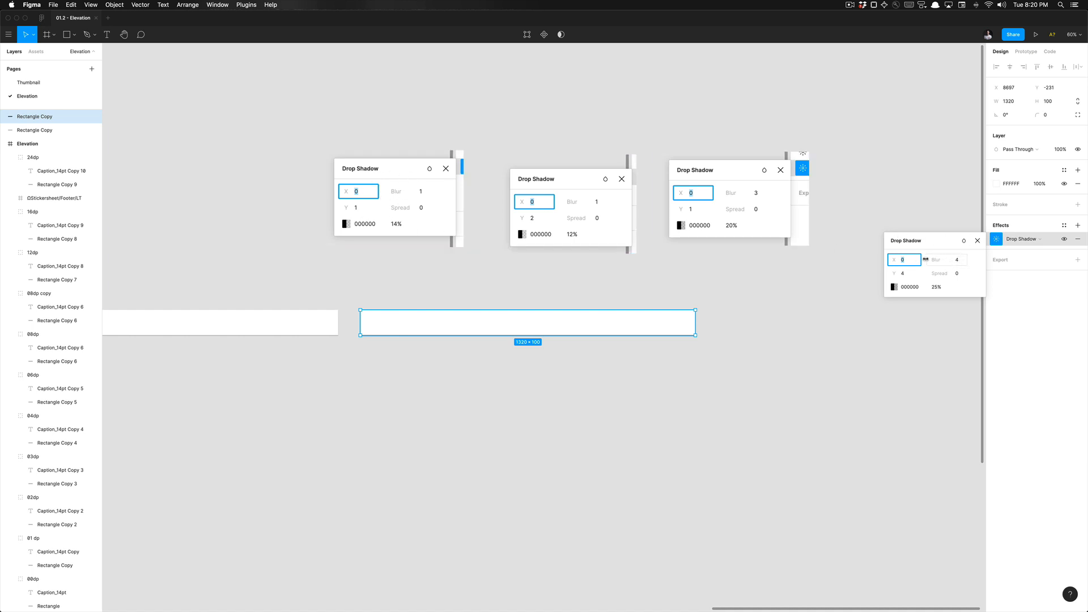
click(957, 260)
key(BackSpace)
click(912, 274)
click(936, 287)
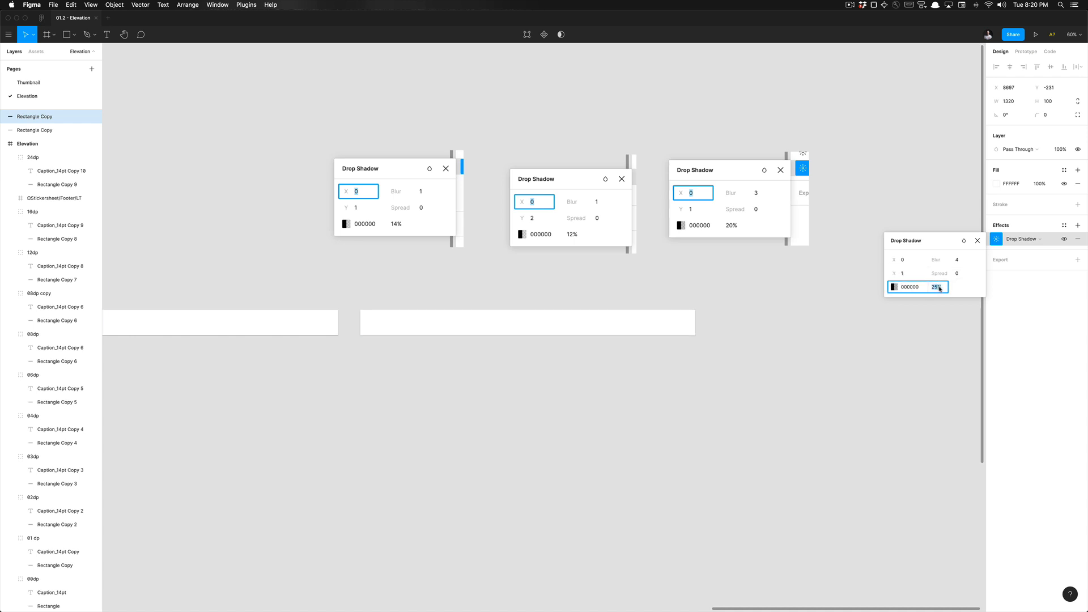
text(14)
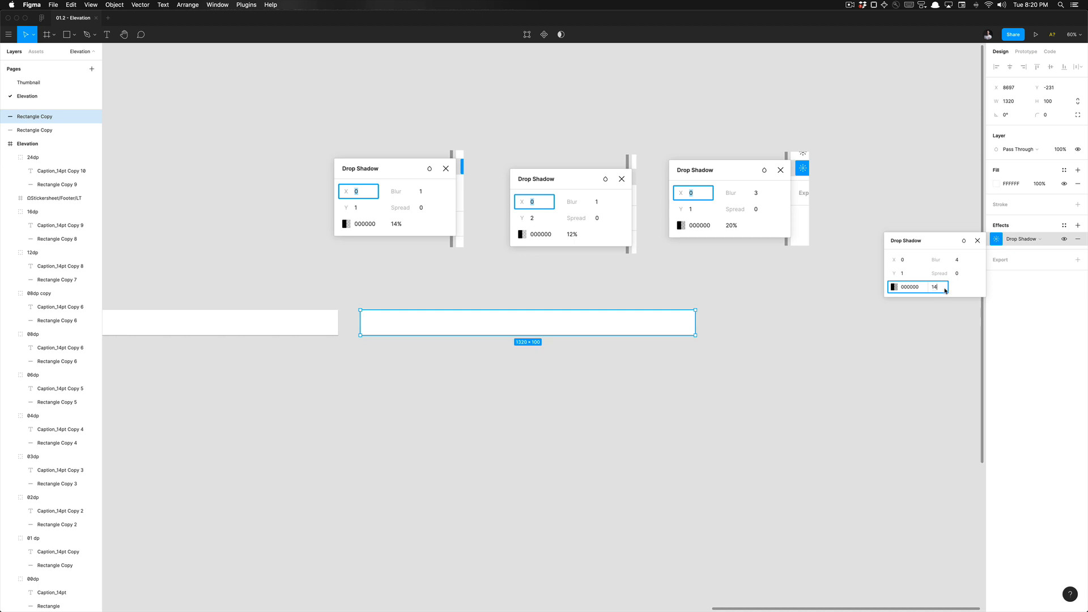
key(Return)
click(909, 288)
key(Return)
click(978, 242)
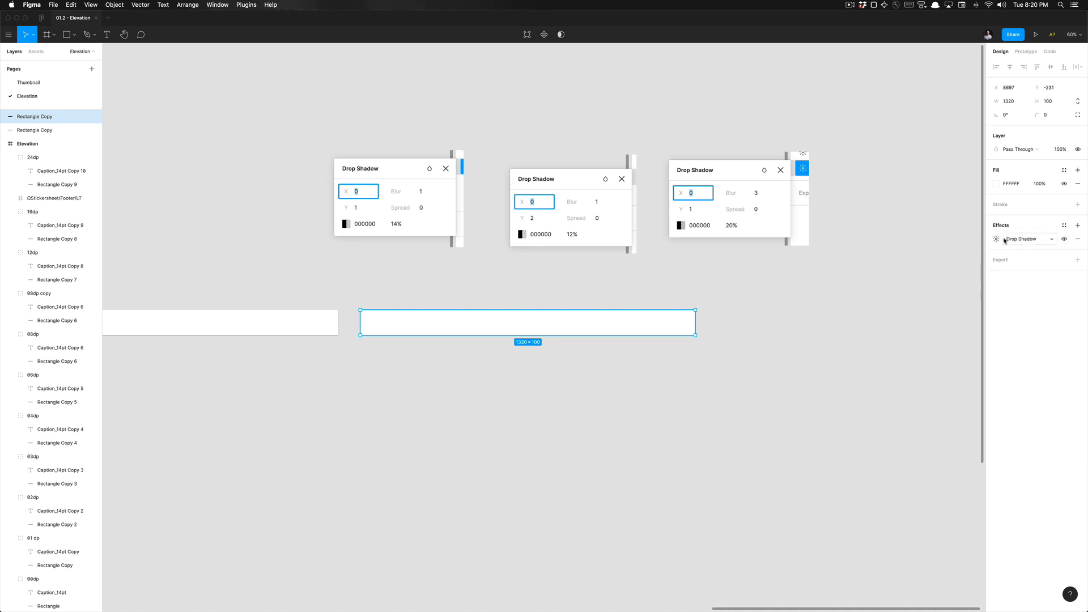
- Compare the bottom-edge shadows of the original and recreated rectangles up close
click(648, 397)
scroll(424, 378, up, 5)
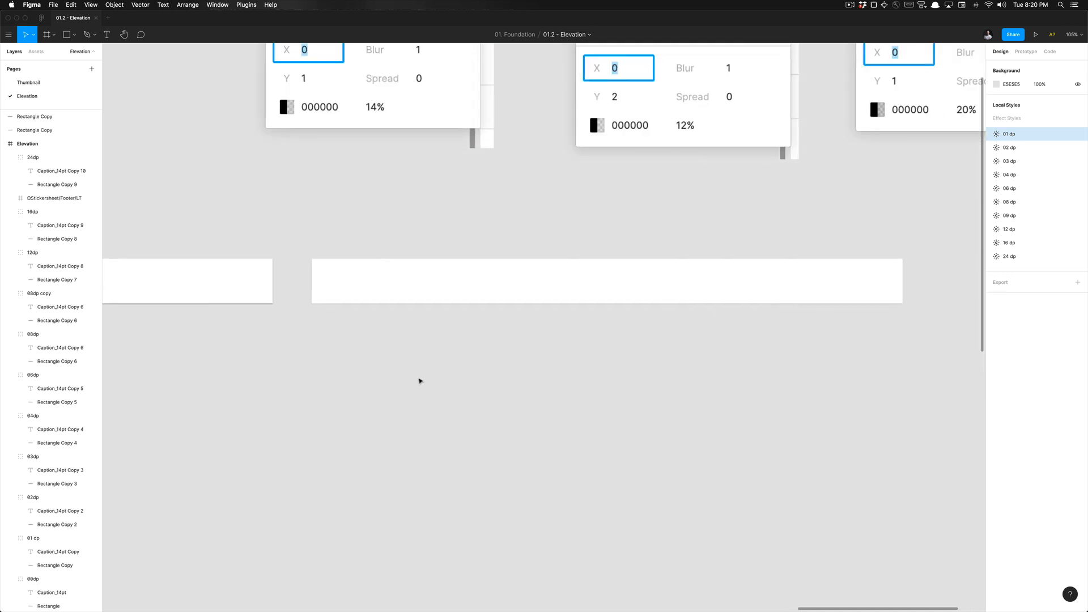
scroll(356, 344, up, 5)
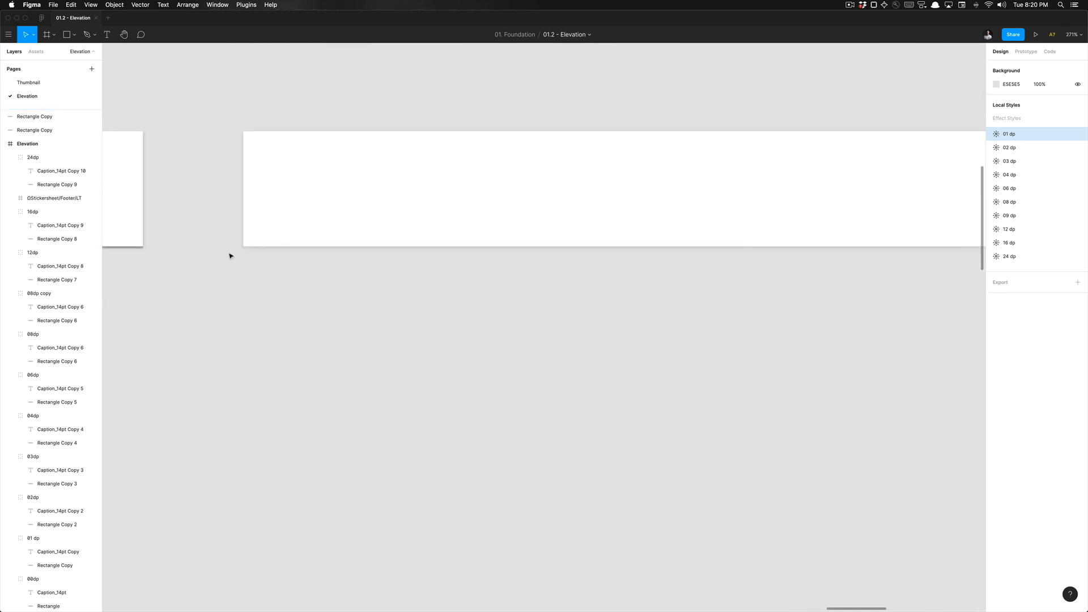
scroll(255, 306, up, 3)
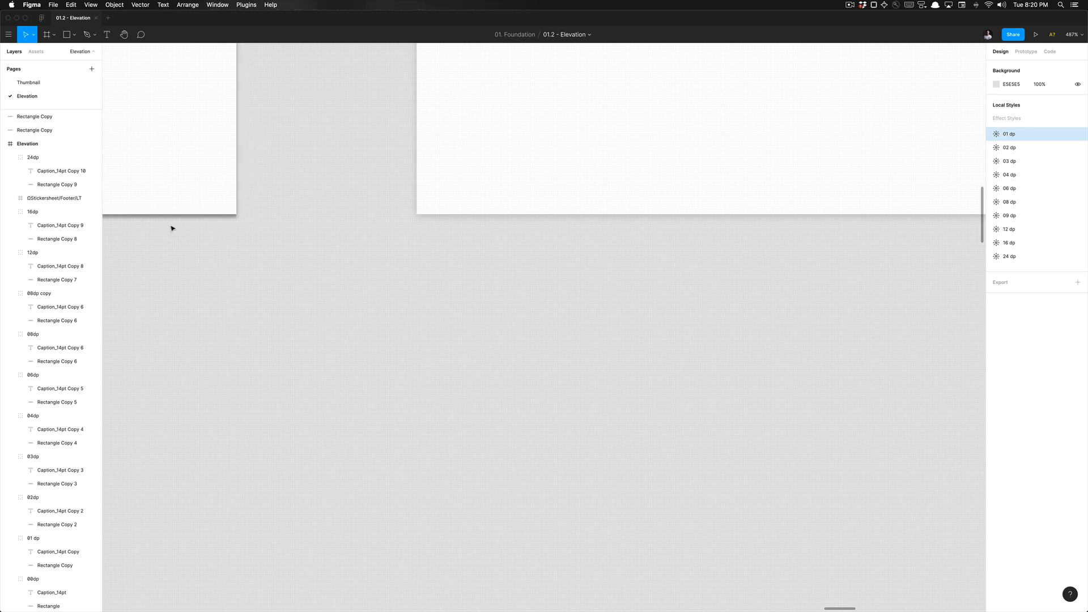
scroll(246, 222, down, 8)
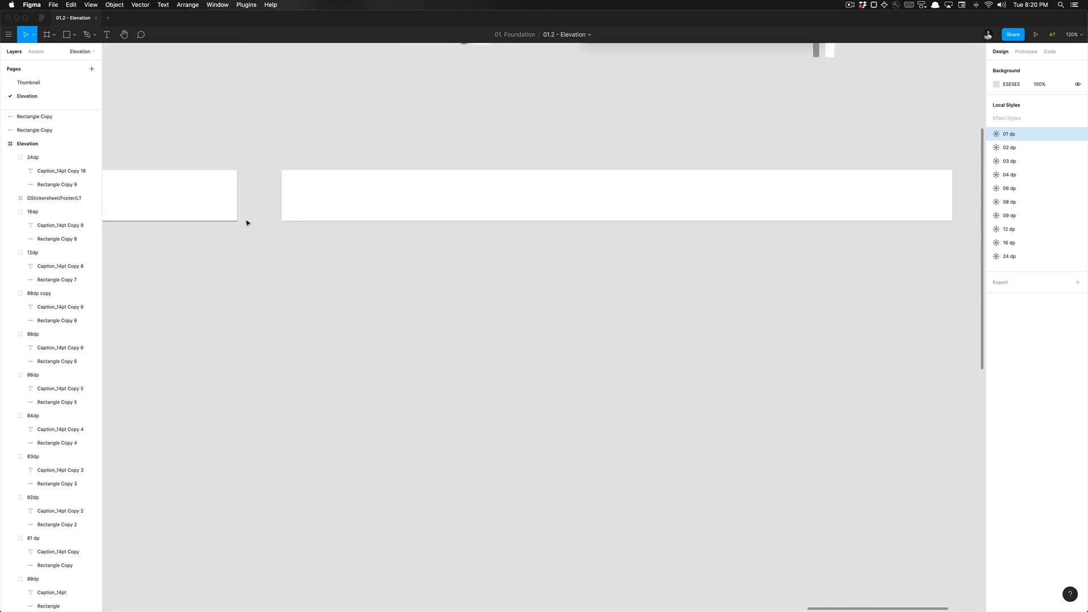
click(223, 220)
- Add a second Drop Shadow to the recreated rectangle and set its blur to 1
click(336, 215)
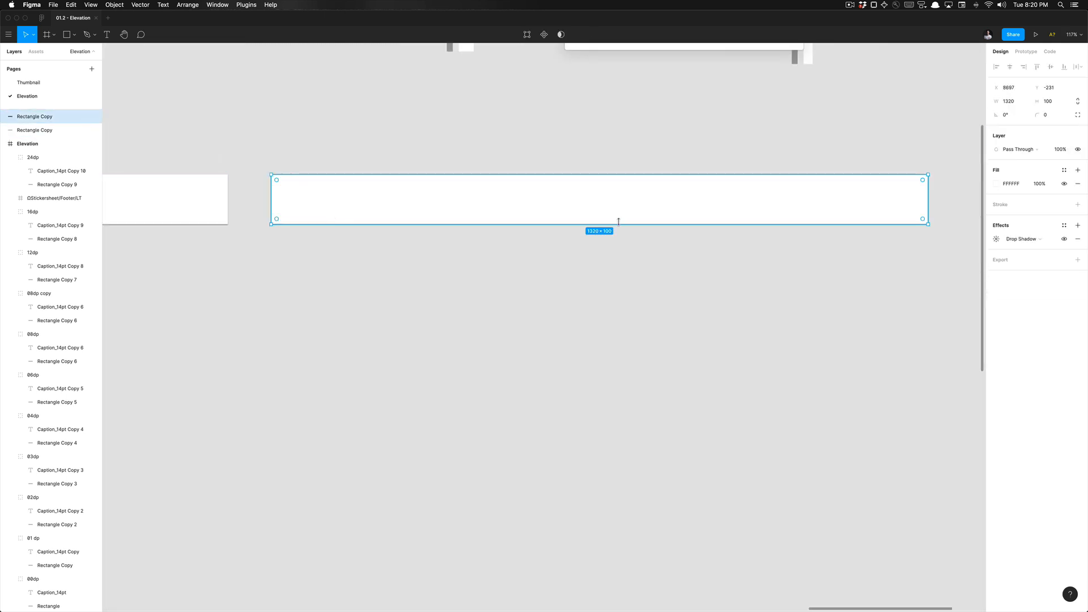
scroll(619, 224, up, 2)
scroll(617, 221, down, 4)
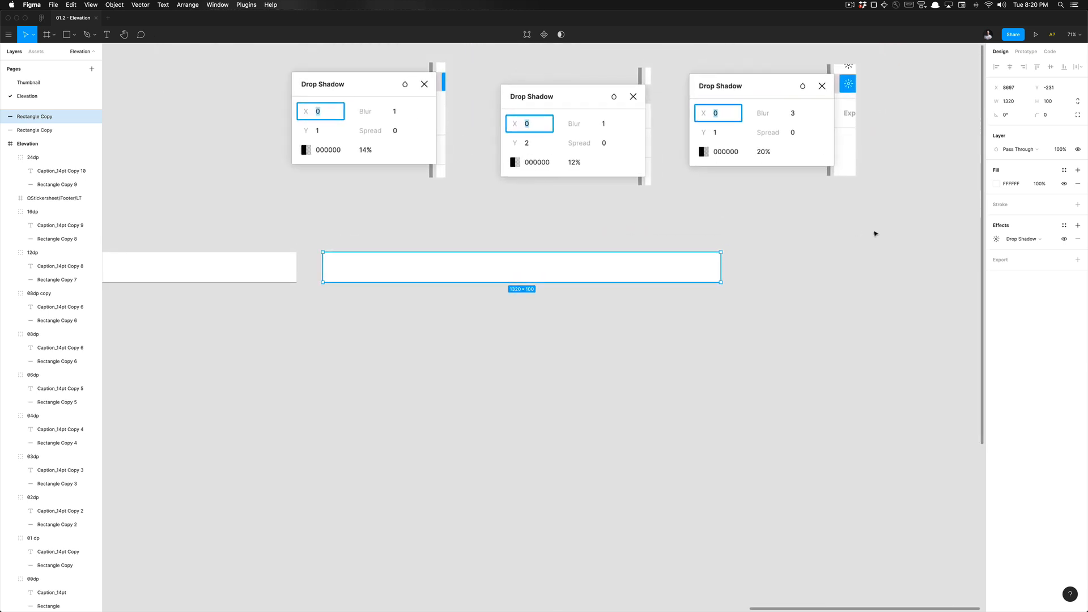
click(1078, 225)
click(996, 239)
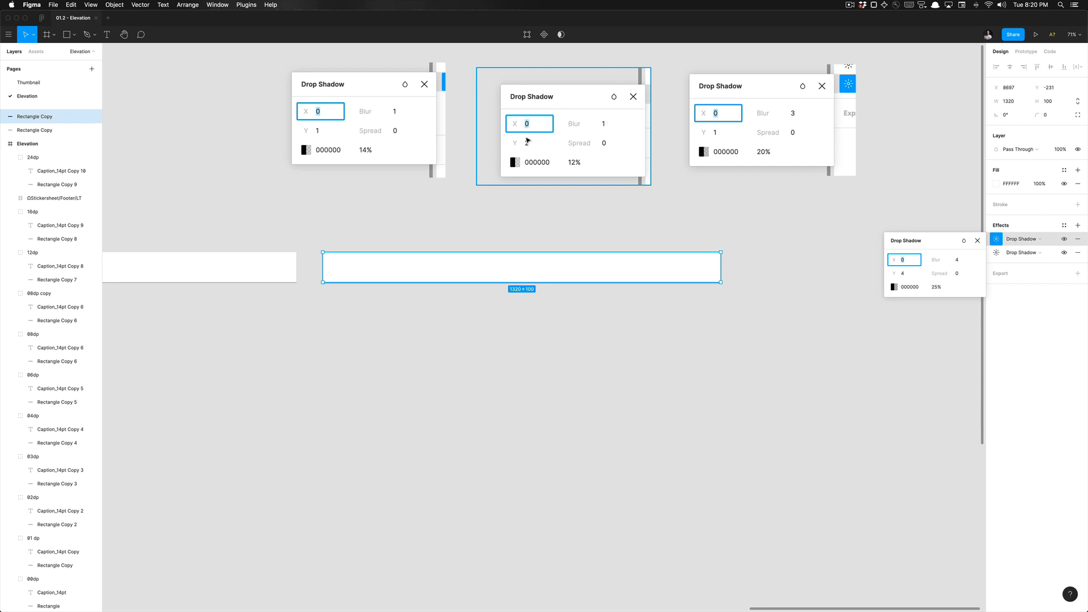
click(965, 263)
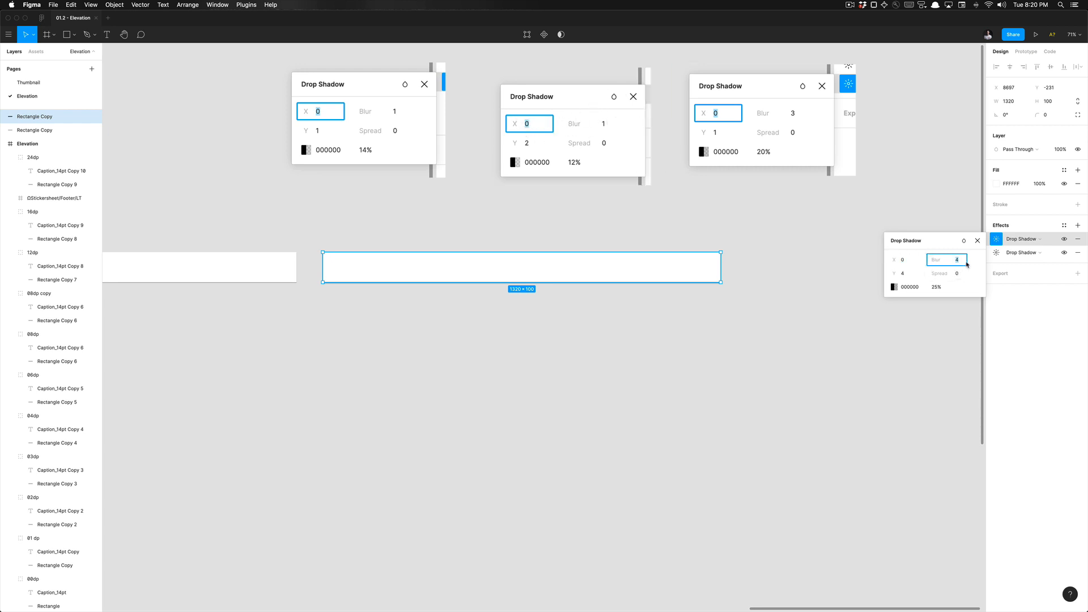
text(1)
key(Tab)
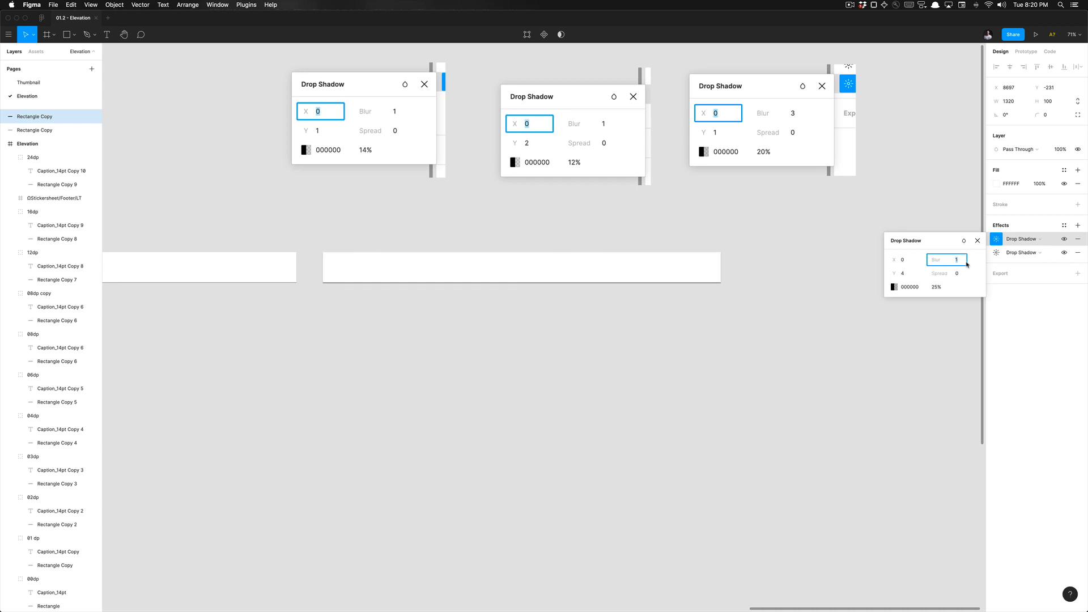
- Set the second drop shadow's Y offset to 2 and its opacity to 12%
key(Tab)
key(shift+Tab)
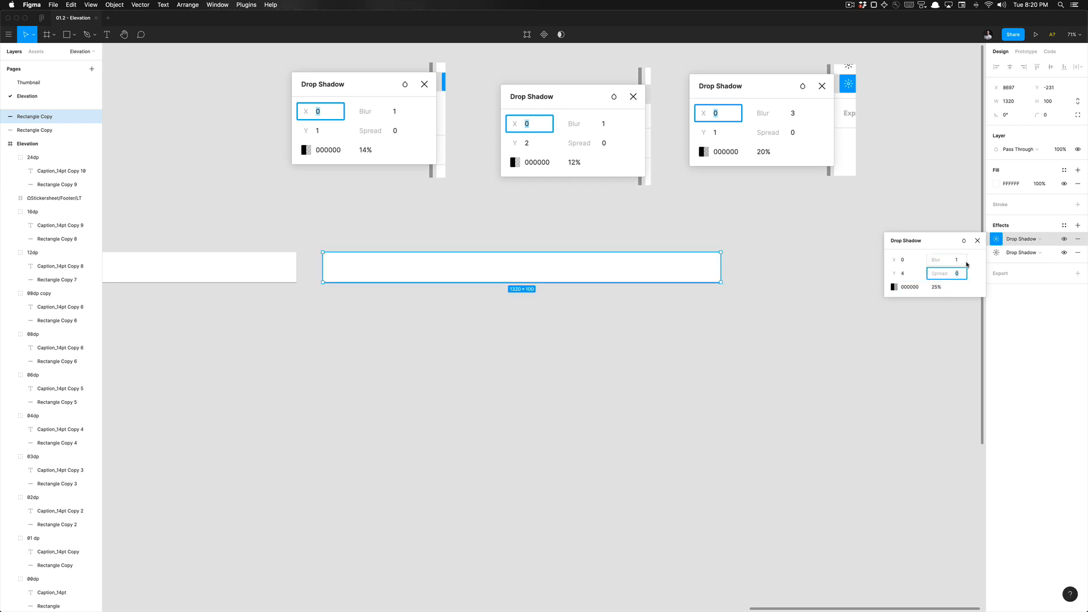
key(shift+Tab)
key(shift+Tab)
text(2)
key(Tab)
key(Tab)
key(Tab)
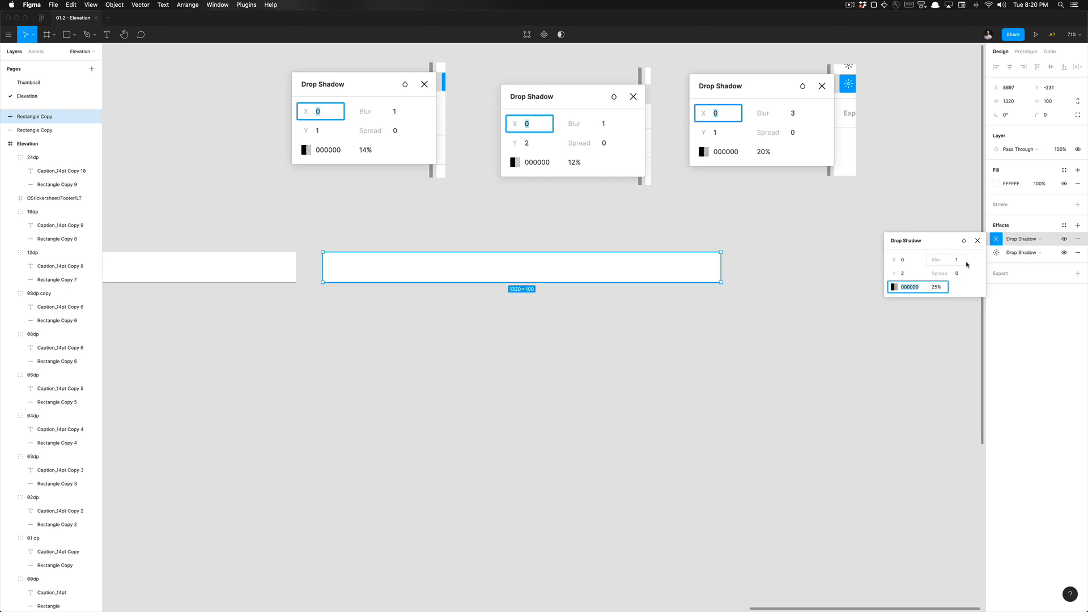
key(Tab)
key(Return)
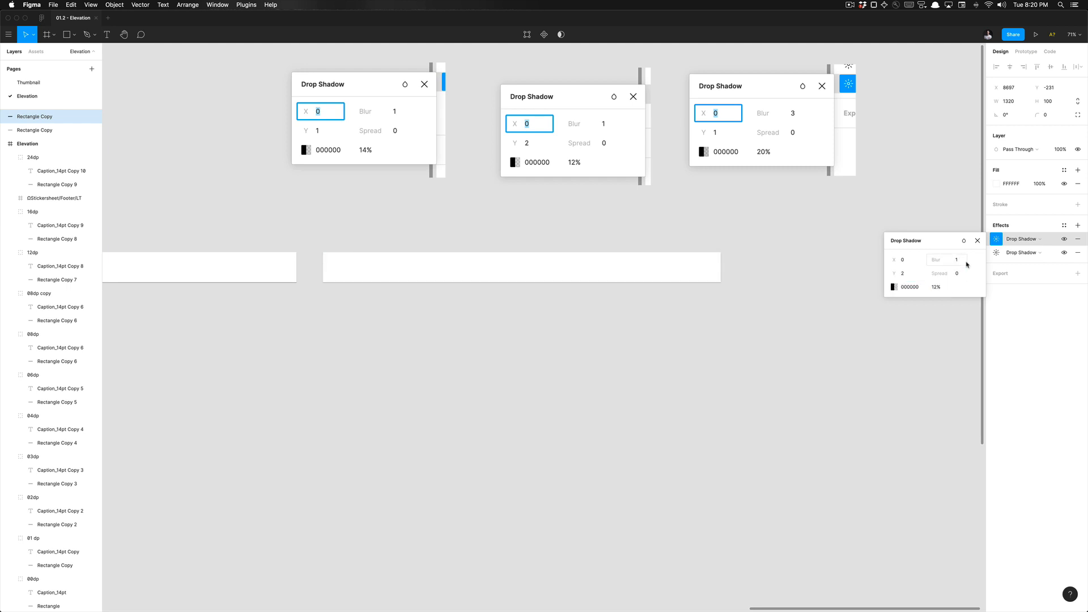
click(977, 240)
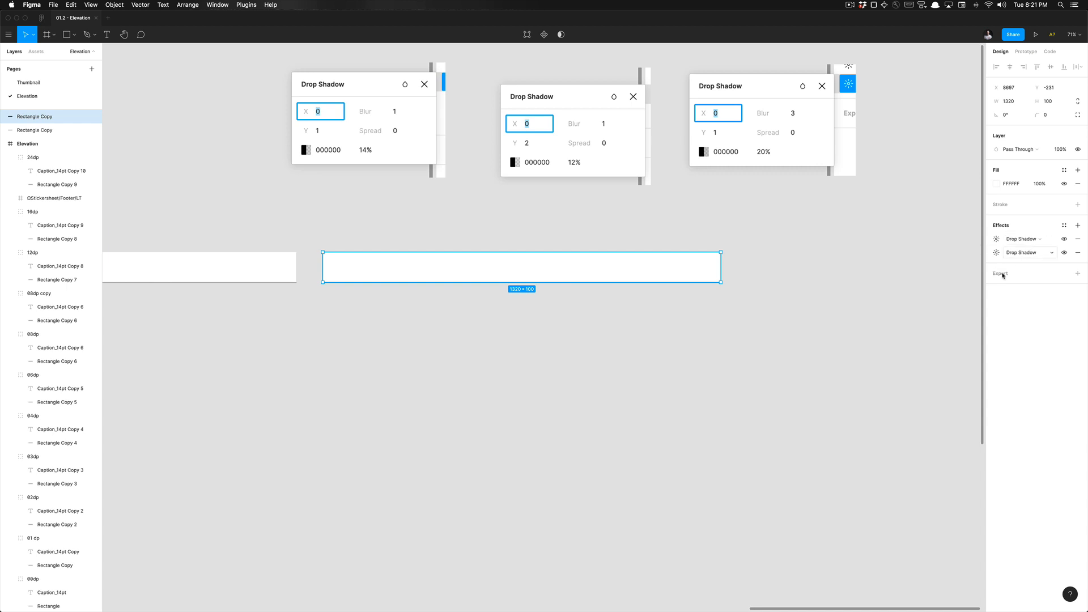
- Delete the first two Drop Shadow screenshots and move the third one above the recreated rectangle
scroll(877, 214, right, 3)
click(729, 139)
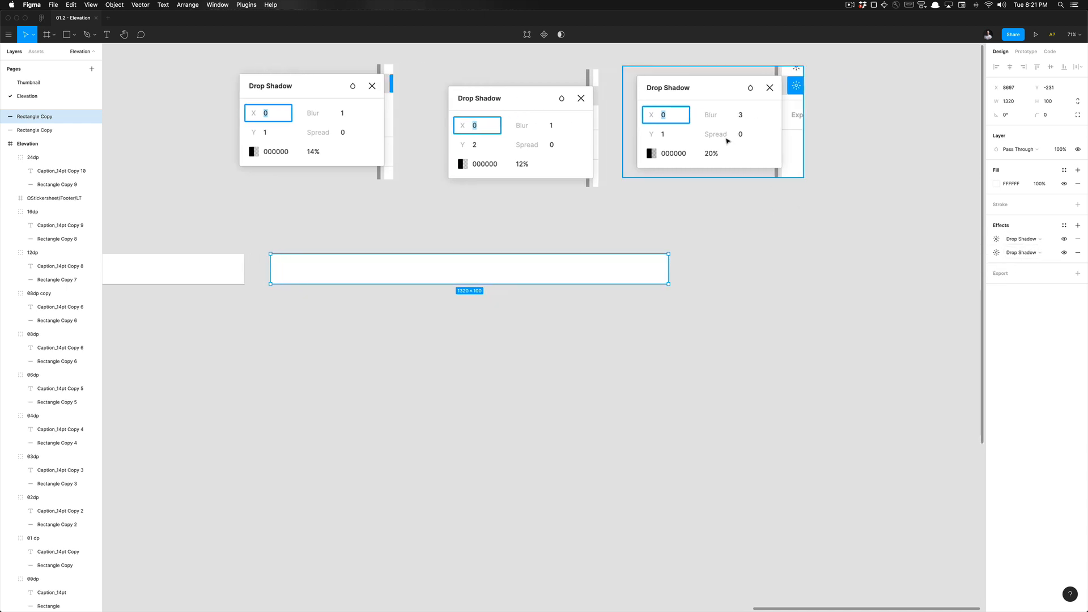
click(554, 125)
shift+click(319, 125)
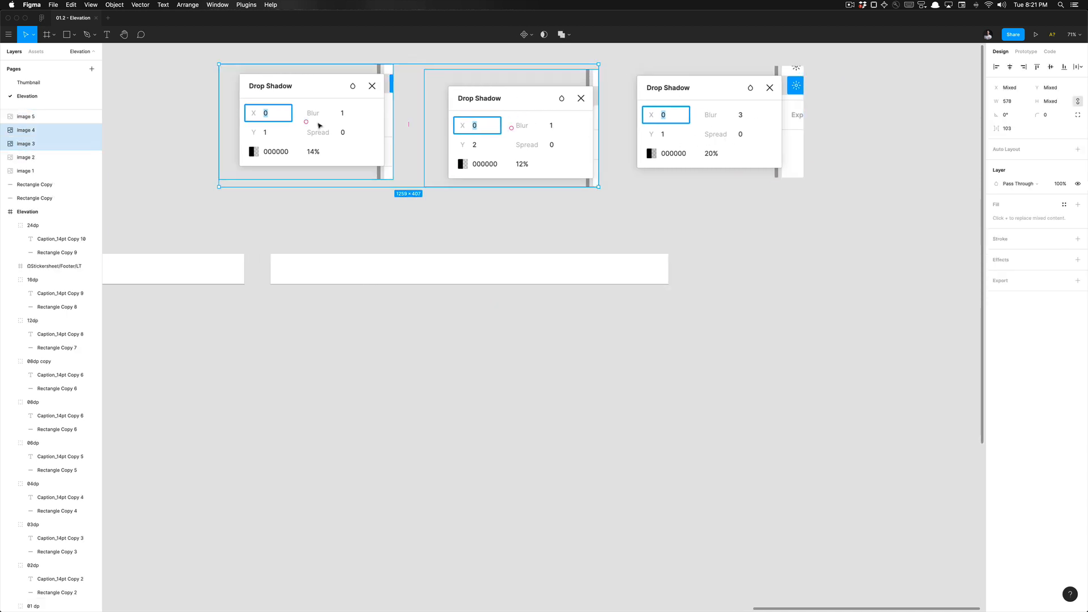
key(Delete)
drag(774, 120, 441, 164)
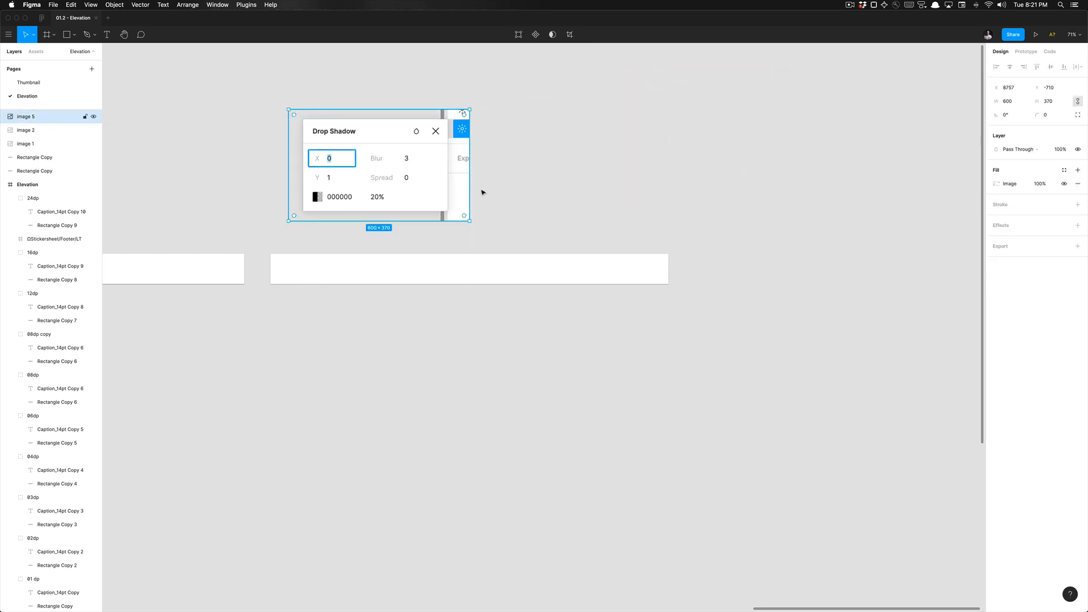
- Add a third Drop Shadow to the recreated rectangle with a Y offset of 1 and a blur of 3
click(577, 276)
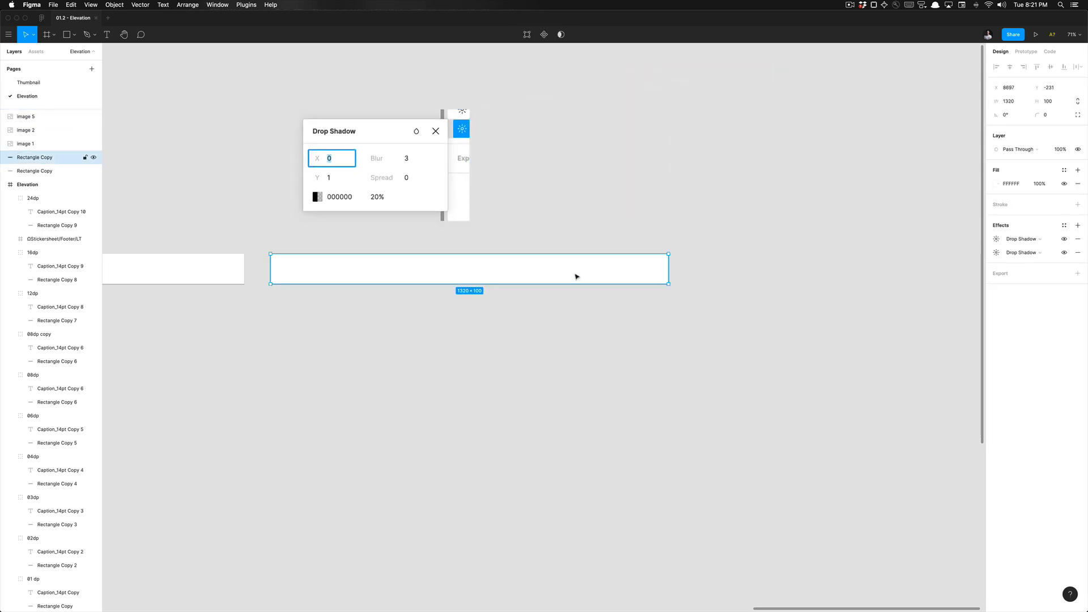
click(1078, 225)
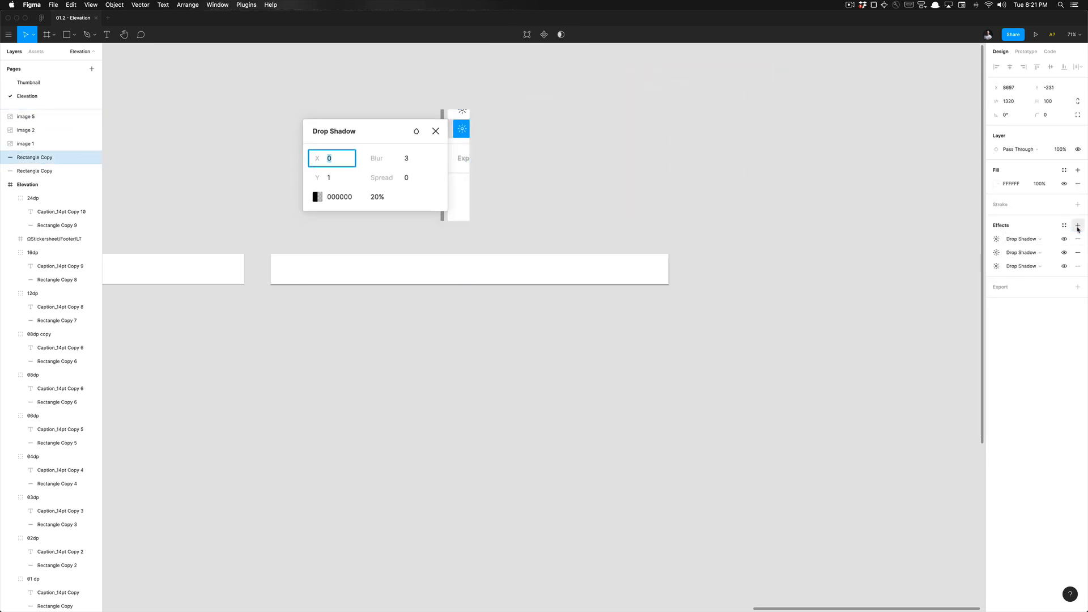
click(996, 239)
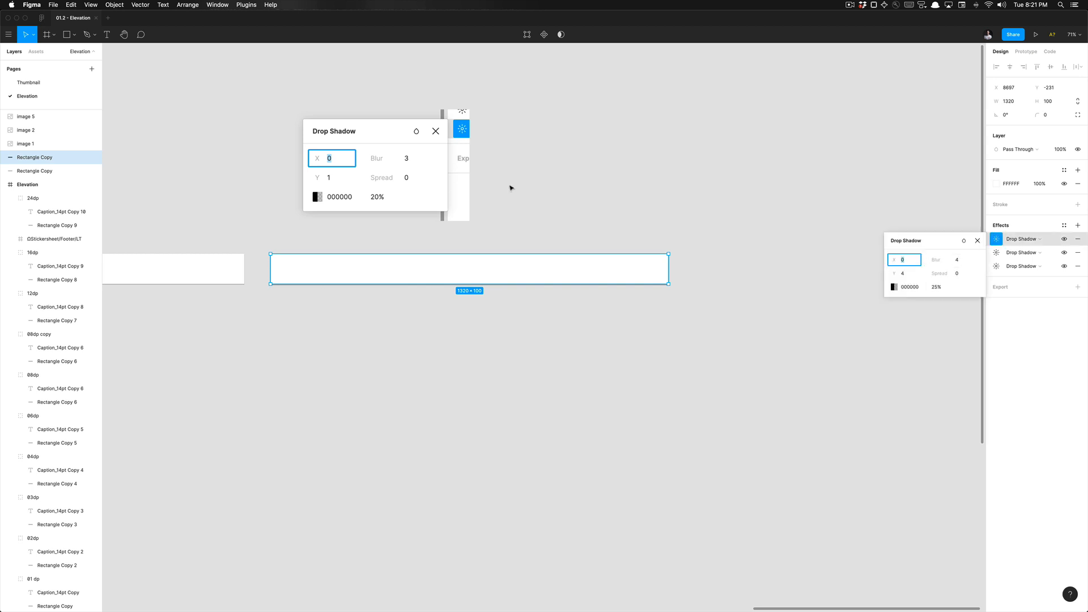
key(Tab)
text(1)
key(Tab)
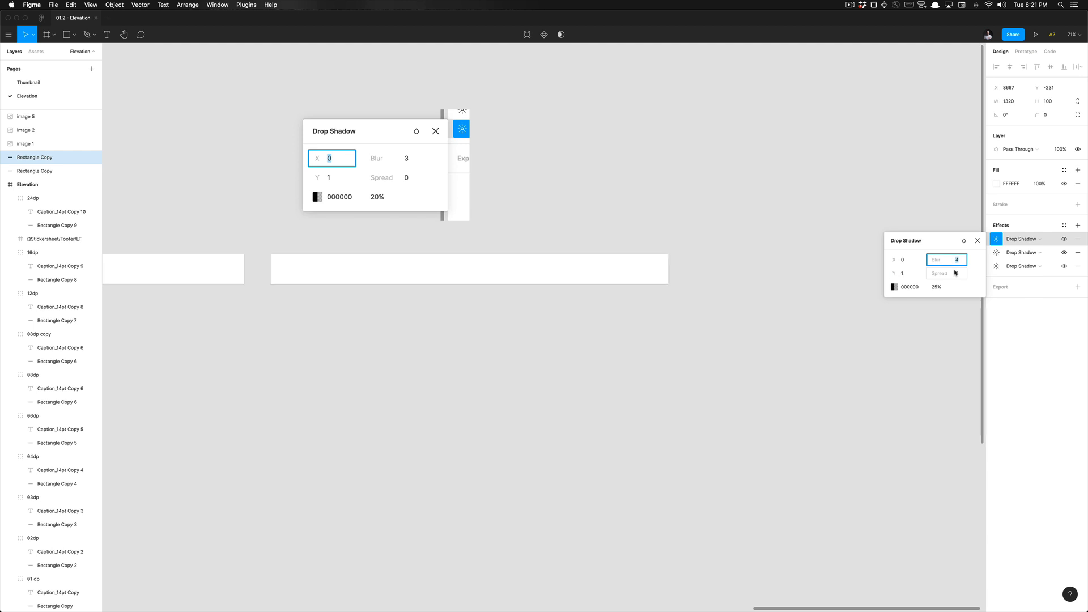
text(3)
key(Tab)
key(Tab)
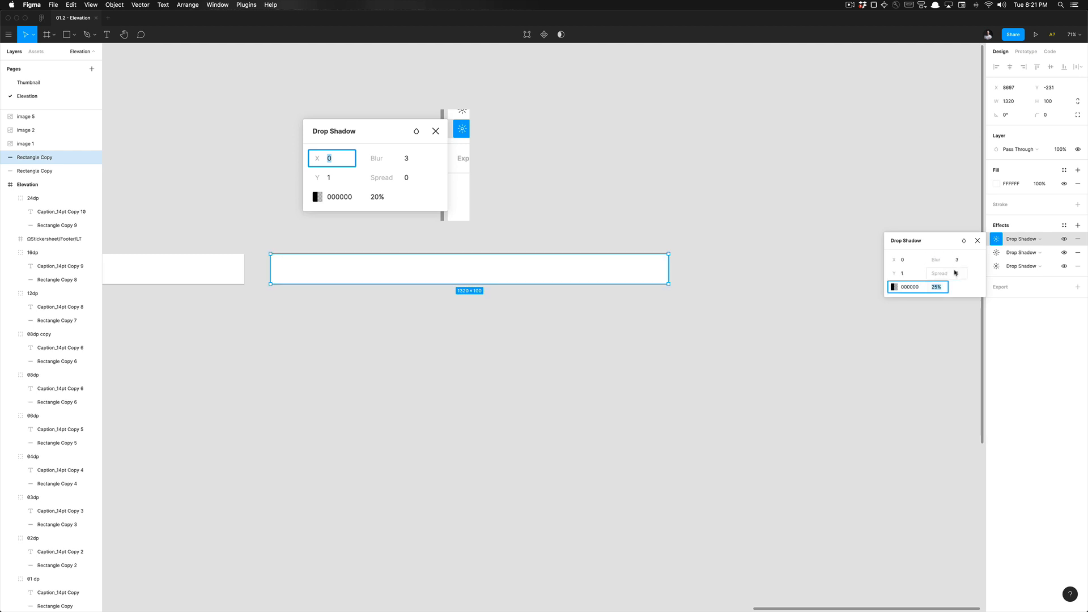
click(761, 219)
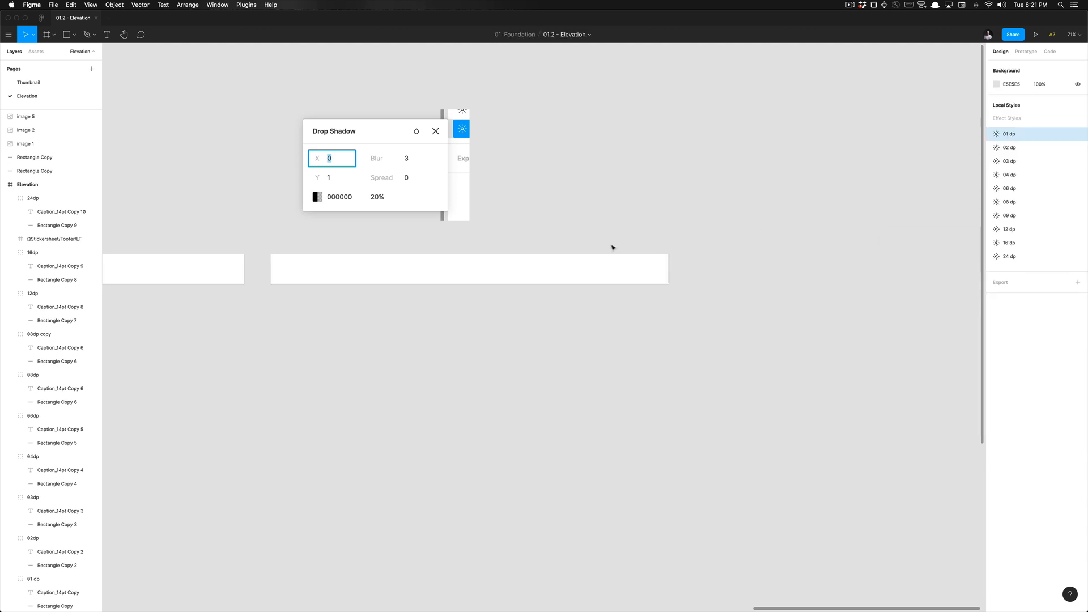
- Compare the shadow edges of the original and recreated rectangles, both up close and with the two side by side
scroll(583, 243, left, 3)
scroll(552, 243, up, 6)
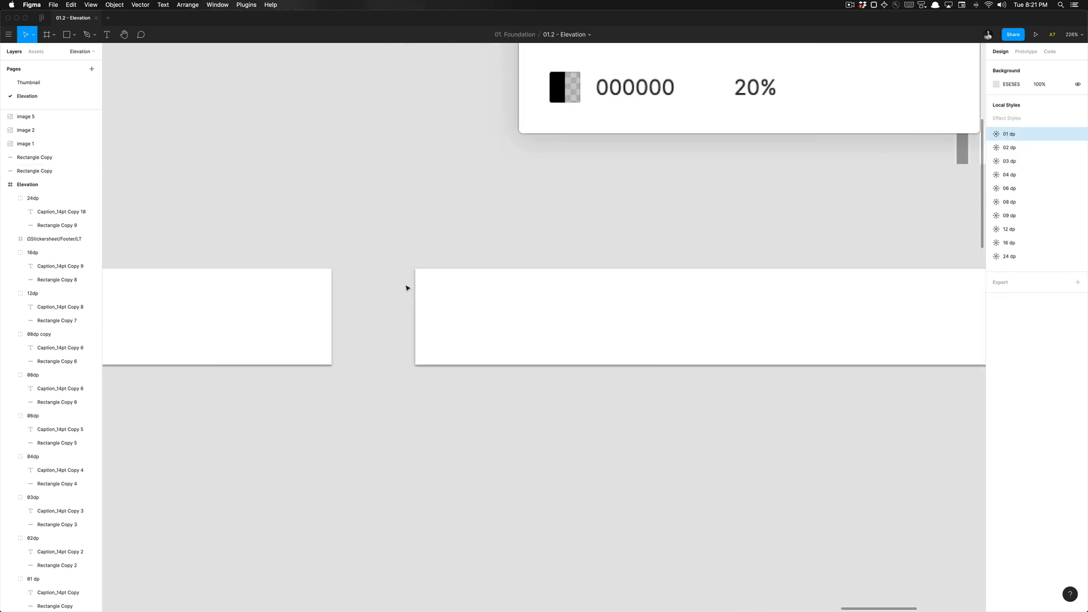
scroll(306, 303, up, 3)
click(306, 304)
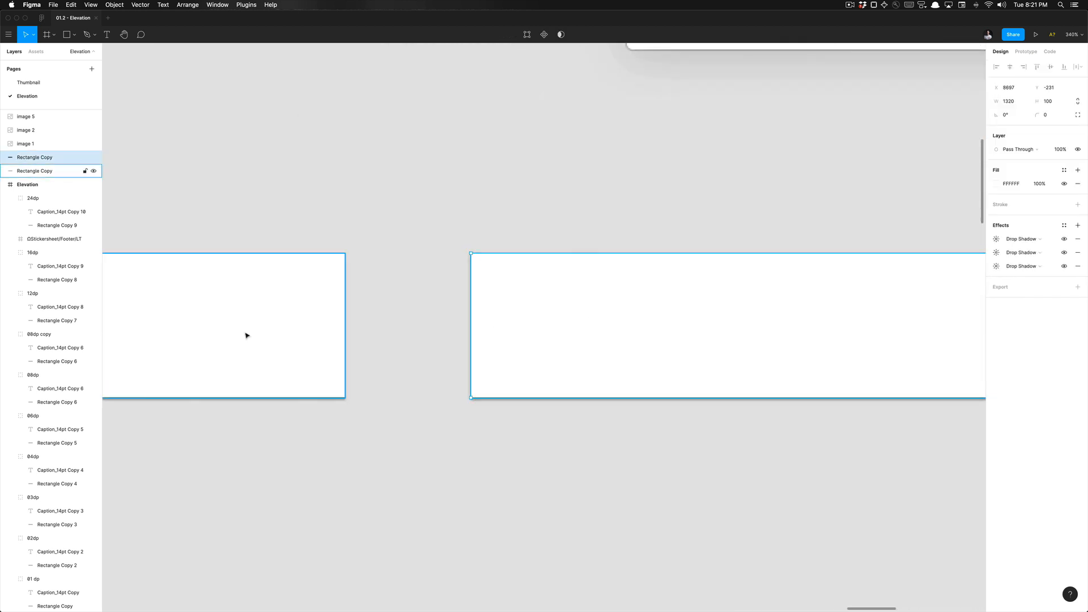
click(426, 289)
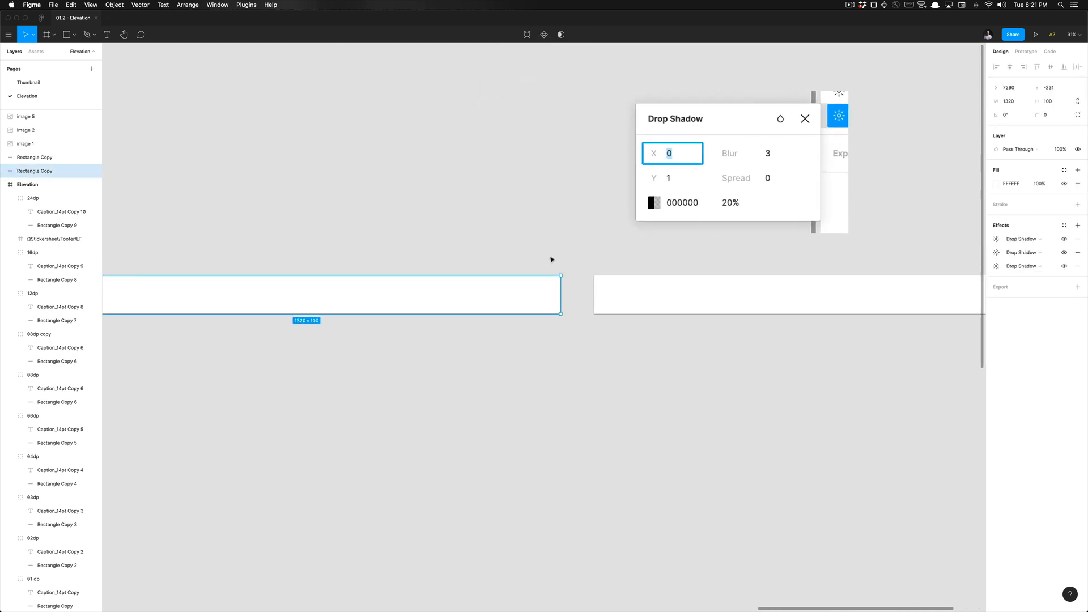
scroll(551, 259, right, 1)
click(508, 289)
click(536, 232)
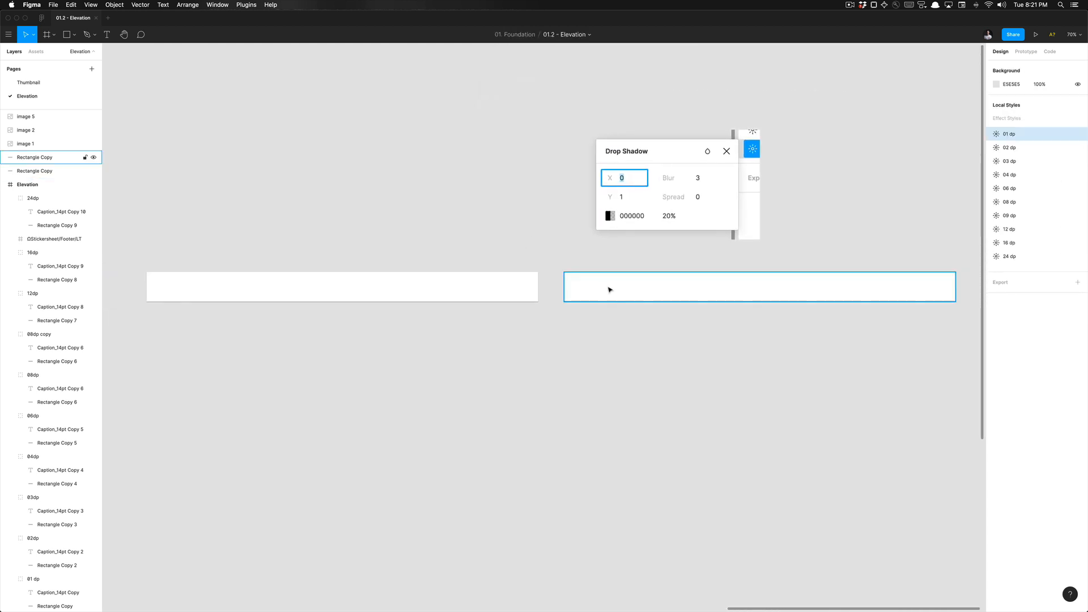
click(609, 289)
click(600, 354)
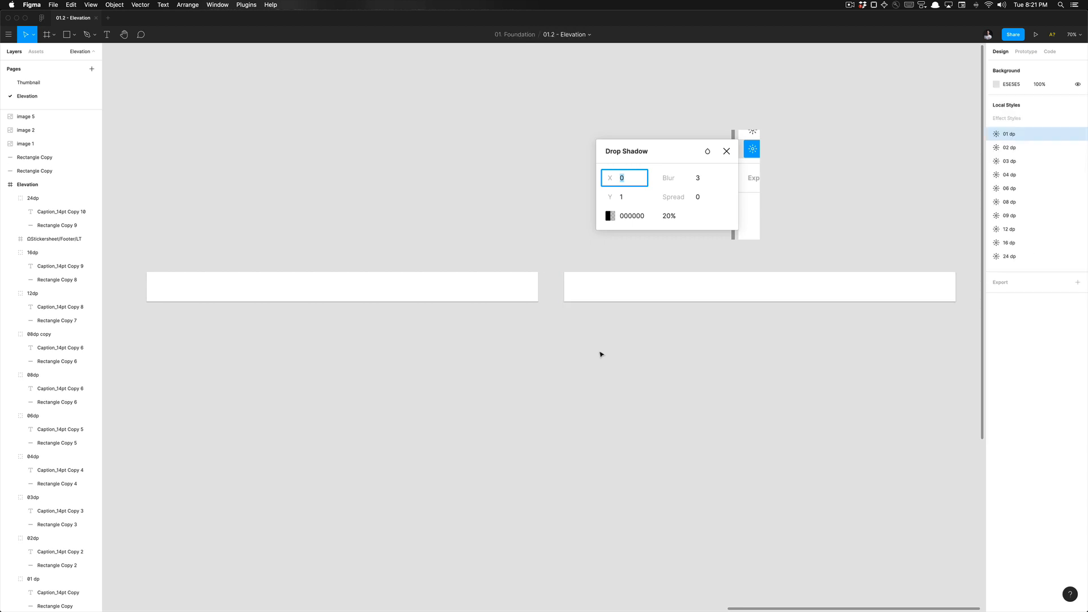
click(646, 289)
scroll(646, 290, right, 1)
scroll(646, 291, right, 2)
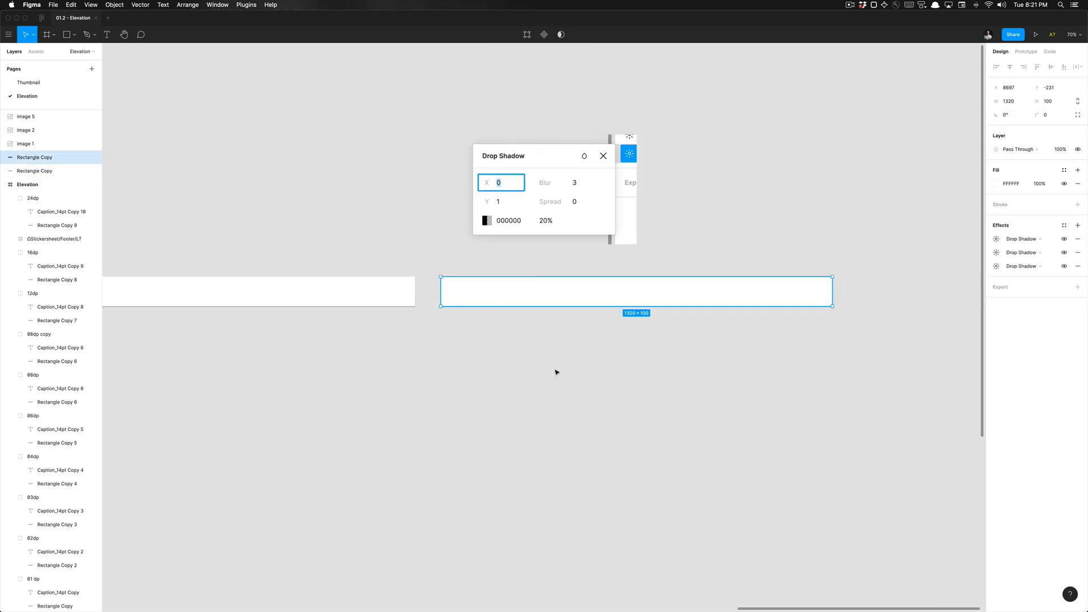
click(566, 269)
click(568, 289)
- Inspect the effect style applied to the 01 dp rectangle in the Elevation frame
scroll(568, 289, down, 3)
scroll(568, 289, left, 5)
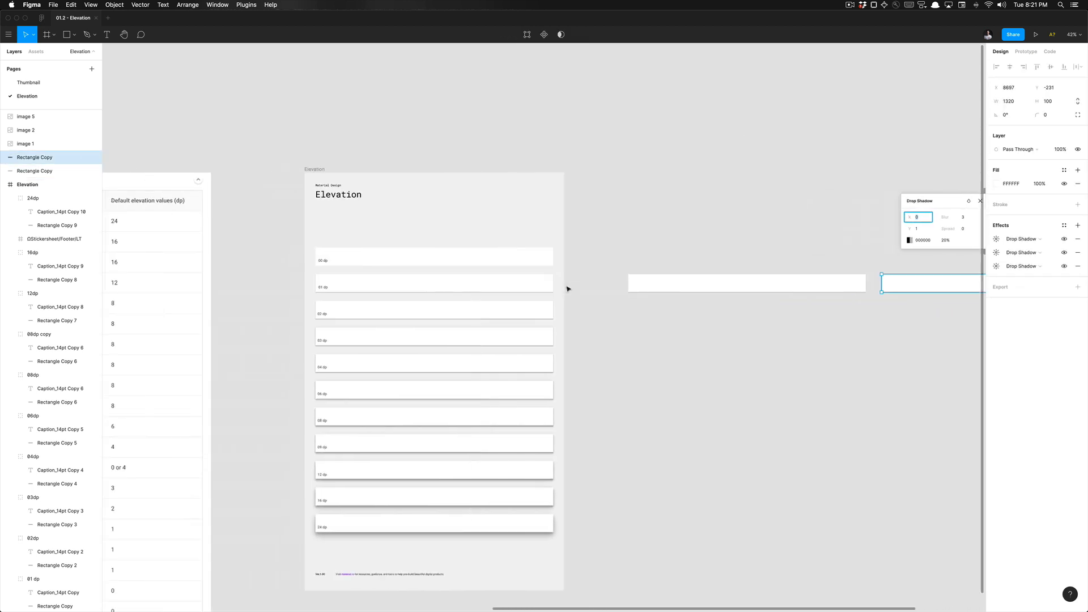
scroll(566, 287, up, 5)
click(400, 312)
scroll(400, 312, right, 5)
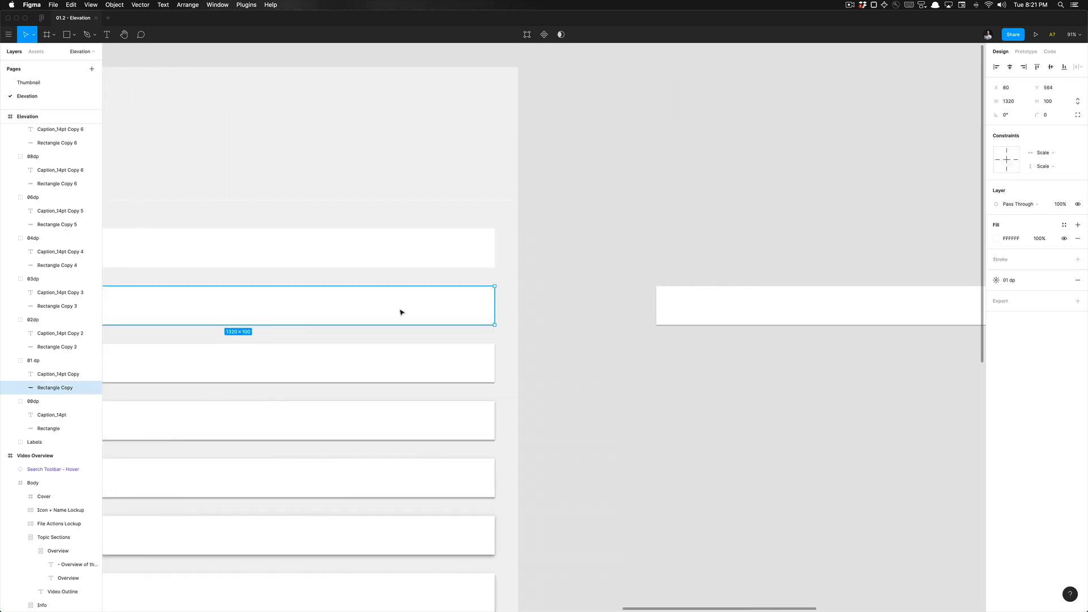
mouse_move(1055, 288)
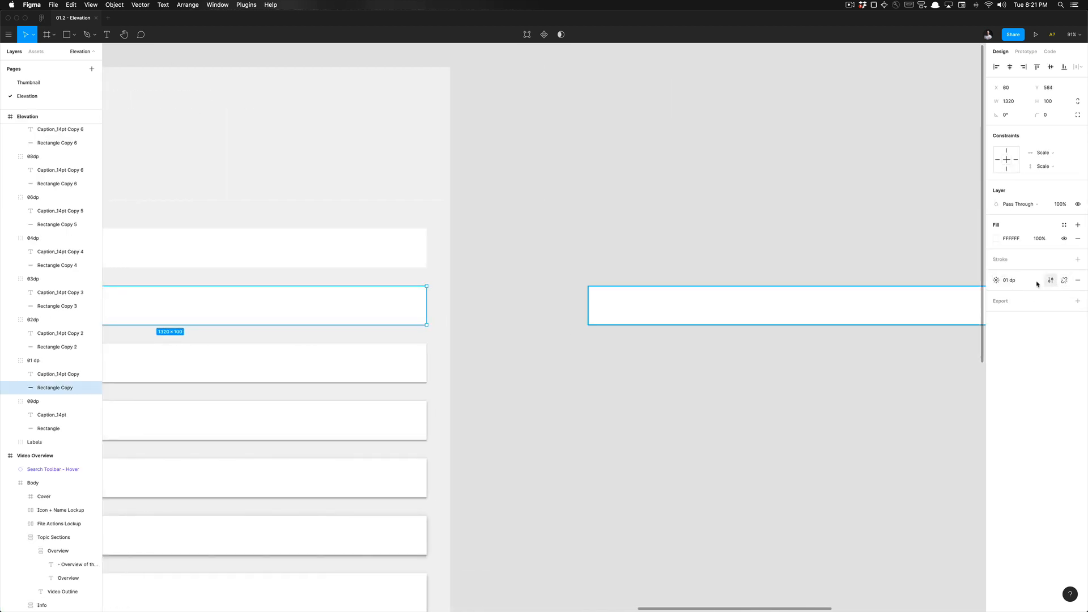
- Examine the recreated rectangle and its list of shadow effects against the original copy beside it
scroll(837, 304, down, 5)
scroll(837, 304, right, 2)
click(612, 306)
click(640, 355)
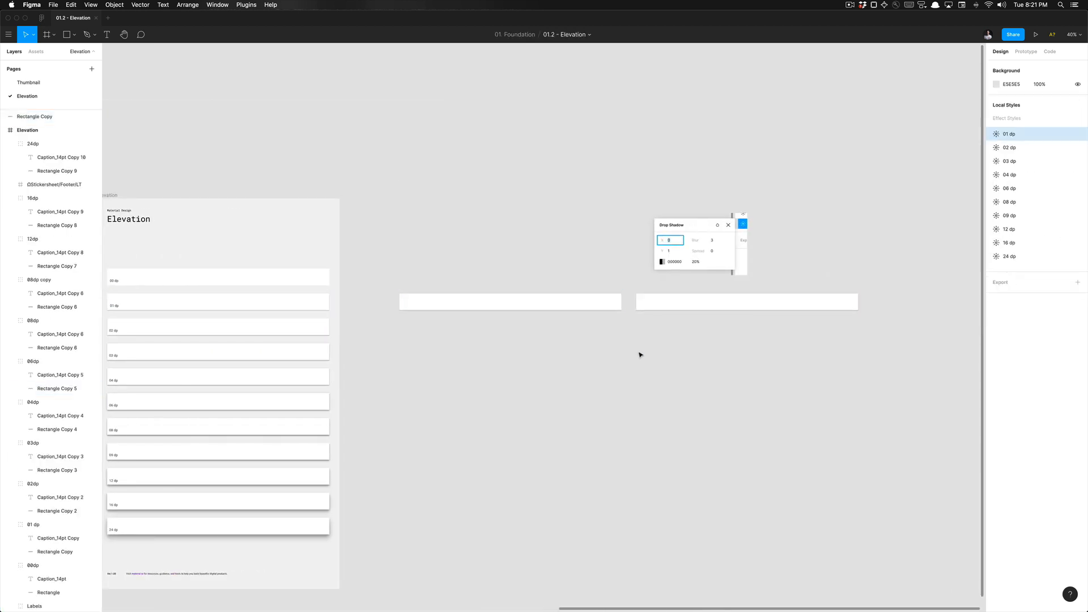
scroll(639, 355, up, 5)
scroll(639, 354, right, 4)
scroll(639, 355, up, 1)
scroll(547, 391, up, 3)
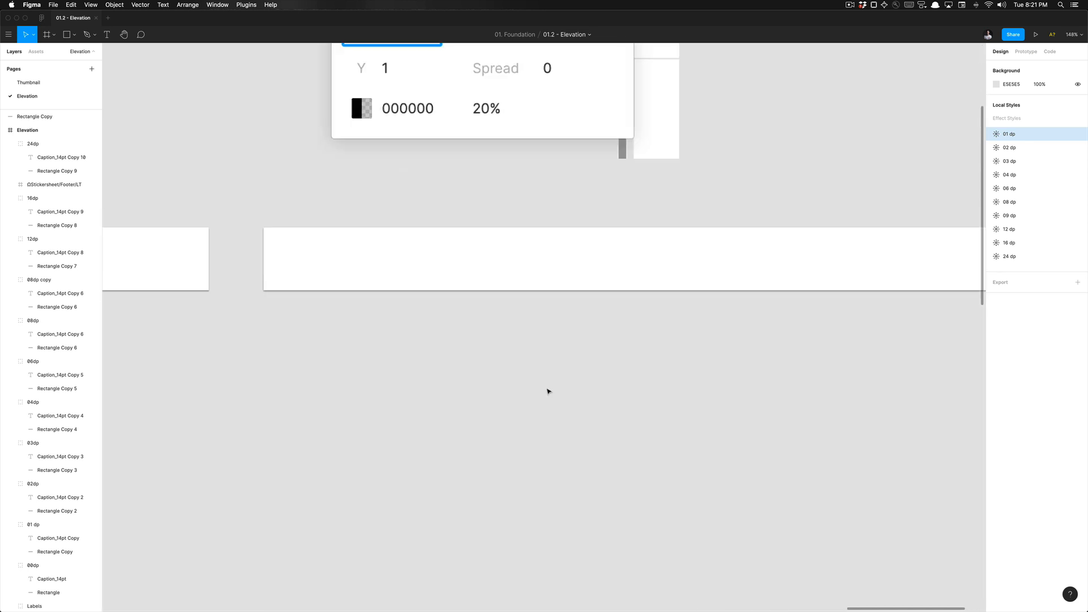
scroll(546, 390, down, 5)
click(526, 352)
click(522, 398)
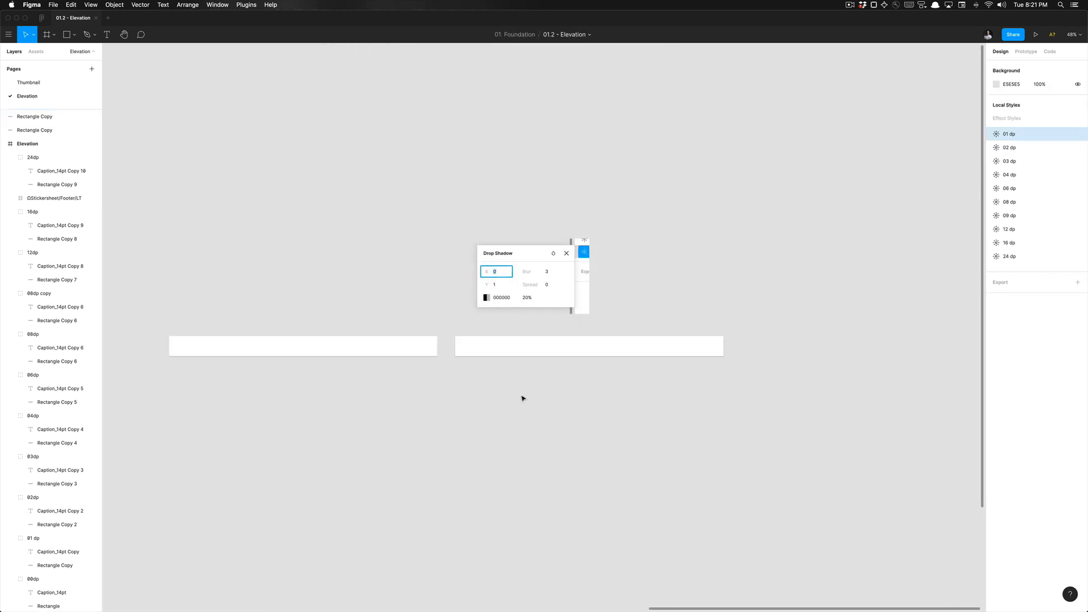
click(548, 355)
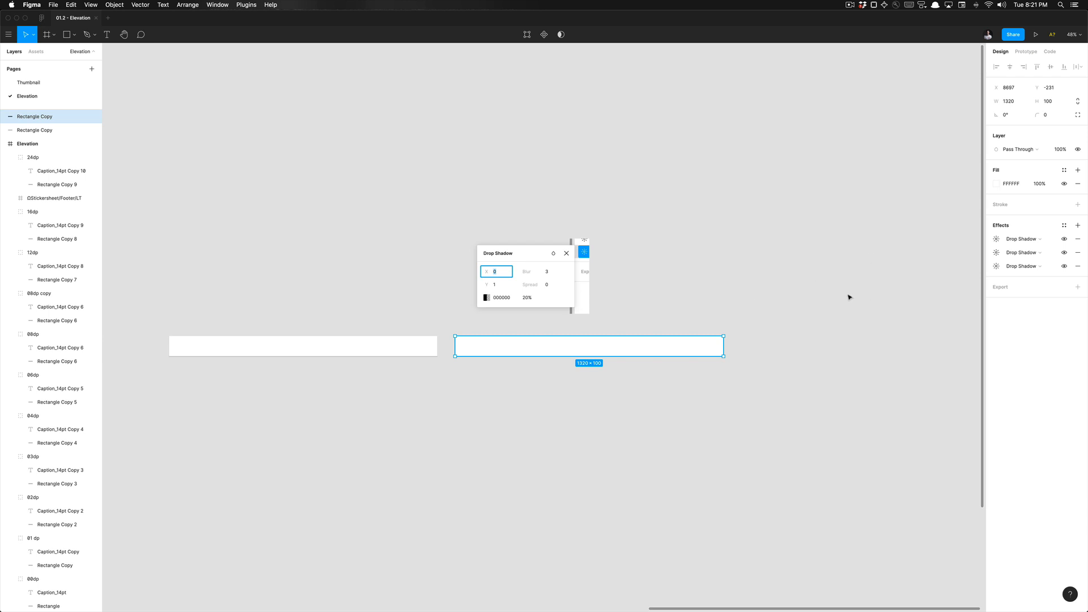
click(632, 279)
scroll(631, 279, right, 5)
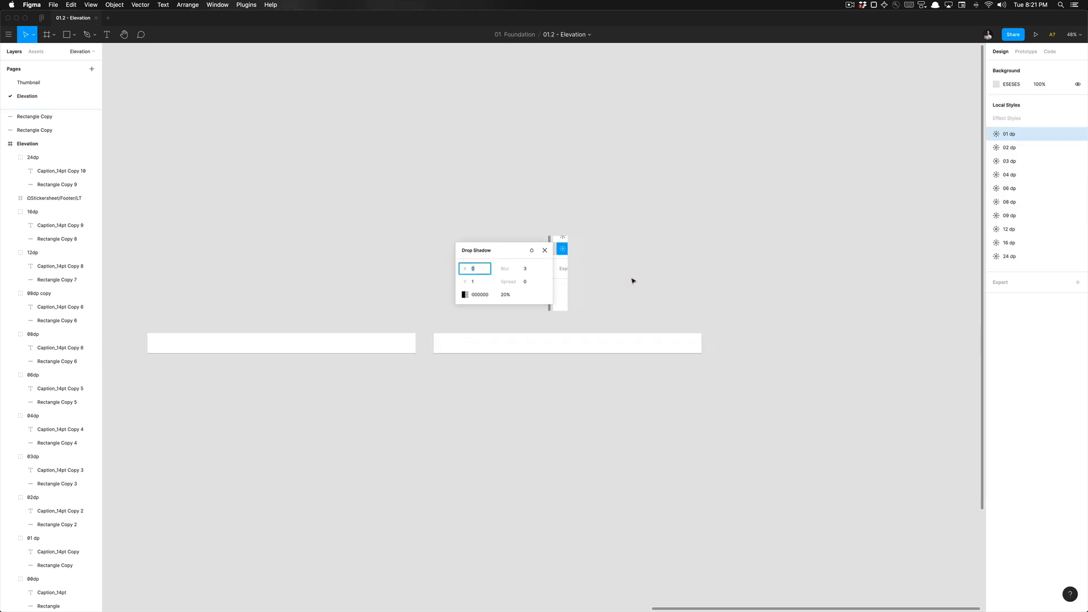
- Delete the remaining Drop Shadow reference screenshot above the recreated rectangle
click(530, 340)
click(481, 277)
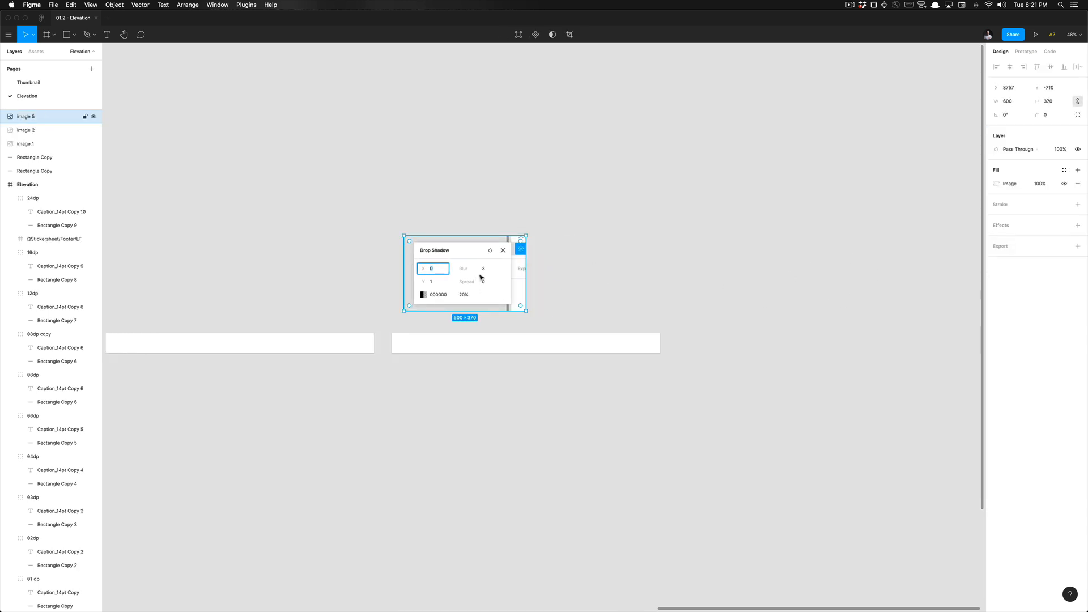
key(Delete)
scroll(525, 282, left, 5)
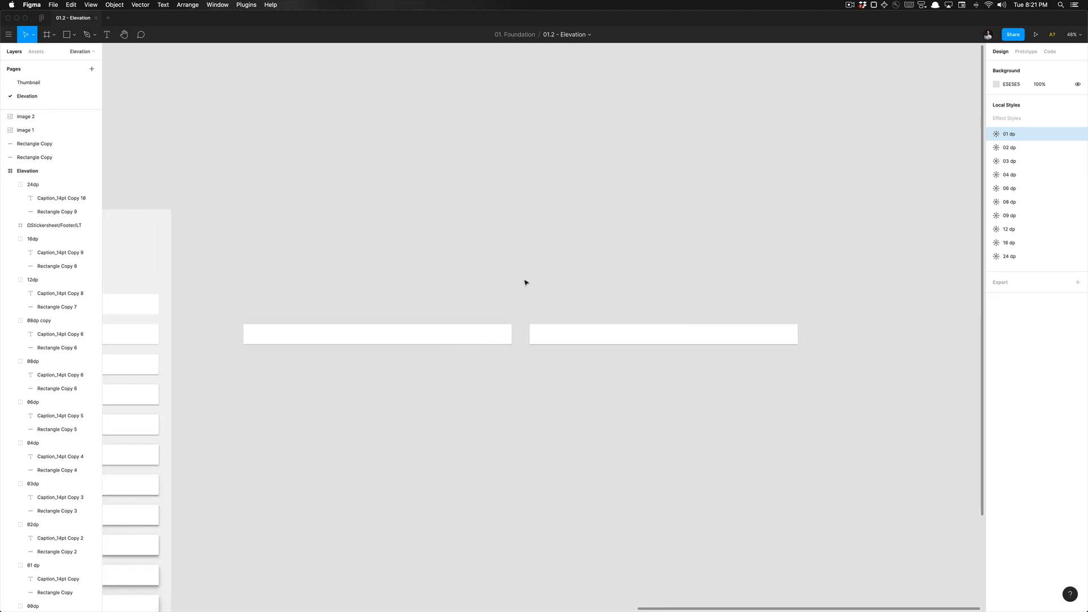
scroll(525, 281, up, 3)
click(549, 354)
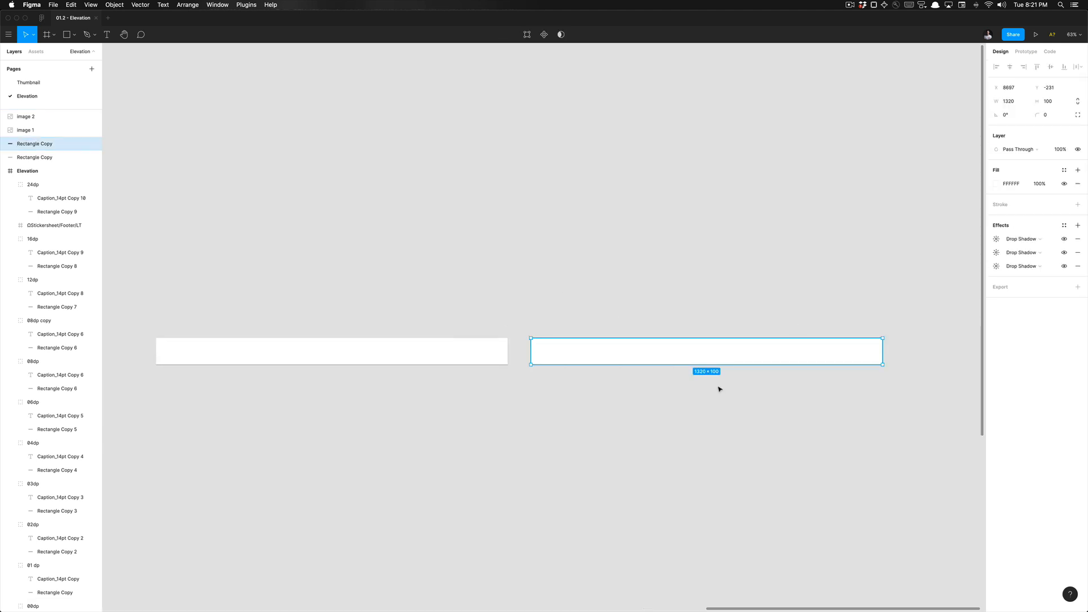
click(566, 293)
- Duplicate the 08 dp group from the Elevation frame into the empty canvas below the original 01 dp rectangle copy
scroll(416, 282, down, 3)
scroll(413, 281, left, 10)
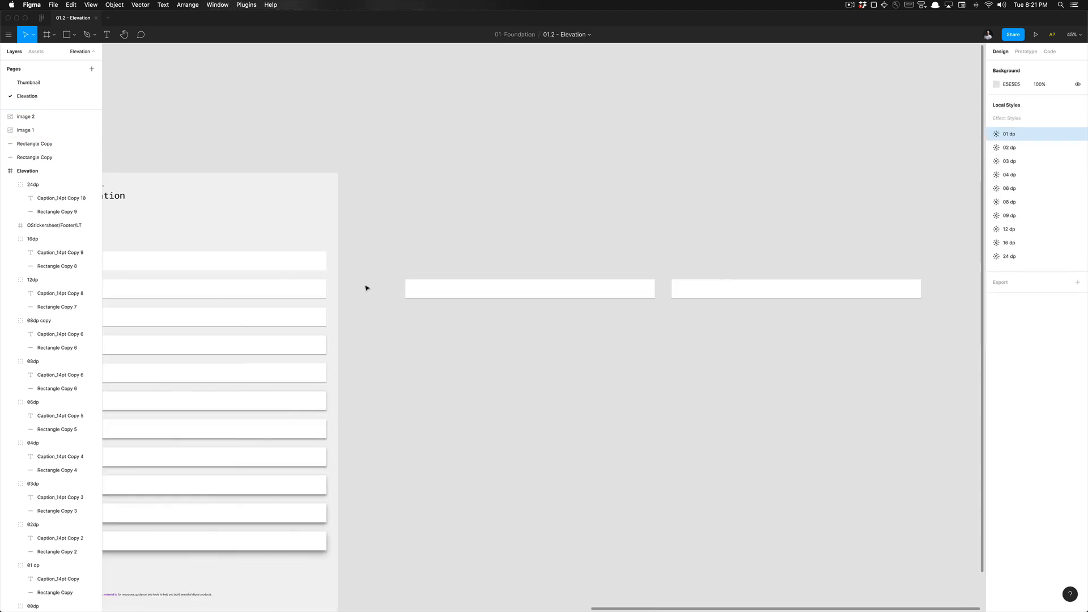
scroll(362, 305, right, 5)
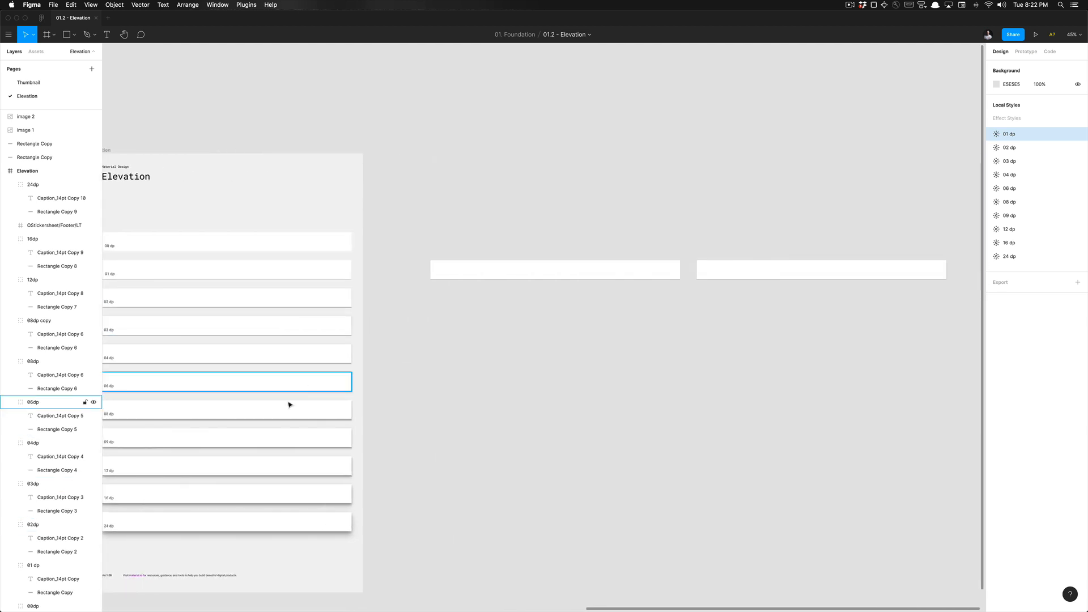
click(273, 403)
alt+drag(267, 398, 595, 397)
scroll(595, 396, right, 5)
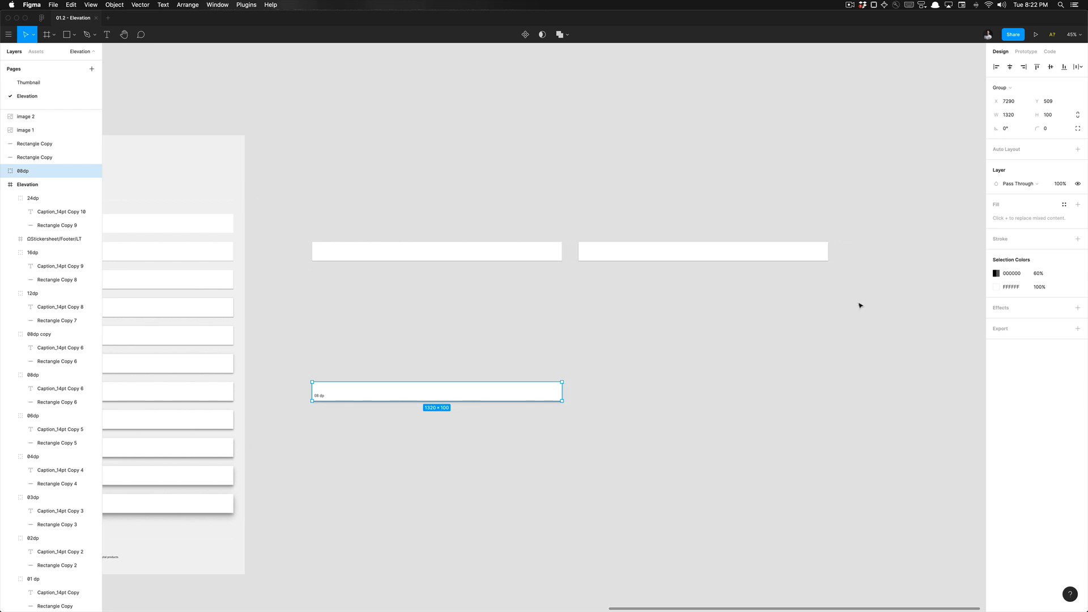
- Detach the 08 dp effect style from the rectangle inside the duplicated group
double_click(491, 396)
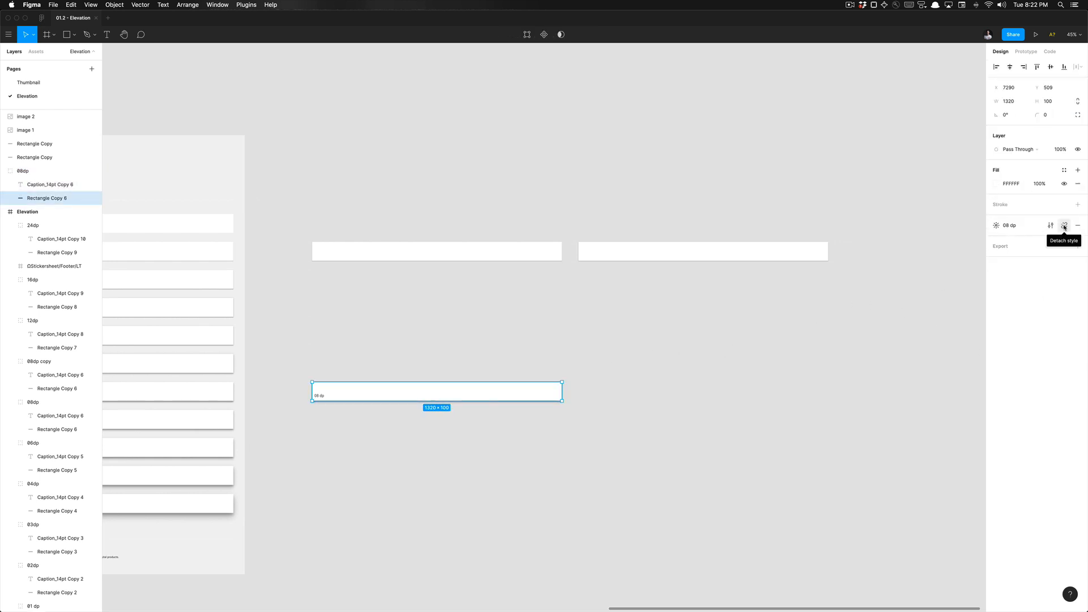
click(1065, 225)
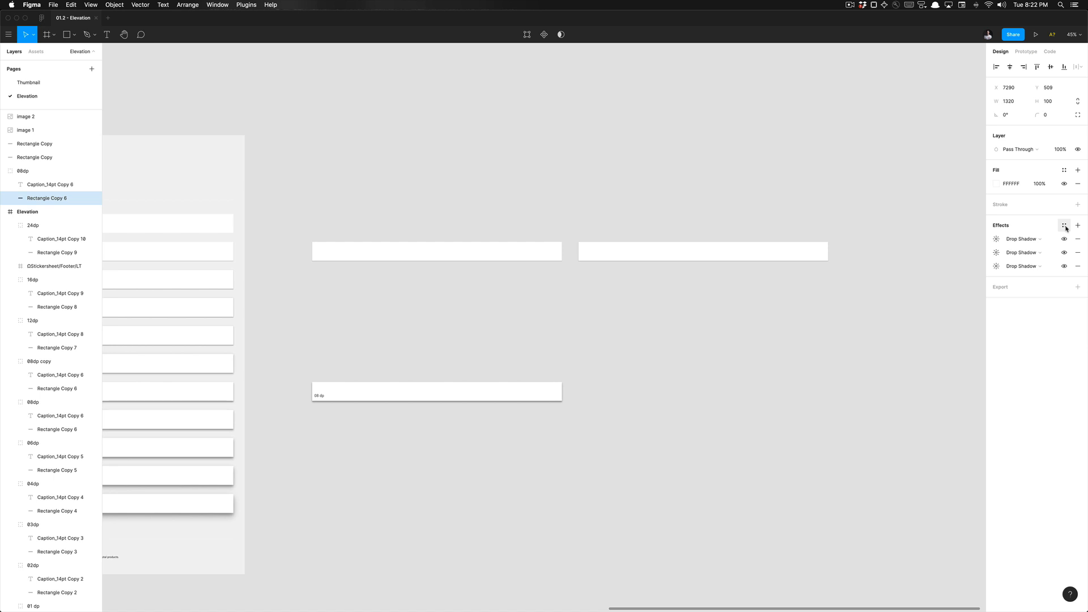
click(592, 372)
- Duplicate the recreated rectangle next to the 08 dp copy and remove all three Drop Shadows from the duplicate
click(646, 250)
drag(646, 250, 651, 391)
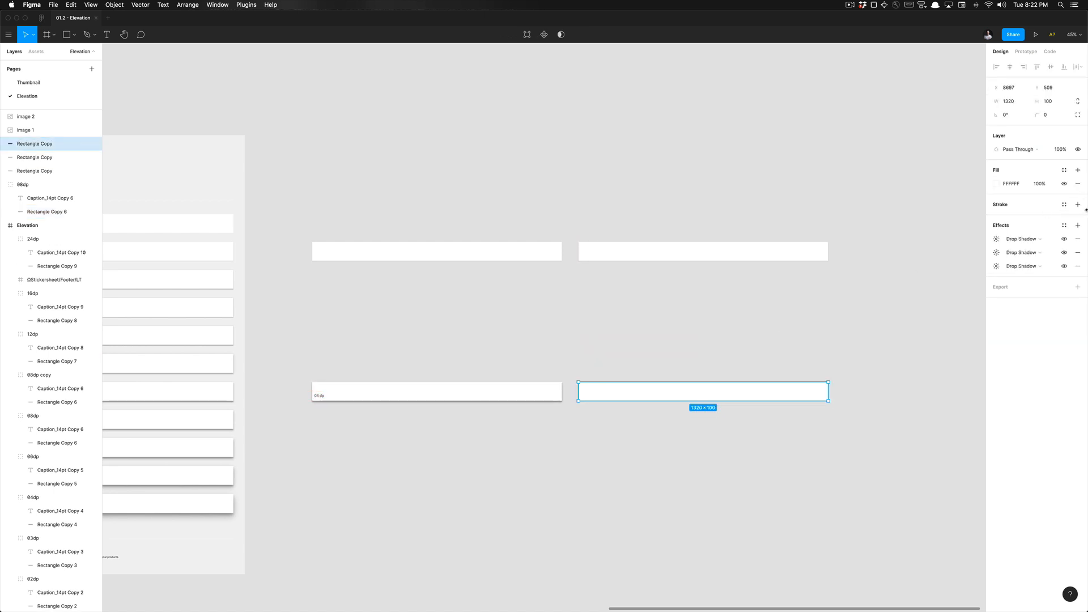
click(1079, 240)
click(1079, 240)
click(1079, 239)
click(561, 299)
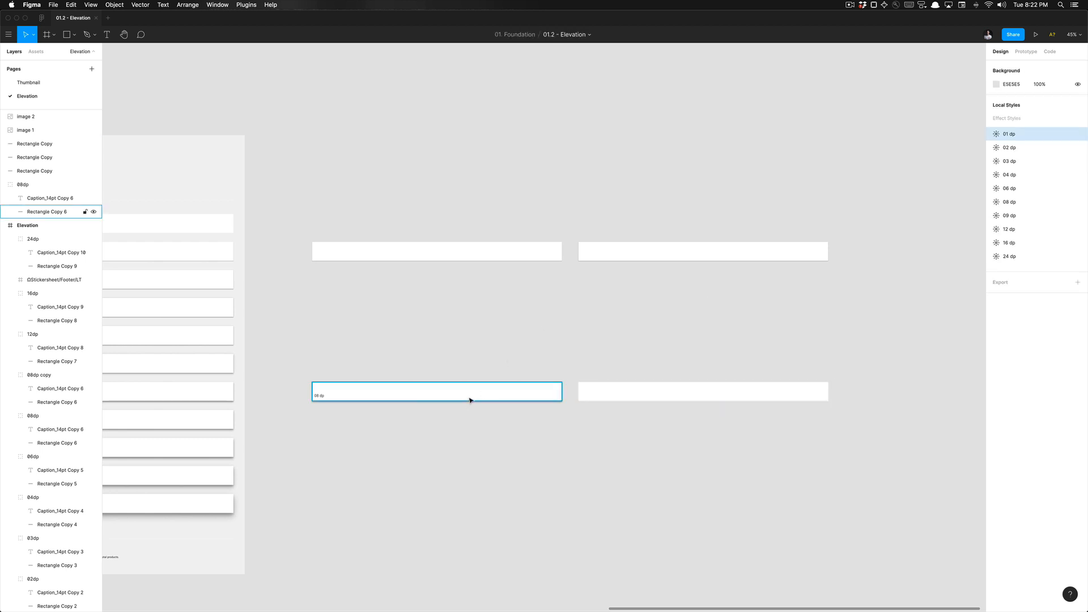
- Copy the 08 dp rectangle's properties and paste them onto the plain rectangle beside it
click(36, 212)
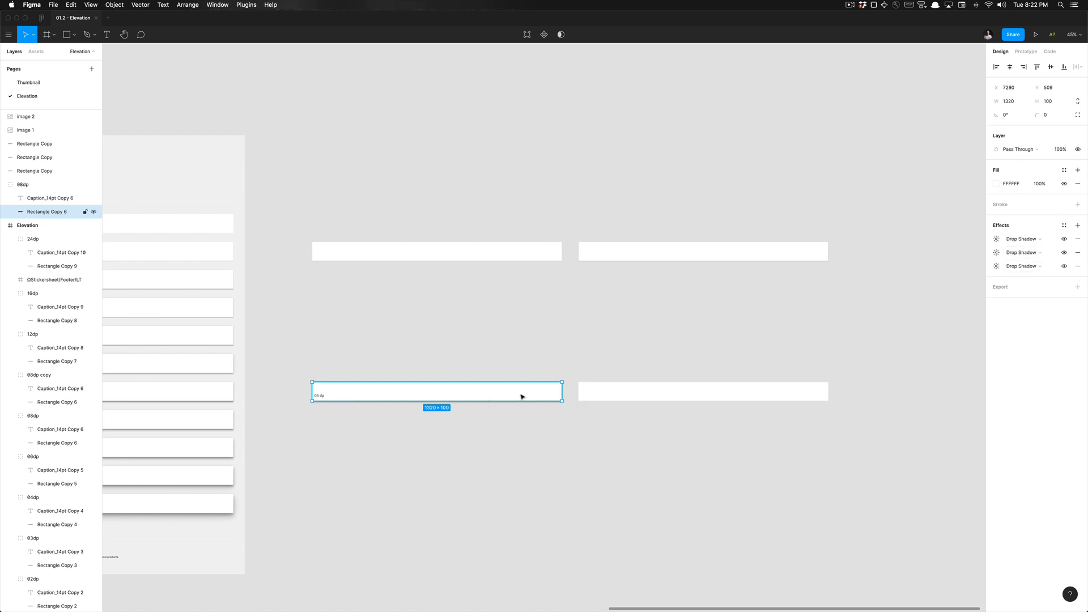
click(681, 400)
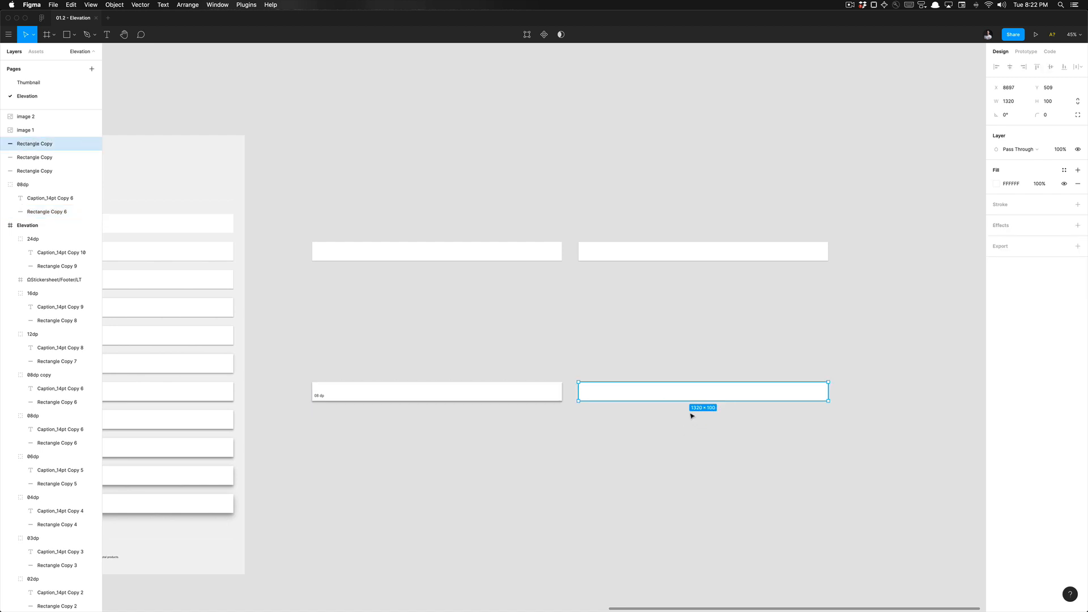
click(695, 365)
drag(670, 346, 737, 468)
click(774, 469)
click(731, 390)
key(super+alt+v)
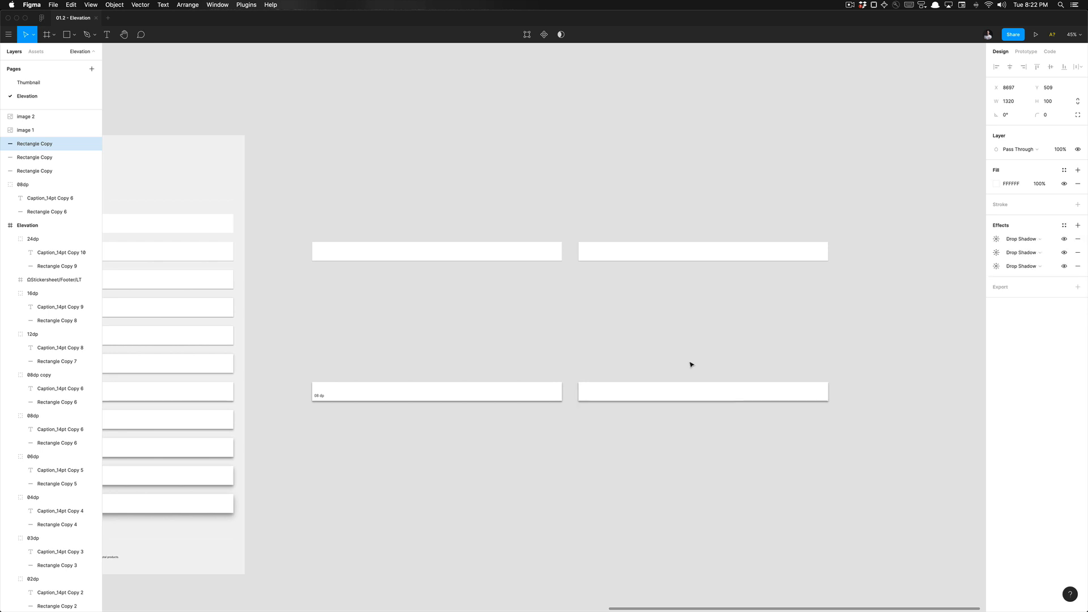
- Undo and redo the pasted properties on the plain rectangle to compare it with and without the shadows
scroll(656, 371, up, 5)
key(super+z)
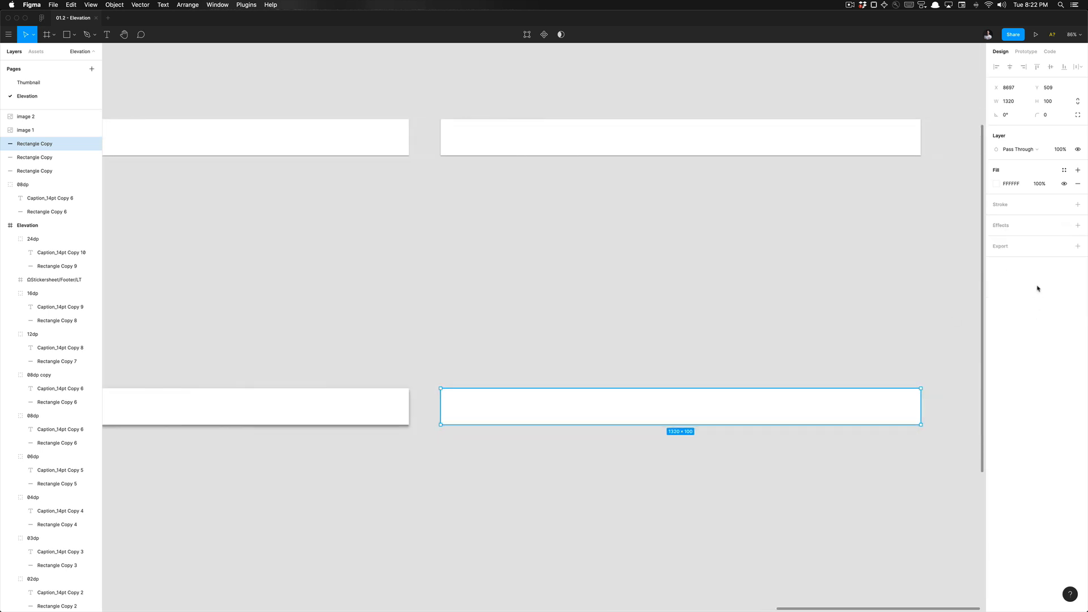
key(super+shift+z)
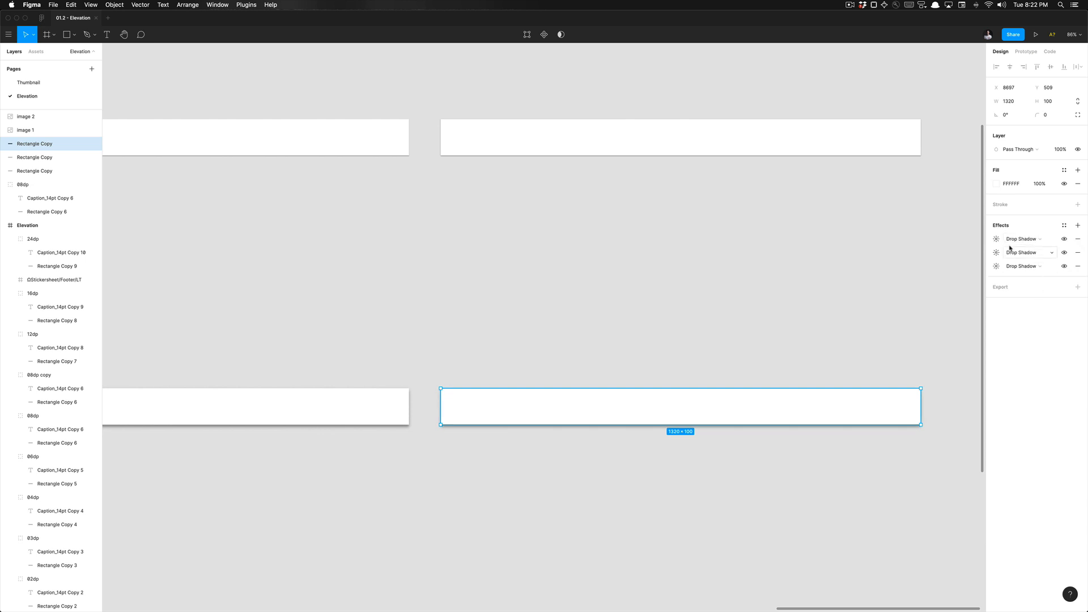
- Compare the pasted shadows on the lower plain rectangle with those on the rectangle above it
scroll(750, 296, down, 10)
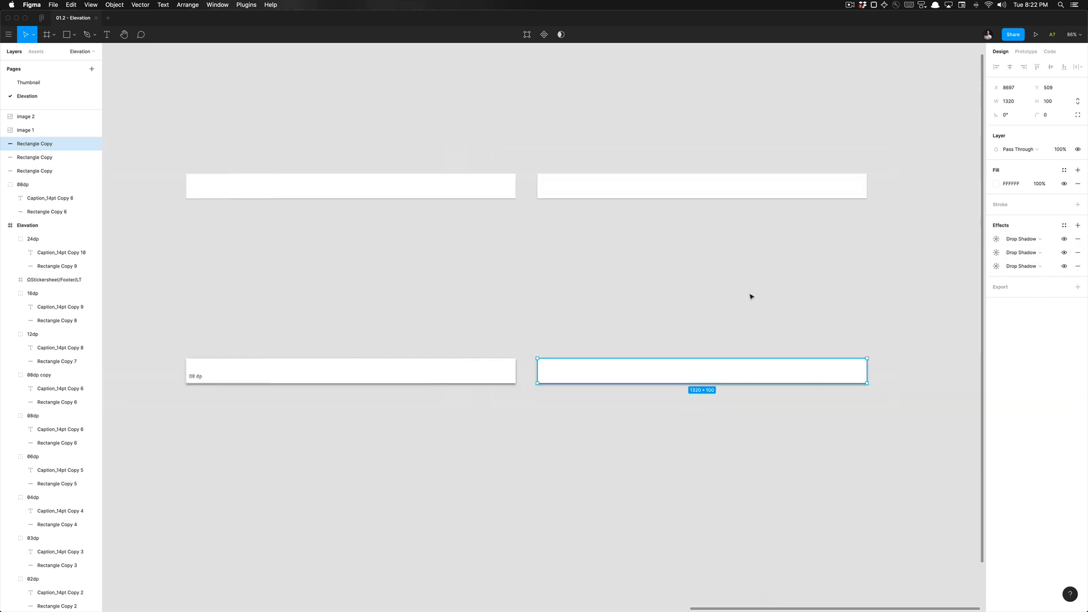
click(751, 298)
scroll(704, 260, up, 5)
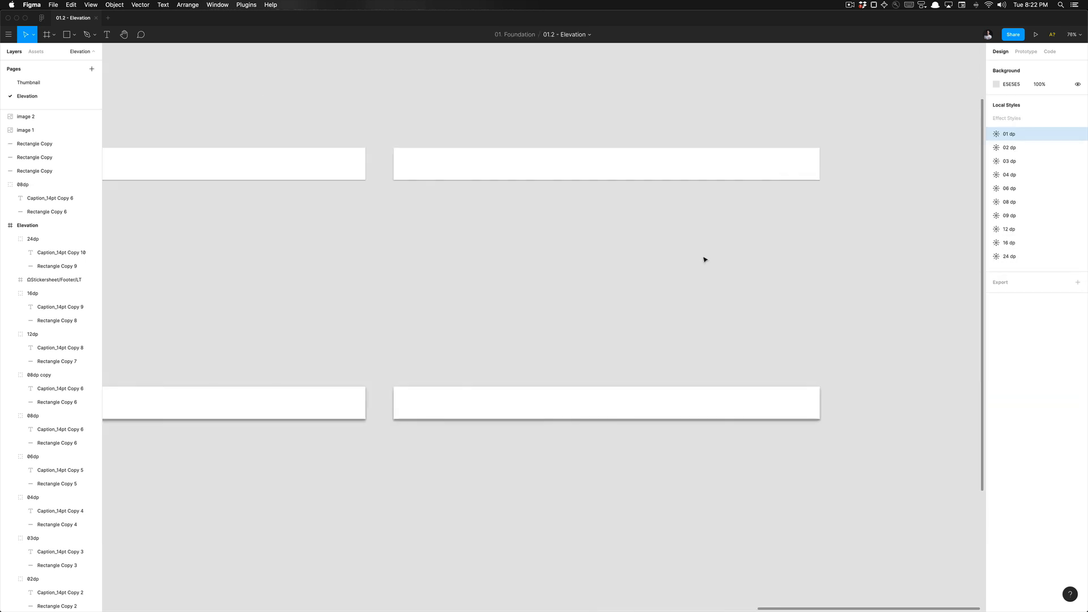
scroll(405, 182, up, 2)
click(529, 236)
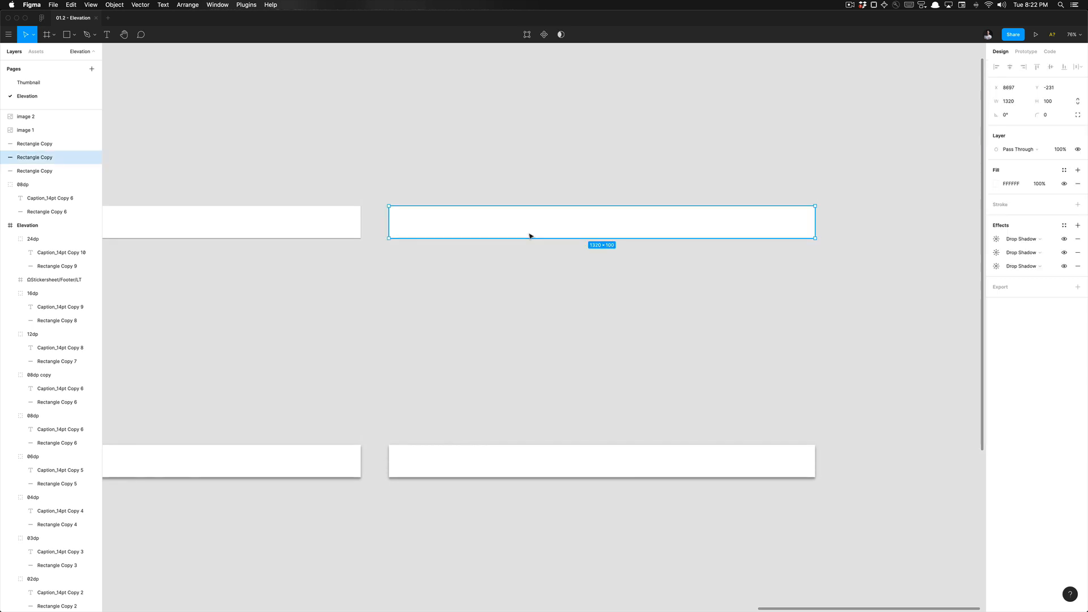
click(575, 177)
scroll(575, 178, down, 6)
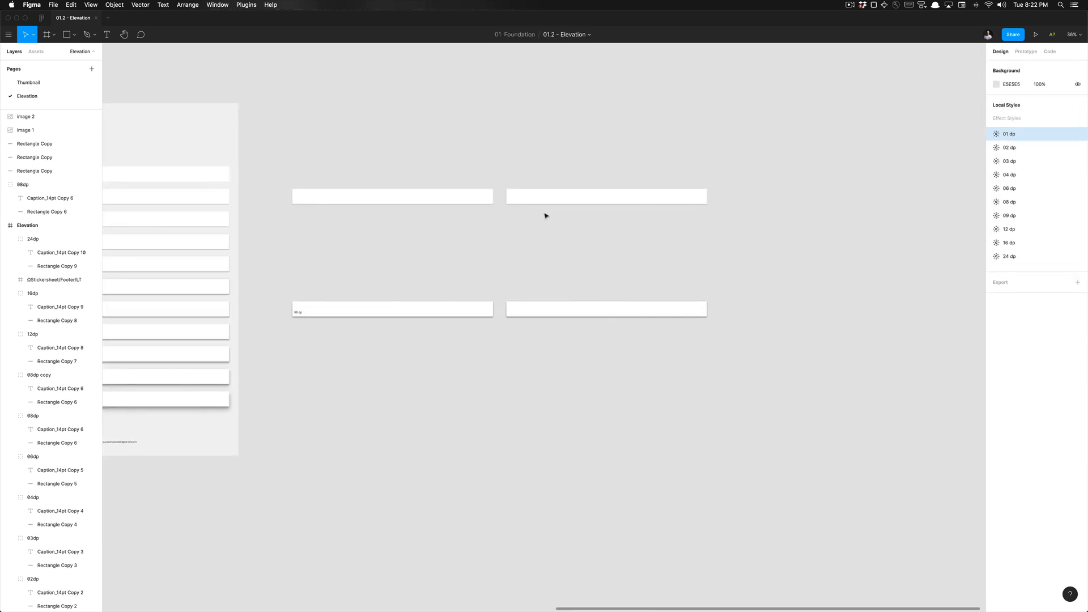
- Review the settings of each of the three Drop Shadows on the recreated 01 dp rectangle
click(476, 197)
click(995, 240)
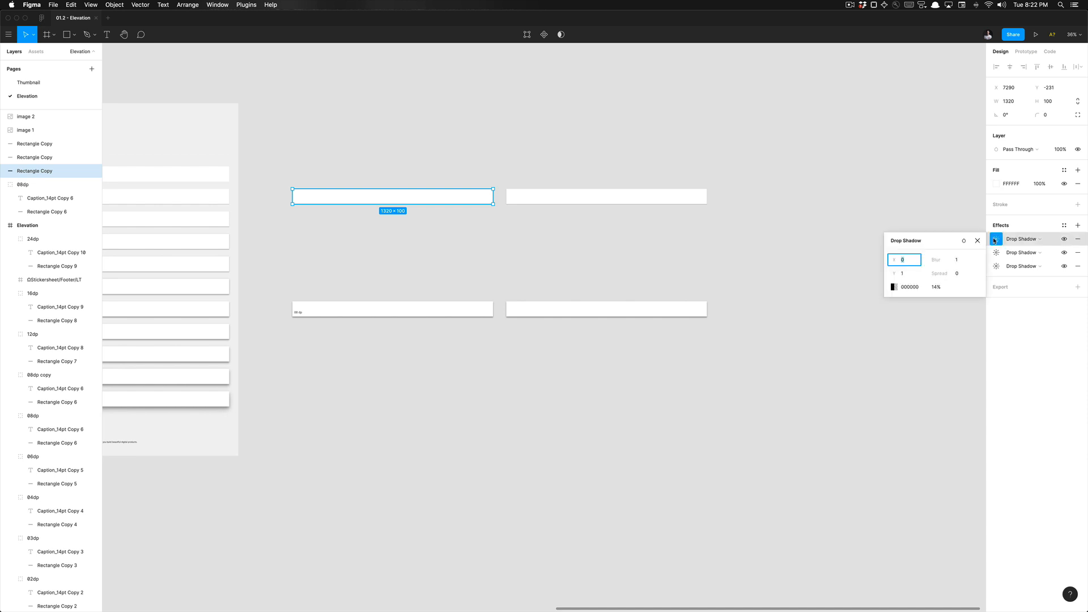
click(995, 252)
click(996, 266)
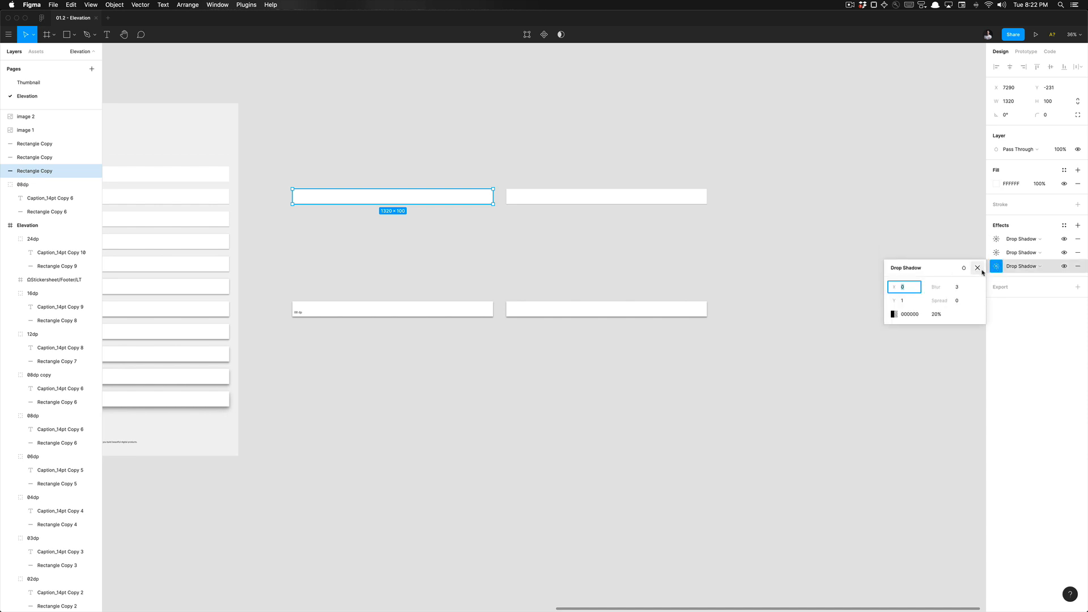
click(978, 267)
click(911, 251)
scroll(745, 232, left, 2)
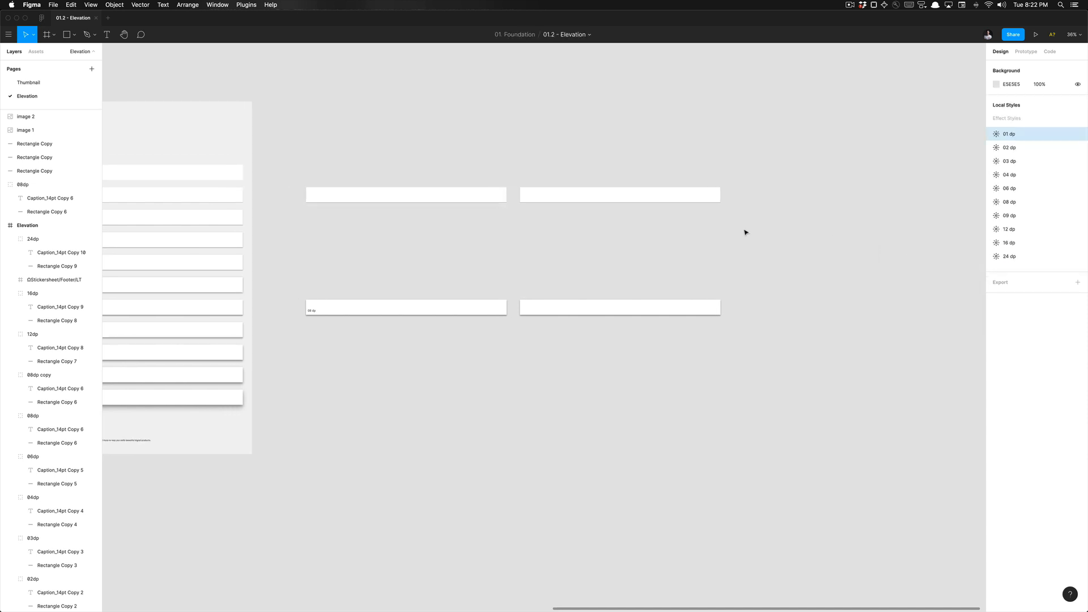
scroll(527, 230, left, 3)
scroll(614, 244, right, 2)
scroll(615, 244, up, 1)
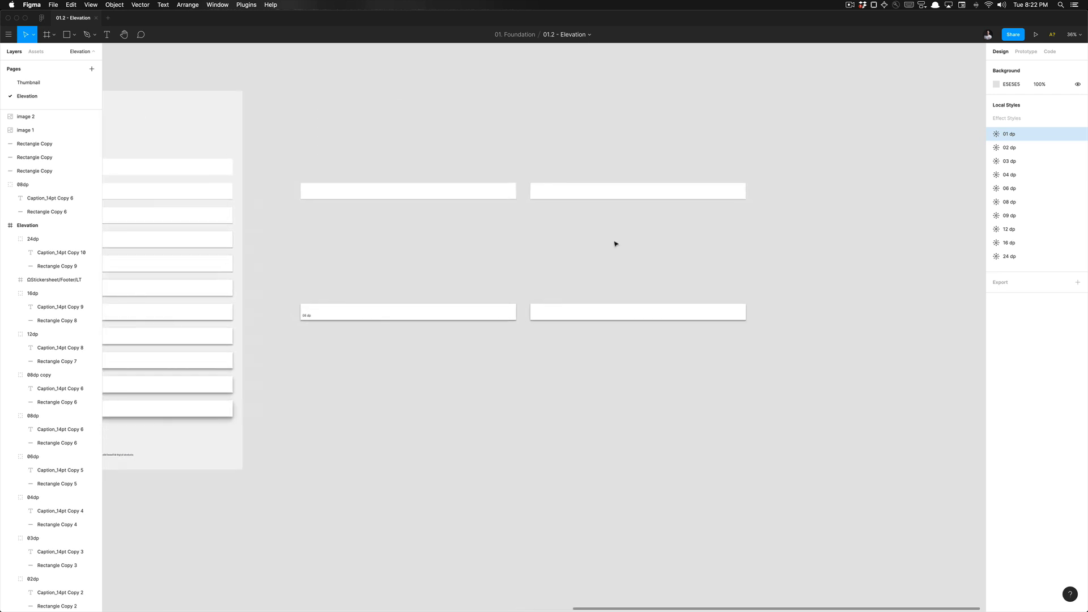
scroll(615, 244, down, 2)
scroll(615, 244, left, 2)
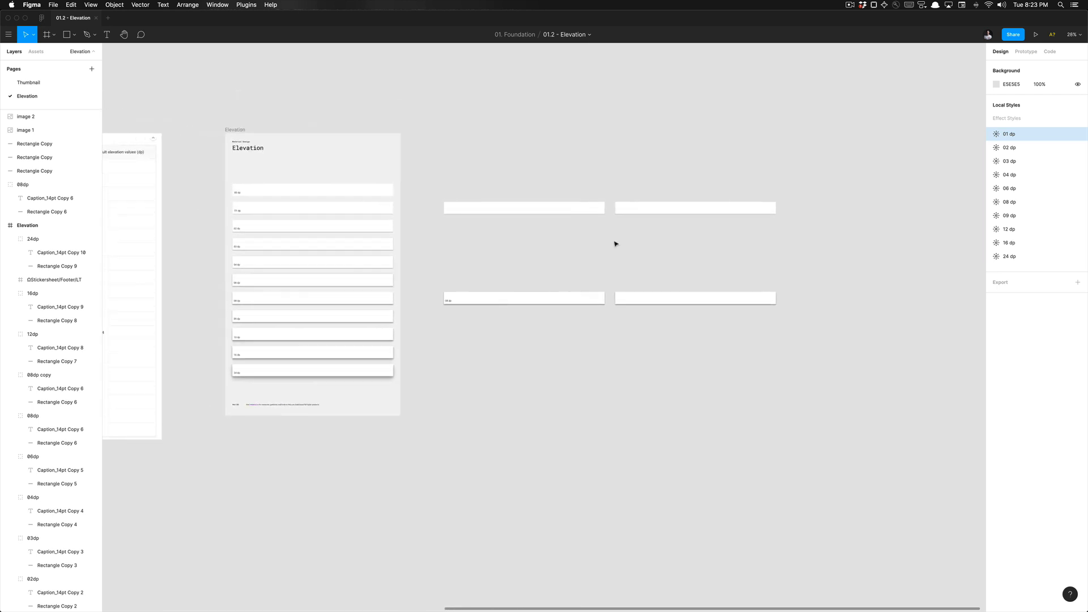
scroll(614, 242, up, 2)
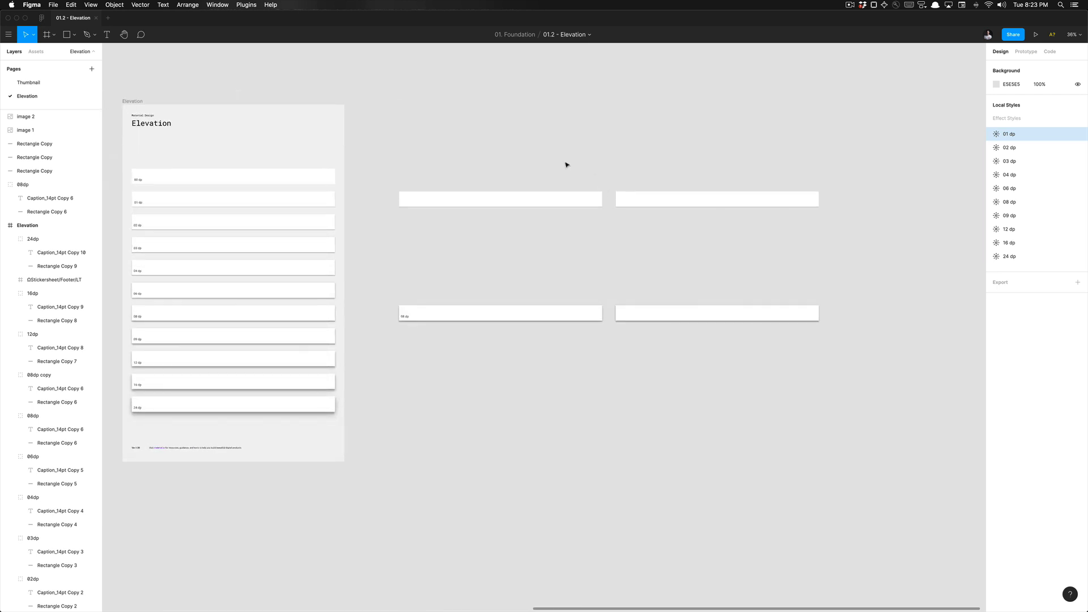
click(303, 180)
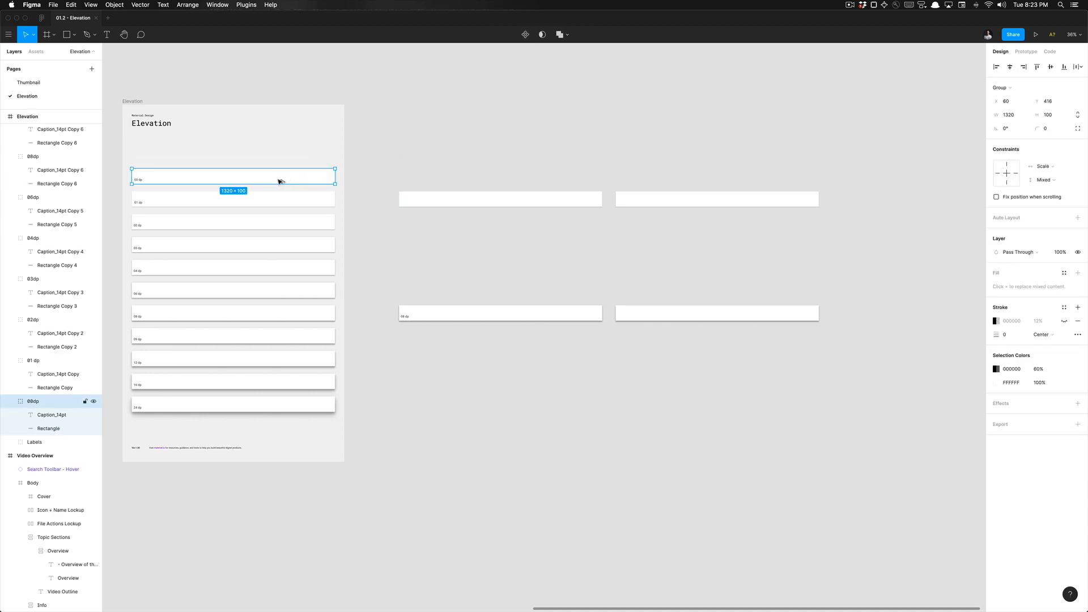
super+click(278, 224)
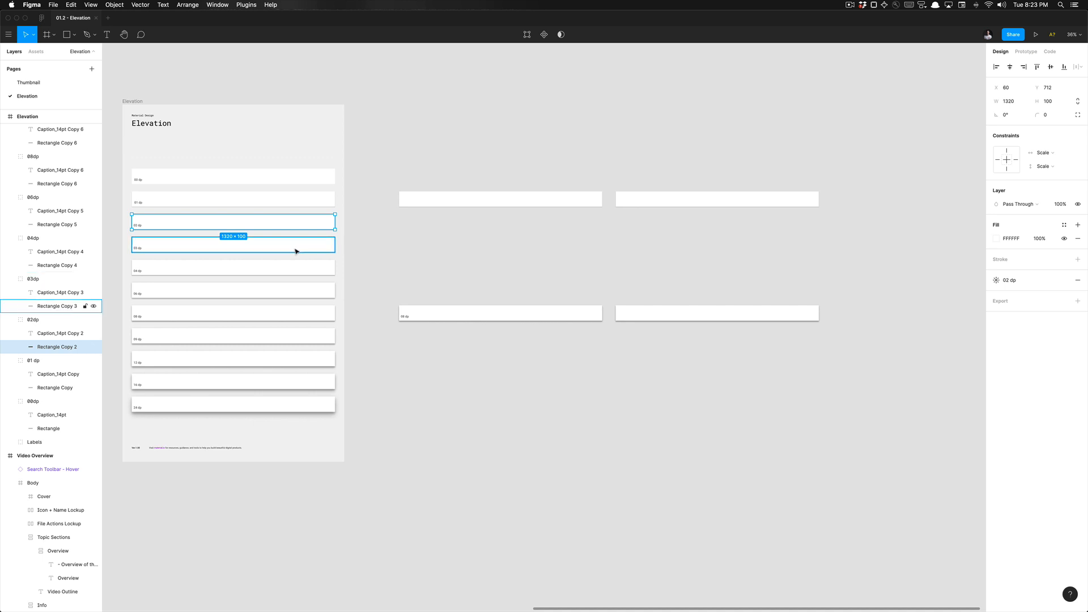
shift+super+click(297, 248)
click(345, 233)
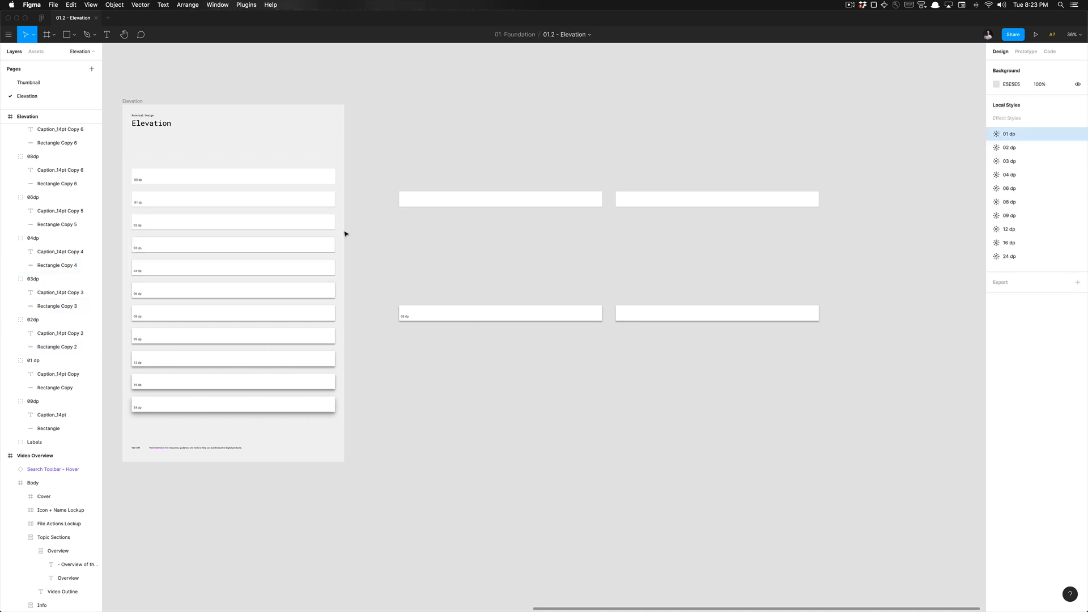
- Duplicate the 02, 03, 04, 06, 09, 12, 16 and 24 dp rectangles outside the Elevation frame, aligned in the 08 dp copy's column
super+click(325, 228)
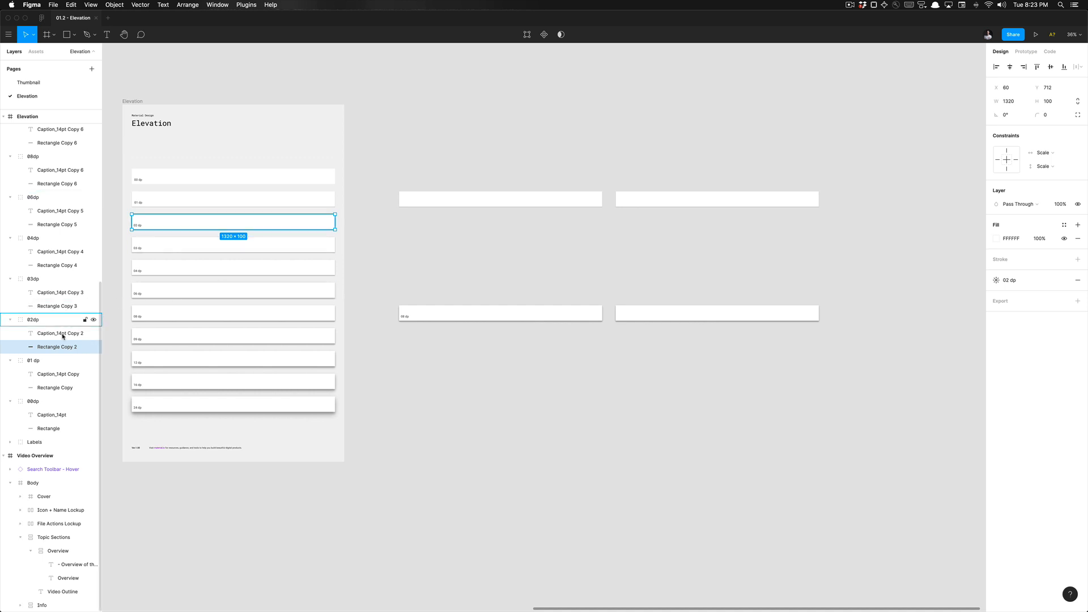
shift+click(315, 247)
shift+click(318, 271)
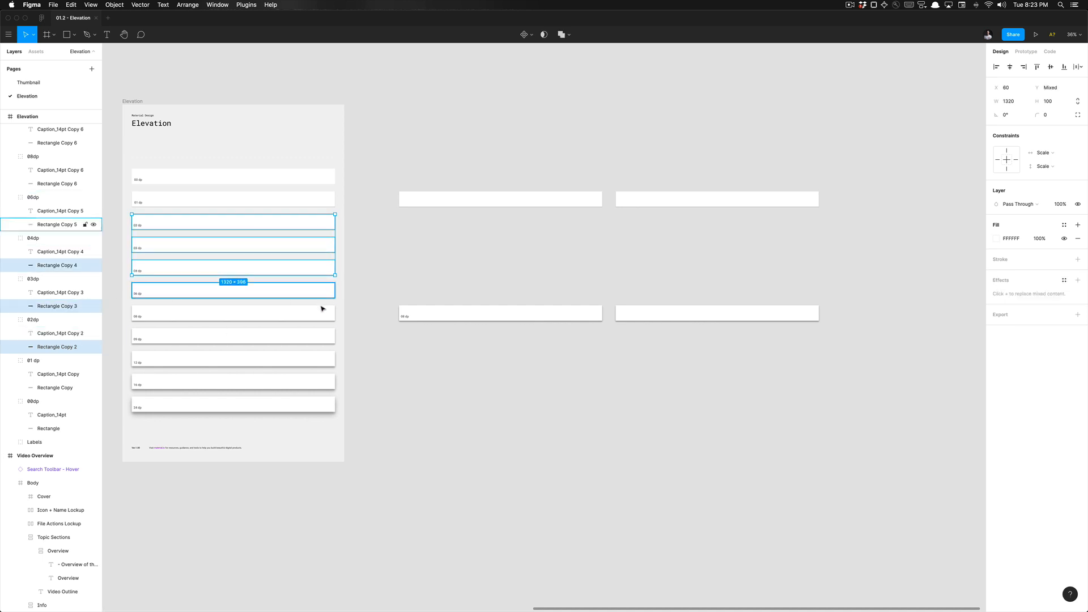
shift+click(321, 294)
shift+click(320, 337)
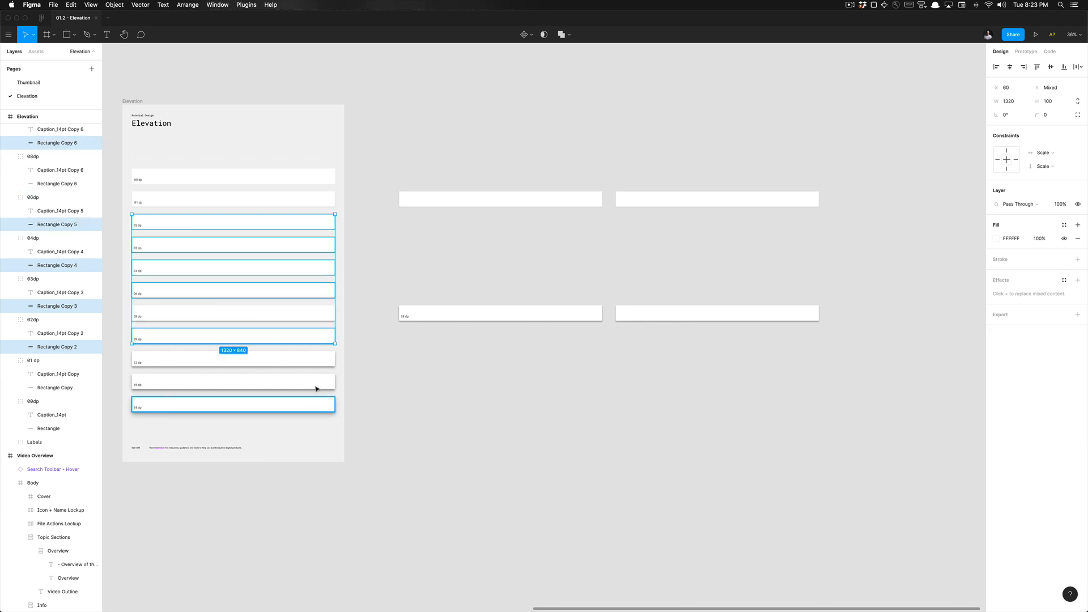
shift+click(316, 362)
shift+click(322, 386)
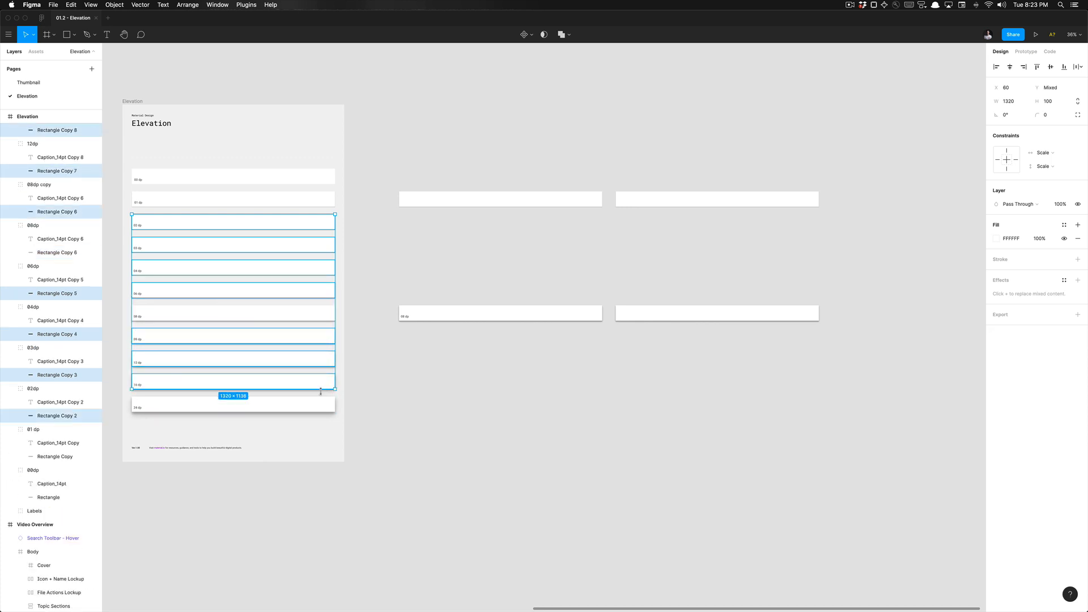
shift+click(323, 403)
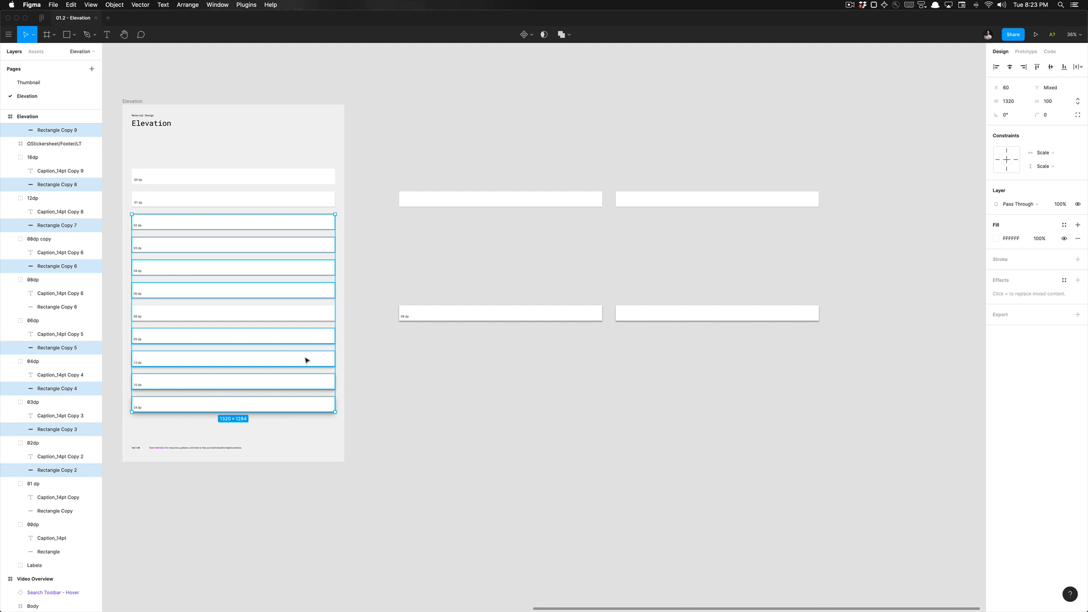
drag(291, 357, 559, 354)
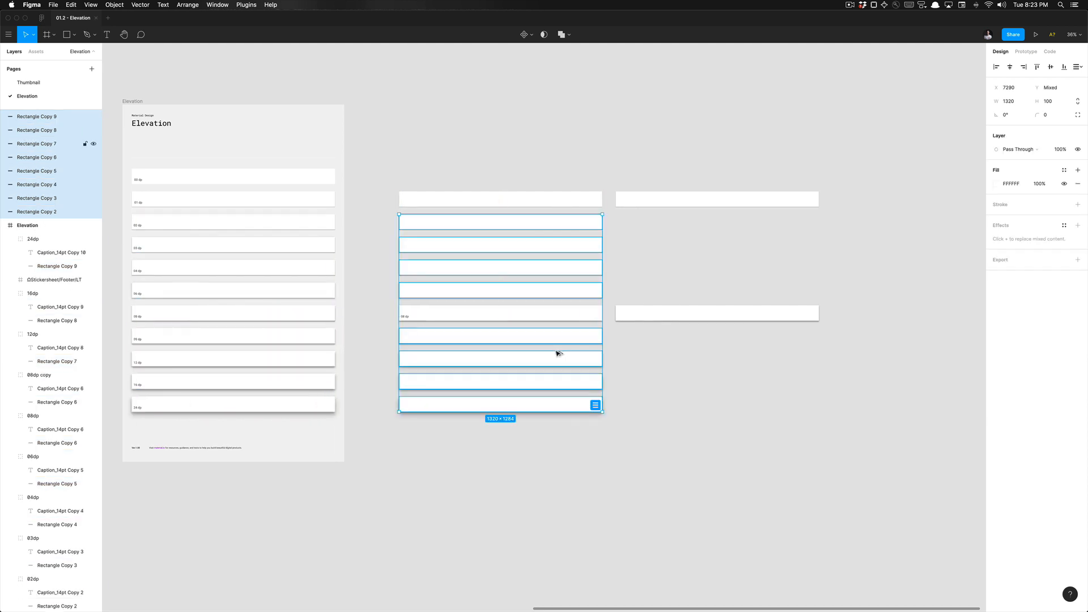
- Check which effect style is applied to each of the four duplicated rectangles above the 08 dp copy
click(724, 361)
scroll(539, 314, right, 3)
scroll(532, 289, up, 3)
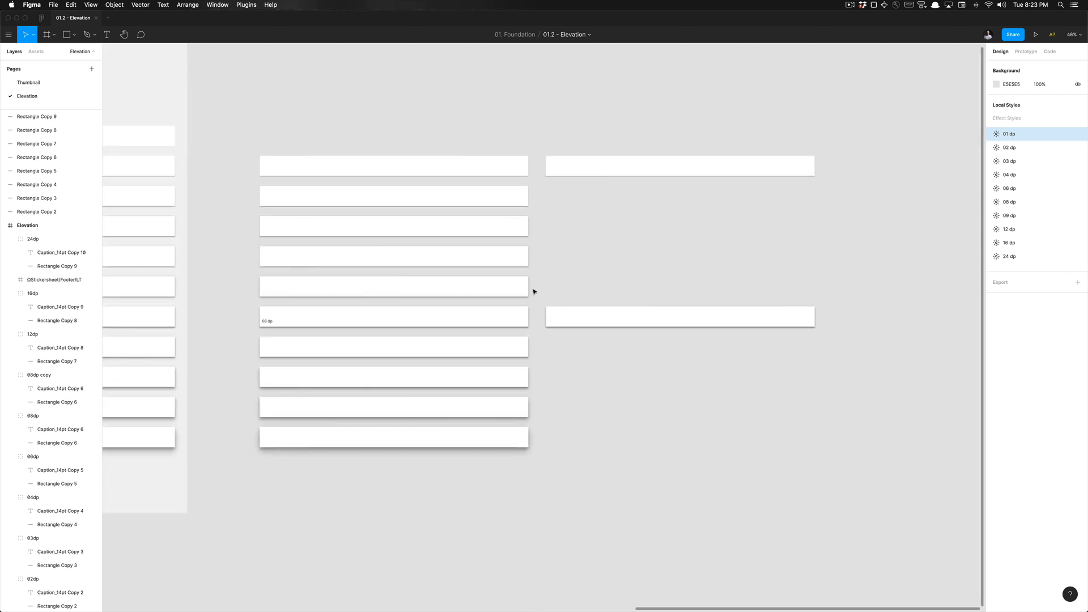
click(500, 195)
click(499, 226)
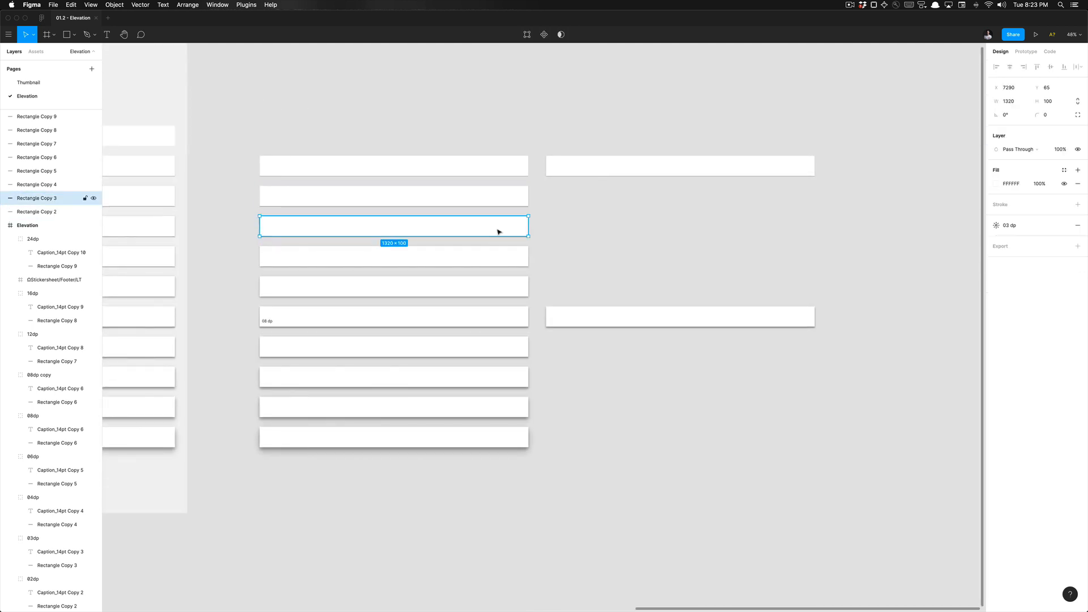
click(500, 257)
click(504, 287)
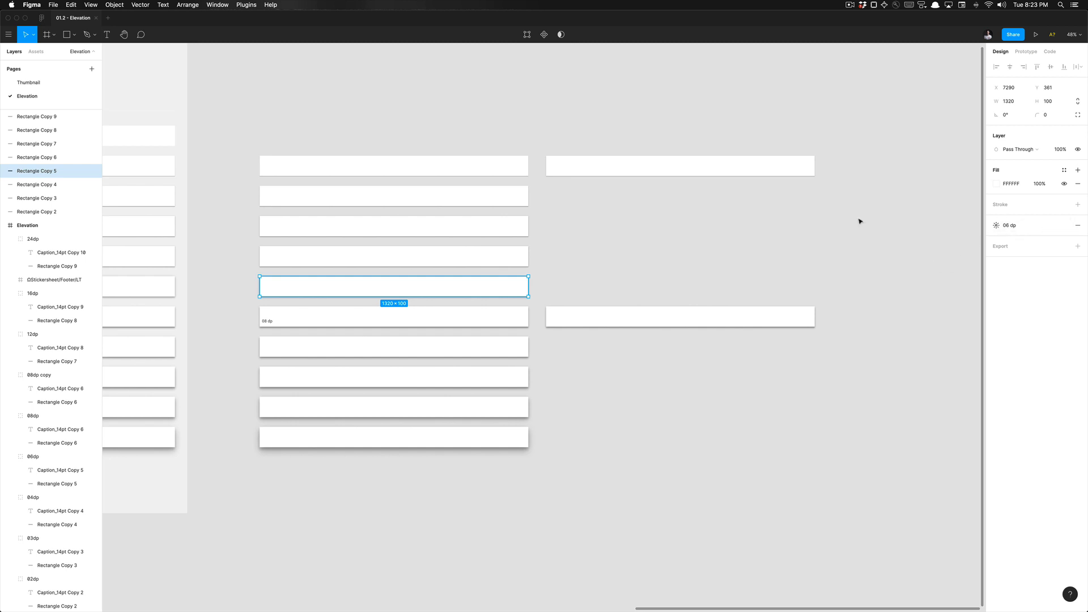
click(670, 222)
drag(562, 187, 481, 281)
click(563, 265)
drag(549, 297, 468, 293)
click(585, 219)
scroll(585, 219, up, 2)
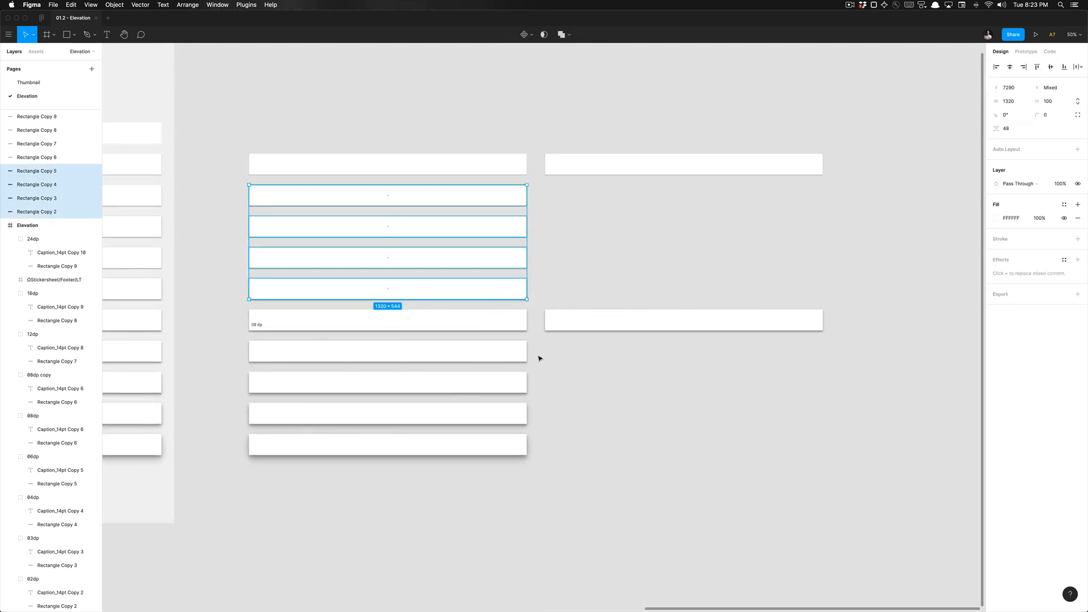
drag(545, 352, 488, 462)
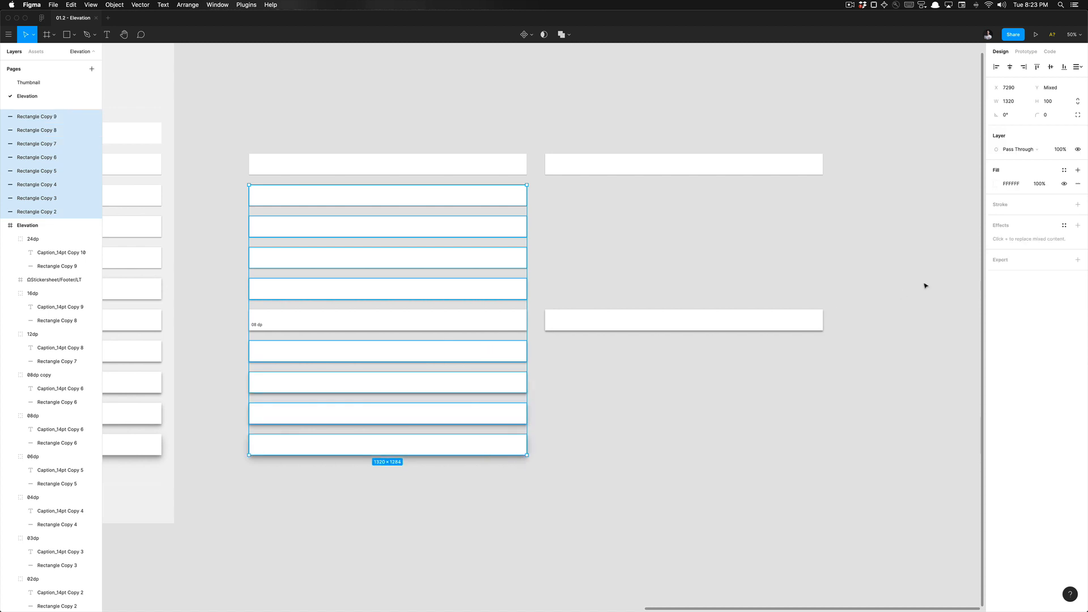
drag(570, 193, 485, 292)
click(551, 231)
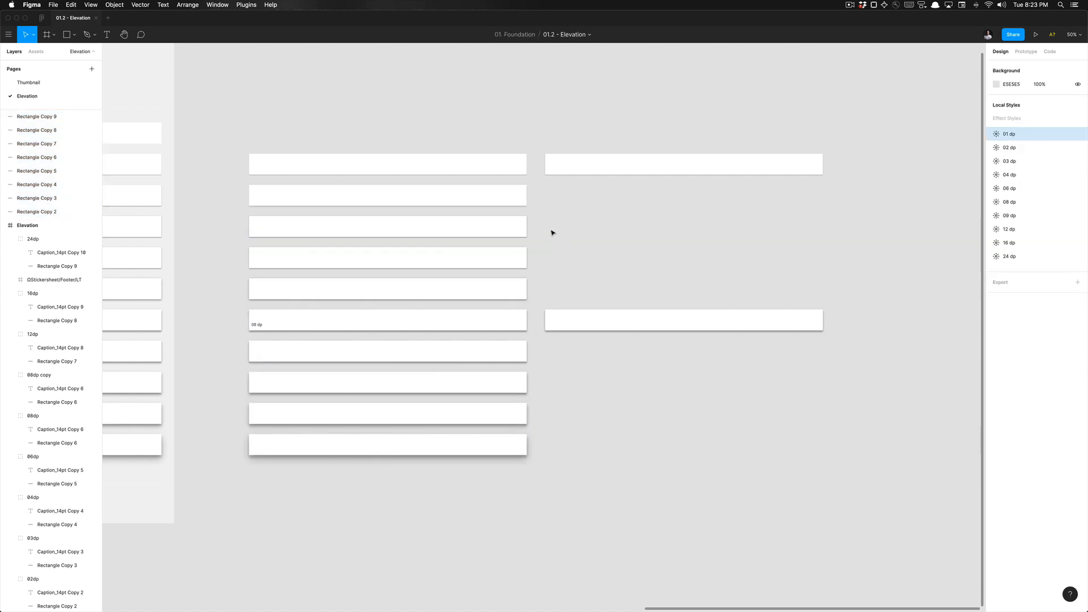
- Detach the 02 dp, 03 dp, 04 dp and 06 dp effect styles from the duplicated rectangles above the 08 dp copy
click(509, 205)
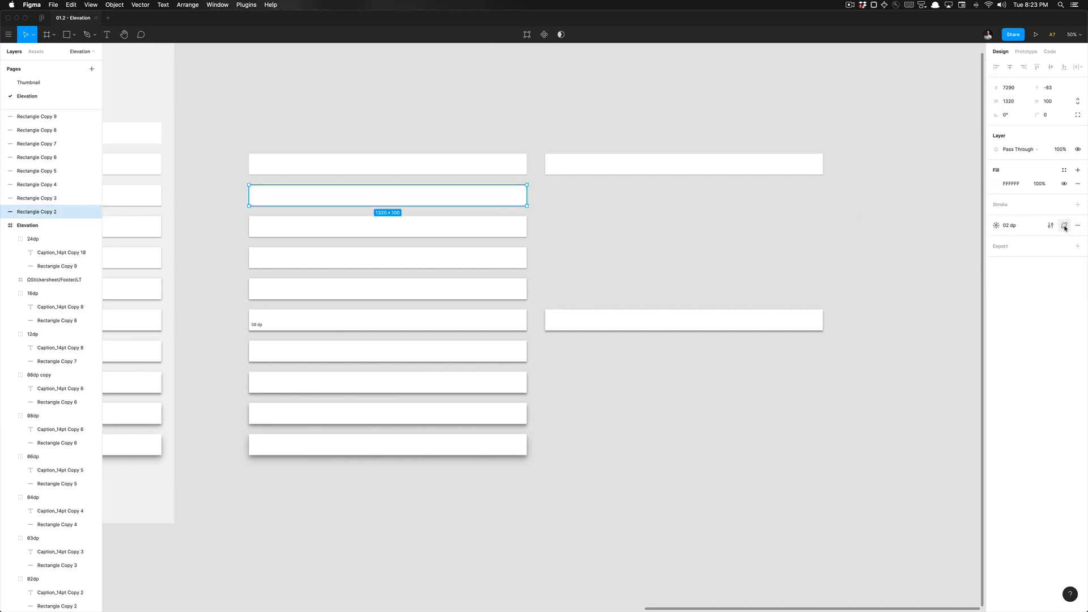
click(1064, 227)
click(515, 224)
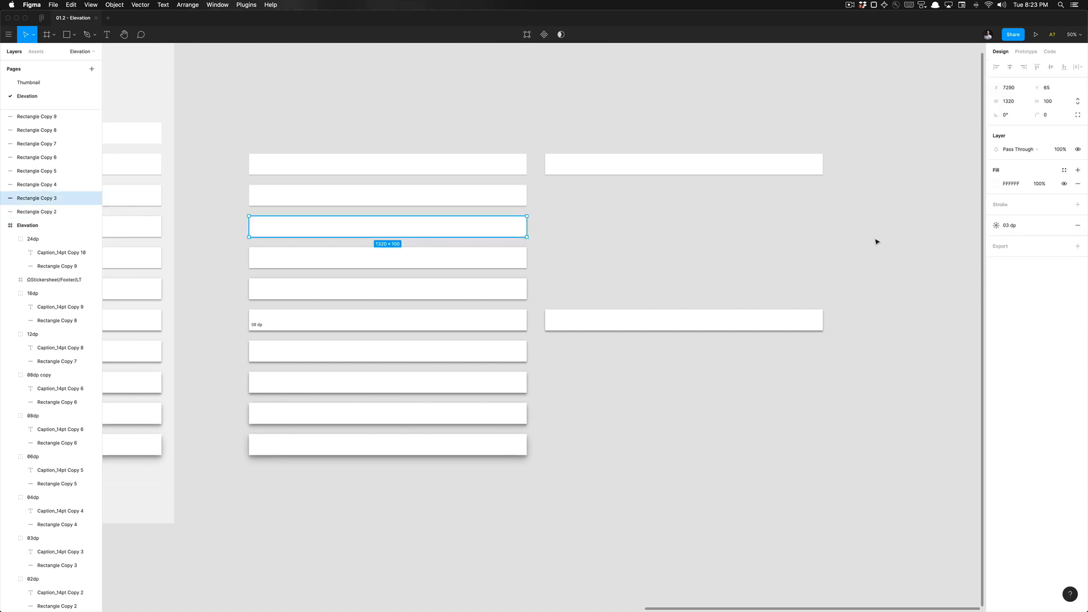
click(1064, 226)
click(498, 260)
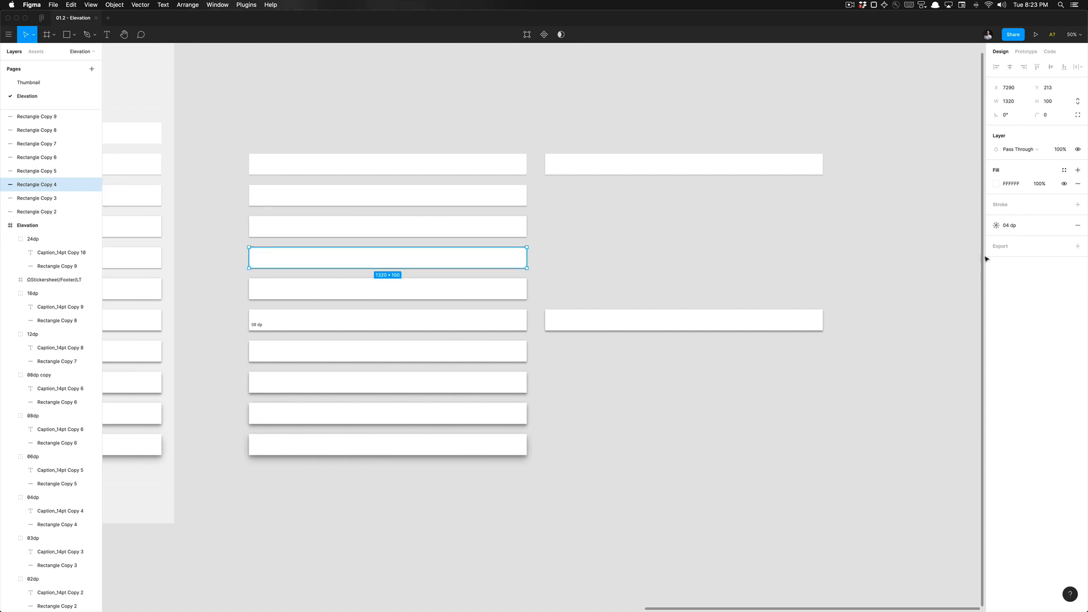
click(1064, 225)
click(522, 284)
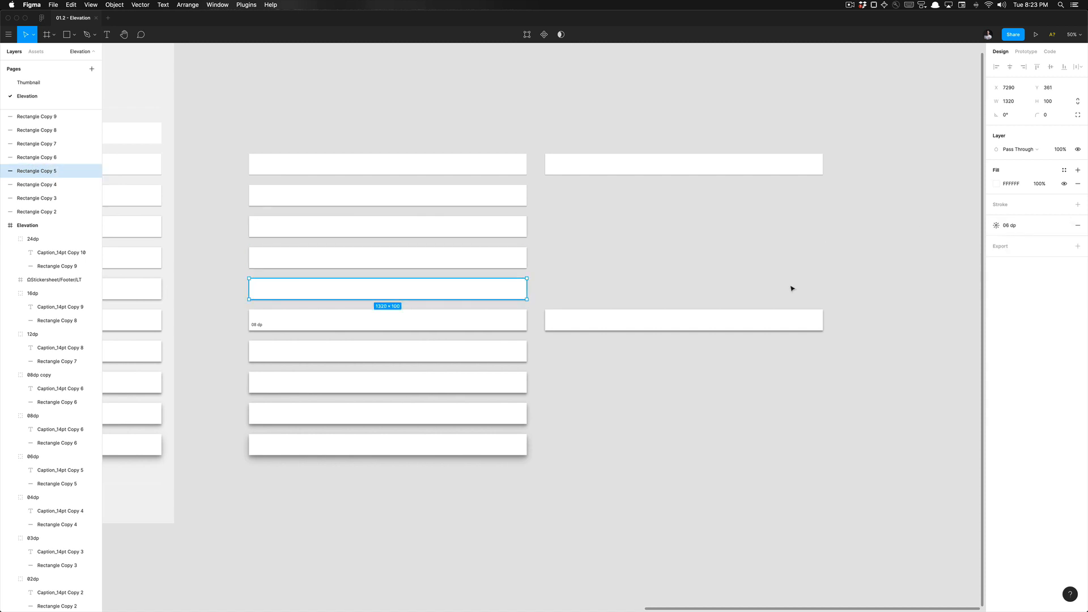
click(1063, 226)
- Detach the 09 dp, 12 dp, 16 dp and 24 dp effect styles from the duplicated rectangles below the 08 dp copy
click(510, 351)
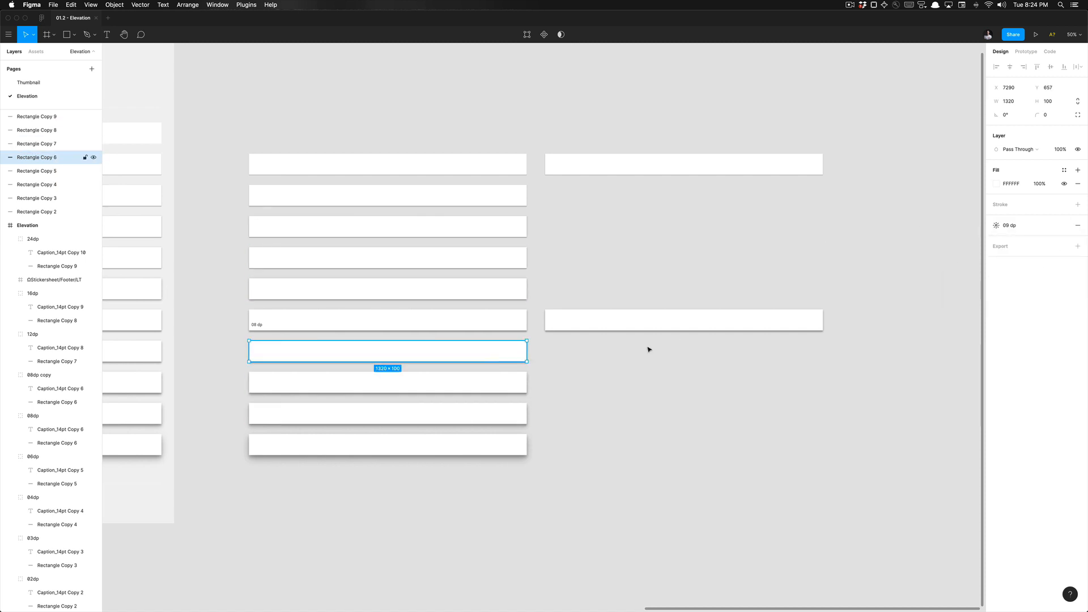
click(1064, 225)
click(495, 388)
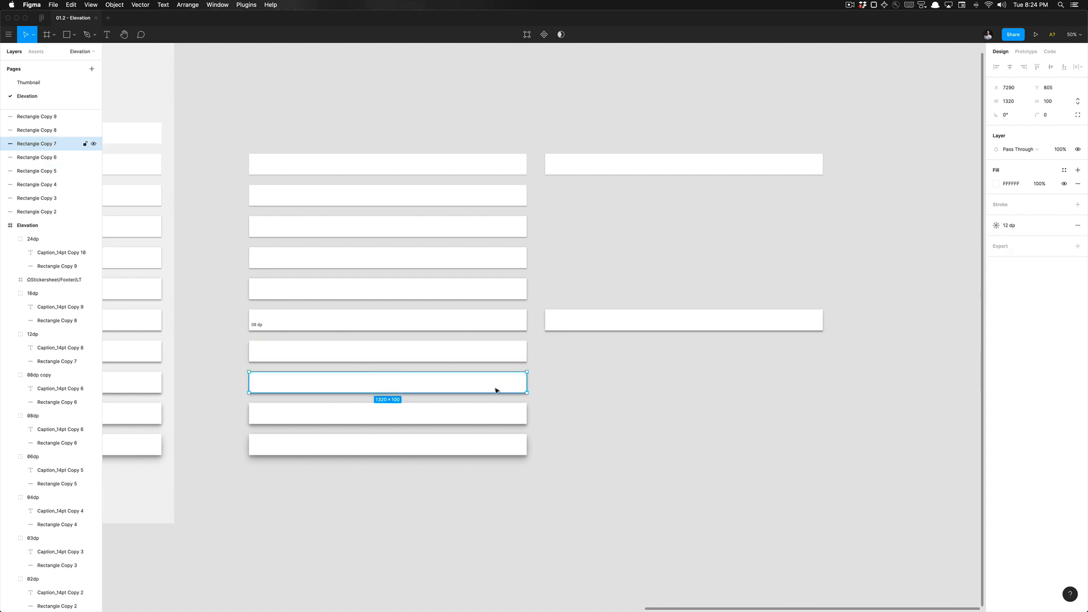
shift+click(501, 422)
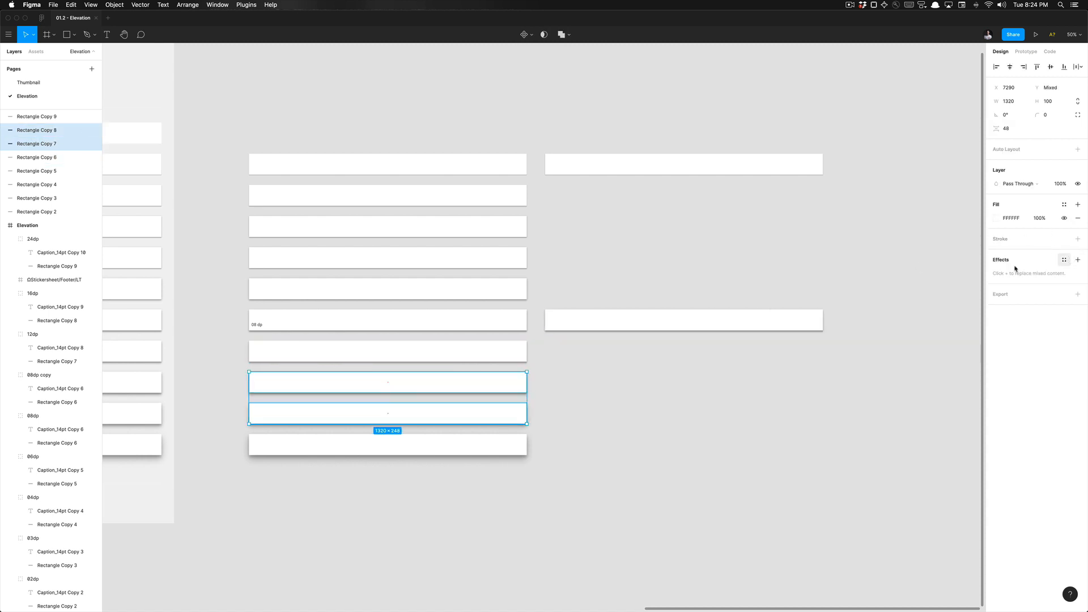
click(486, 392)
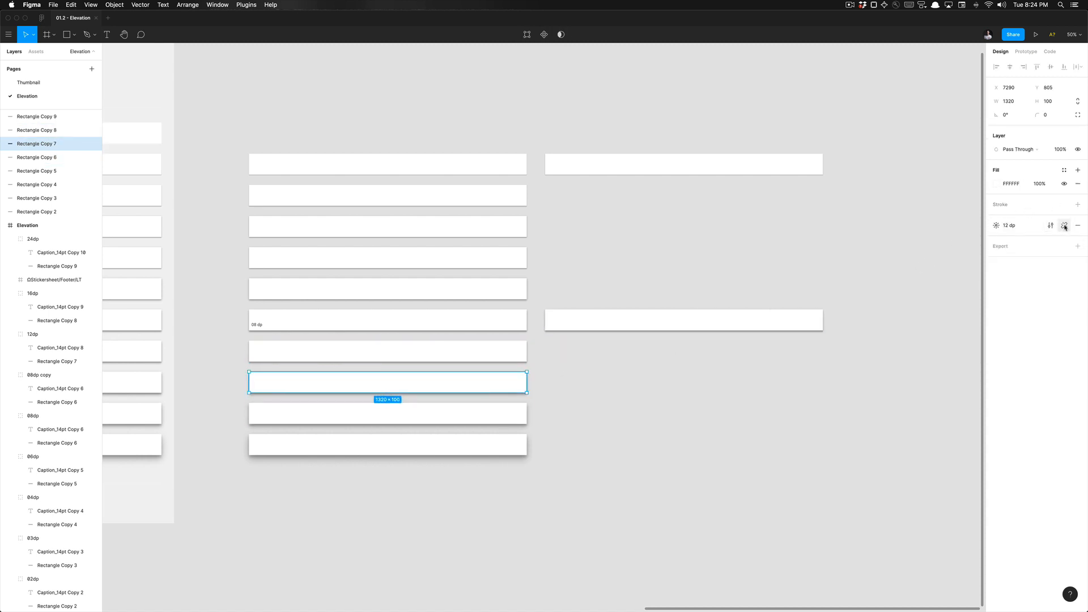
click(1064, 225)
click(517, 418)
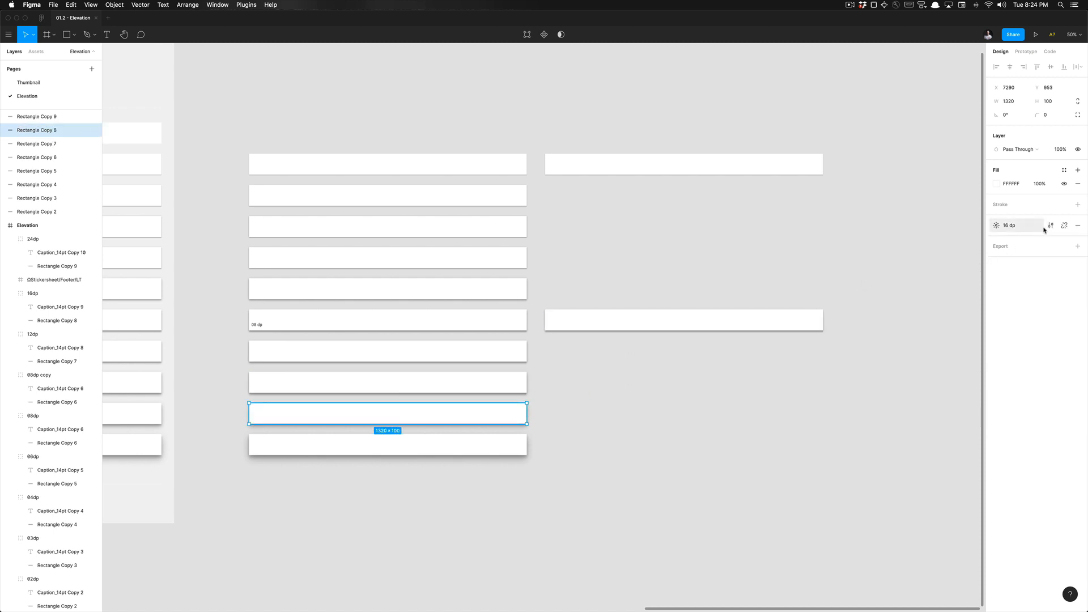
click(464, 453)
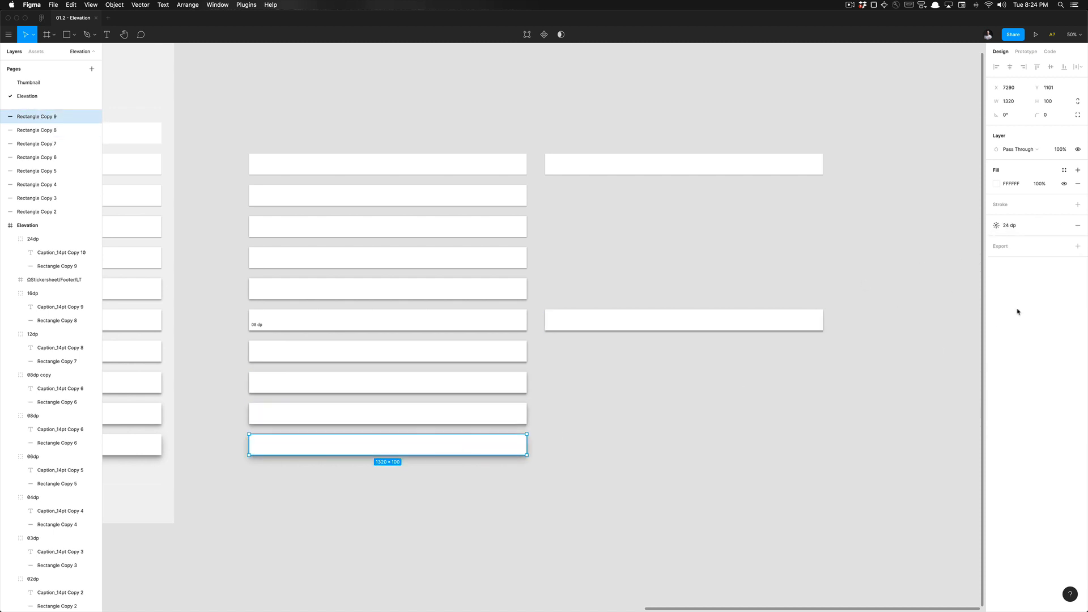
click(1064, 225)
click(585, 231)
- Compare the shadows of the detached rectangle copies with the original dp levels in the Elevation frame
scroll(586, 232, down, 1)
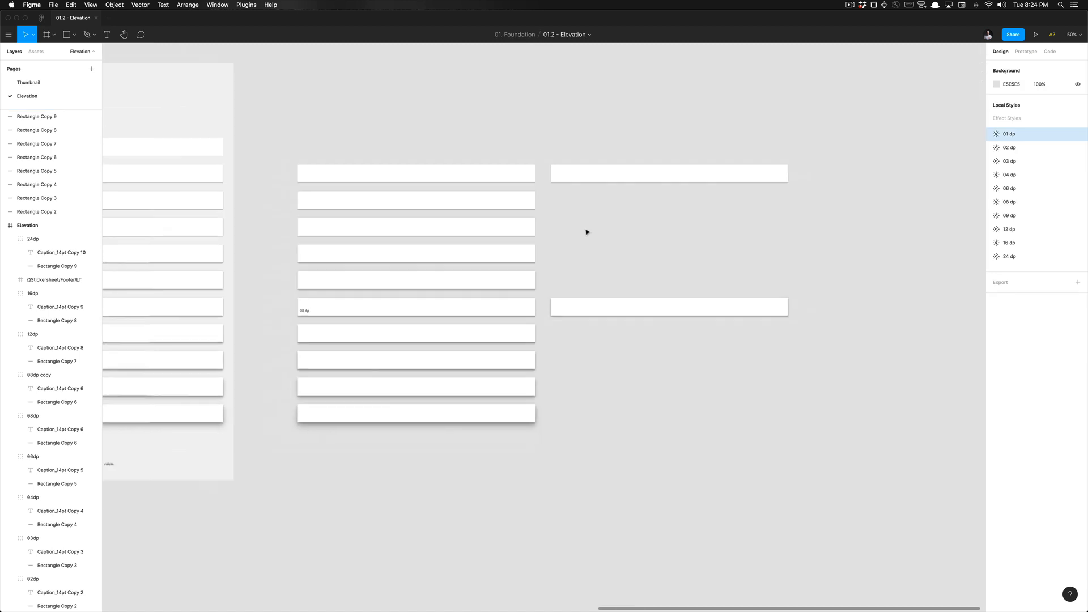
scroll(587, 232, down, 1)
click(583, 226)
scroll(559, 289, left, 3)
click(517, 302)
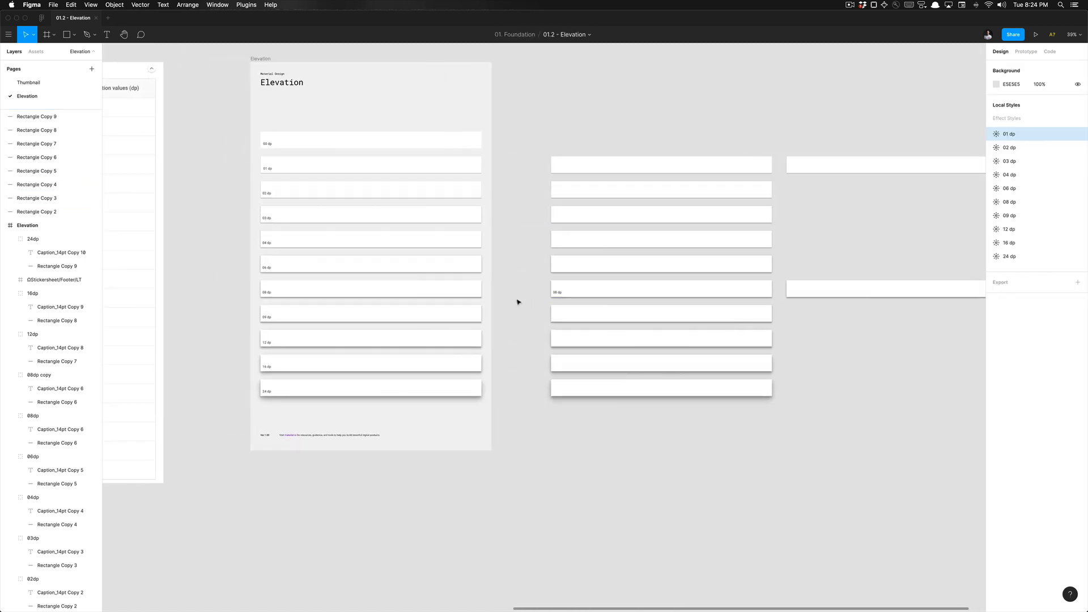
scroll(563, 240, right, 2)
click(547, 196)
scroll(510, 189, right, 2)
click(501, 191)
scroll(501, 190, up, 2)
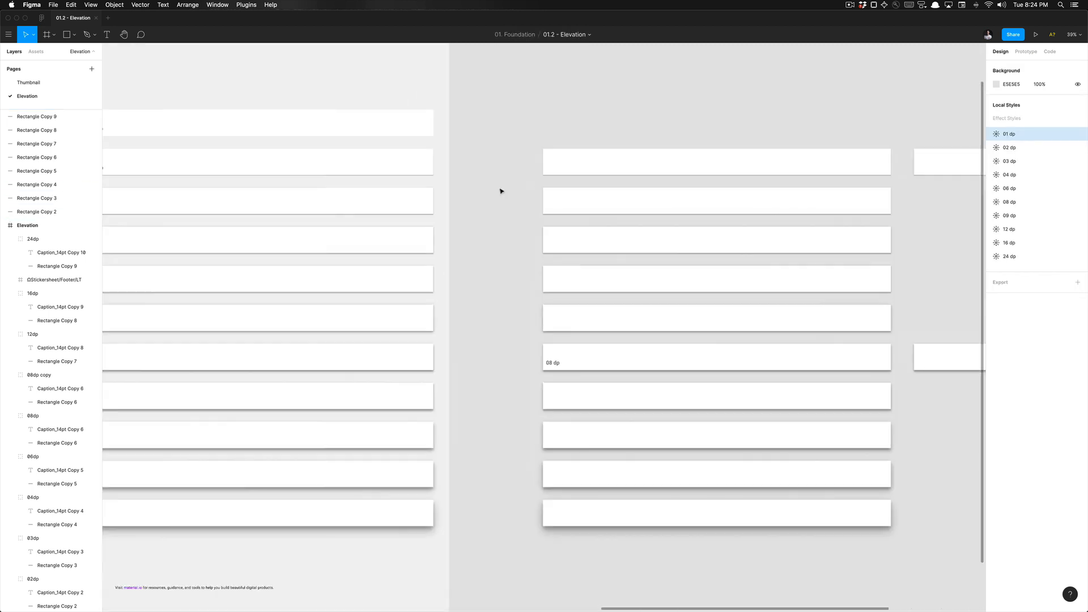
scroll(501, 191, down, 2)
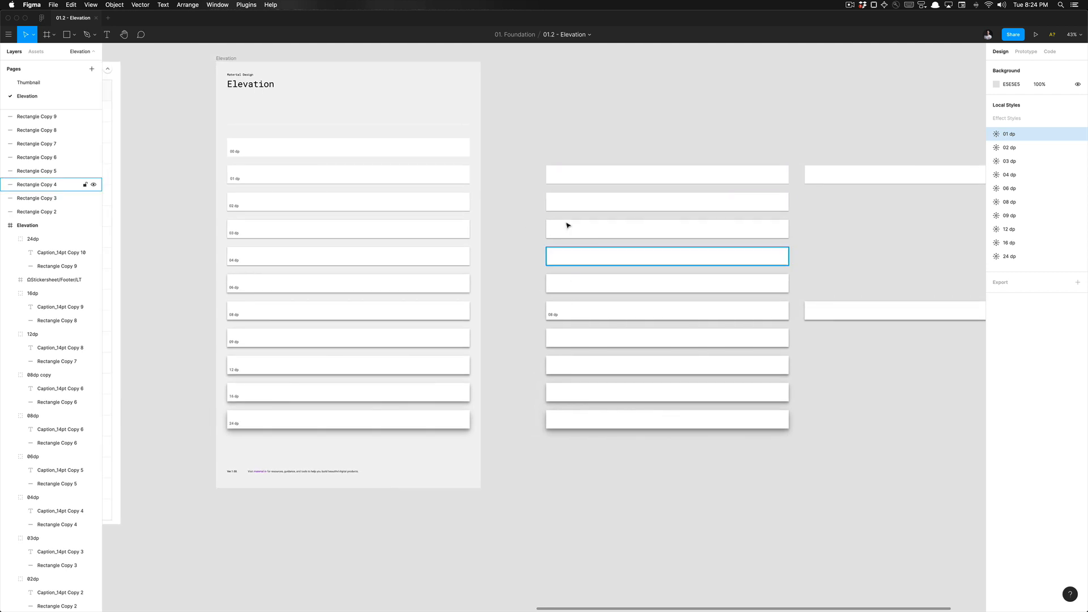
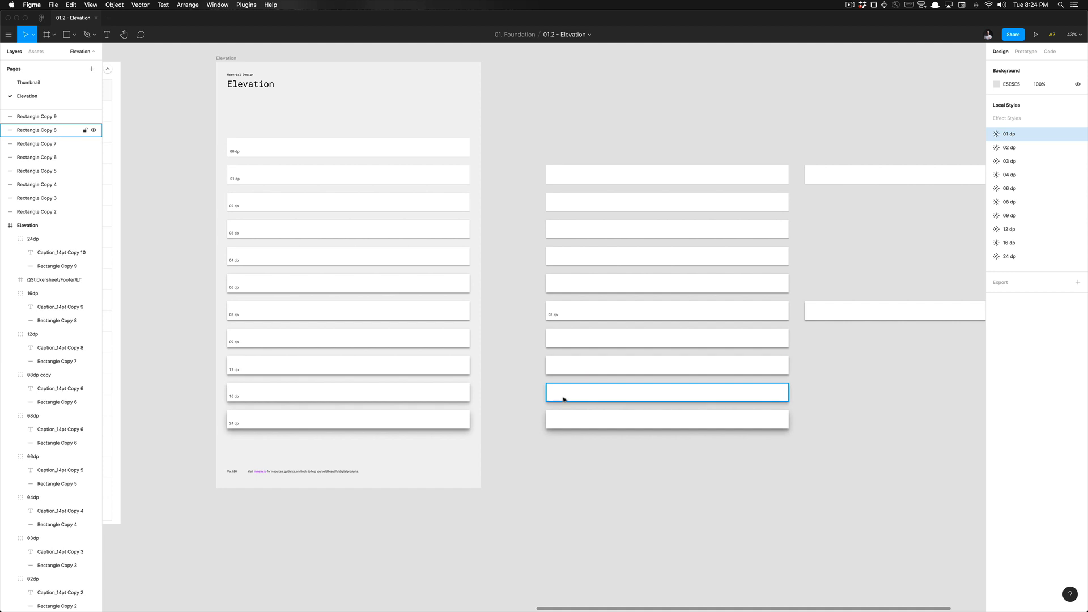
scroll(638, 432, right, 5)
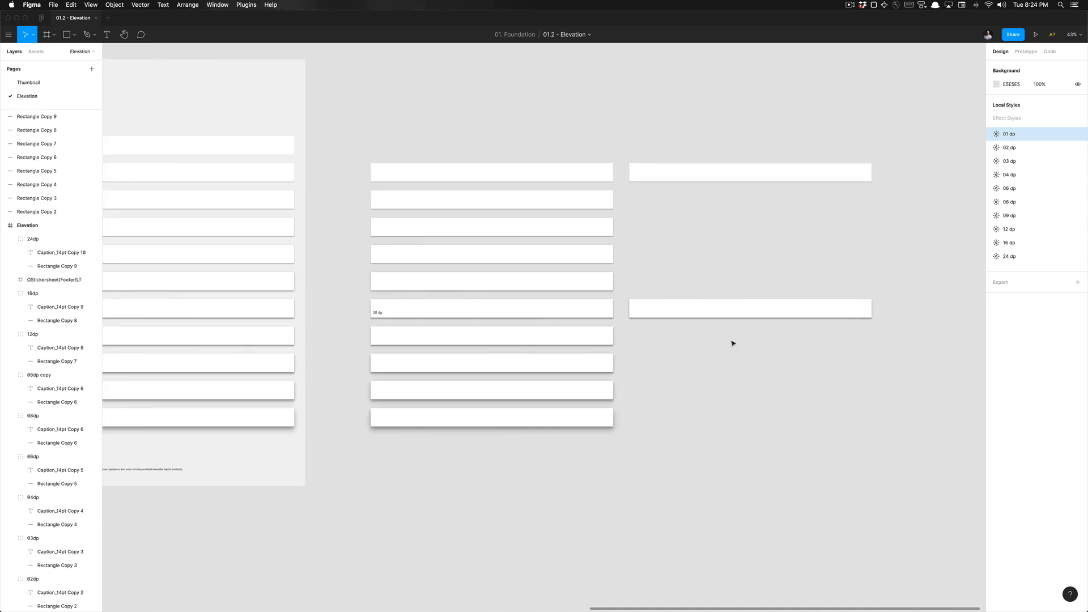
- Duplicate the recreated 01 dp rectangle into the 02 dp row below it and remove the duplicate's three Drop Shadows
click(682, 178)
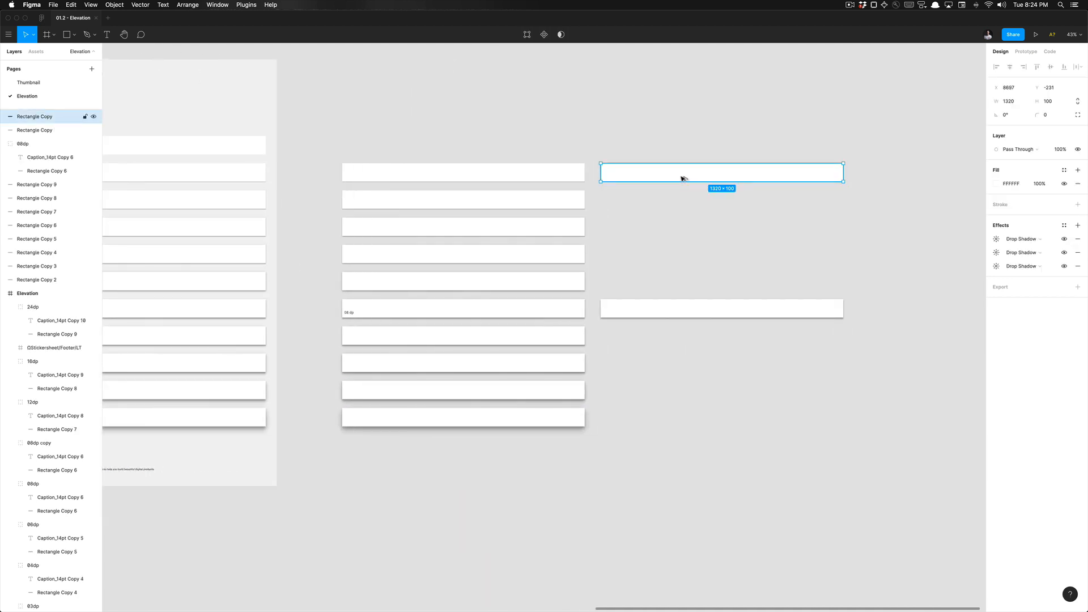
drag(684, 179, 646, 202)
key(super+z)
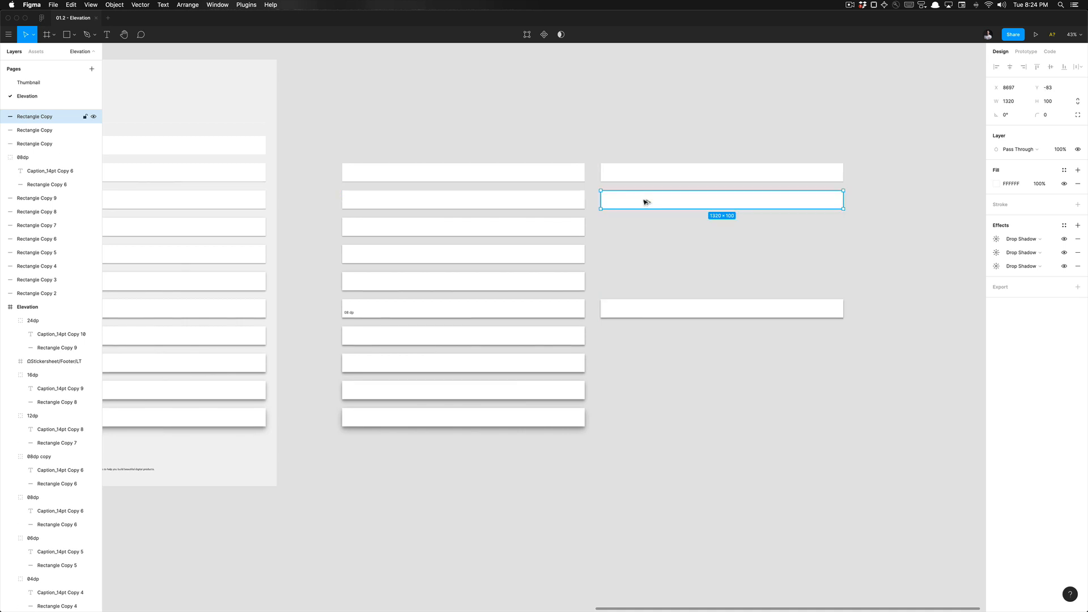
click(1077, 239)
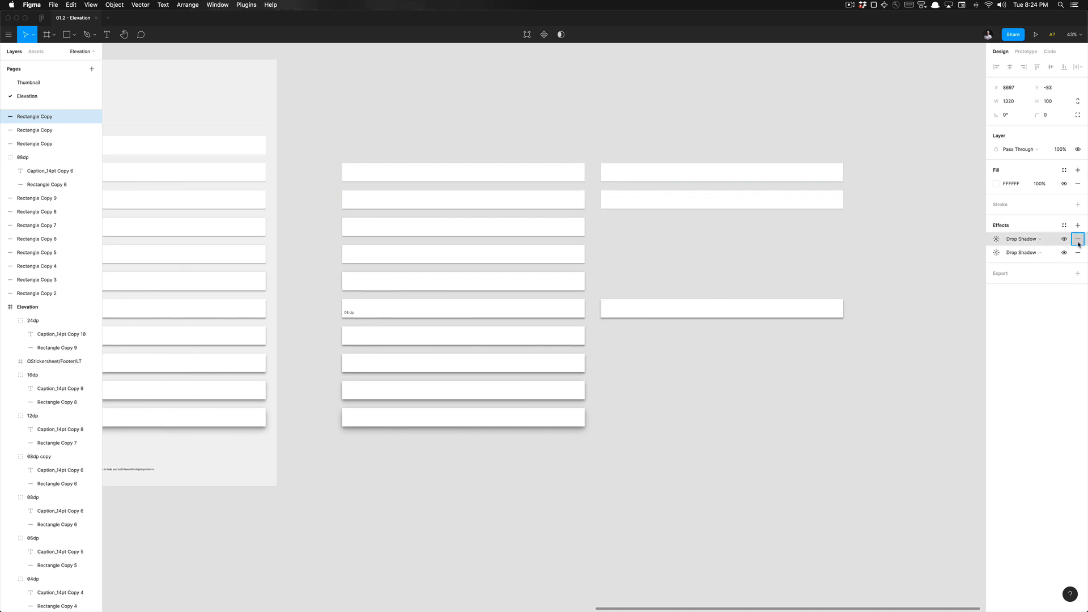
click(1077, 239)
click(1077, 239)
- Duplicate the shadowless rectangle down its column into the 03, 04, 06, 09, 12, 16 and 24 dp rows
drag(715, 203, 713, 233)
key(super+d)
key(super+d)
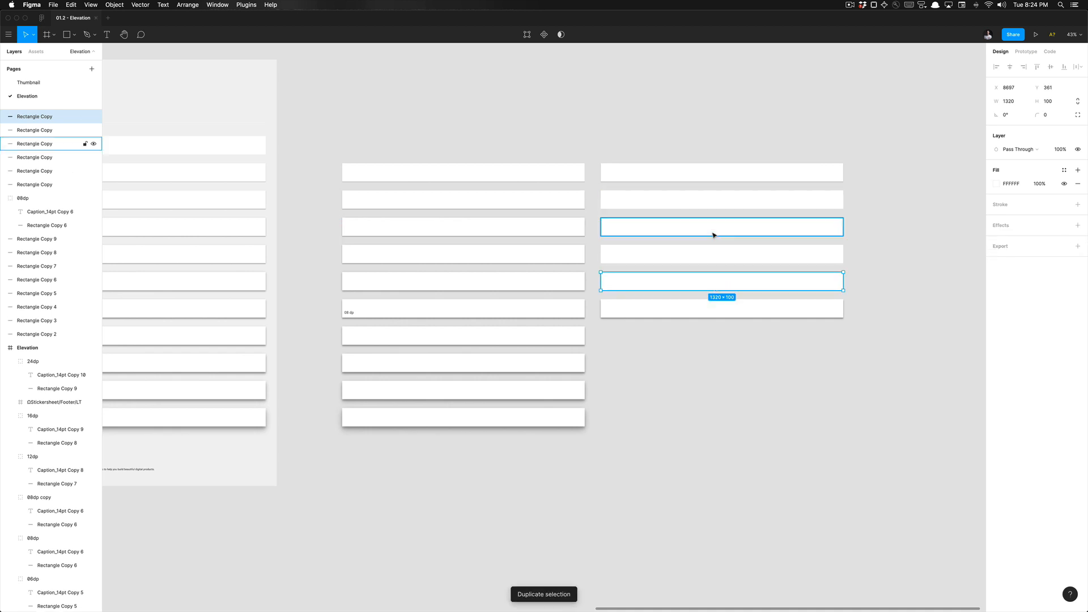
drag(697, 284, 697, 338)
key(super+d)
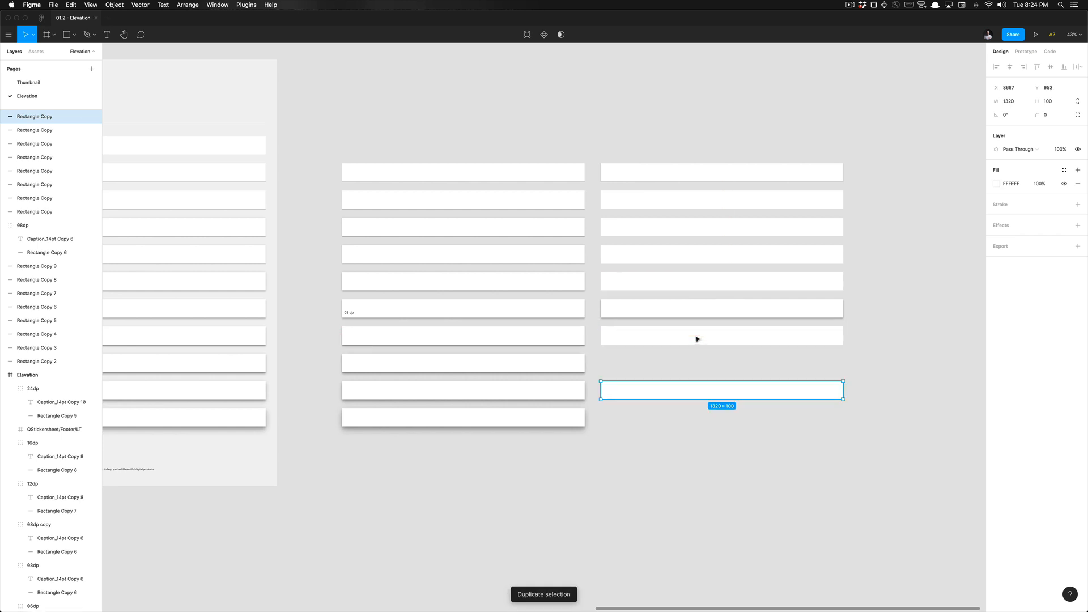
drag(666, 392, 664, 418)
click(652, 445)
- Examine the column of plain rectangles beside the detached copies and the Elevation frame
scroll(653, 445, down, 3)
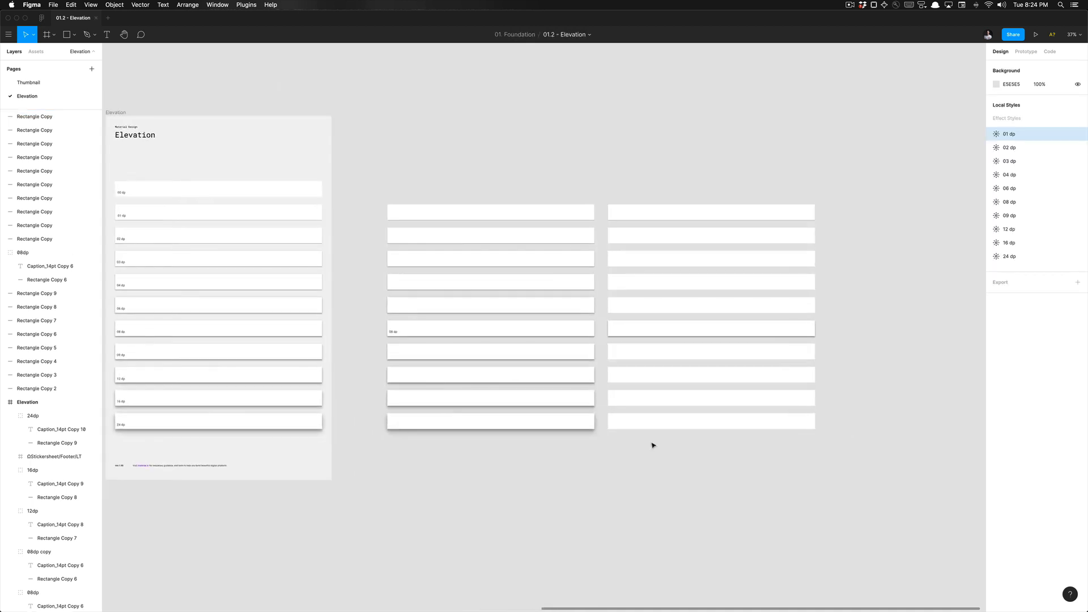
scroll(657, 436, down, 2)
scroll(671, 416, up, 3)
scroll(671, 415, right, 1)
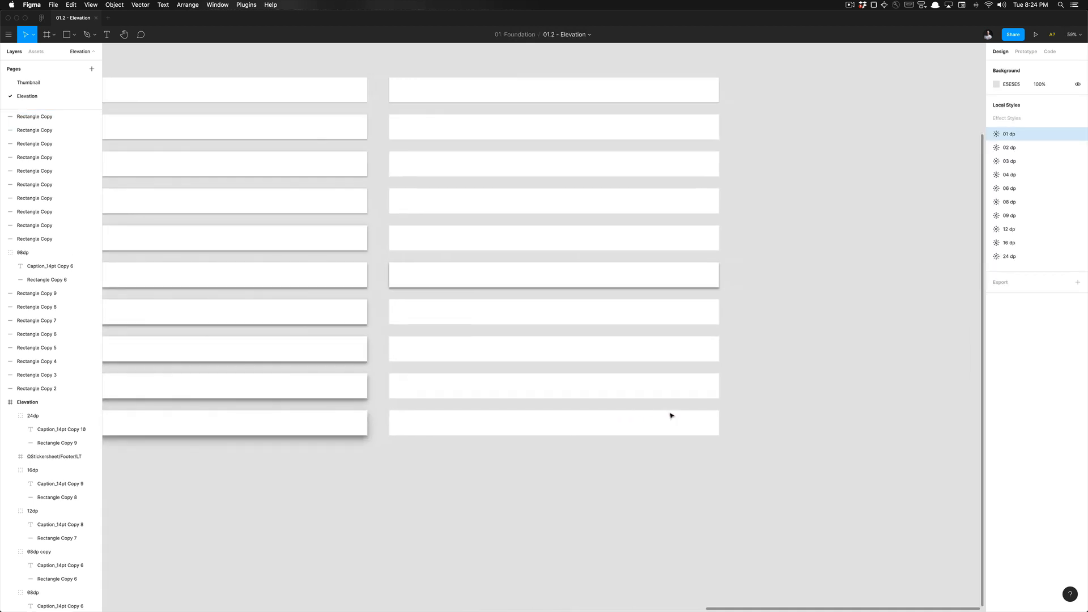
scroll(671, 415, down, 2)
scroll(670, 415, left, 5)
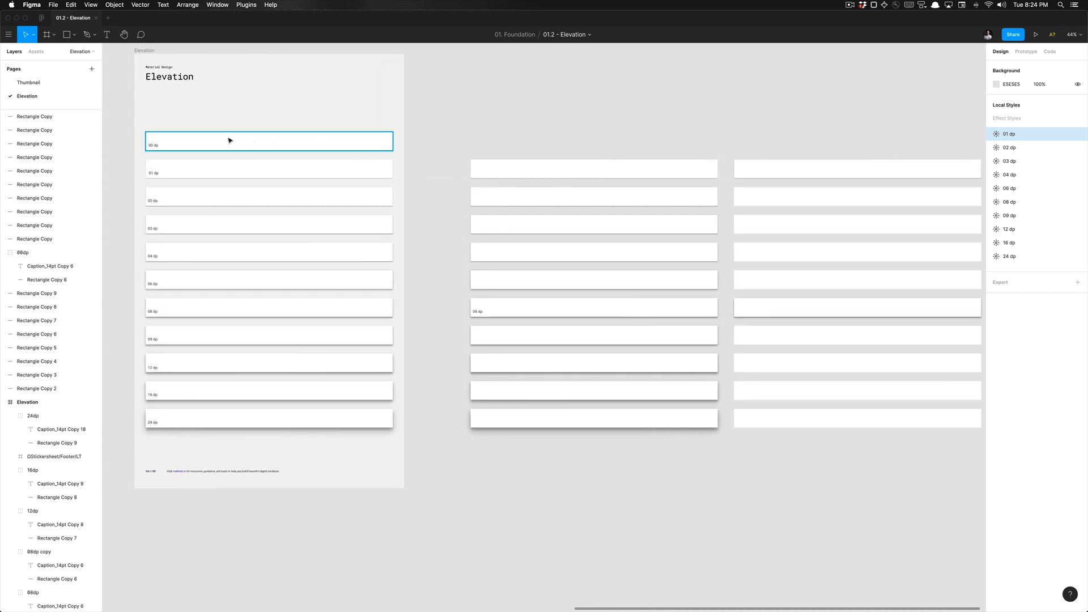
scroll(726, 251, up, 5)
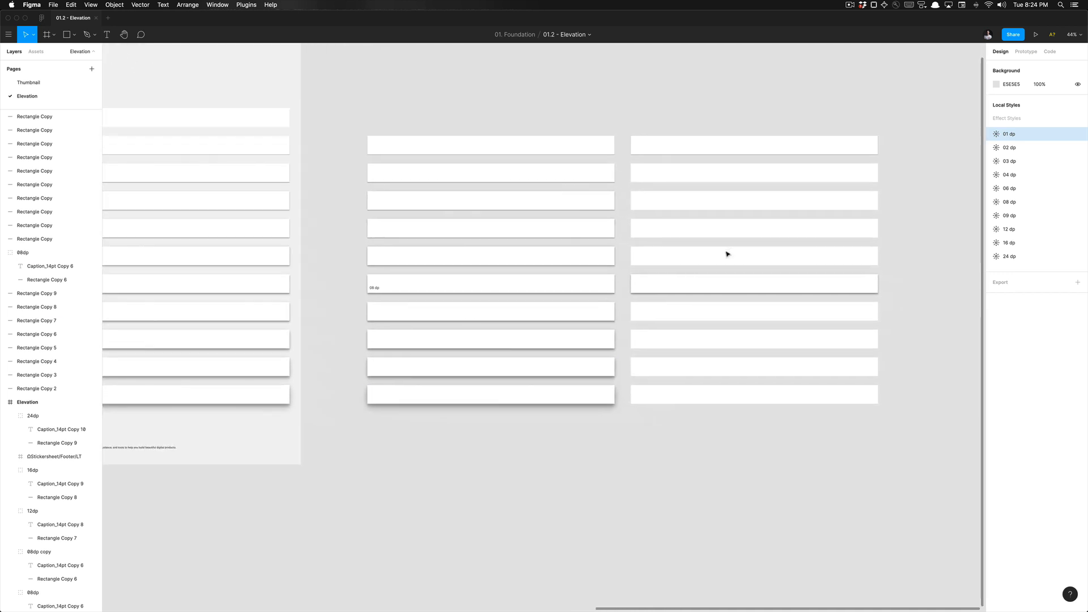
scroll(726, 254, right, 2)
- Copy the shadow properties of the detached 02 dp and 03 dp rectangles onto the plain rectangles in the same rows
click(474, 156)
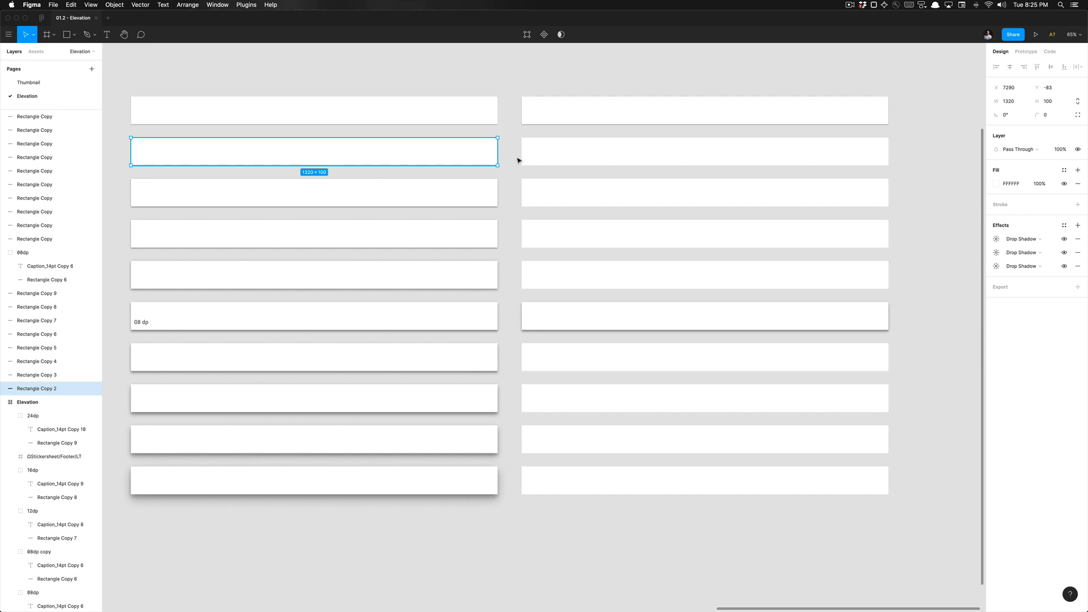
key(alt)
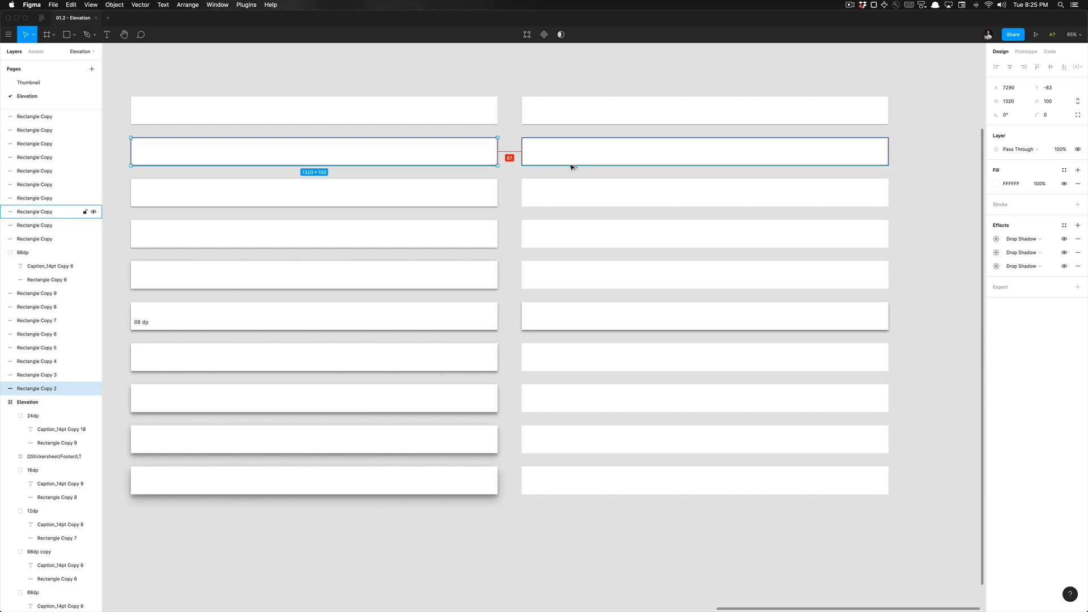
click(575, 165)
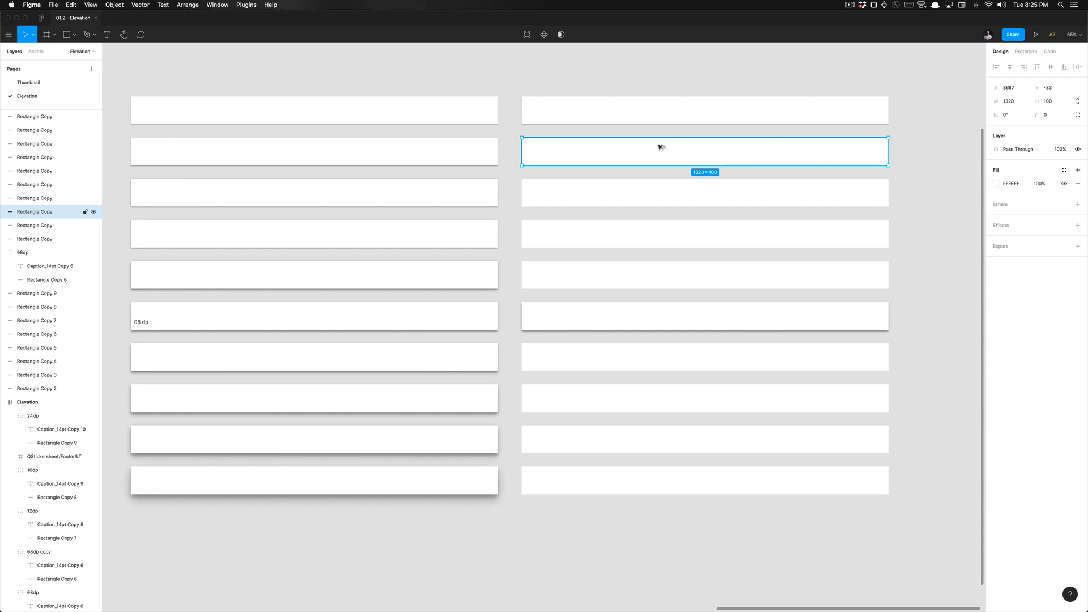
click(495, 198)
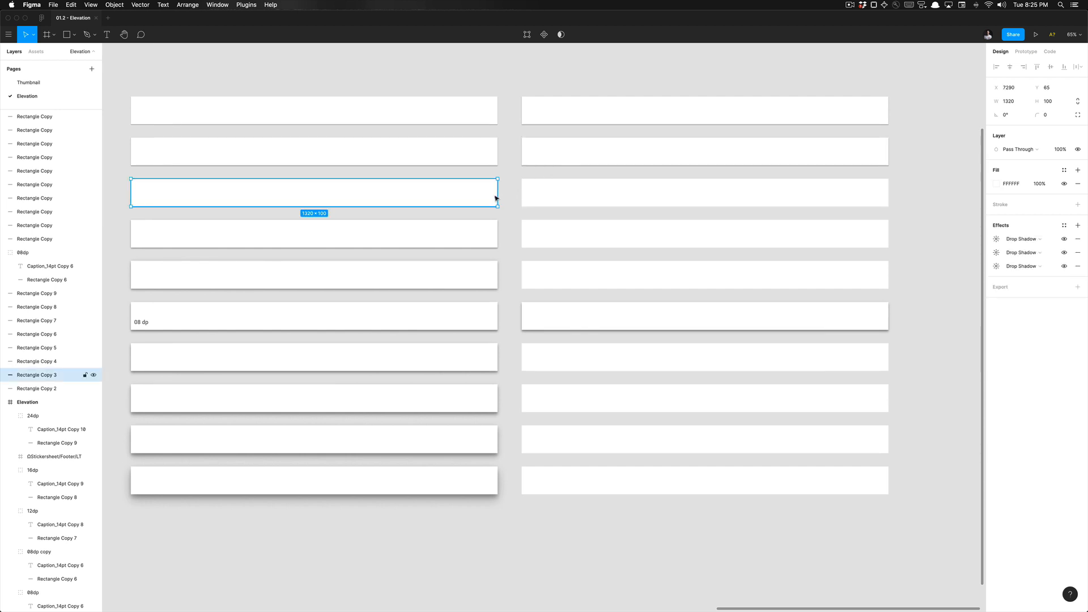
click(557, 203)
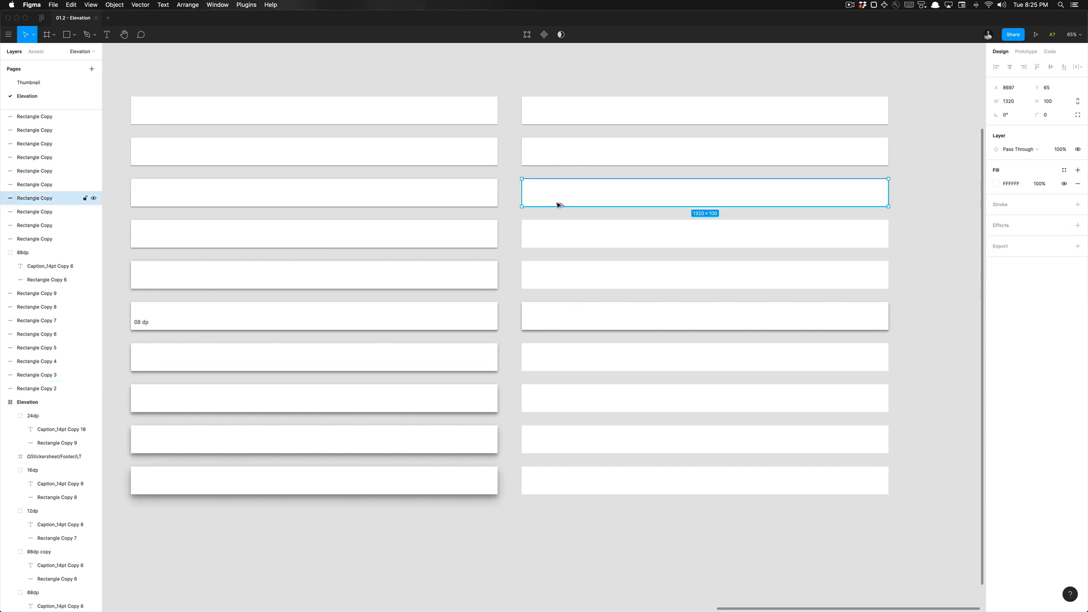
key(super+alt+v)
- Copy the shadow properties of the detached 04 dp and 06 dp rectangles onto the plain rectangles beside them
click(506, 231)
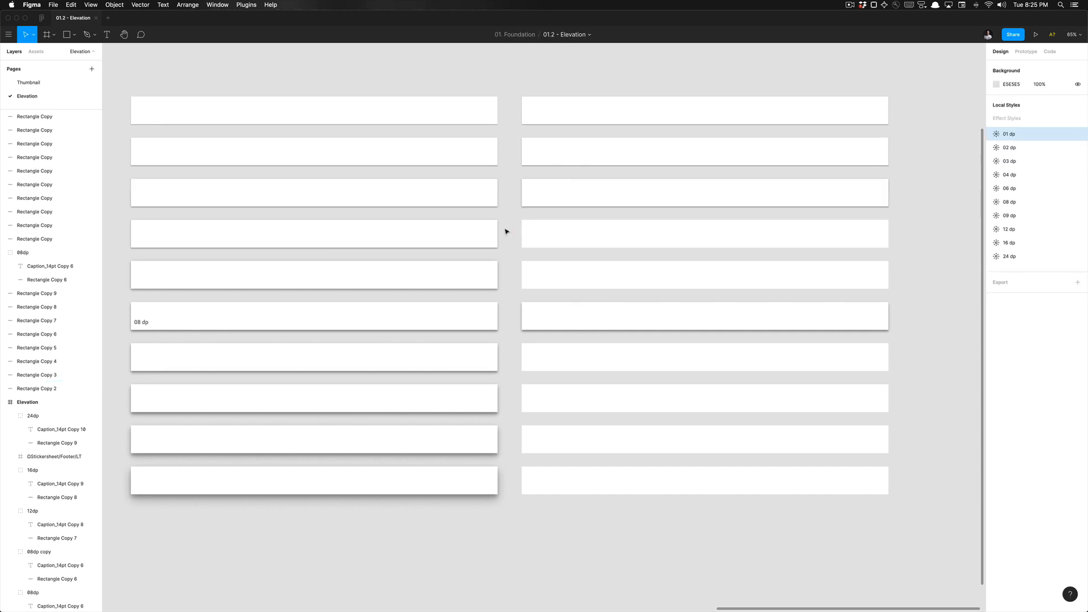
click(472, 235)
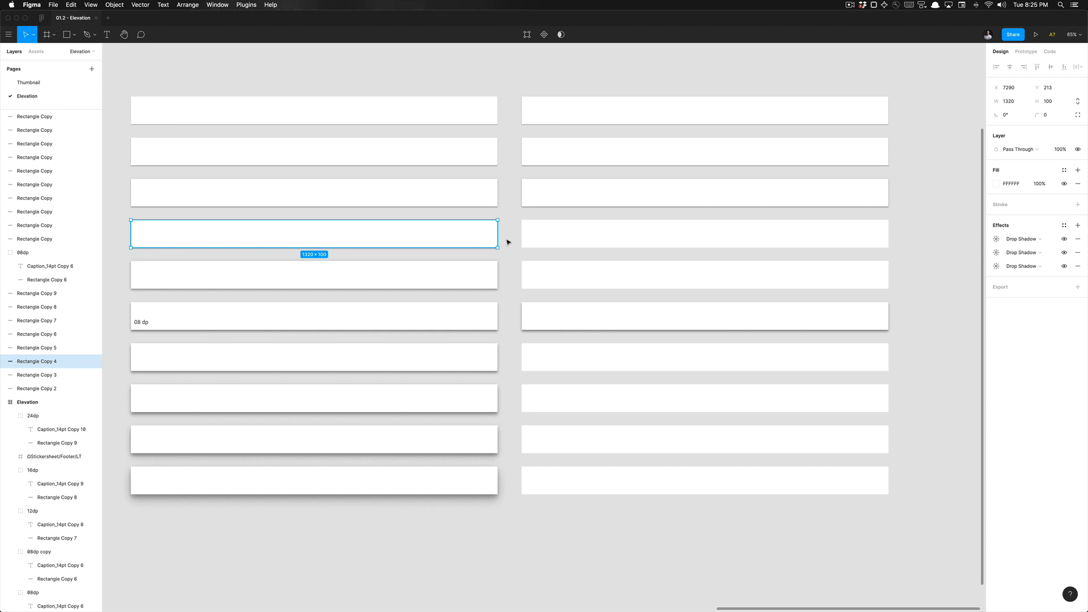
click(541, 239)
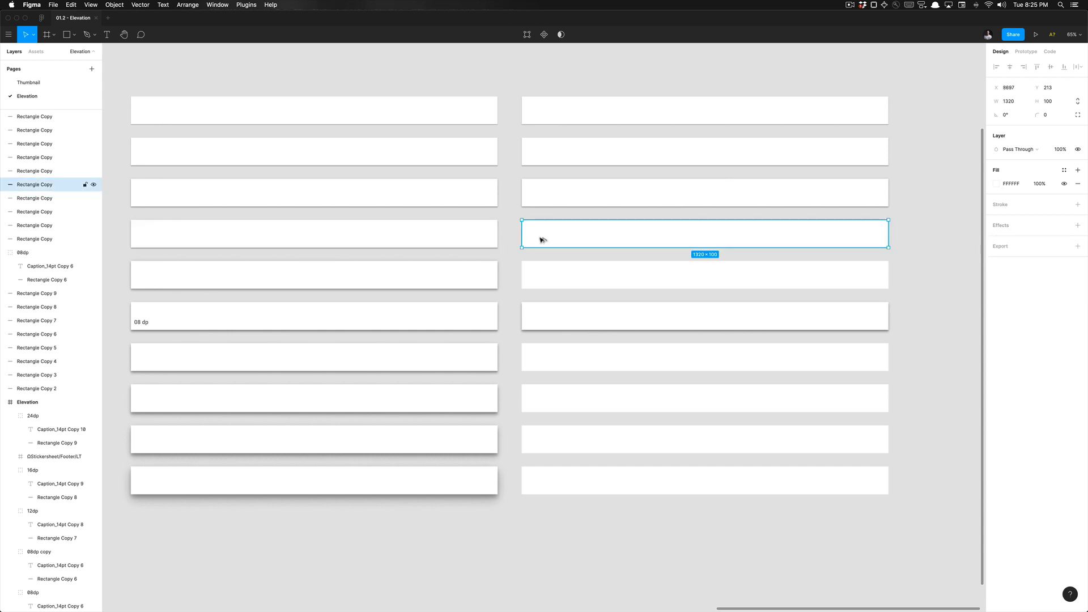
key(super+alt+v)
click(506, 273)
click(477, 275)
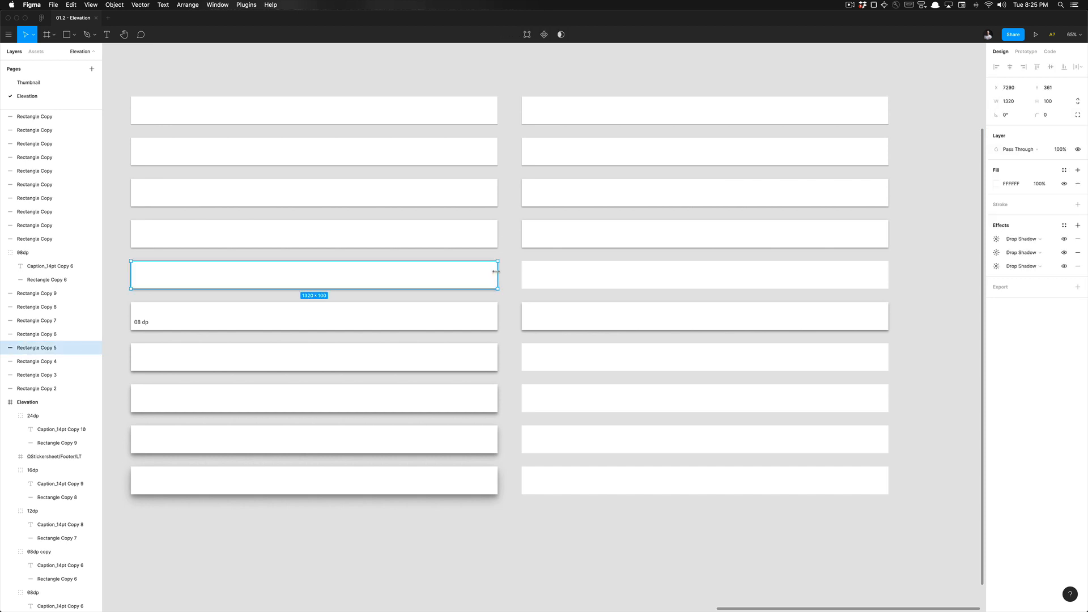
click(550, 286)
key(super+alt+v)
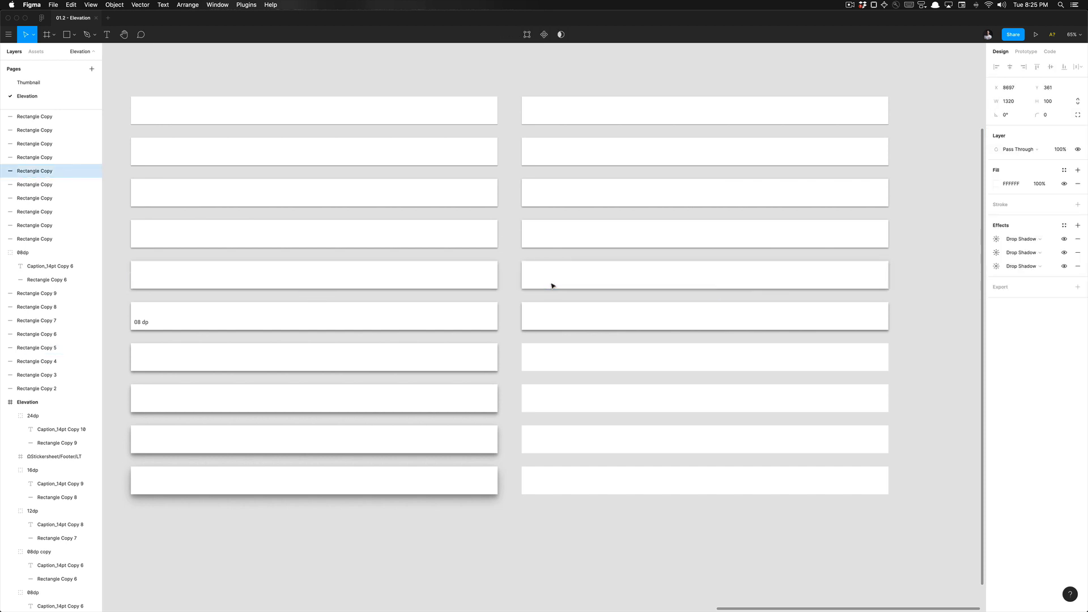
- Copy the shadow properties of the detached 09 dp and 12 dp rectangles onto their neighbouring plain rectangles
scroll(553, 286, down, 2)
click(477, 311)
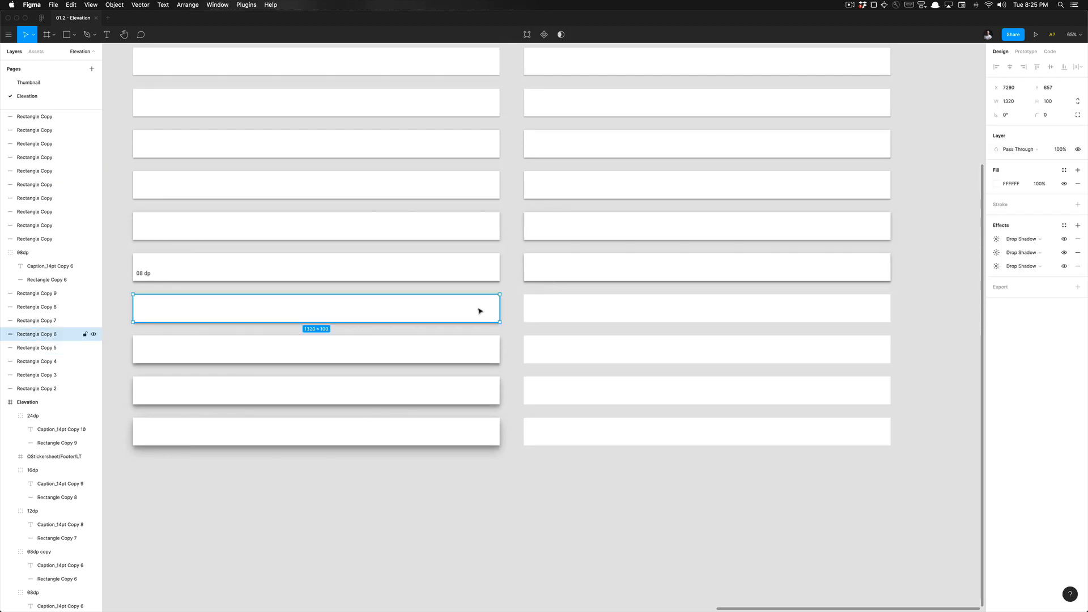
click(572, 314)
key(super+alt+v)
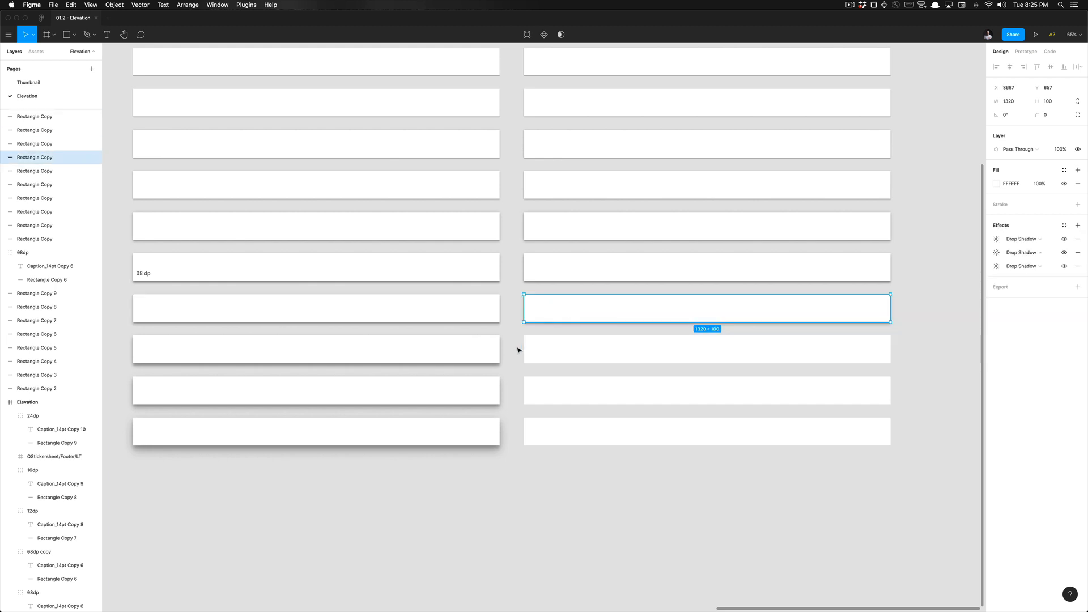
click(517, 350)
scroll(518, 350, down, 2)
click(482, 320)
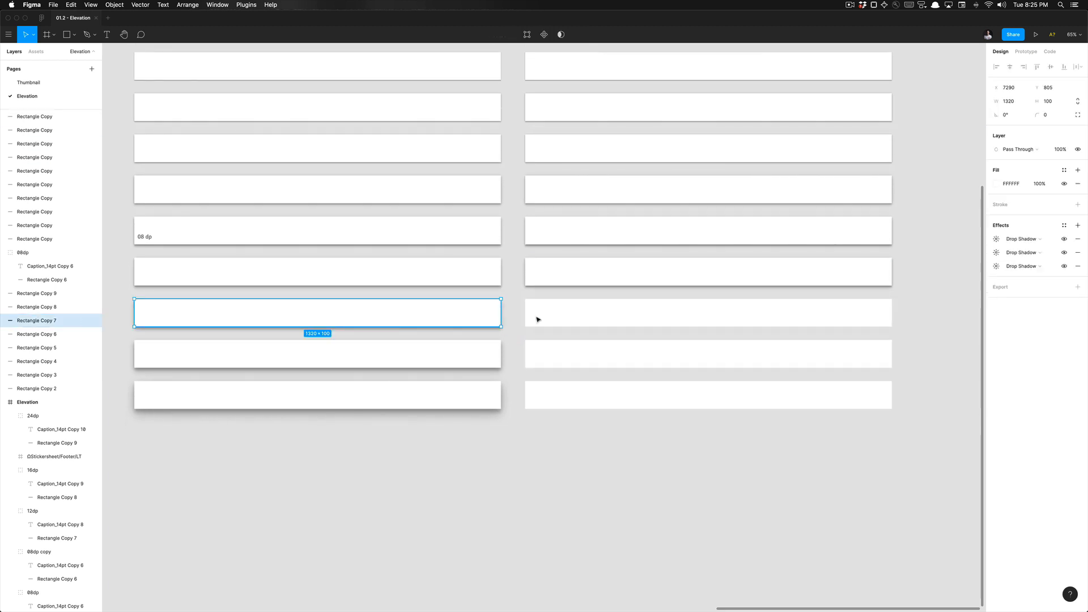
click(555, 319)
key(super+alt+v)
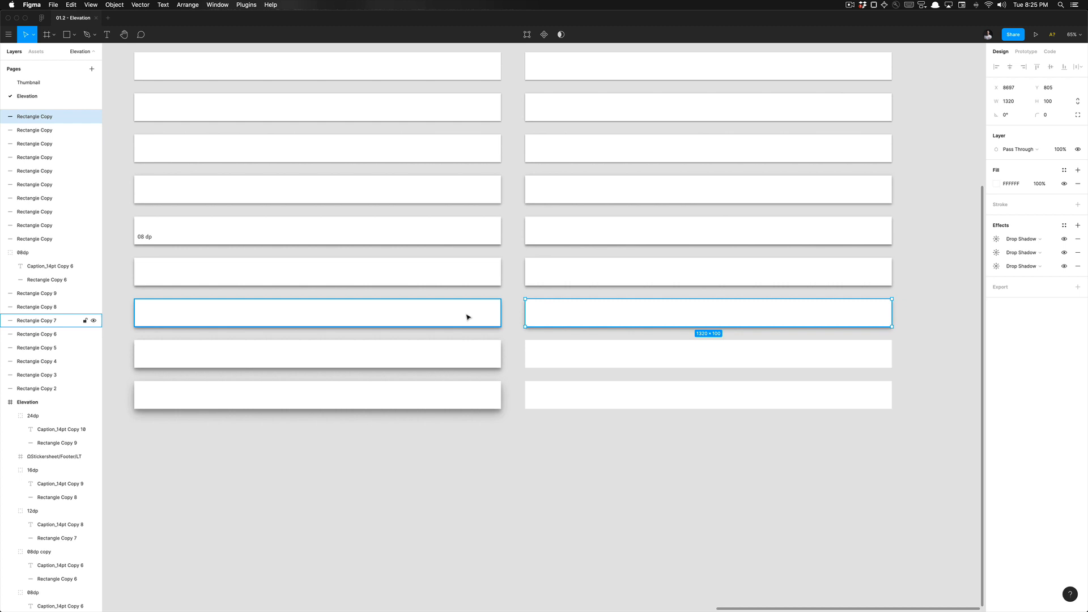
- Fill the detached 16 dp rectangle with C74848 and copy its properties onto the plain rectangle beside it
click(489, 348)
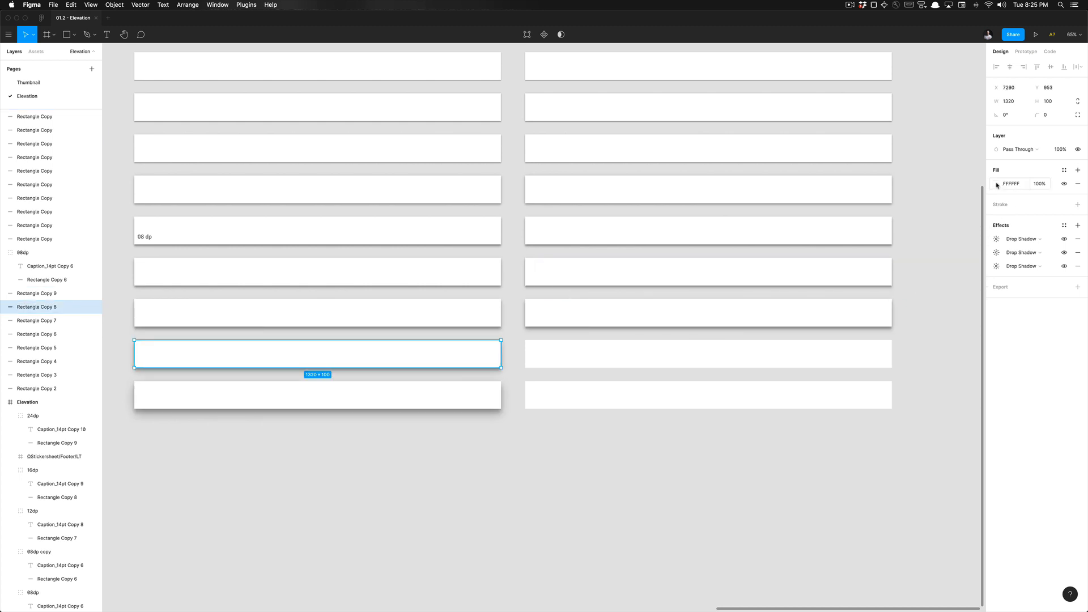
click(996, 185)
text(C74848)
key(Return)
click(959, 145)
click(492, 359)
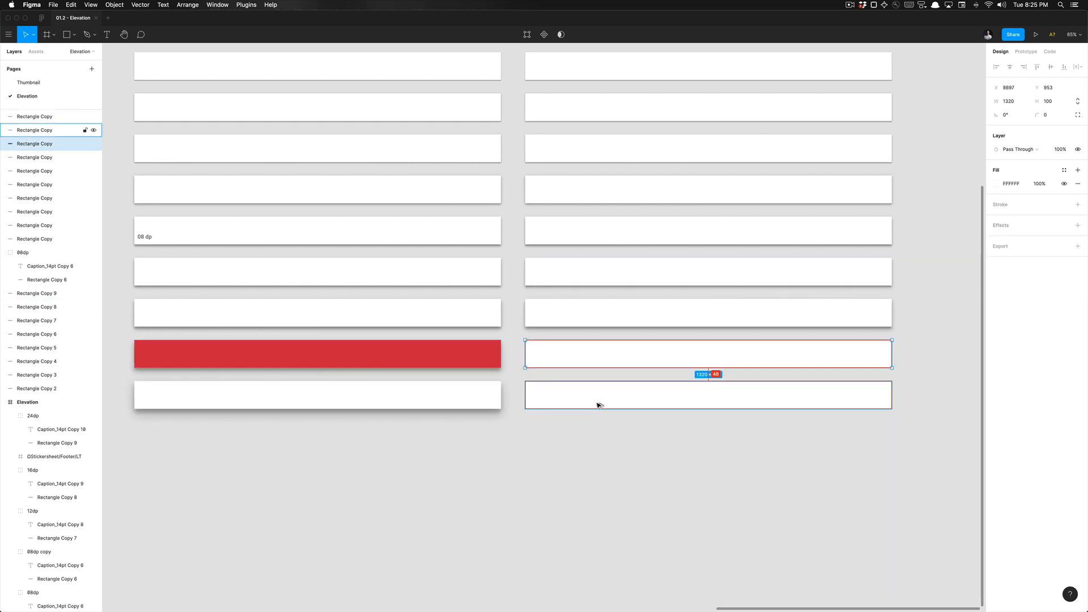
key(super+alt+v)
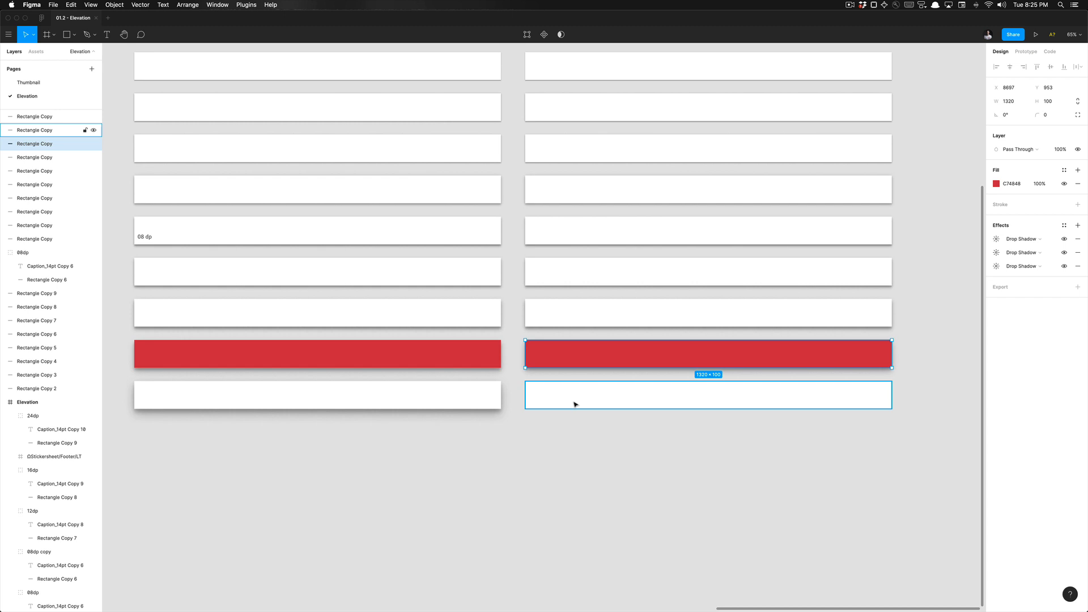
- Undo the properties pasted onto the plain rectangle and the C74848 fill on the detached 16 dp rectangle
key(super+z)
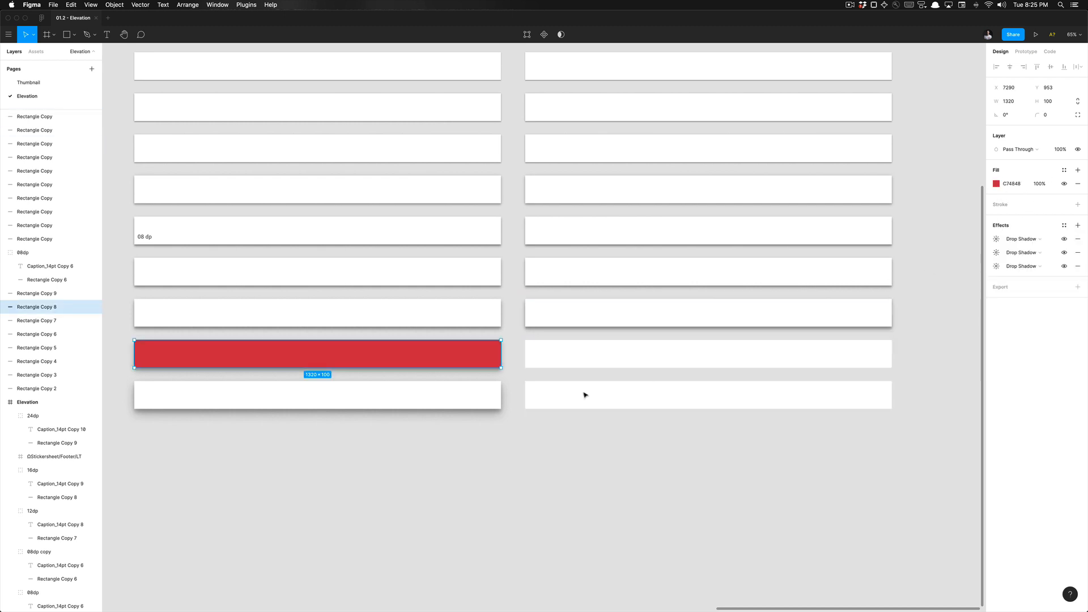
click(498, 453)
key(super+z)
key(super+z)
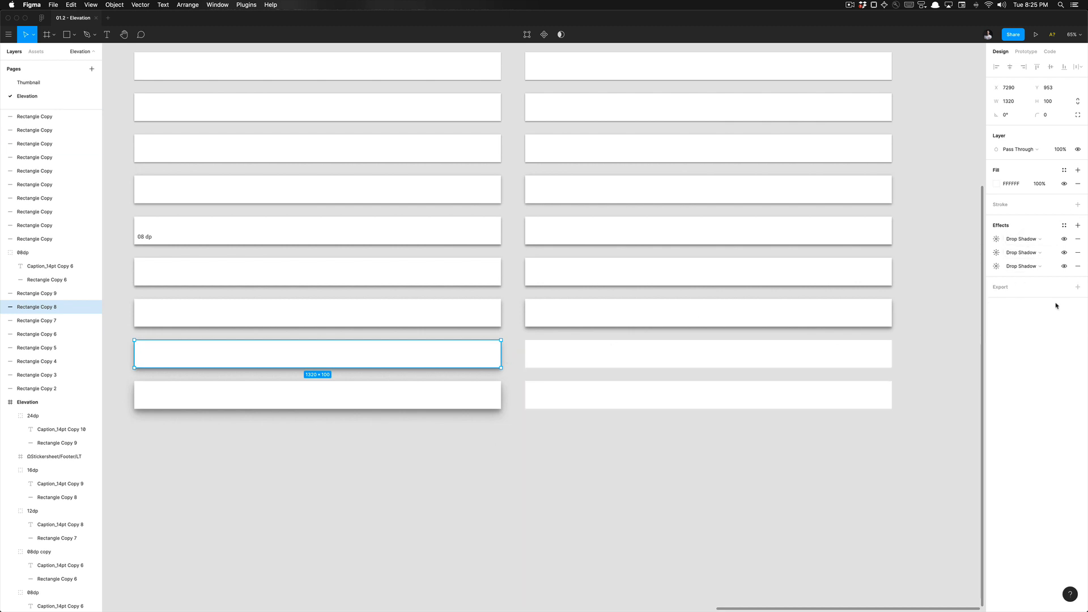
- Copy the shadow properties of the detached 16 dp and 24 dp rectangles onto the plain rectangles in the same rows
click(685, 352)
key(alt+super+v)
click(485, 395)
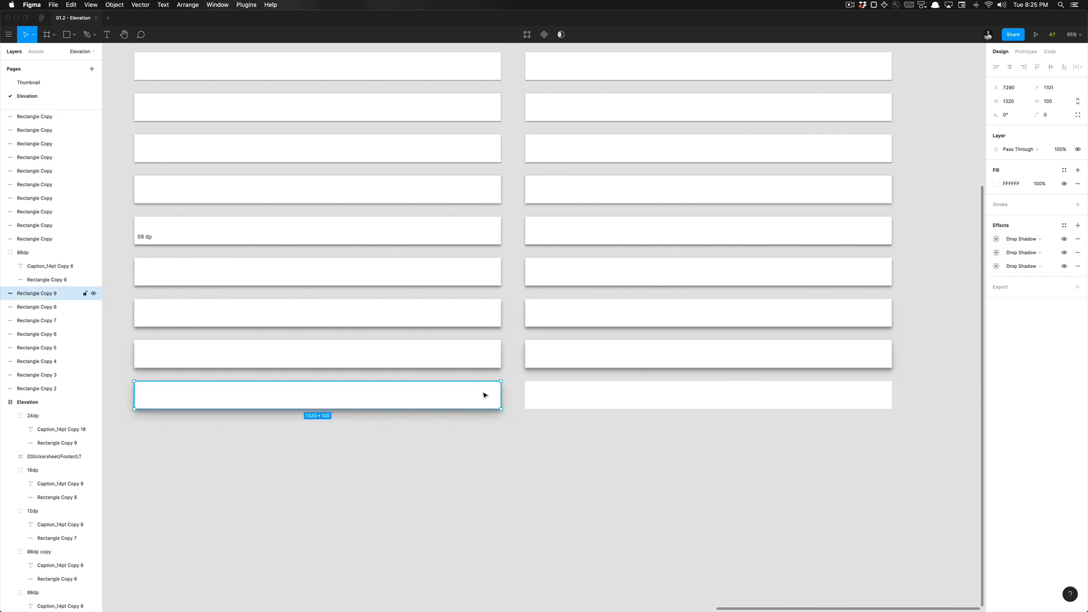
click(699, 397)
key(alt+super+v)
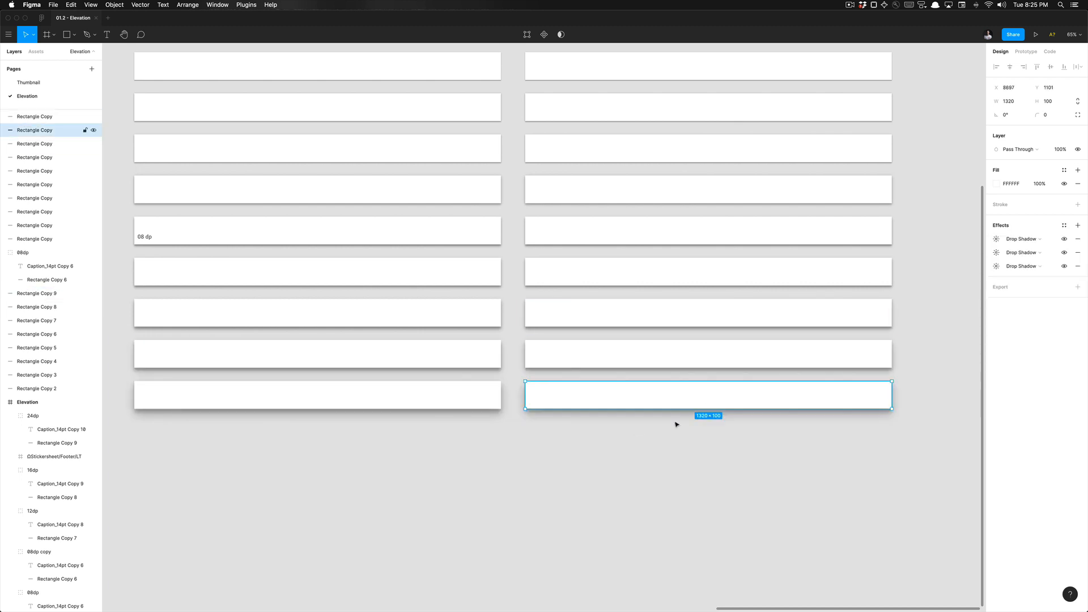
- Compare the shadows of the recreated rectangles with the detached copies and the Elevation frame
click(606, 462)
scroll(606, 463, down, 5)
scroll(607, 463, right, 1)
scroll(571, 452, up, 4)
scroll(467, 415, down, 5)
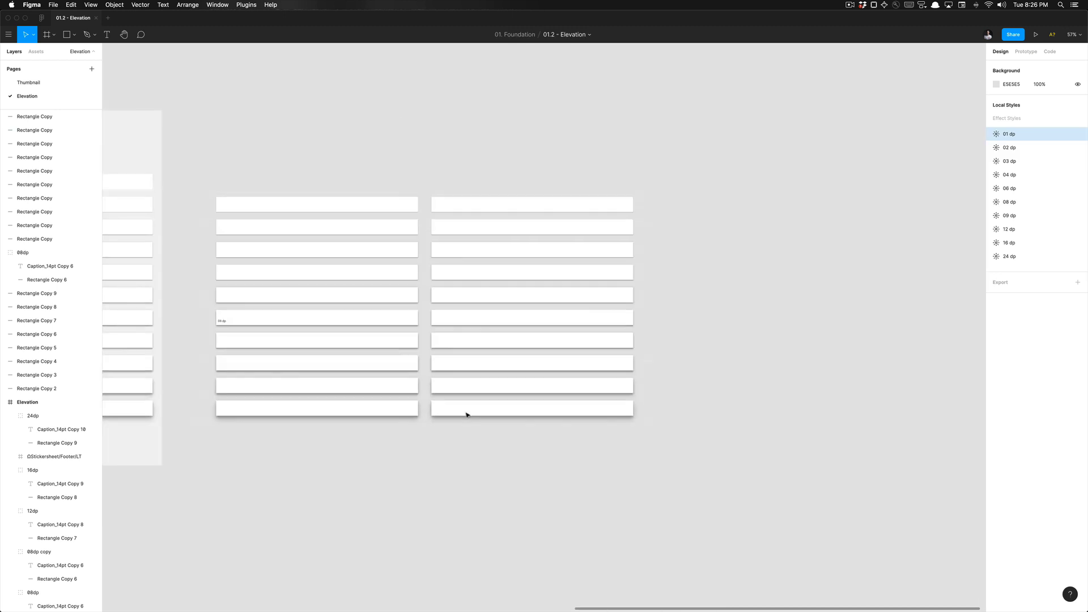
scroll(467, 414, up, 5)
scroll(467, 414, down, 3)
scroll(467, 415, left, 3)
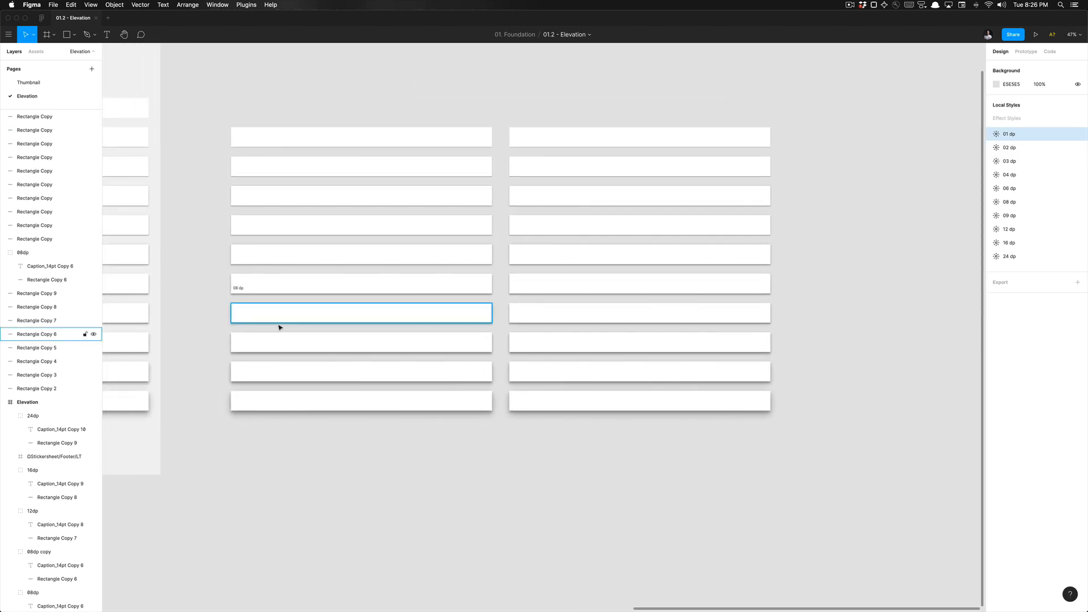
scroll(279, 325, left, 10)
scroll(280, 327, right, 12)
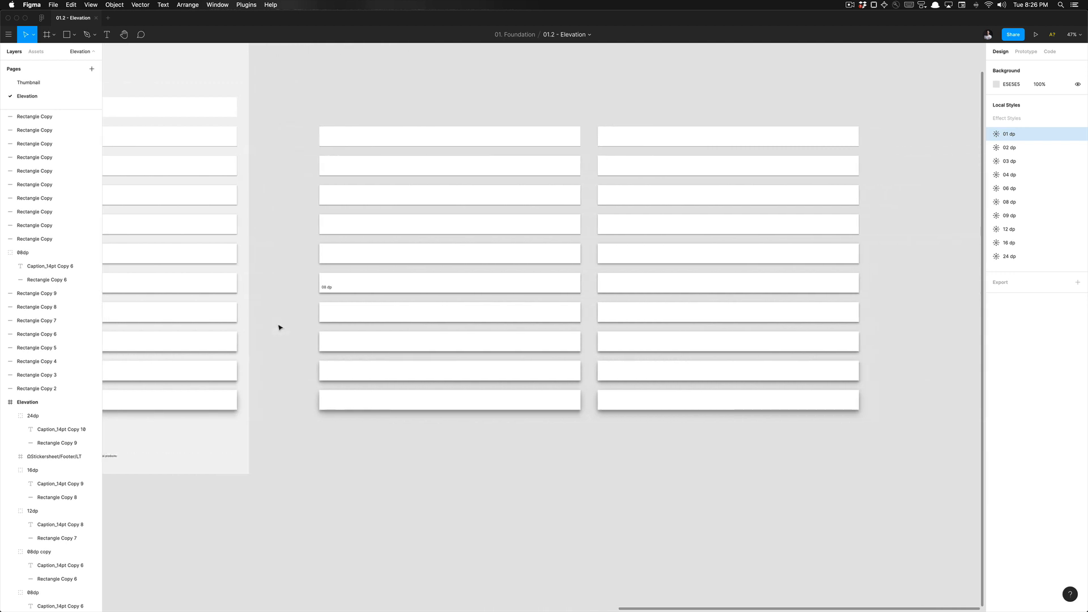
scroll(280, 327, up, 2)
click(530, 421)
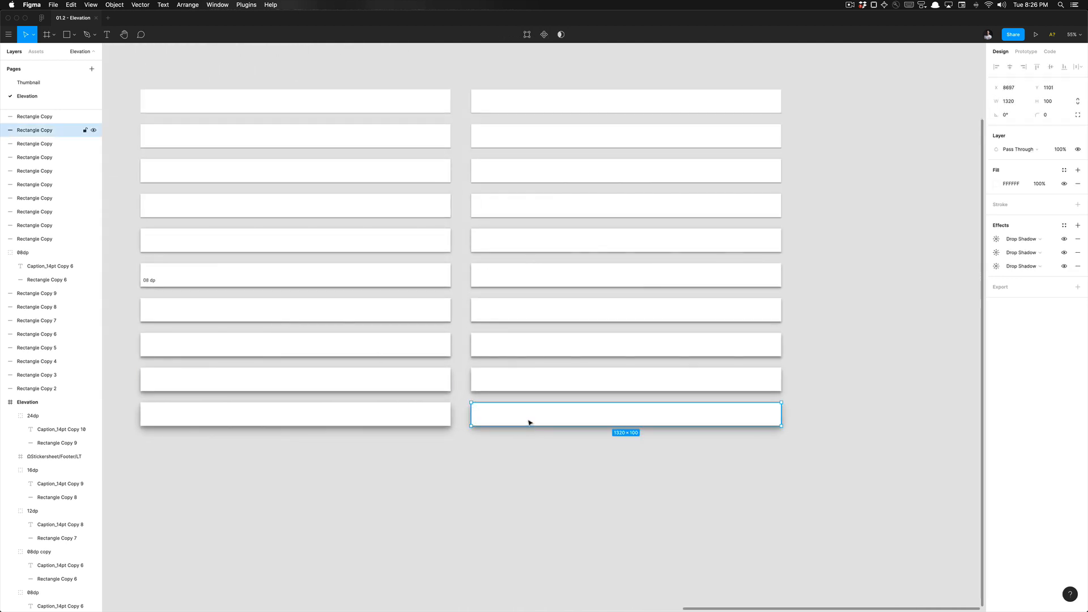
click(938, 224)
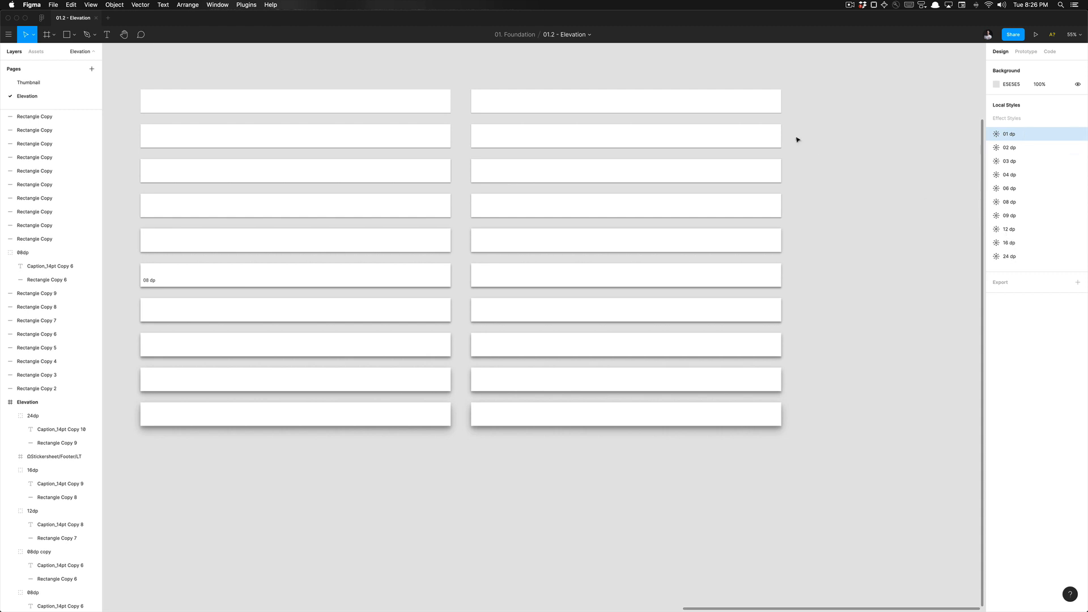
- Create an effect style named 02 dp from the shadows of the second rectangle in the recreated column
click(736, 144)
scroll(736, 143, left, 2)
scroll(682, 158, left, 2)
scroll(672, 153, right, 3)
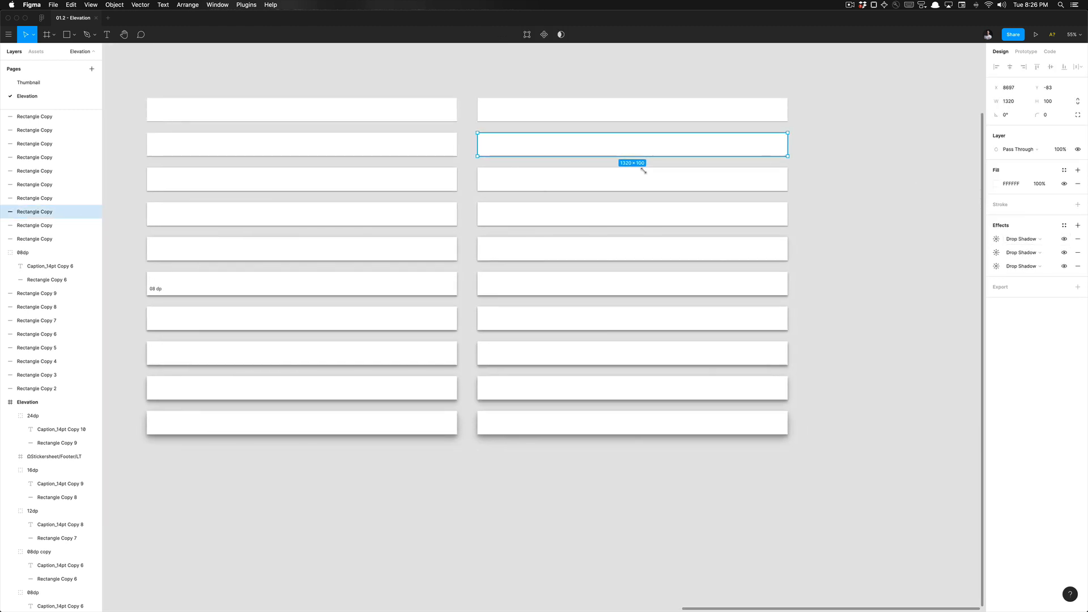
scroll(542, 187, left, 5)
scroll(541, 187, down, 1)
scroll(539, 187, right, 6)
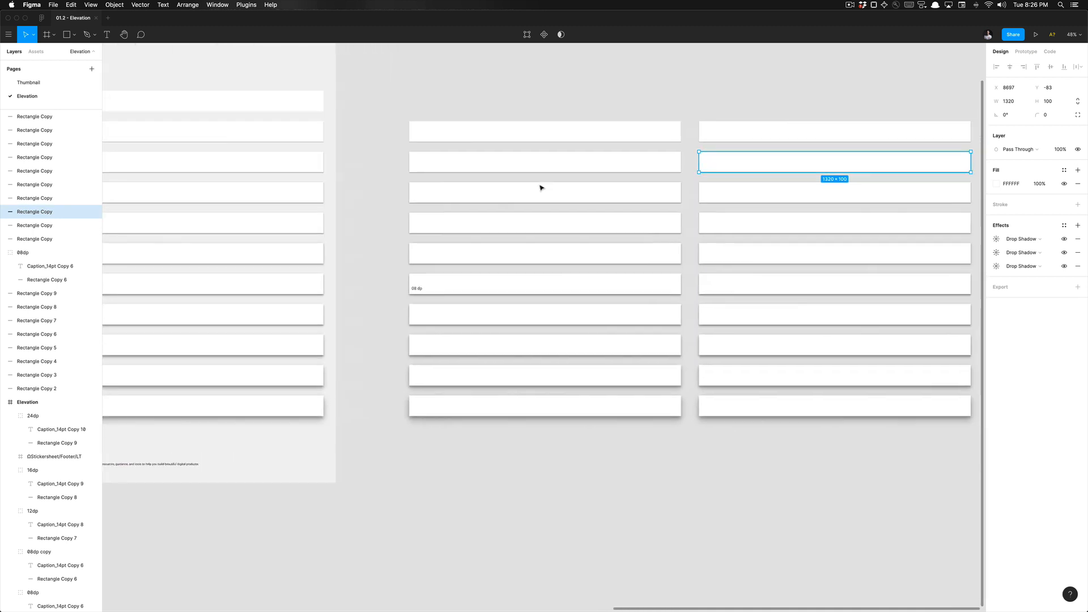
click(1064, 226)
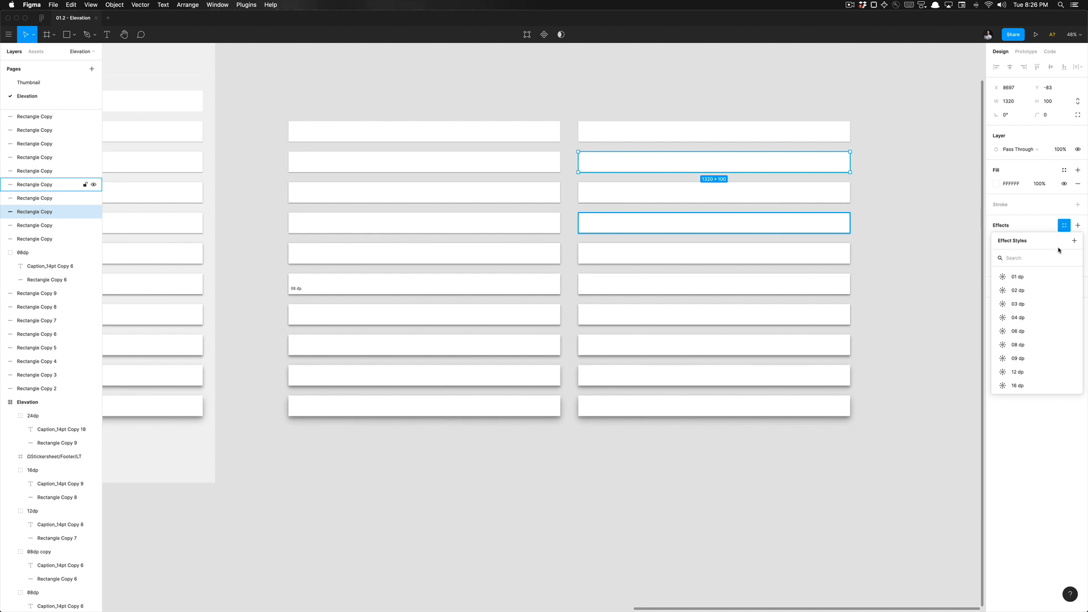
click(1075, 241)
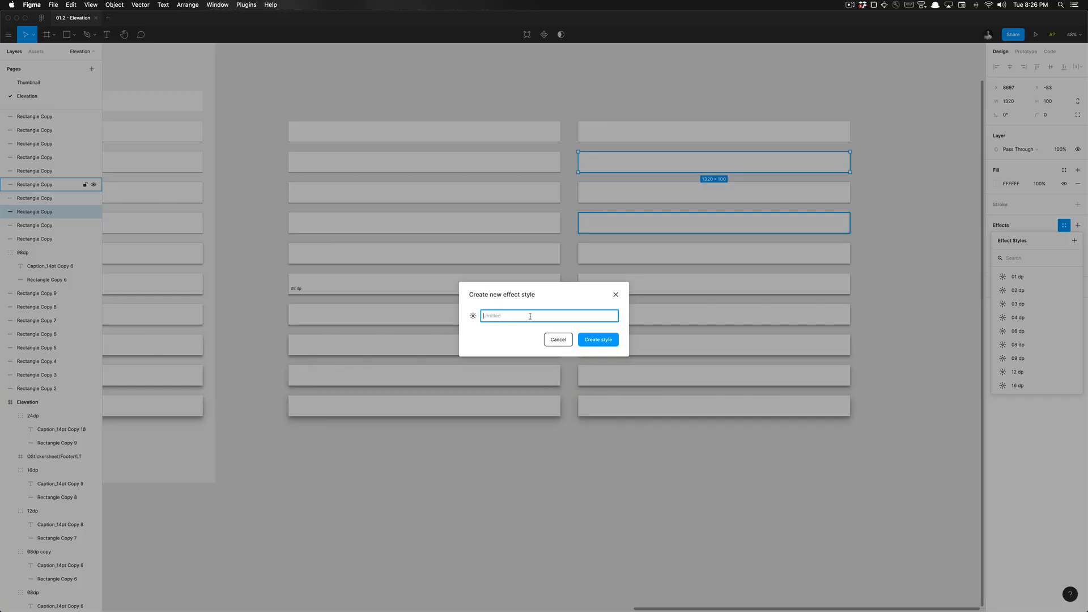
text(02 dp)
click(595, 342)
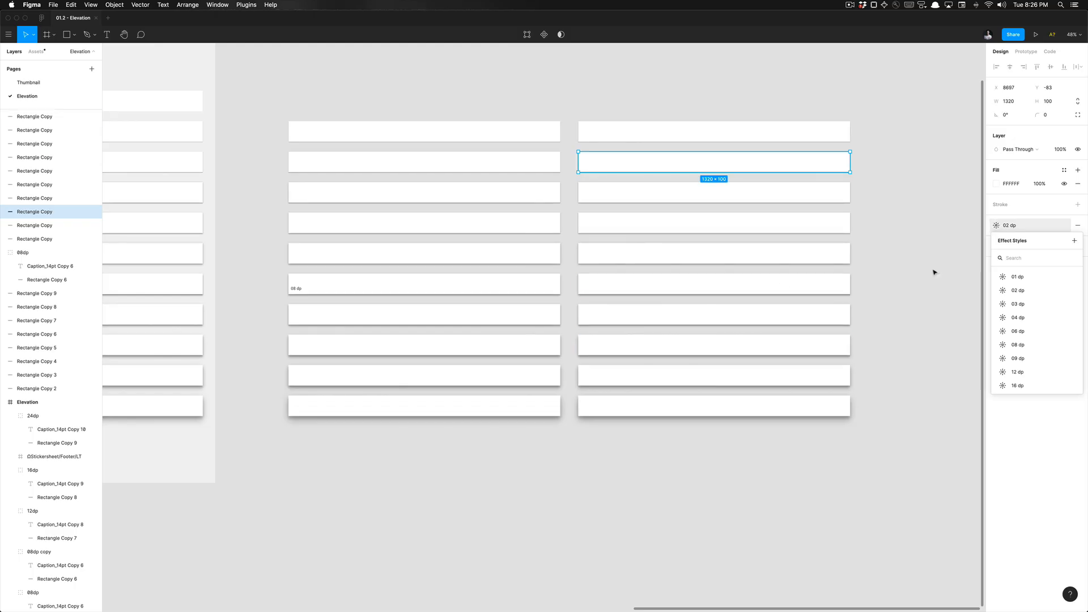
click(940, 256)
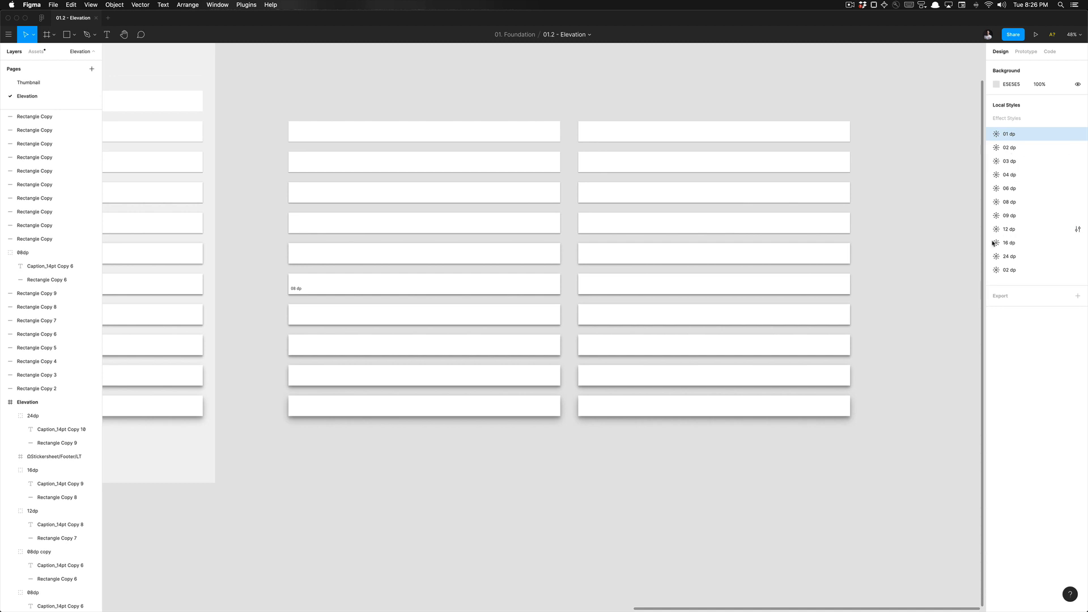
- Review the added 02 dp style and check which effects the recreated rectangles in the other rows use
click(997, 270)
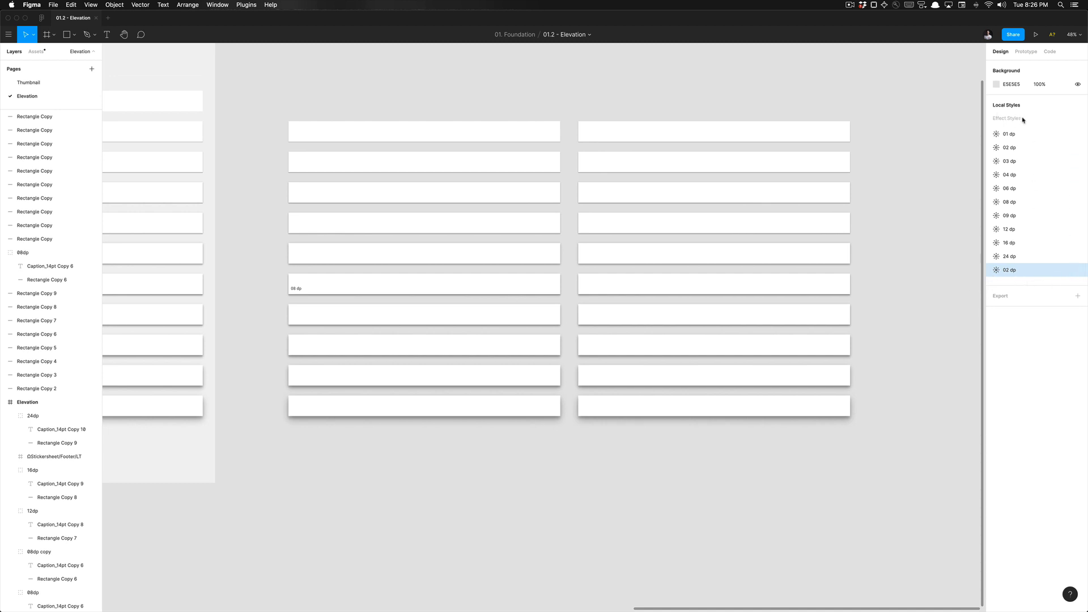
click(691, 409)
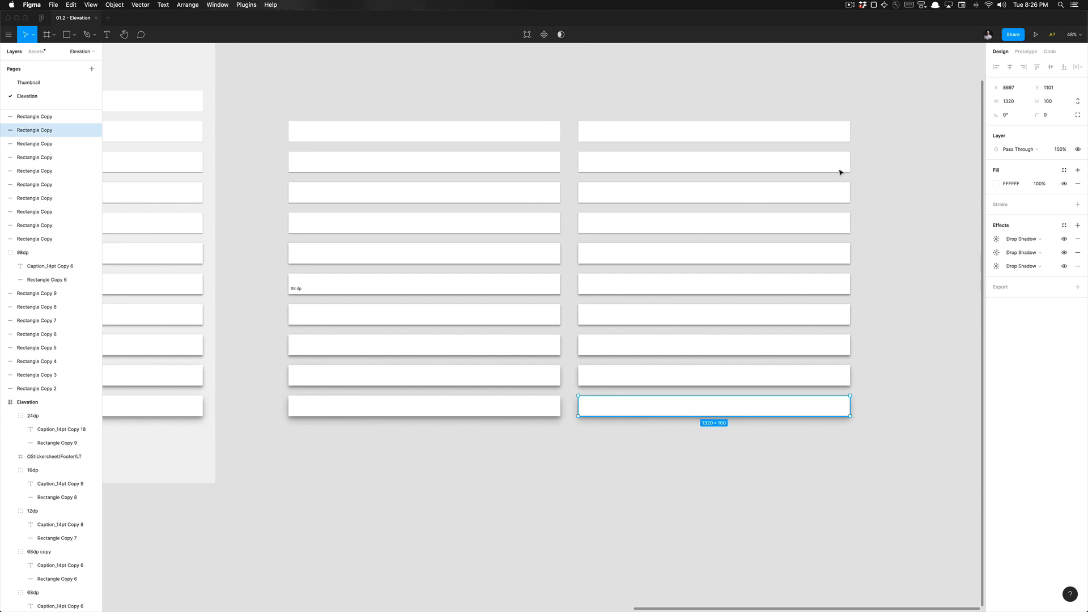
click(816, 164)
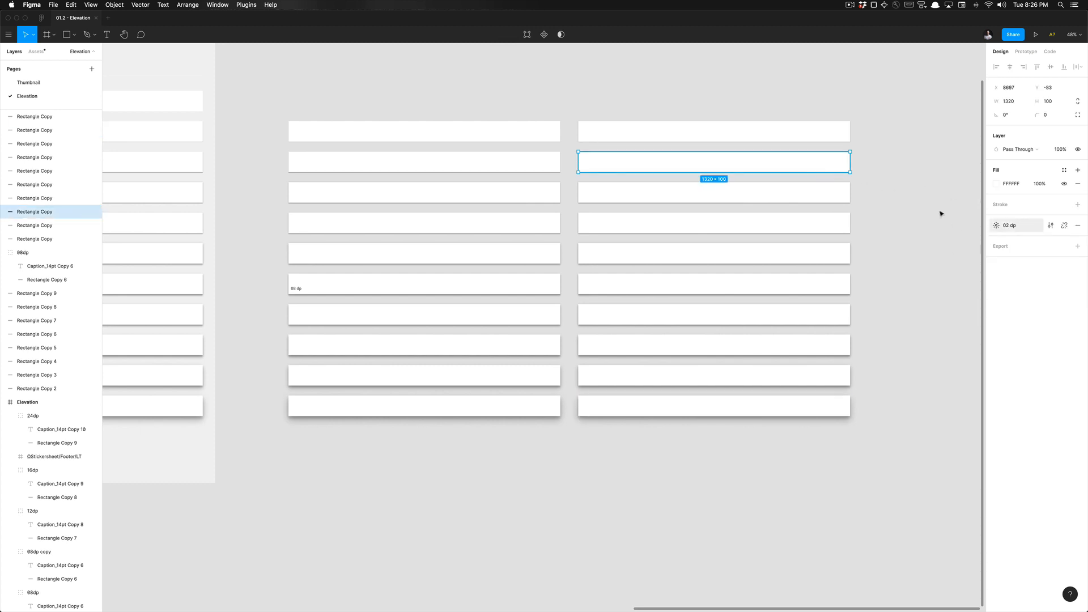
click(611, 200)
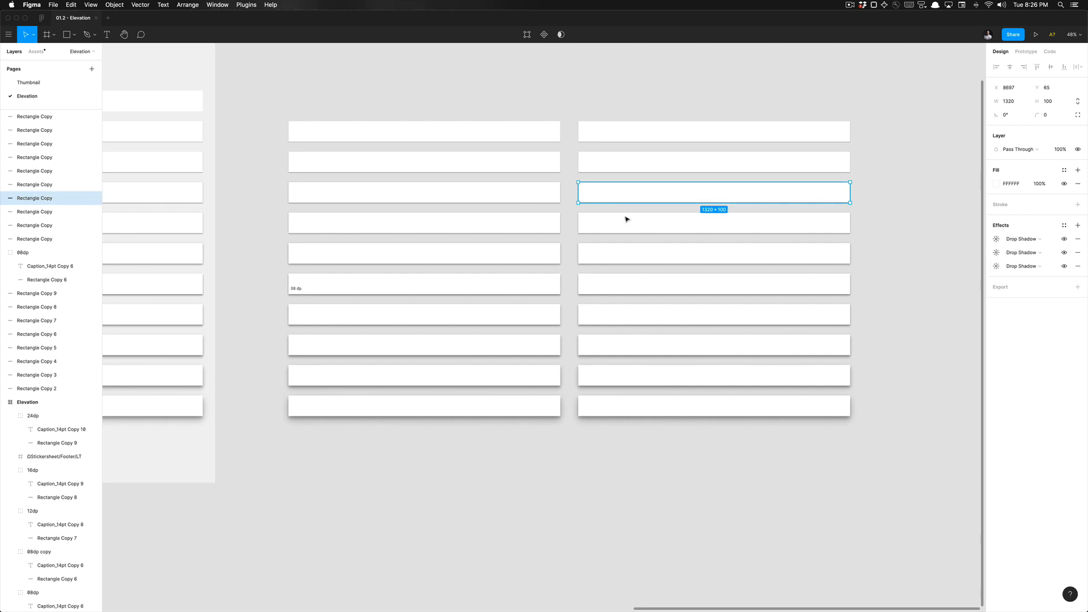
click(630, 225)
click(646, 254)
click(656, 288)
click(663, 317)
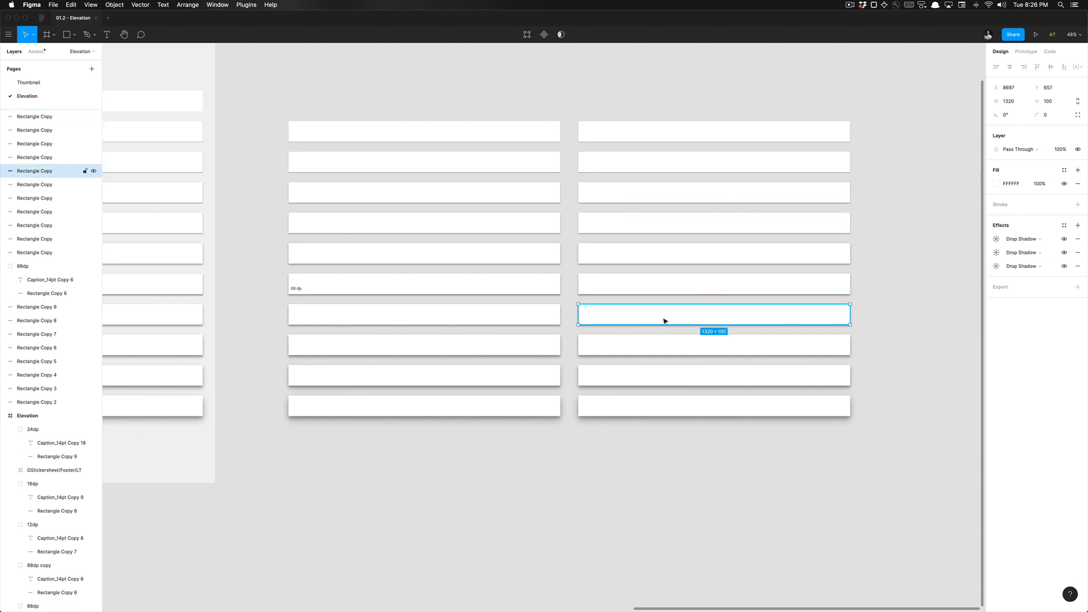
- Create an effect style named 24dp from the shadows of the last rectangle in the recreated column
click(690, 409)
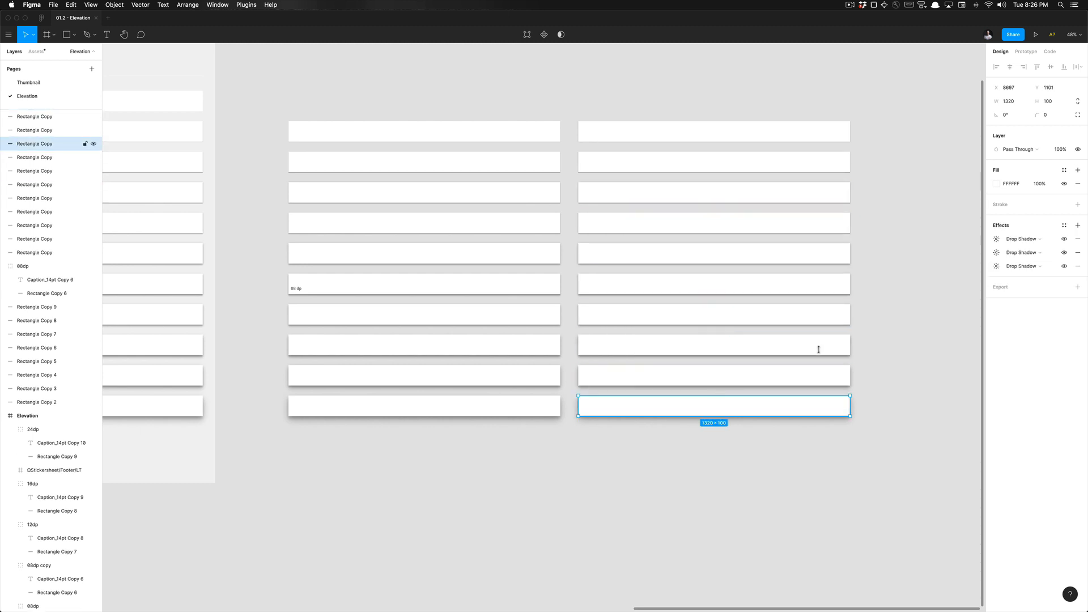
click(1063, 226)
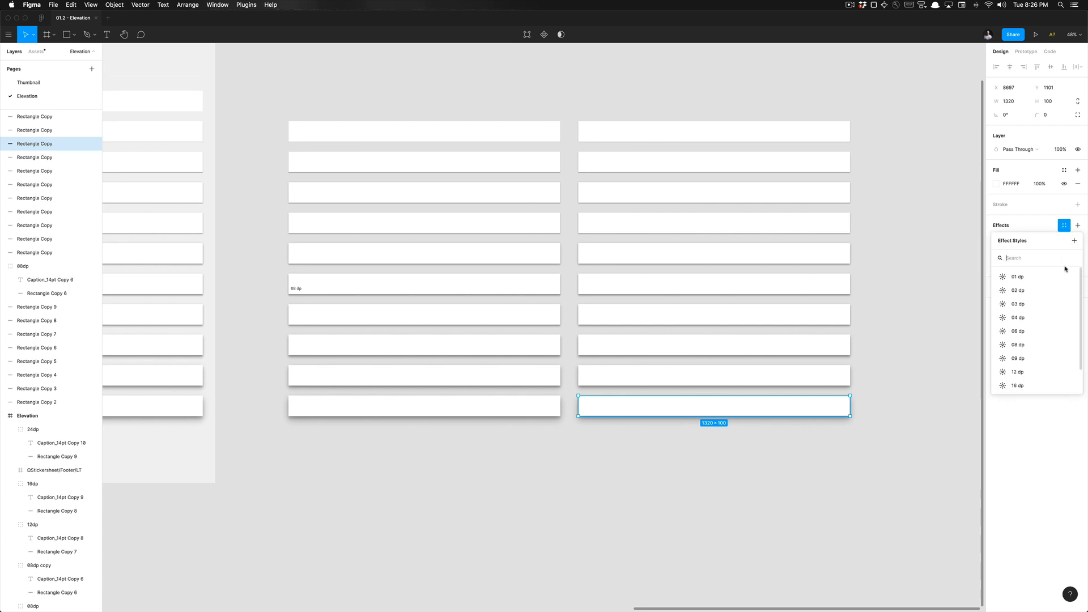
click(1073, 240)
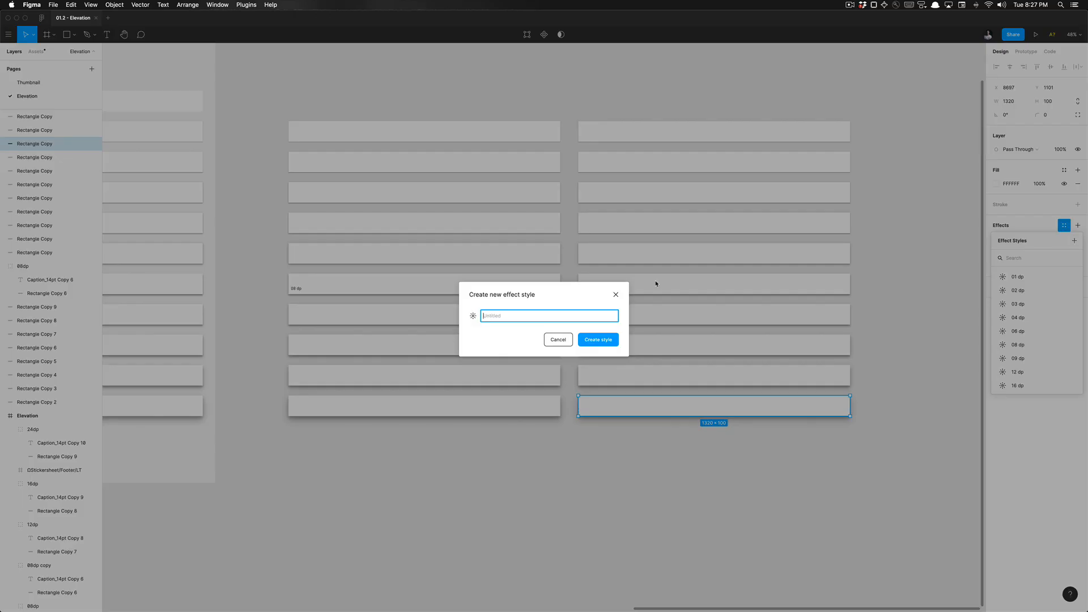
text(24dp)
key(Return)
click(929, 289)
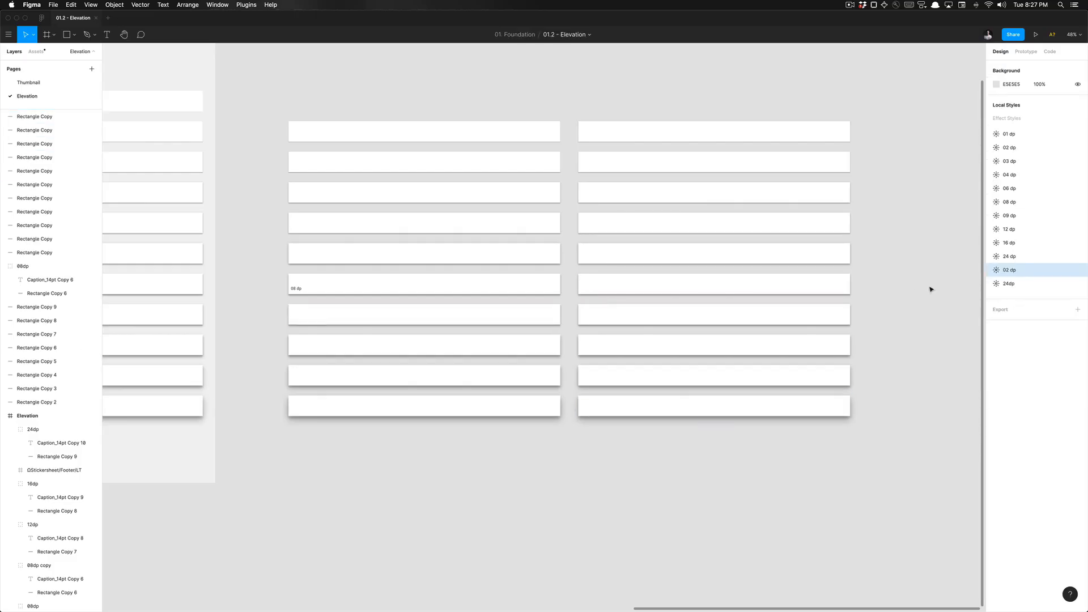
- Delete the duplicate 02 dp and 24dp effect styles at the end of the local styles
click(1014, 283)
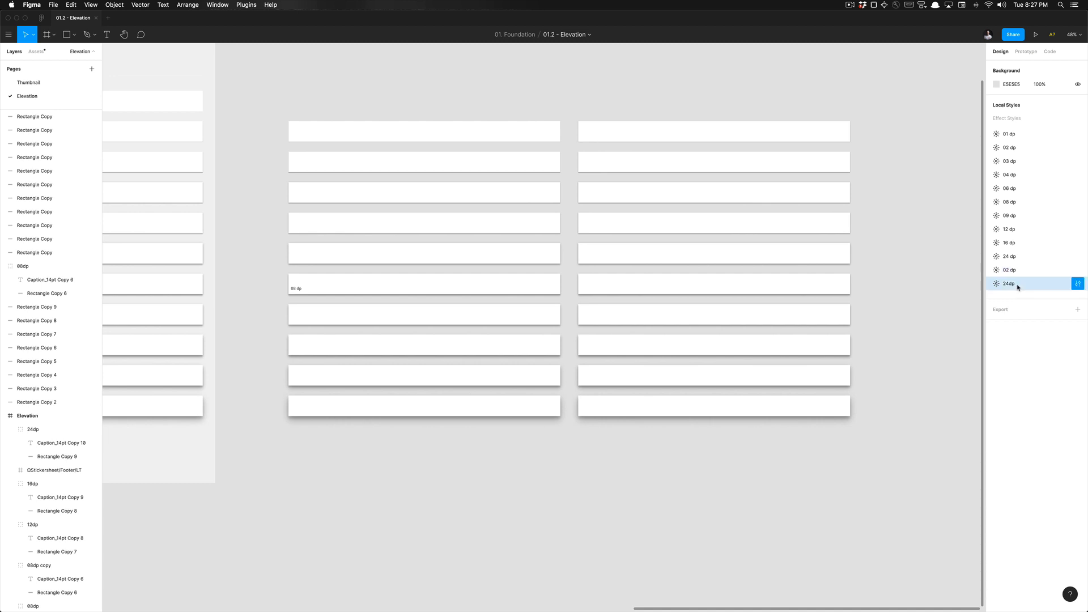
click(1016, 272)
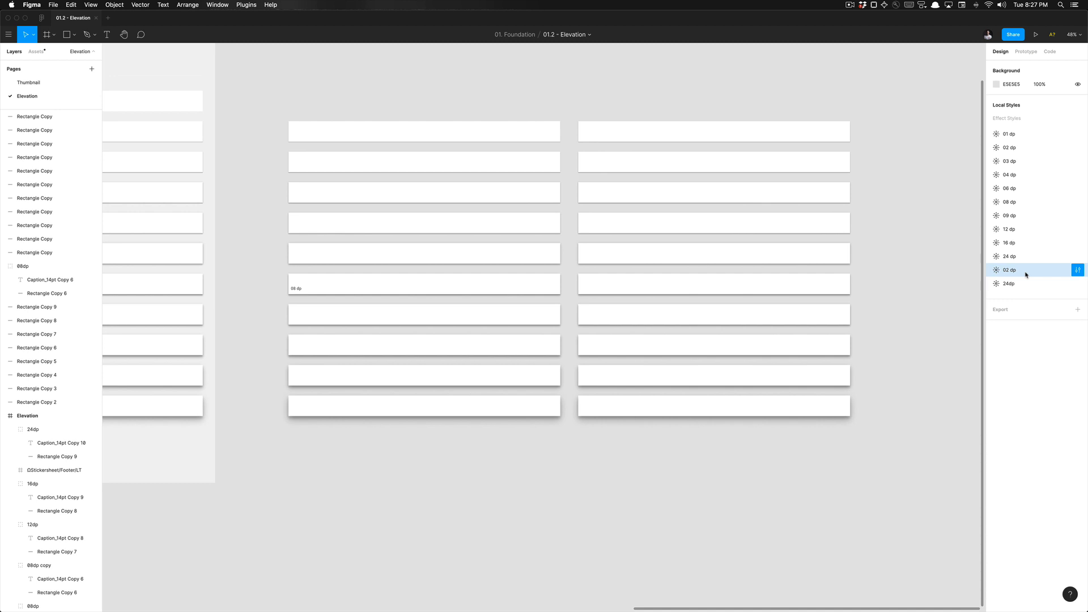
right_click(1026, 274)
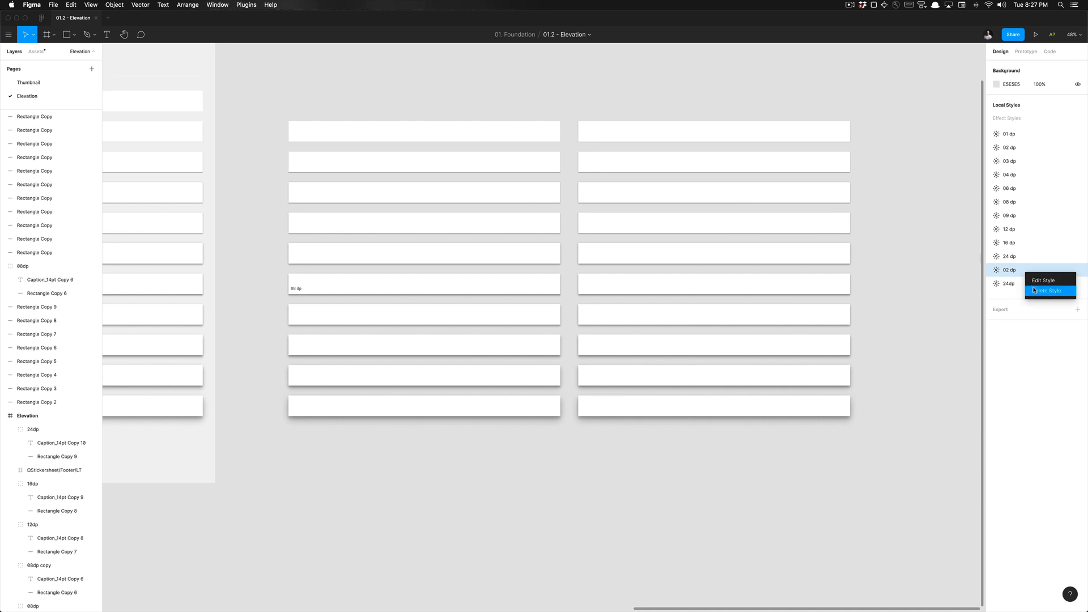
click(1046, 291)
right_click(1035, 274)
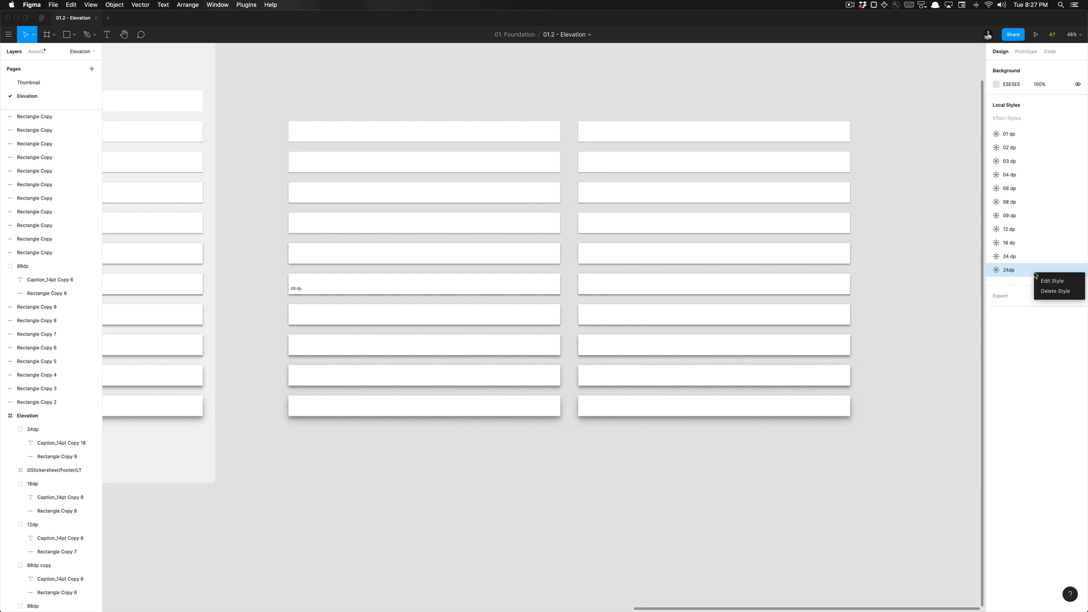
click(1046, 292)
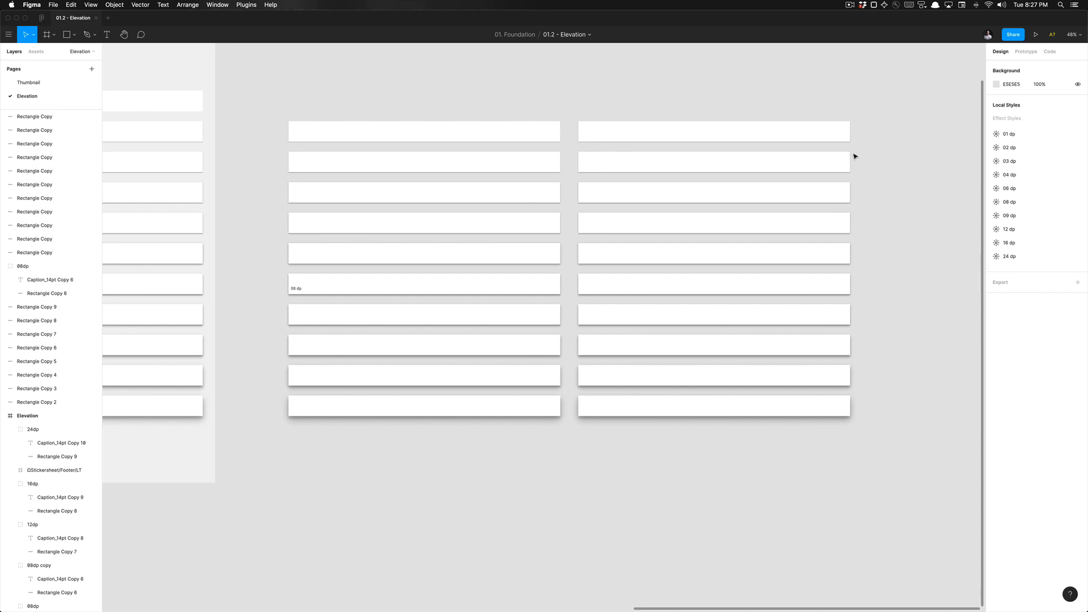
- Delete both columns of practice rectangles beside the Elevation frame
click(1013, 137)
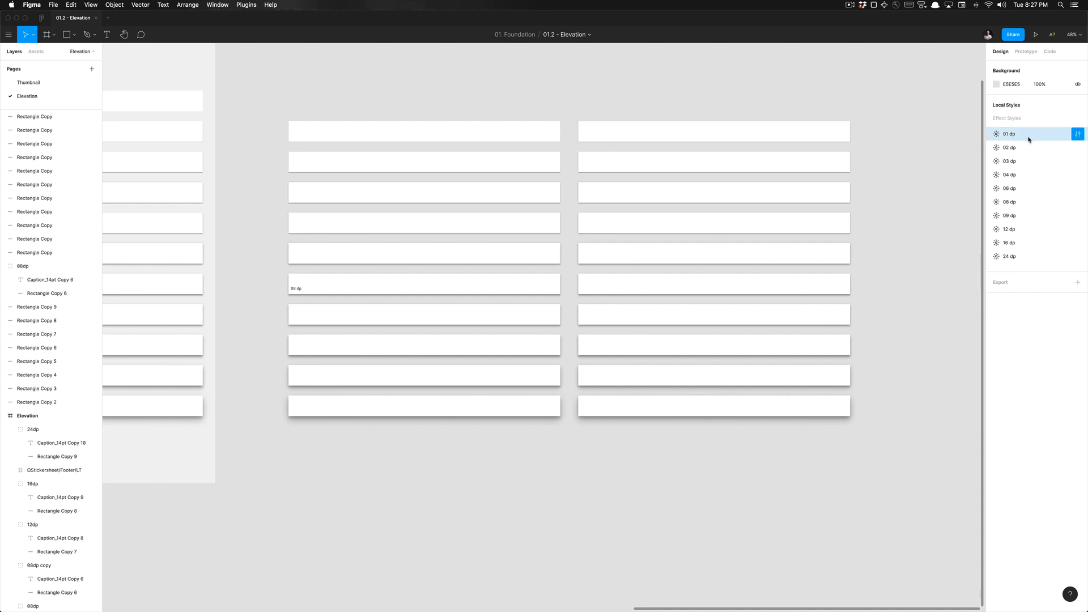
scroll(922, 131, down, 5)
drag(920, 118, 573, 303)
key(Delete)
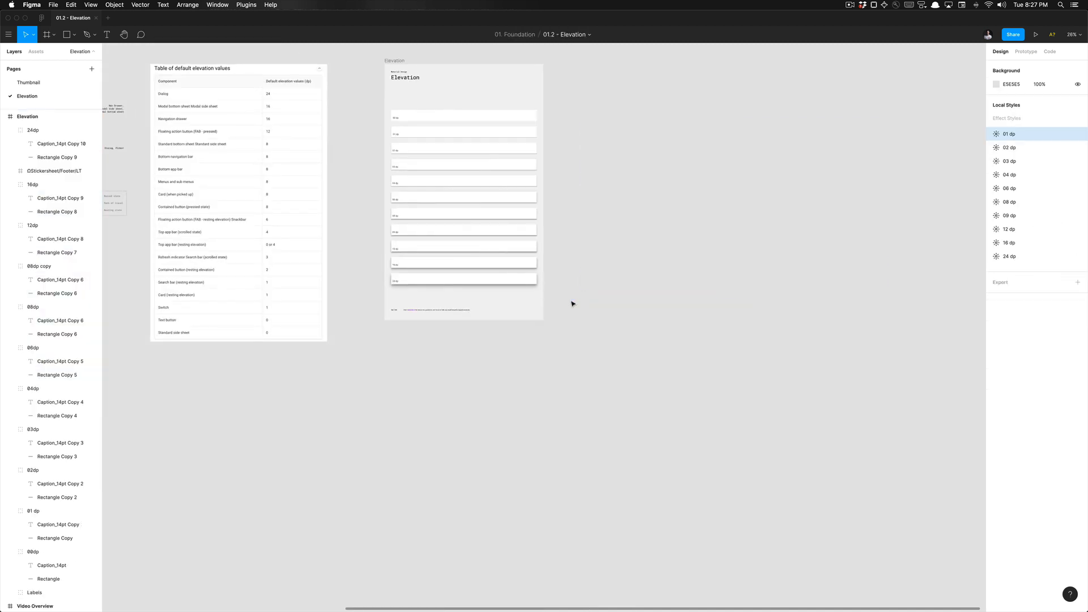
scroll(559, 208, left, 5)
scroll(559, 209, up, 5)
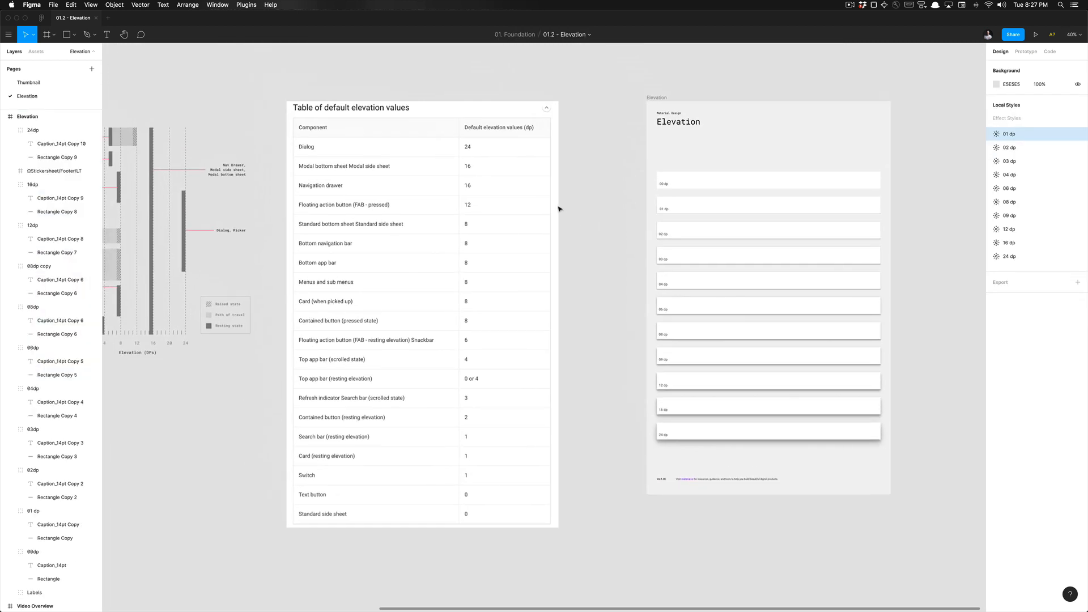
- Compare the table of default elevation values with the rectangles in the Elevation frame, especially the 24 dp one
scroll(559, 209, down, 3)
scroll(559, 209, right, 1)
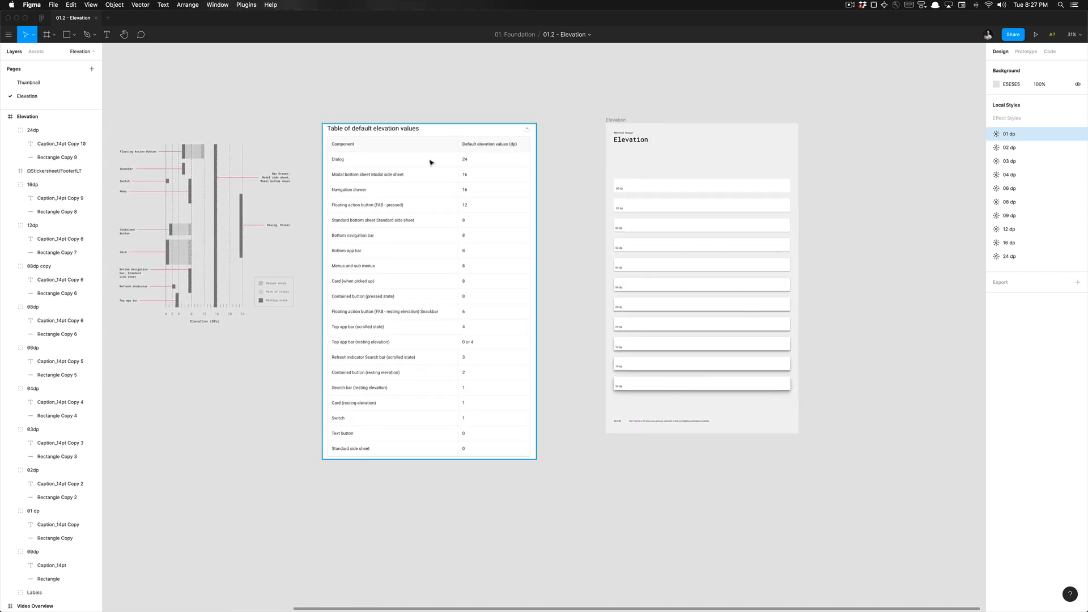
click(687, 187)
click(564, 213)
scroll(564, 214, up, 4)
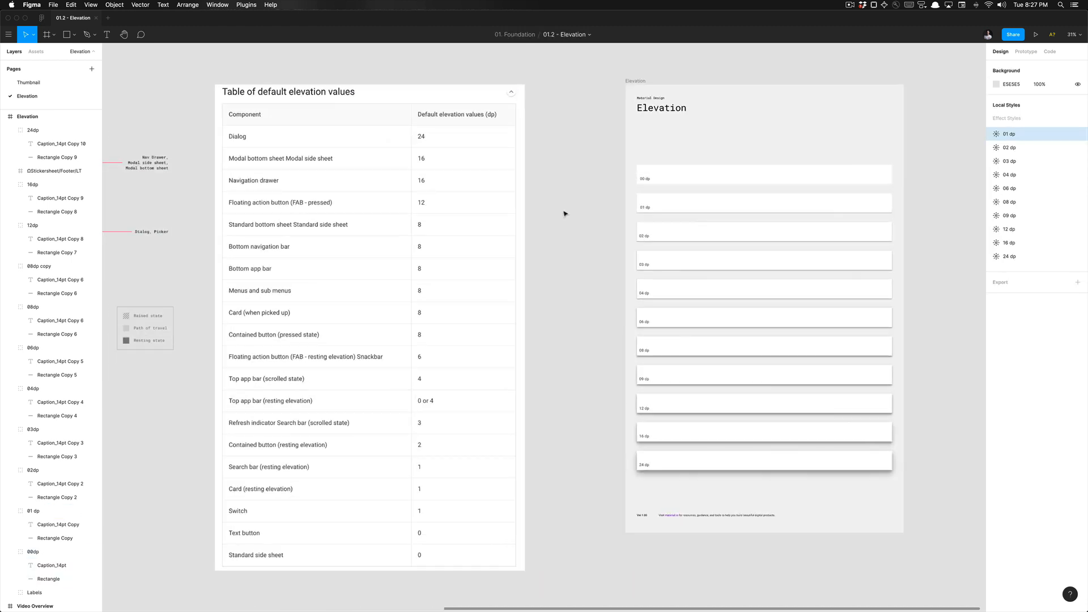
click(662, 461)
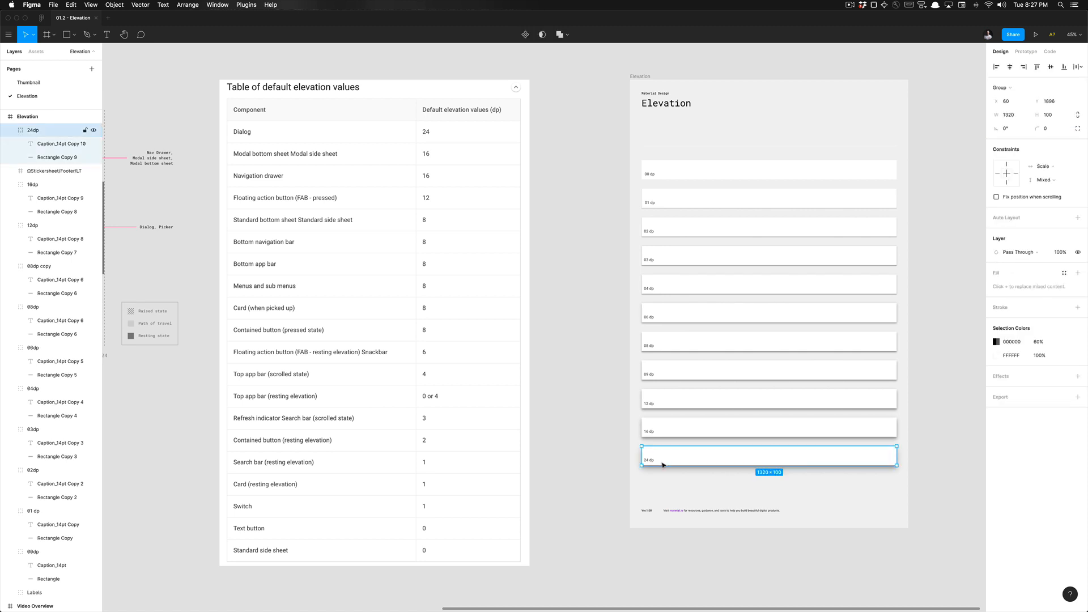
click(594, 401)
- Add the description "Used for Dialog components" to the 24 dp effect style
click(1014, 256)
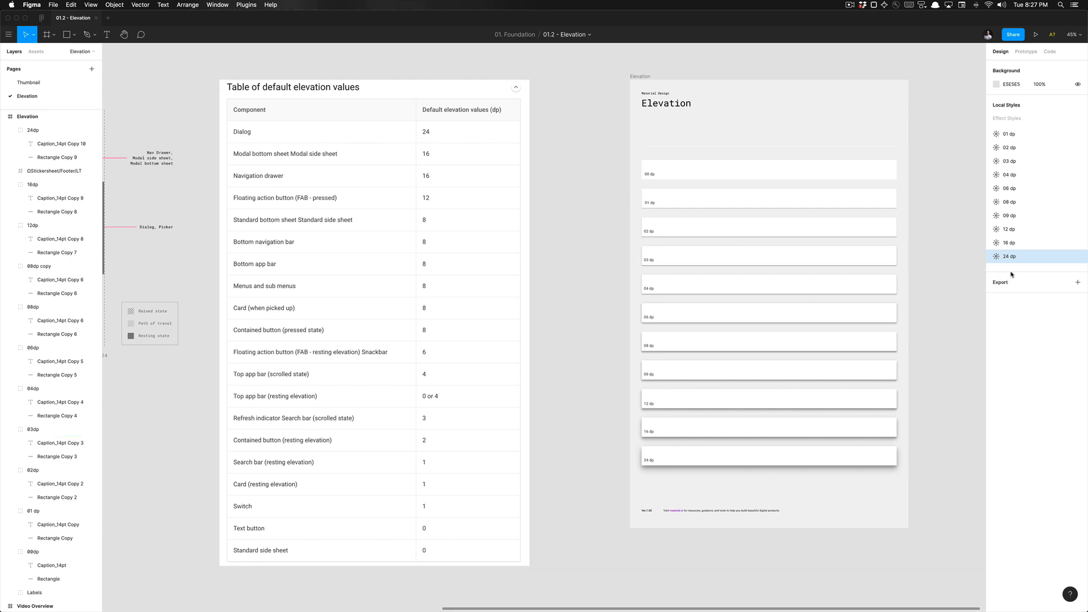
mouse_move(1069, 259)
click(1078, 258)
click(1020, 77)
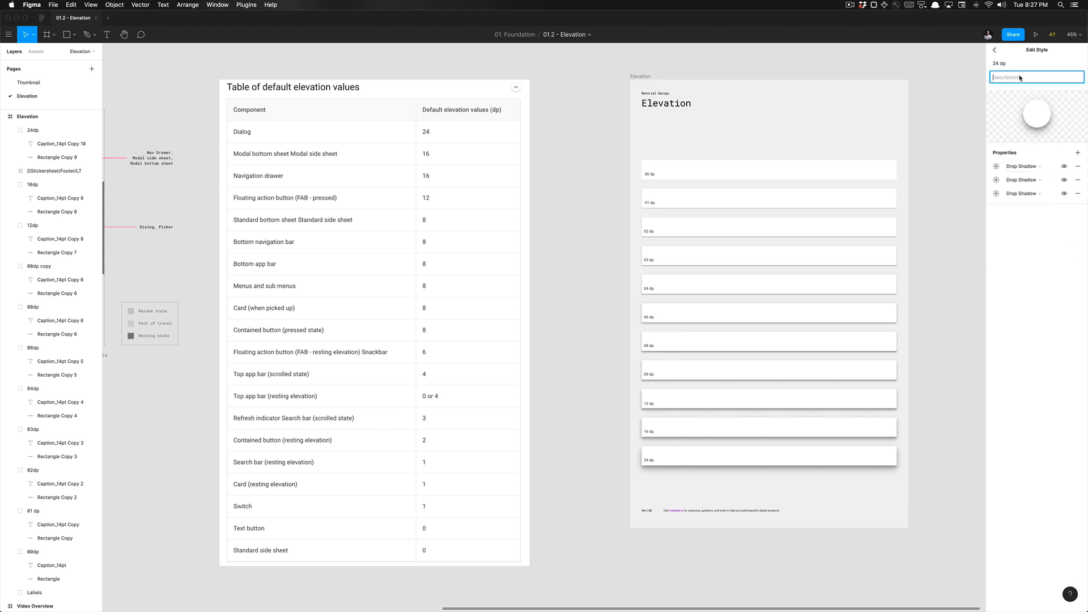
text(Used for Dialog components)
key(alt+shift+Left)
key(Right)
key(Return)
key(BackSpace)
key(Tab)
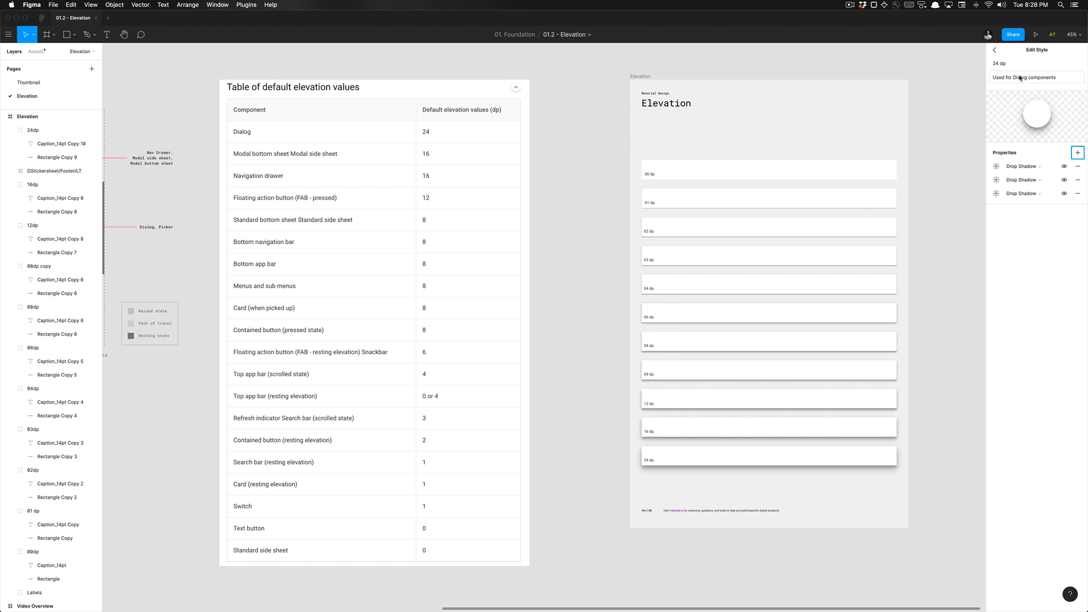
click(1055, 288)
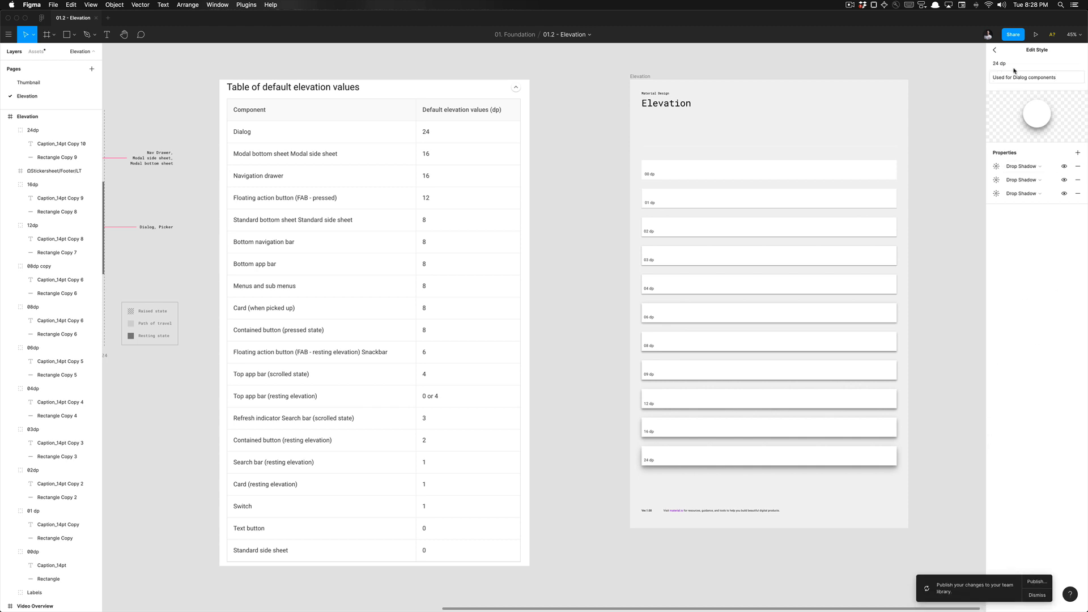
click(995, 49)
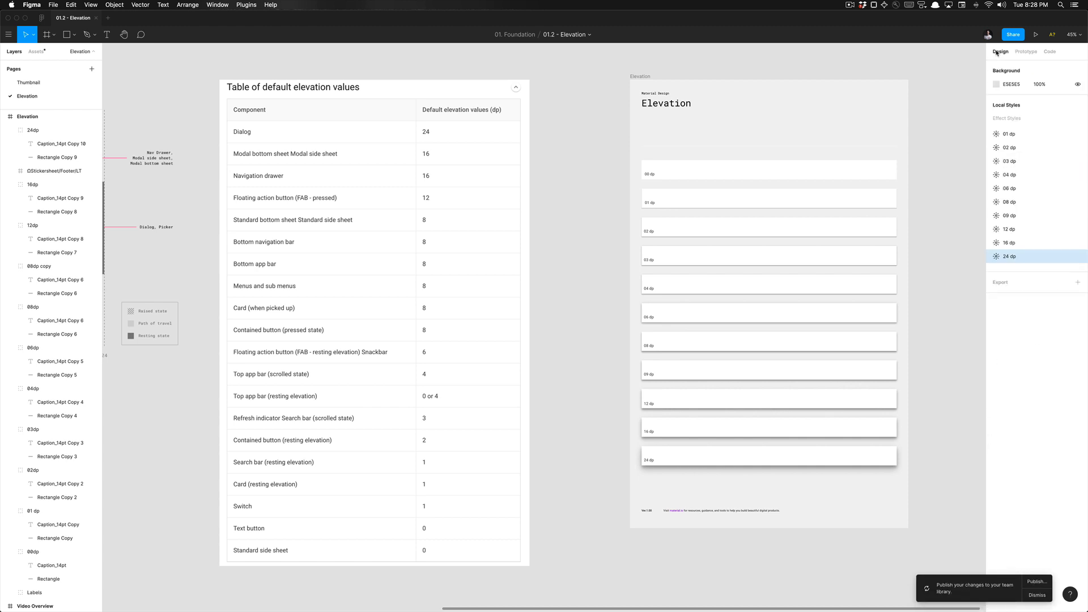
- Add the description "Used for navigation drawer, modal bottom sheet and modal side sheet" to the 16 dp effect style
click(1078, 243)
click(1014, 78)
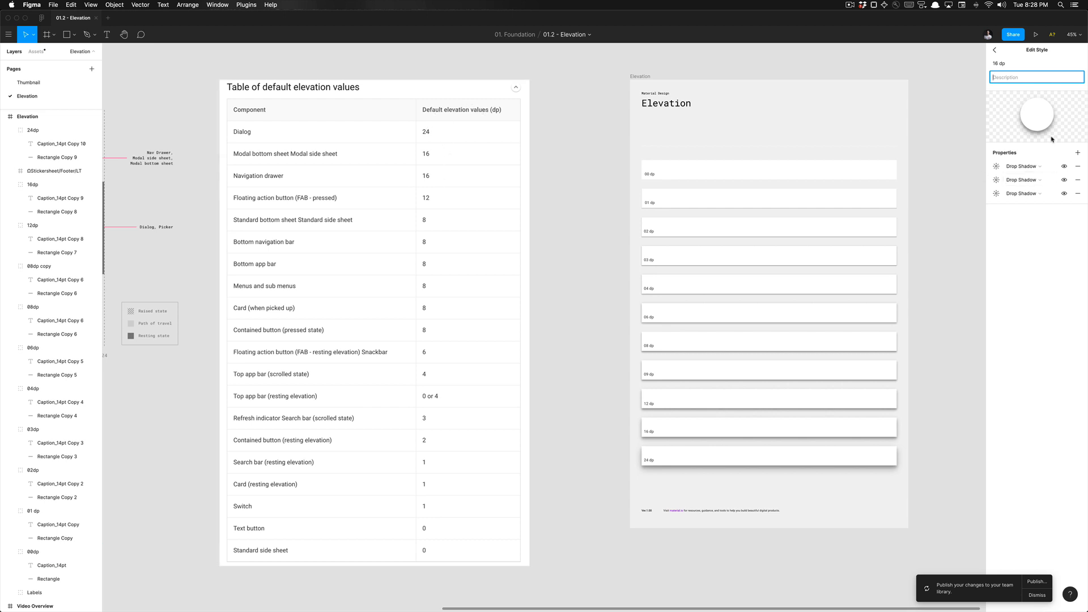
text(Navigation)
text(Used for )
text(n)
text(ottom)
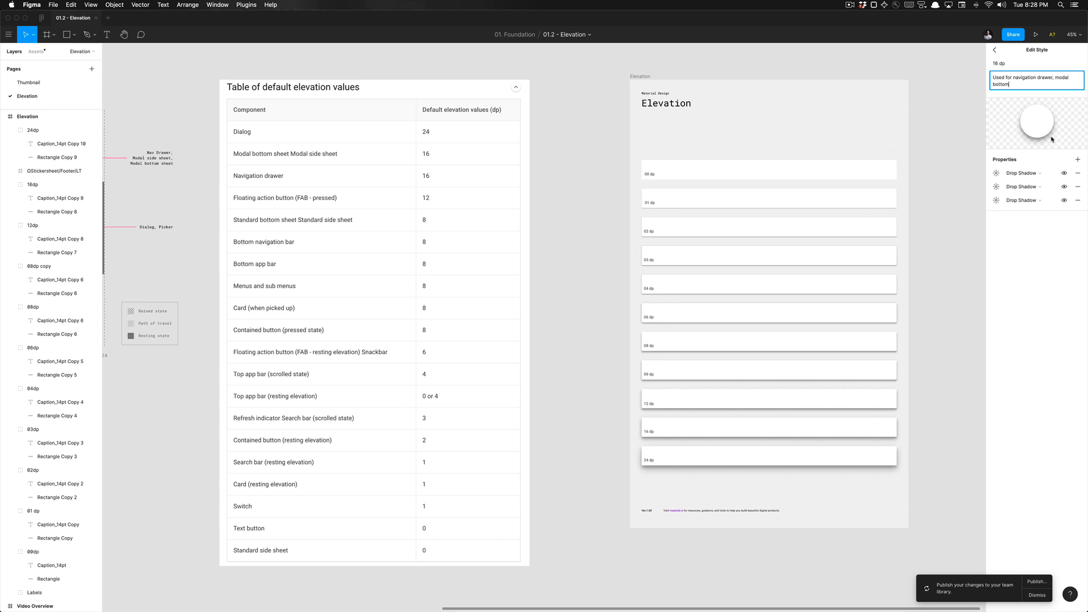
text( sheet and modal side sheet)
click(1051, 139)
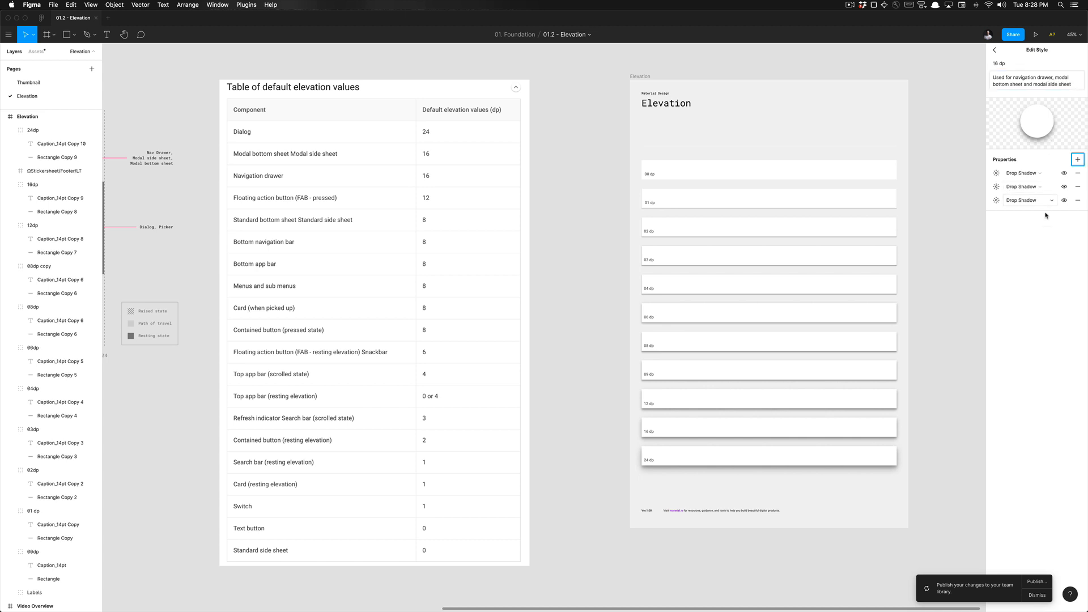
click(994, 49)
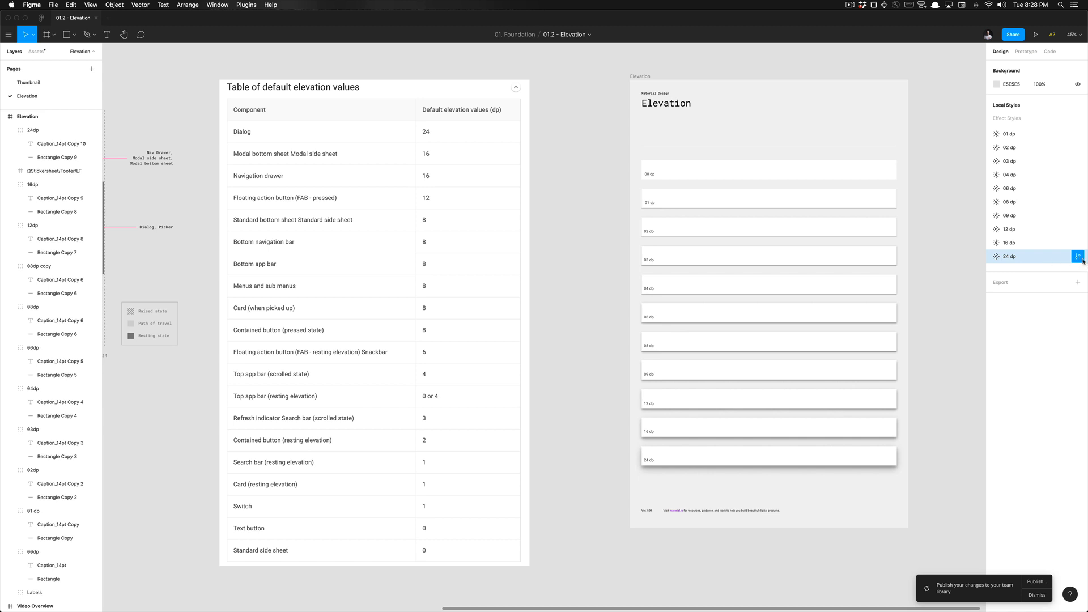
- Check the 24 dp style's description and describe the 12 dp effect style as "Floating action button (FAB - pressed)"
click(1074, 258)
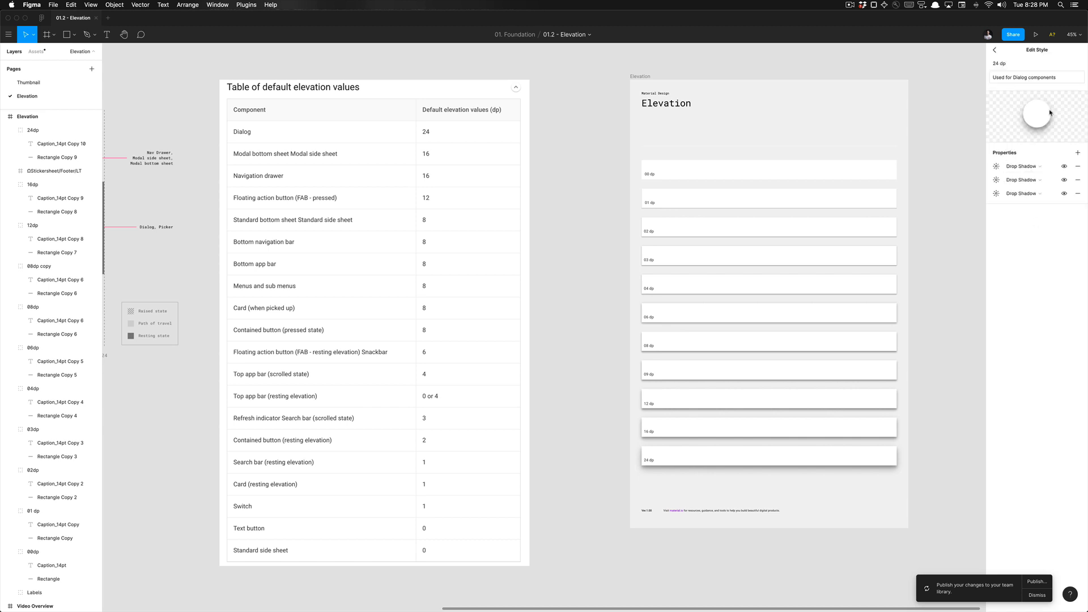
click(995, 51)
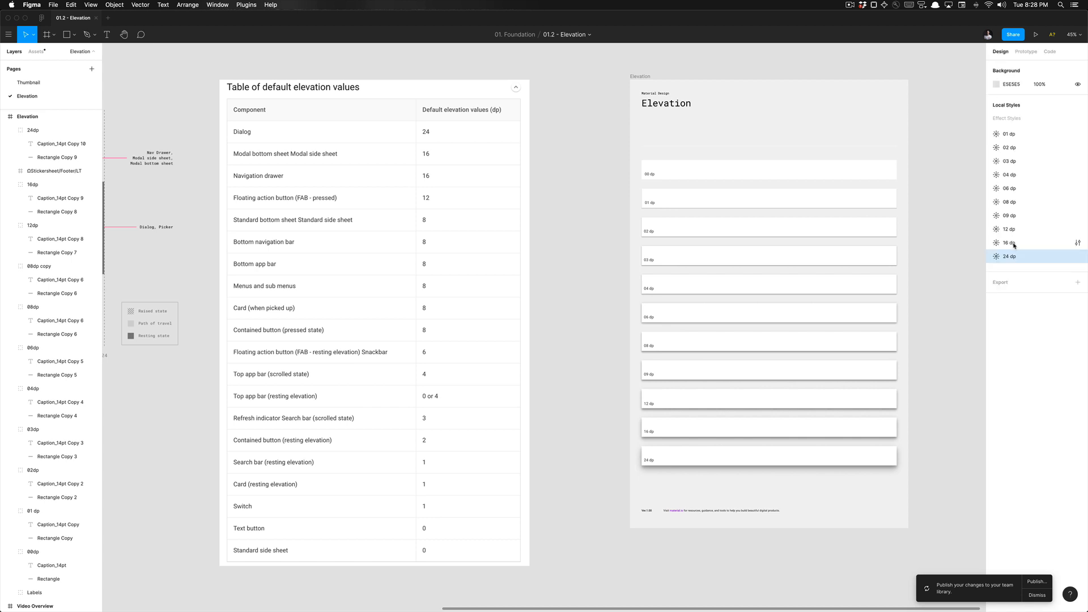
click(1076, 230)
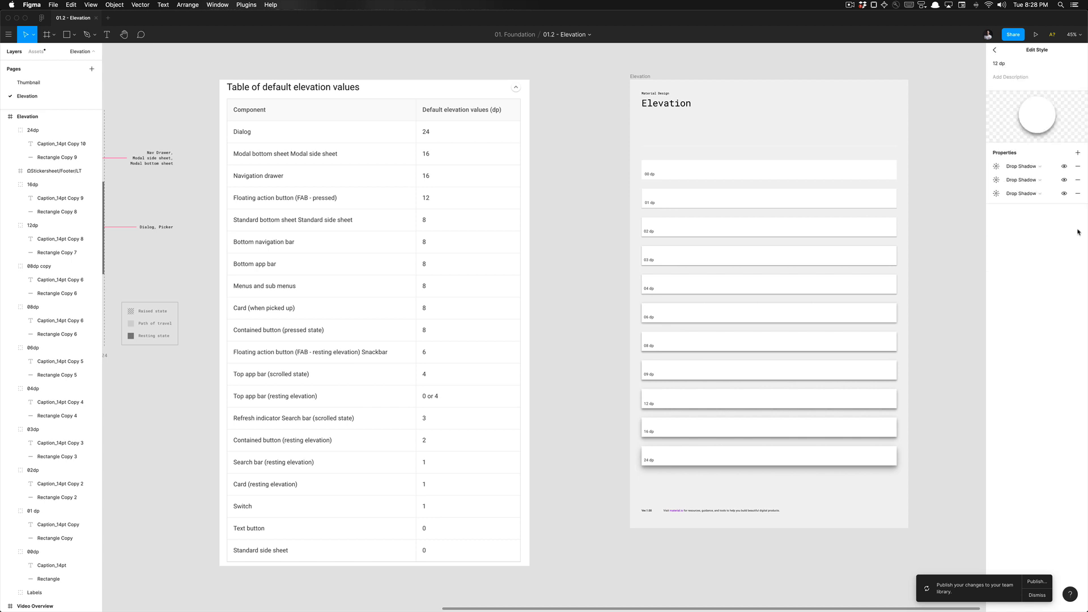
click(1009, 78)
text(Floating action button (FAB - pressed)
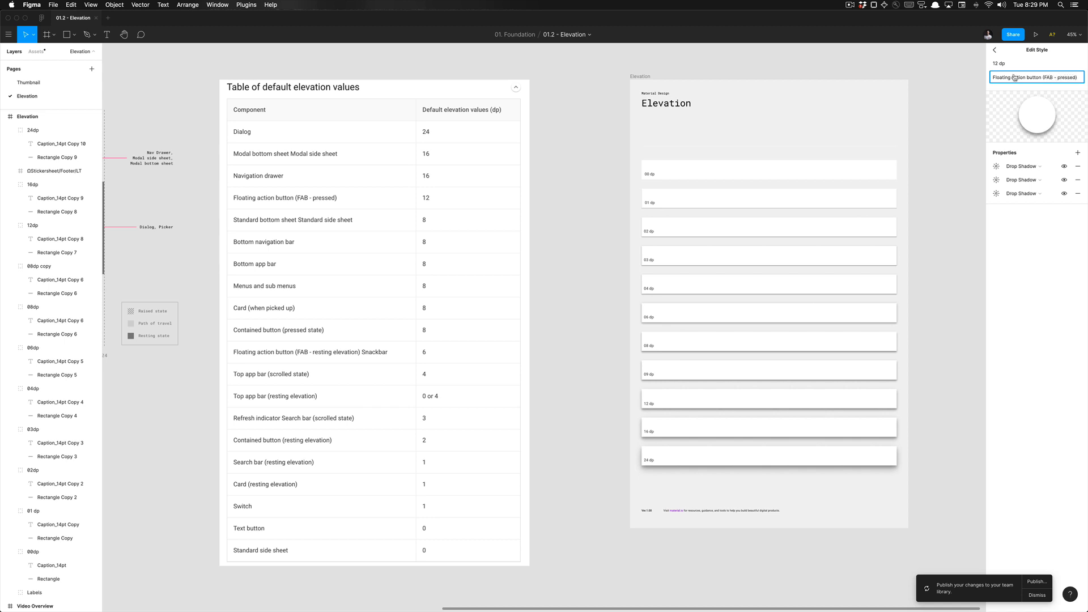
click(994, 50)
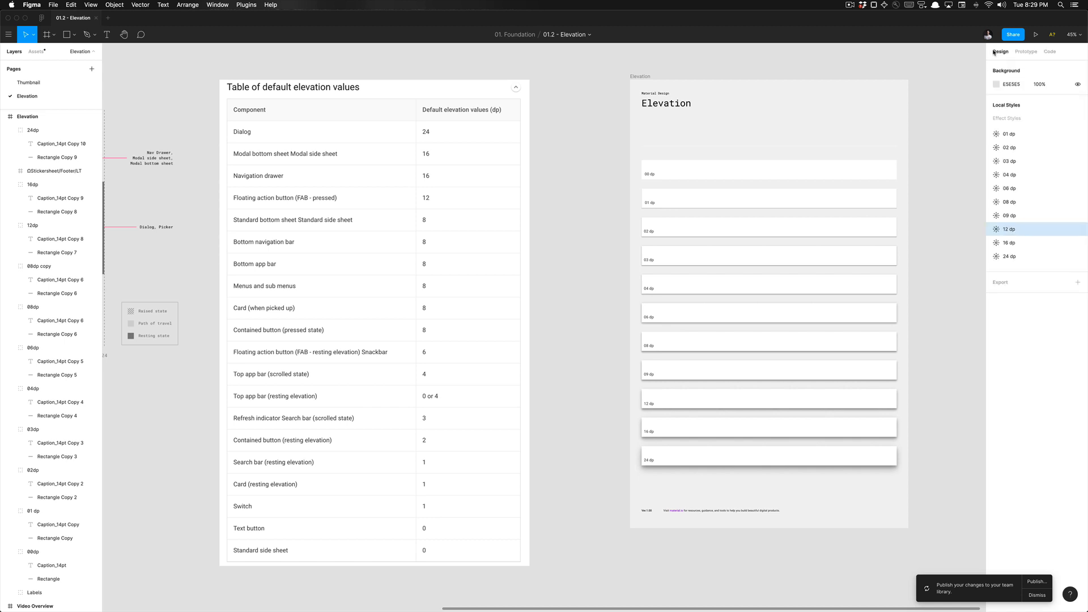
- Go through the remaining effect styles beside the elevation table and check the 01 dp style's description
click(1029, 215)
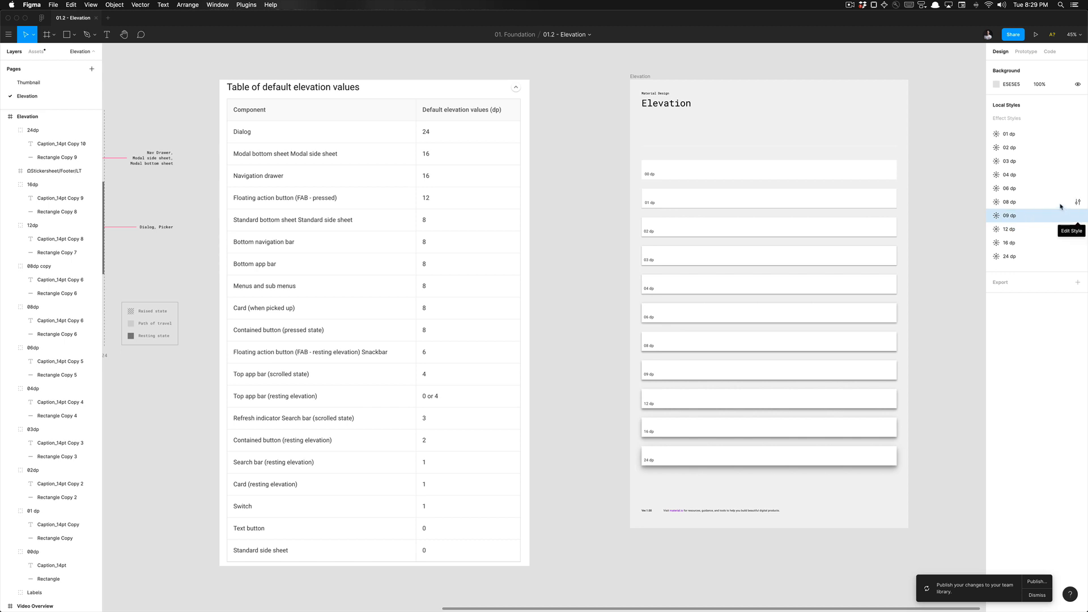
click(1060, 202)
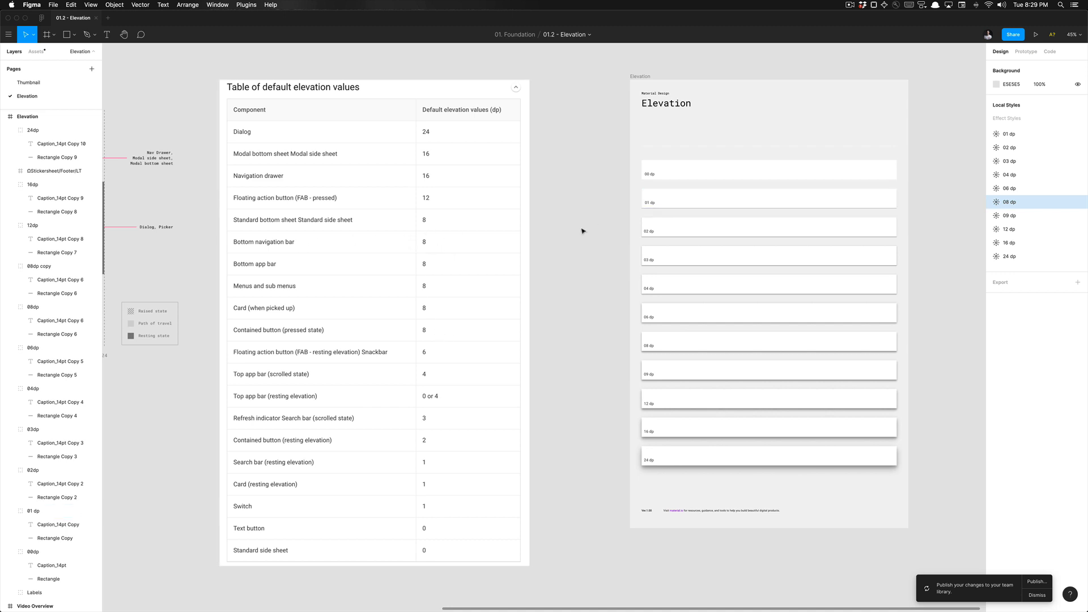
scroll(558, 240, right, 3)
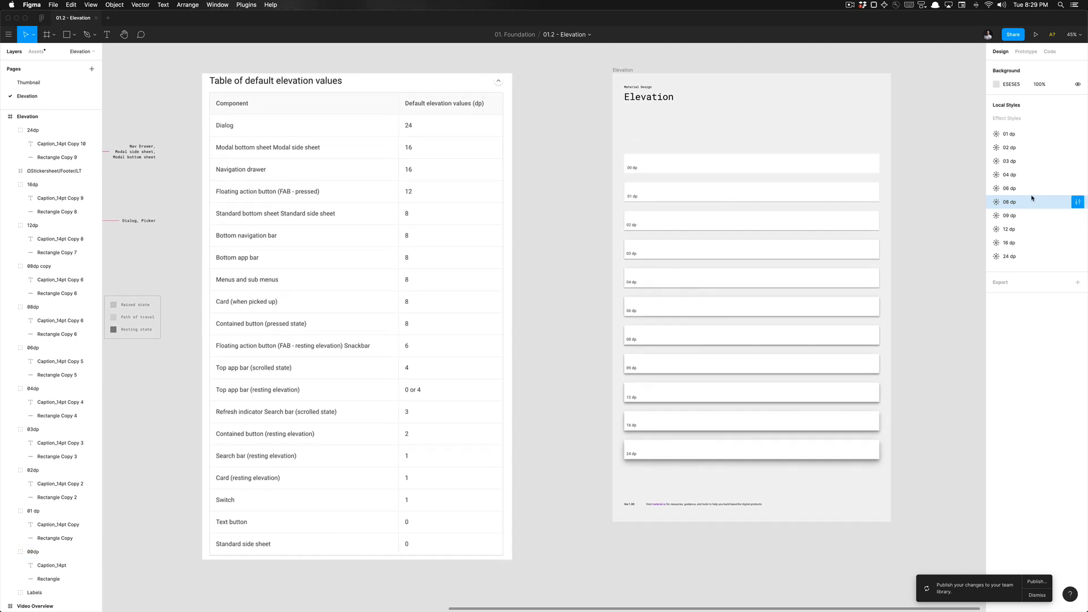
click(1014, 188)
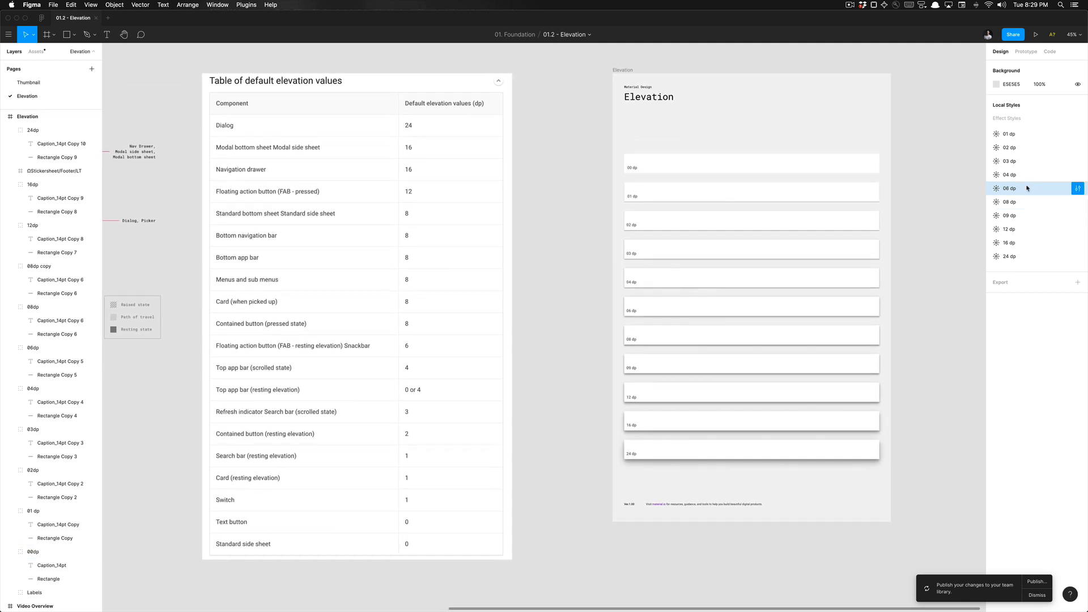
click(1015, 135)
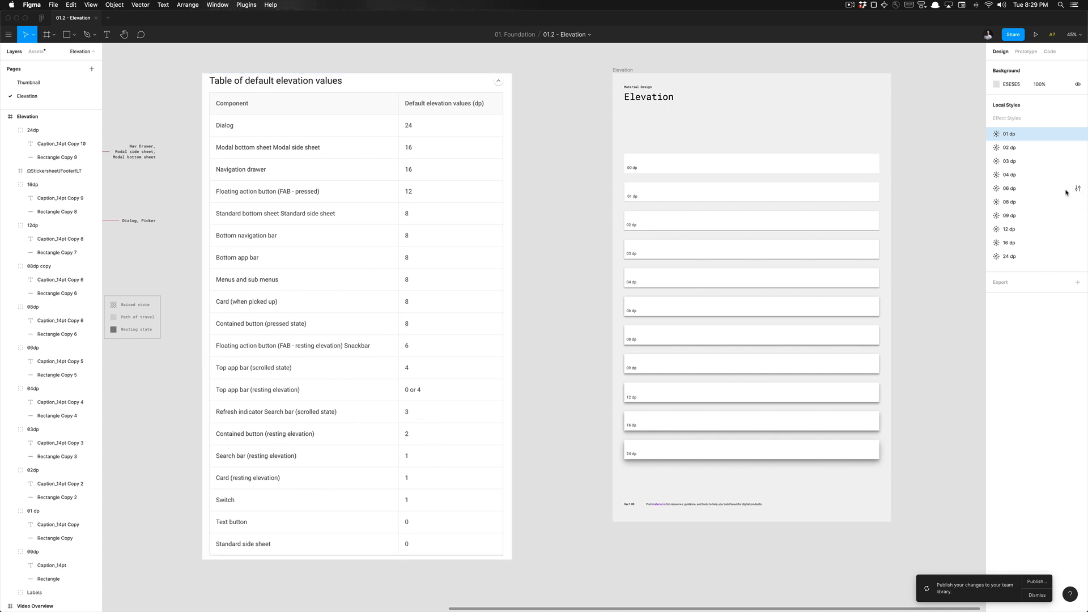
click(1032, 205)
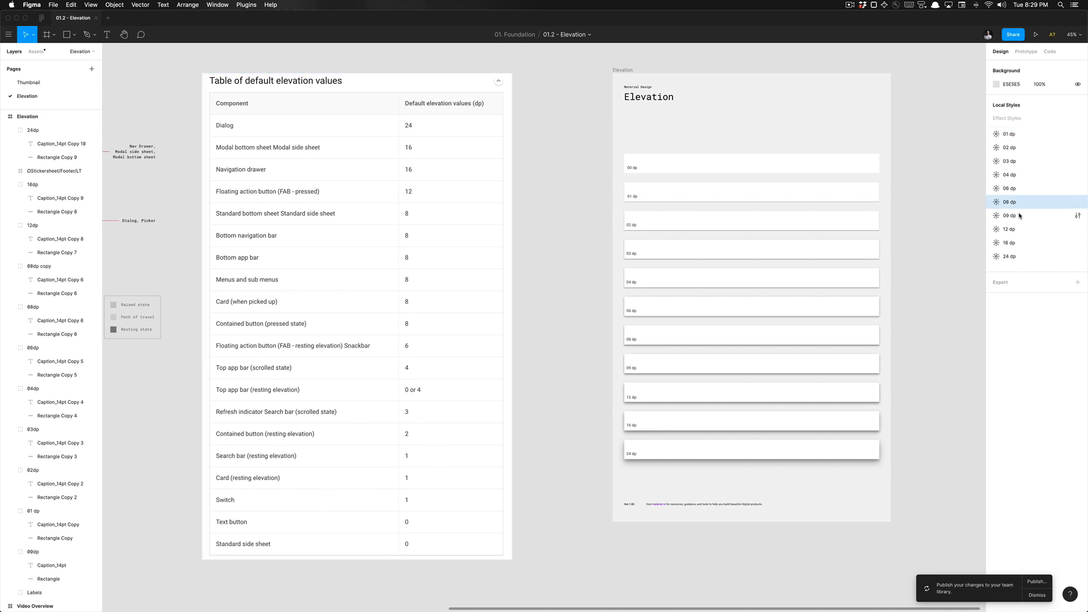
click(1019, 216)
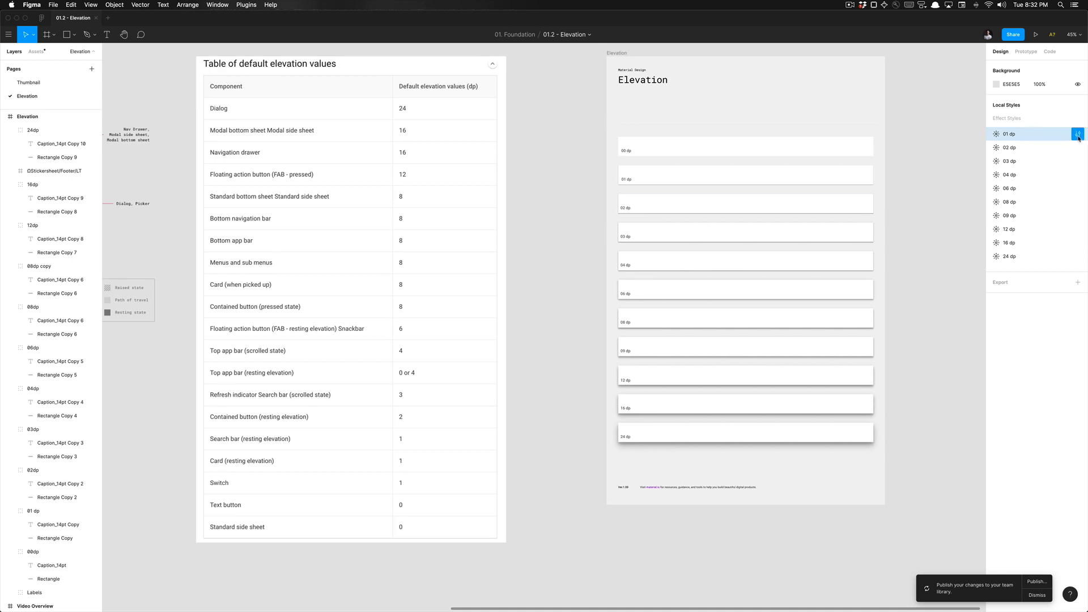
click(1078, 135)
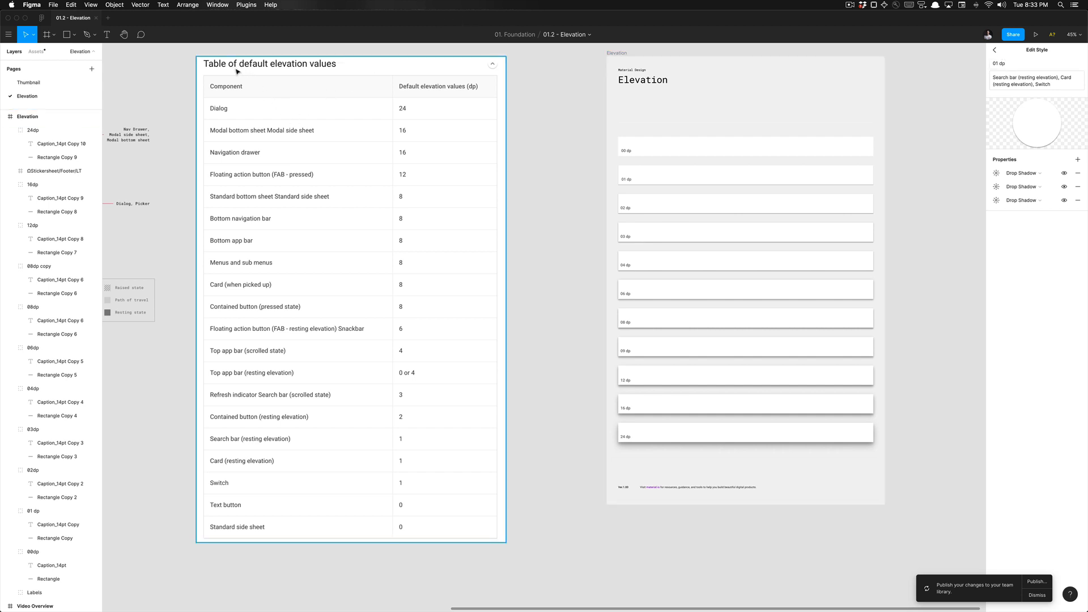
- Review the elevation diagram, its source on the Material Design site in Chrome, and the Video Outline in the Figma file
scroll(342, 104, left, 10)
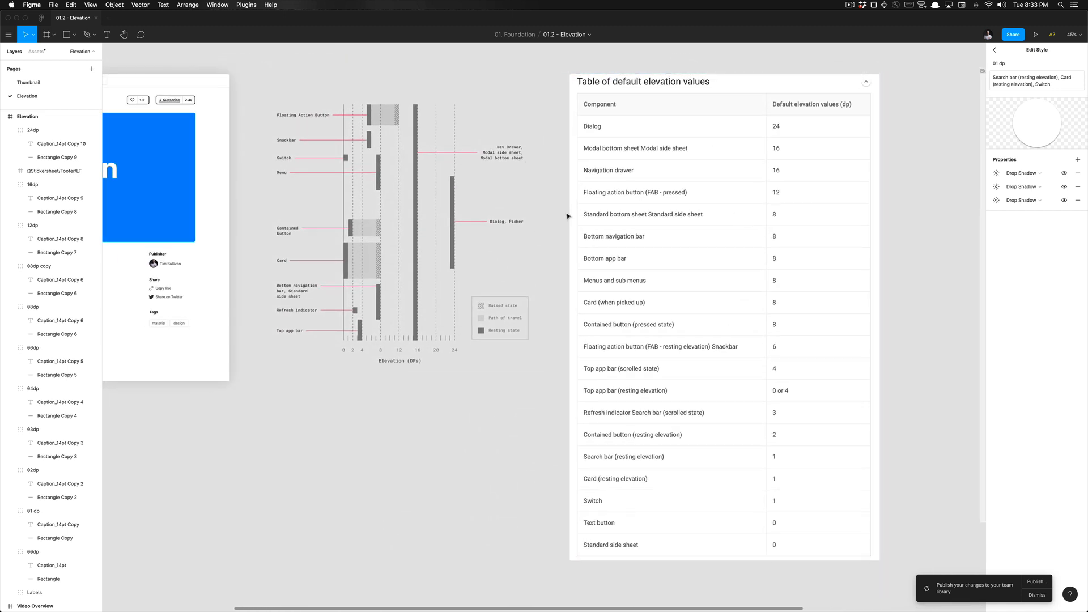
key(super+Tab)
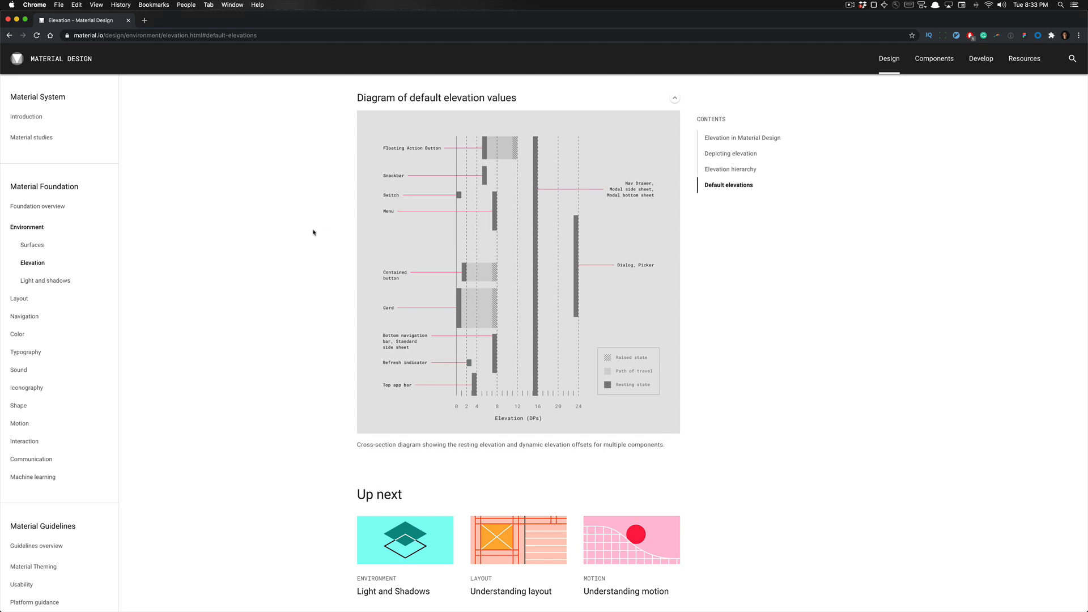
scroll(313, 232, up, 5)
key(super+Tab)
scroll(314, 238, up, 10)
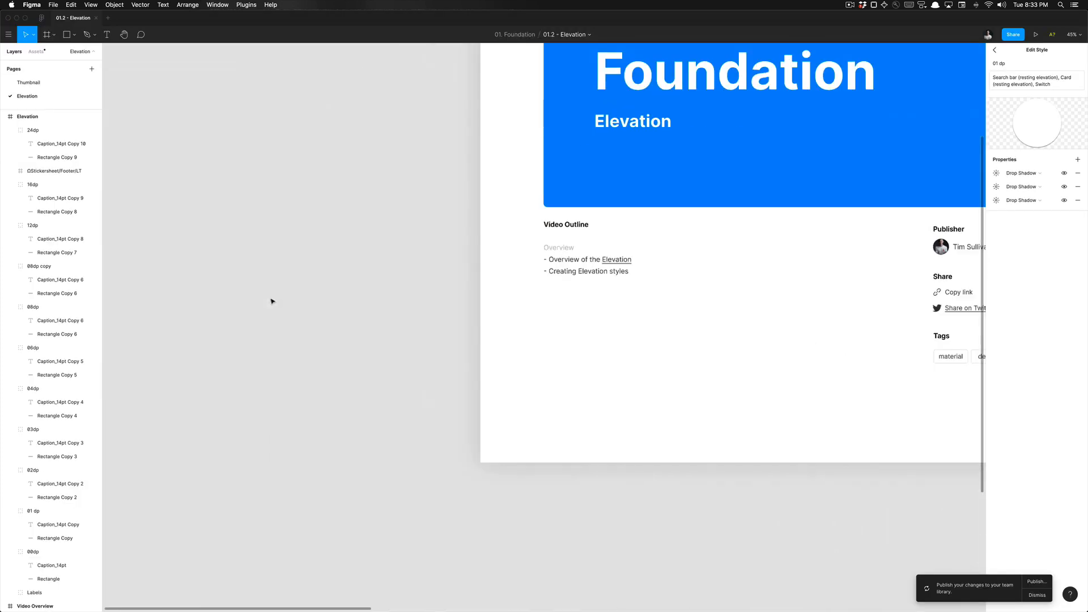
click(398, 264)
click(189, 364)
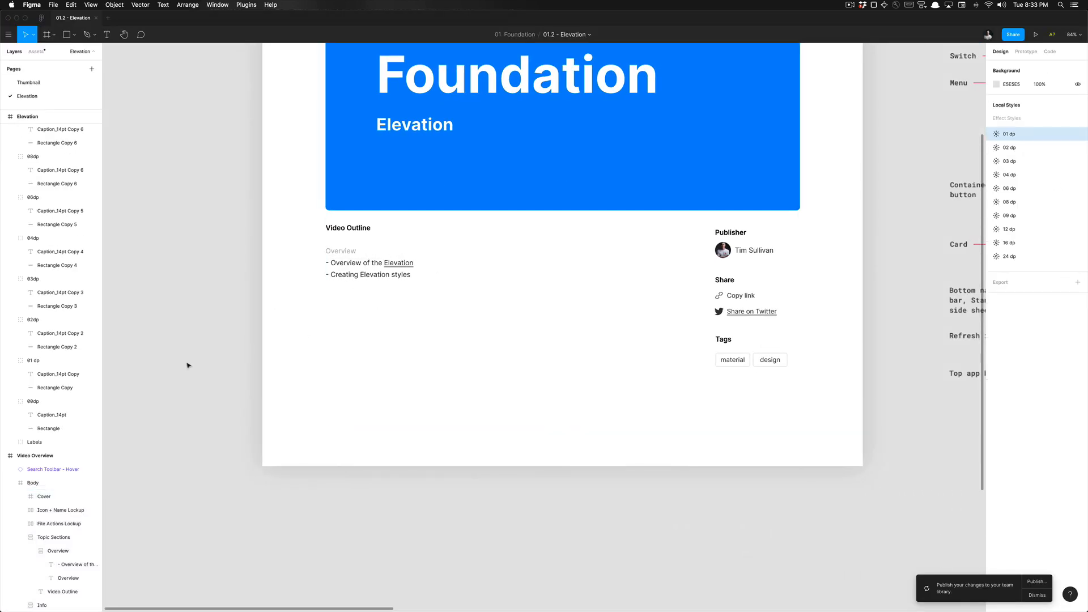
key(shift+1)
scroll(384, 314, right, 15)
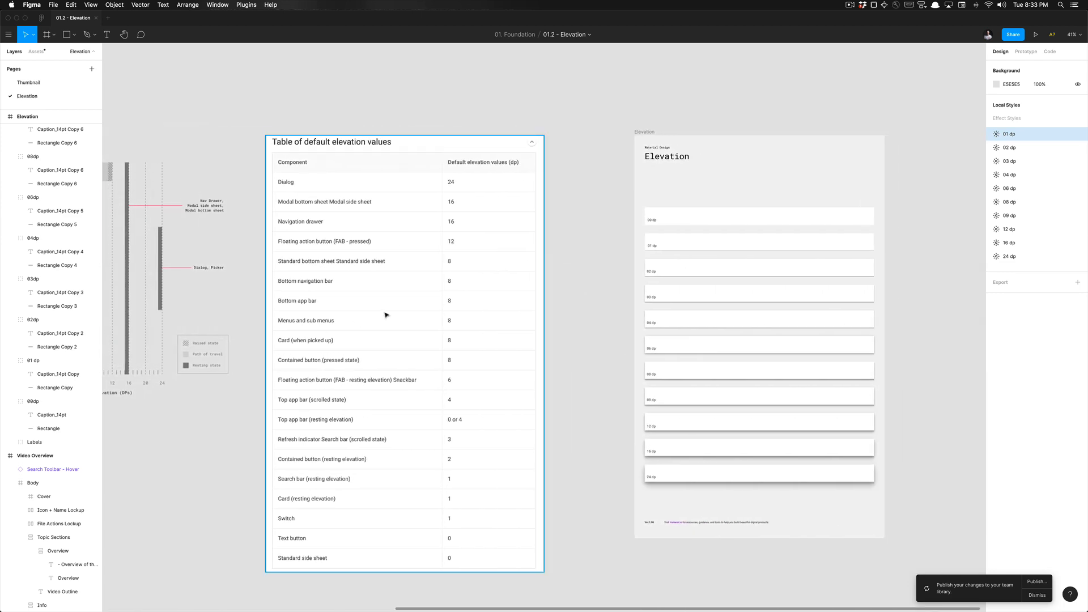
- Switch to Chrome and return to the introduction of the Material Design Elevation article
key(super+Tab)
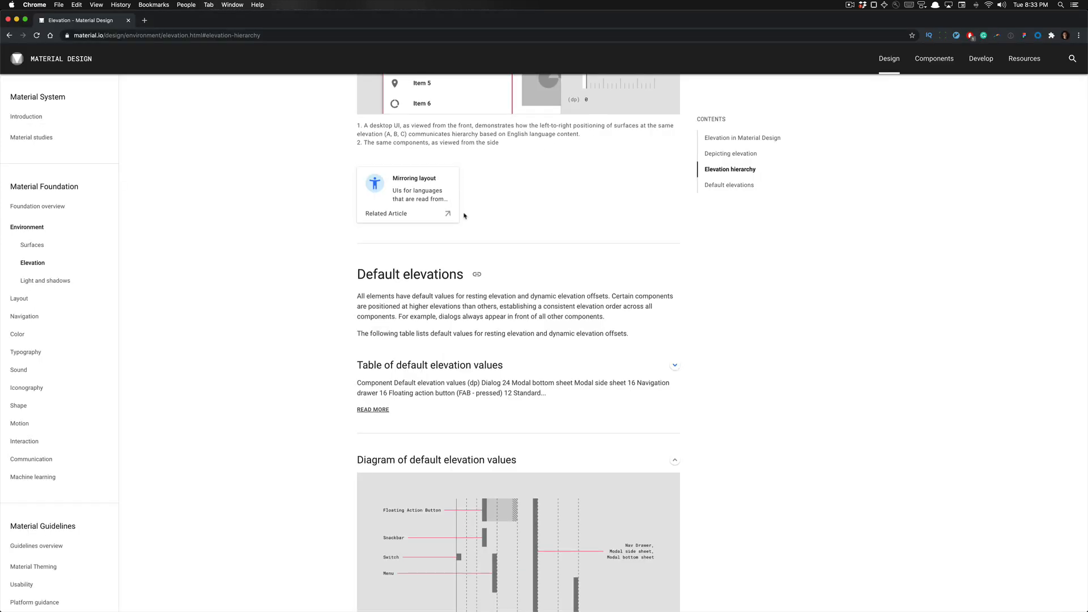
scroll(464, 214, up, 10)
scroll(465, 214, up, 15)
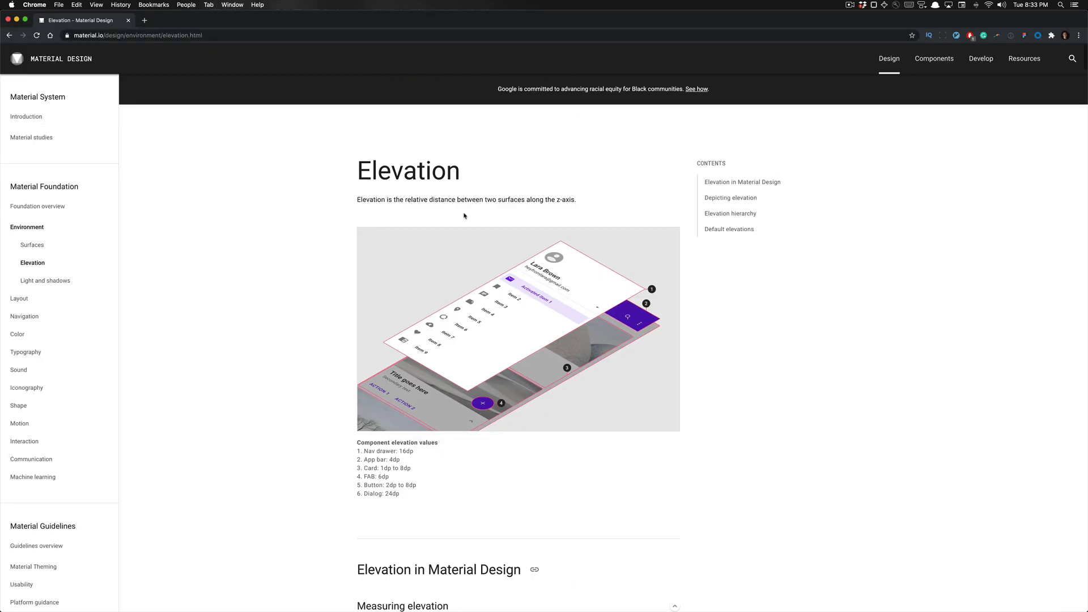
- Switch back to Figma and look over the elevation diagram, the default values table and the Elevation frame
key(super+Tab)
scroll(591, 218, right, 5)
scroll(590, 217, down, 3)
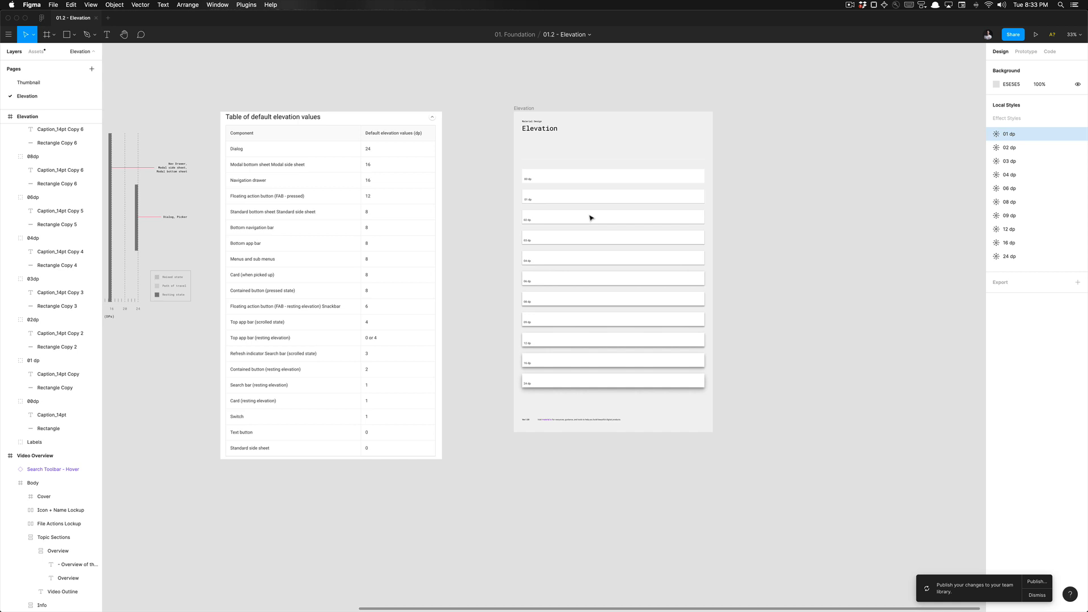
scroll(590, 218, left, 5)
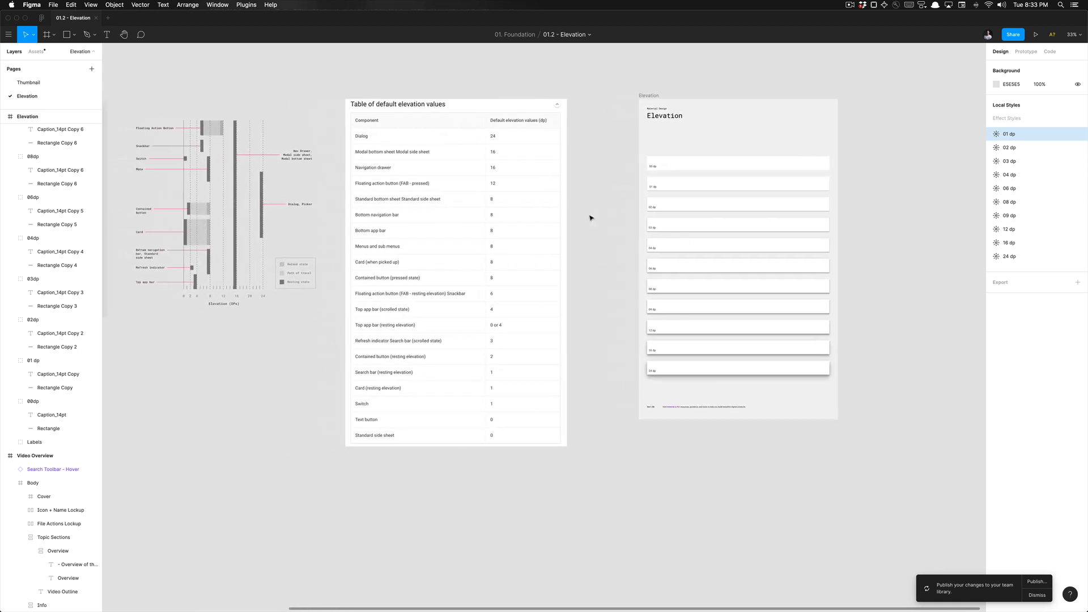
scroll(591, 217, up, 3)
scroll(591, 218, right, 3)
scroll(591, 217, up, 1)
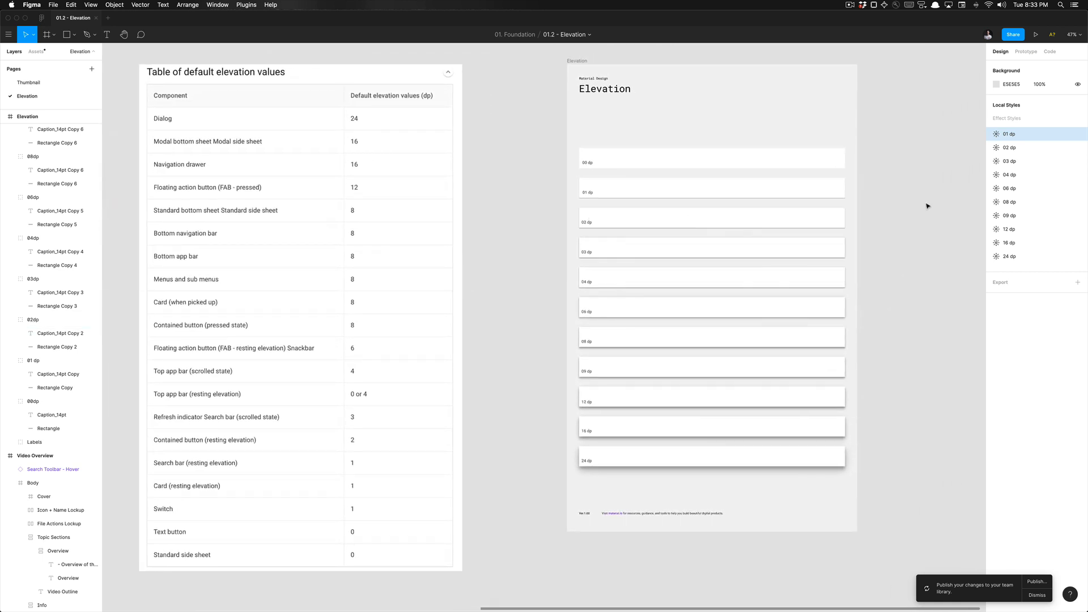
- Check the descriptions of the 02 dp, 03 dp, 04 dp, 06 dp and 08 dp effect styles one after another
click(1077, 148)
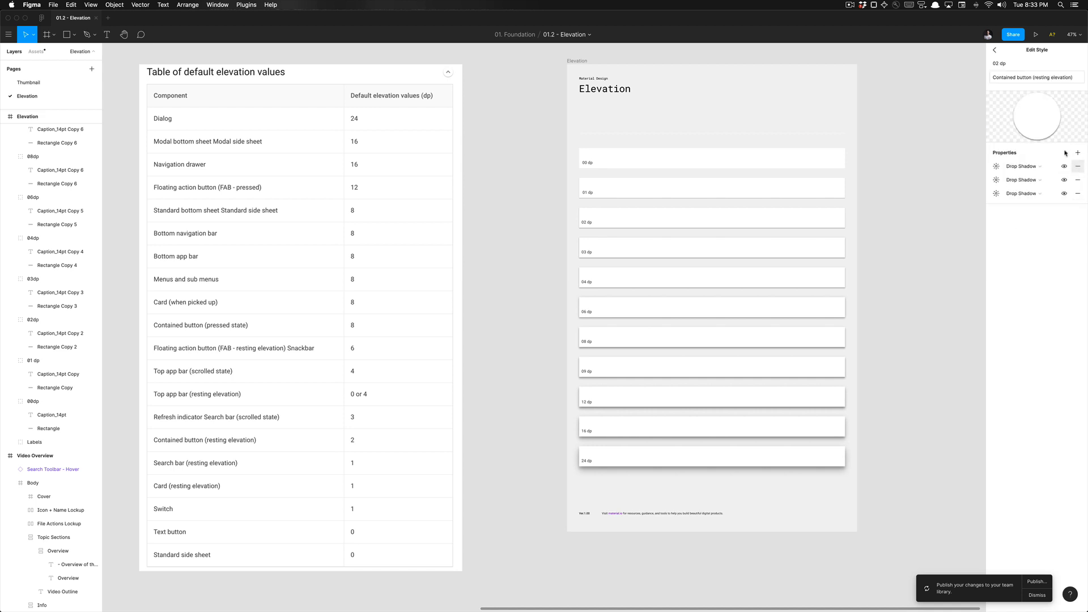
key(Escape)
click(1076, 162)
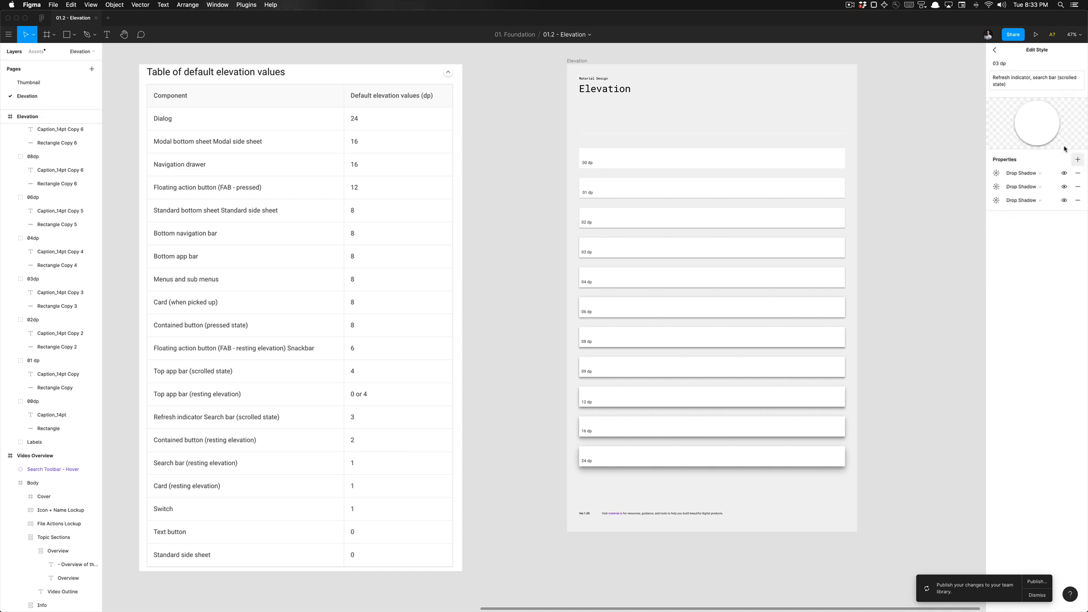
key(Escape)
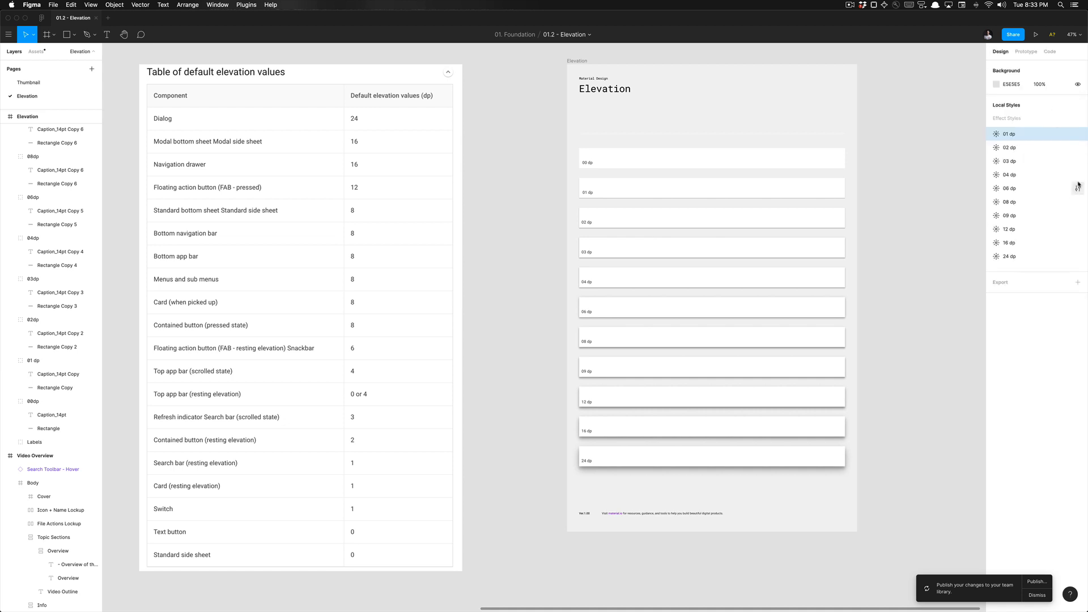
click(1077, 175)
key(Escape)
click(1076, 189)
key(Escape)
click(1076, 202)
key(Escape)
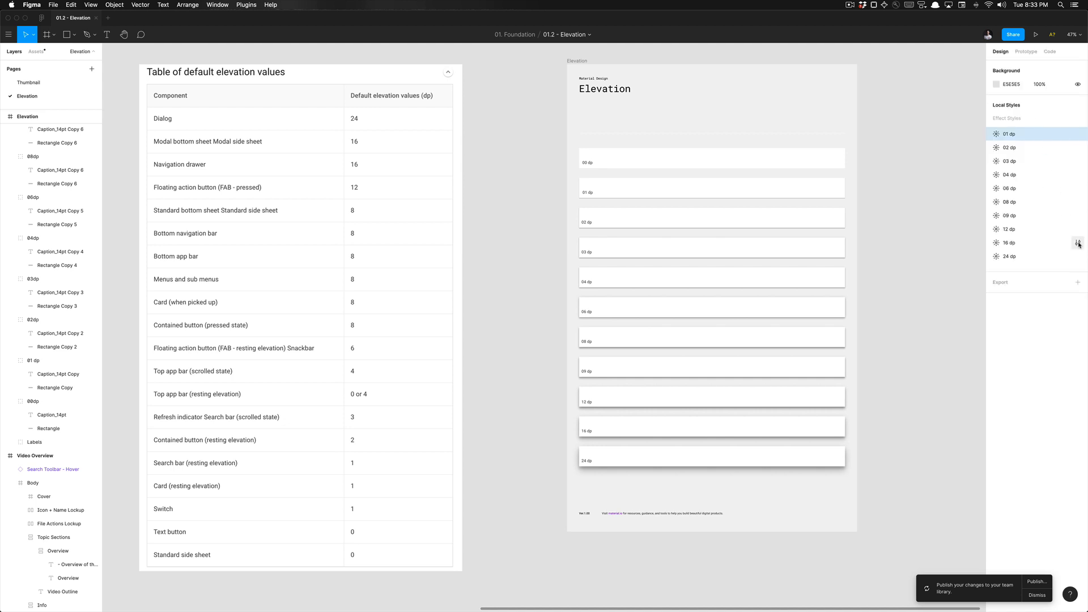